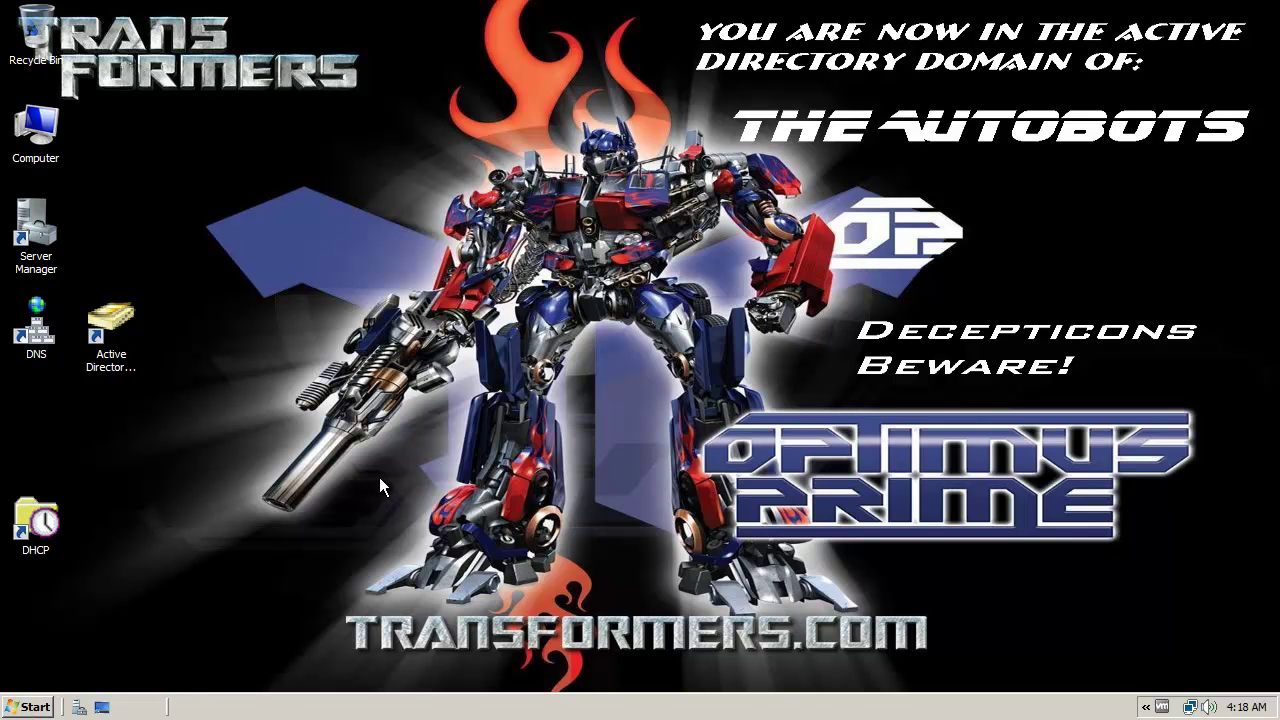
# Open the Group Policy Management console and widen its console tree to show the full object names.
pyautogui.click(30, 707)
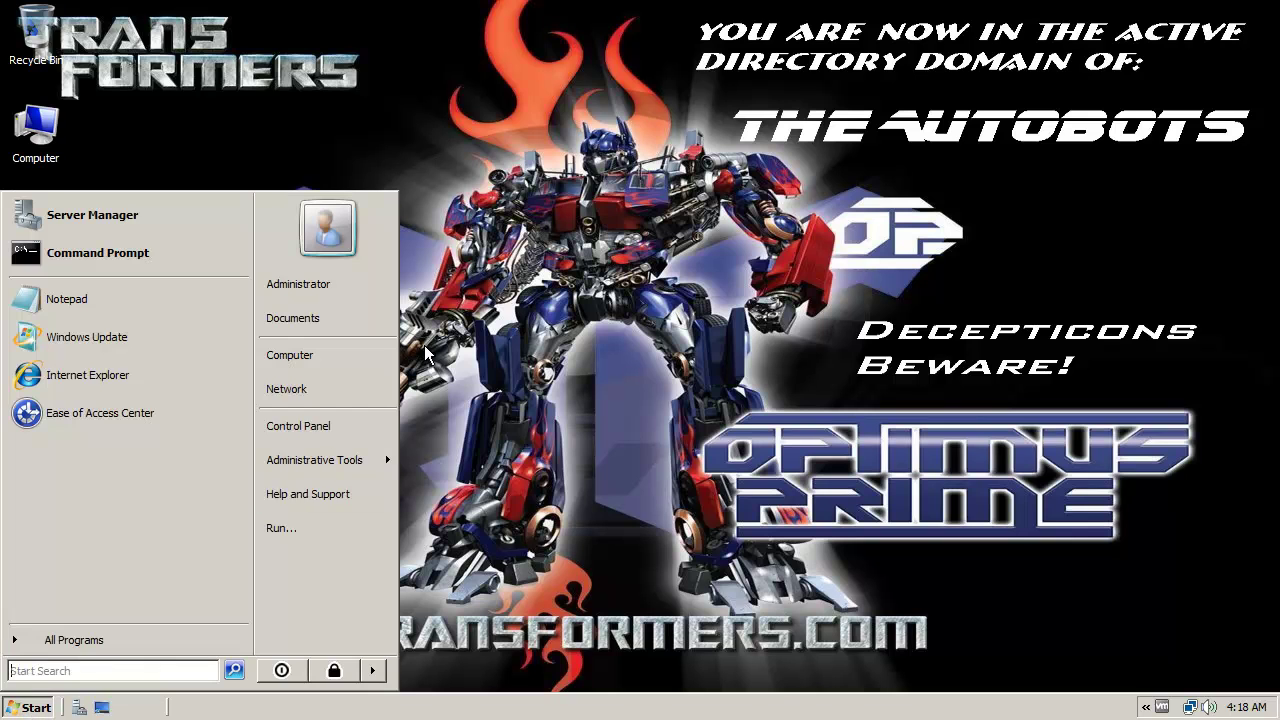
pyautogui.moveTo(303, 467)
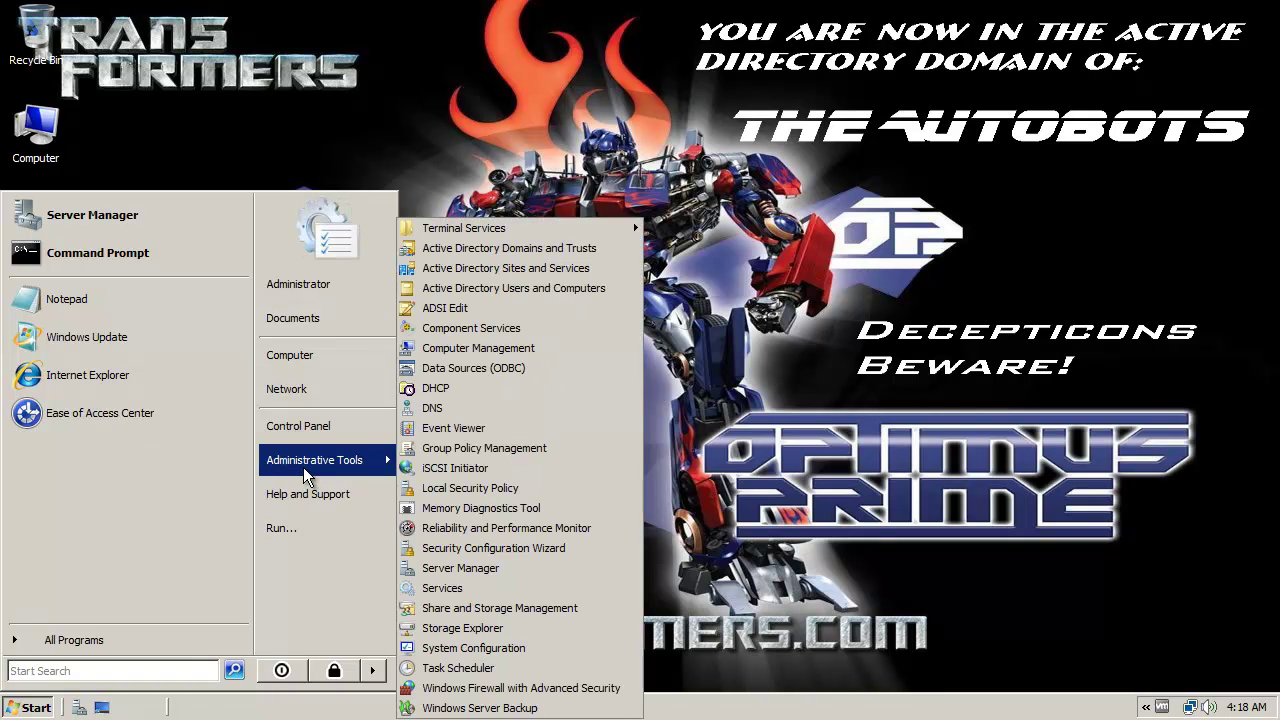
pyautogui.click(436, 451)
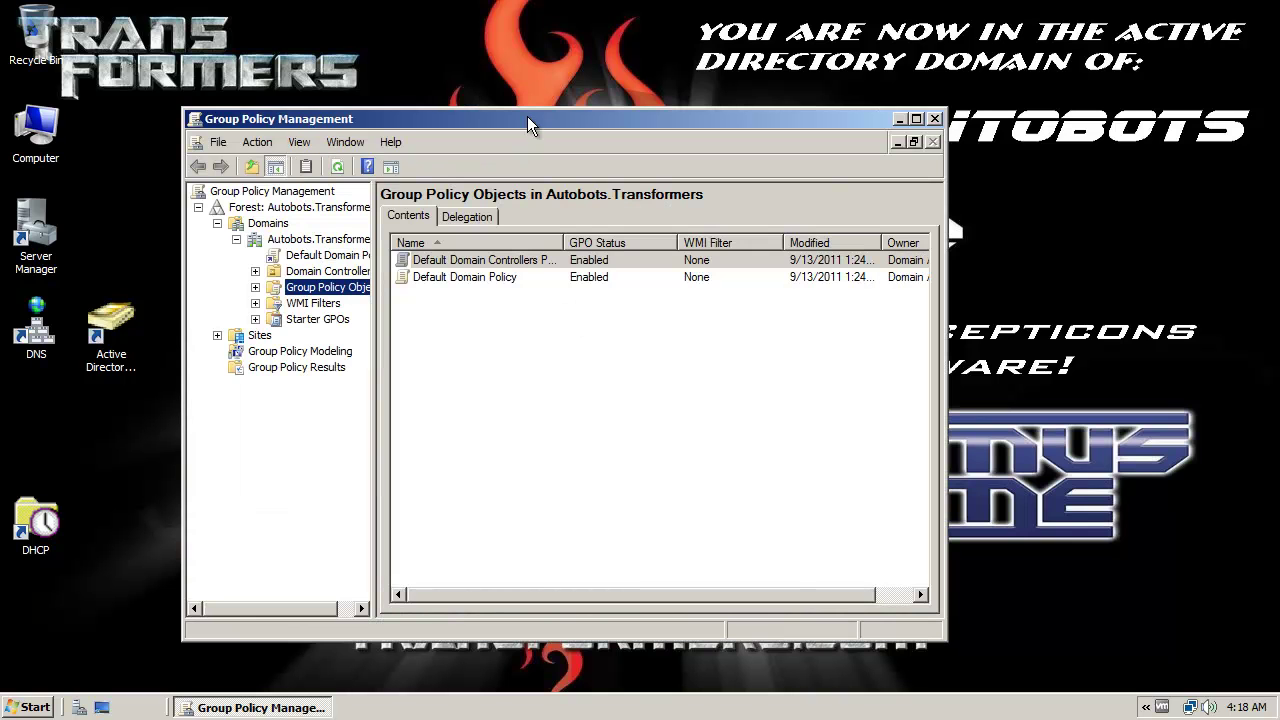
pyautogui.moveTo(527, 116); pyautogui.dragTo(612, 95)
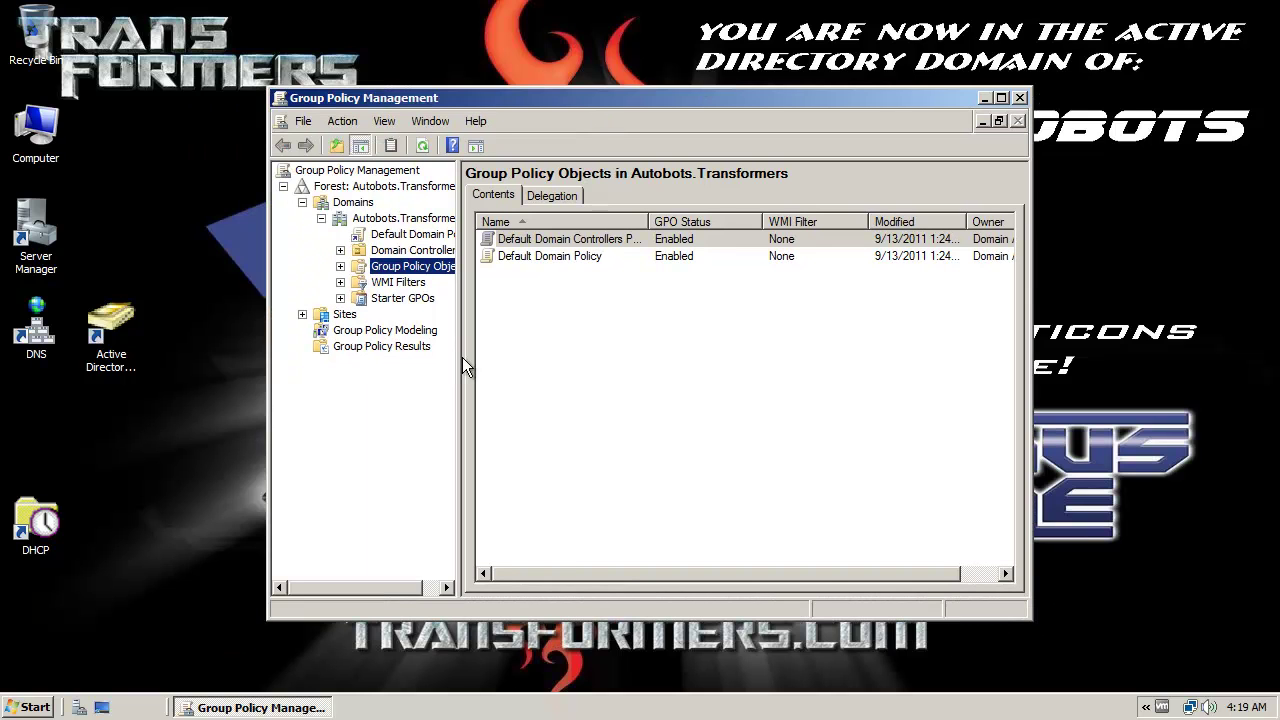
pyautogui.moveTo(459, 360); pyautogui.dragTo(484, 360)
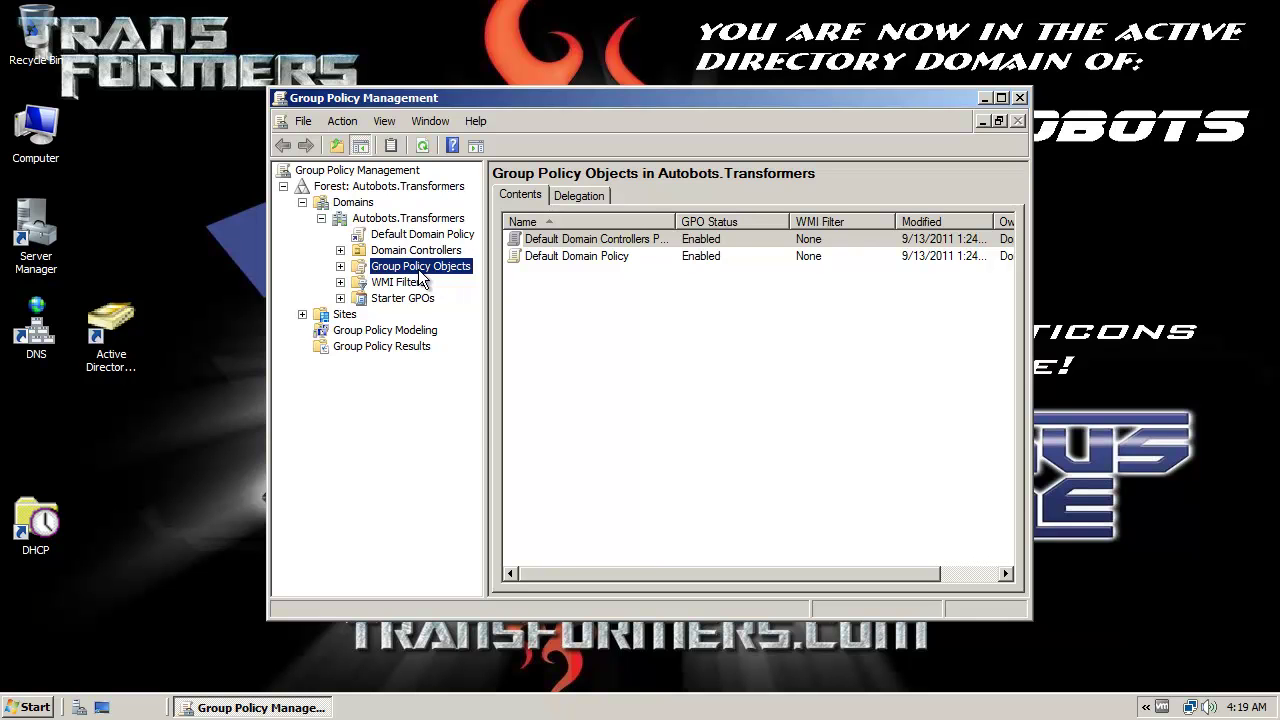
pyautogui.click(340, 266)
pyautogui.rightClick(412, 275)
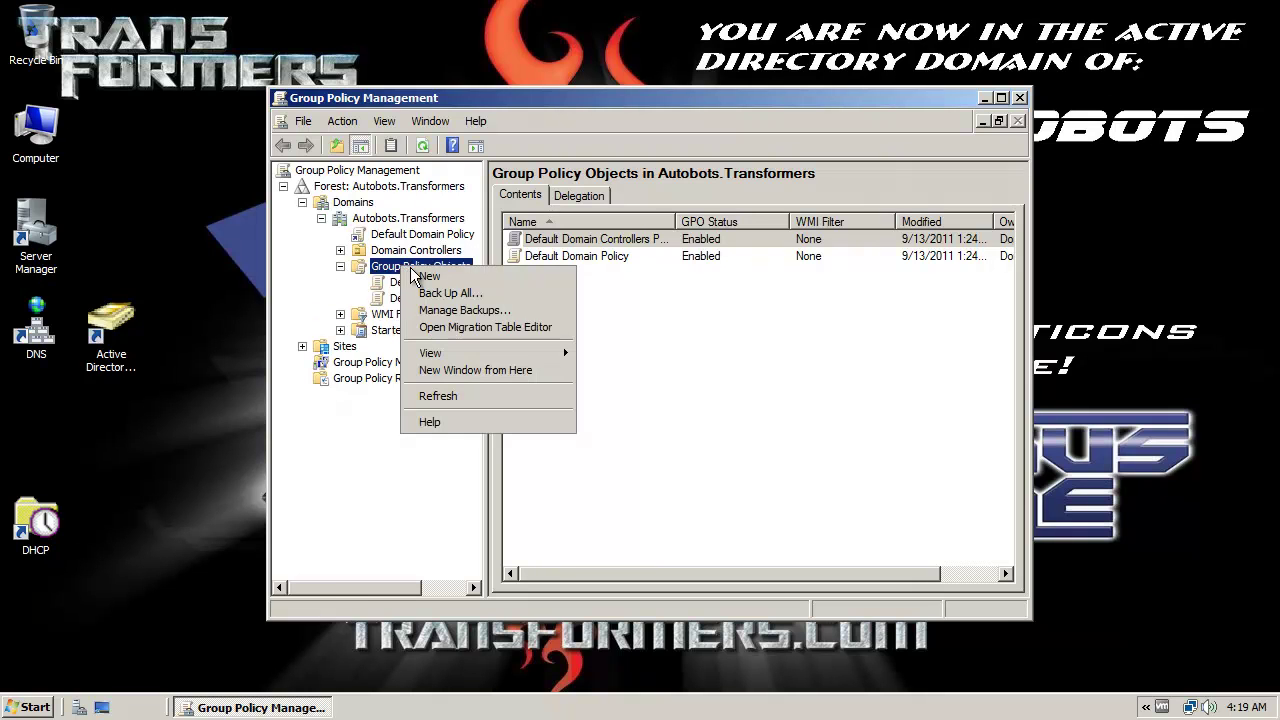
pyautogui.click(428, 276)
pyautogui.click(795, 415)
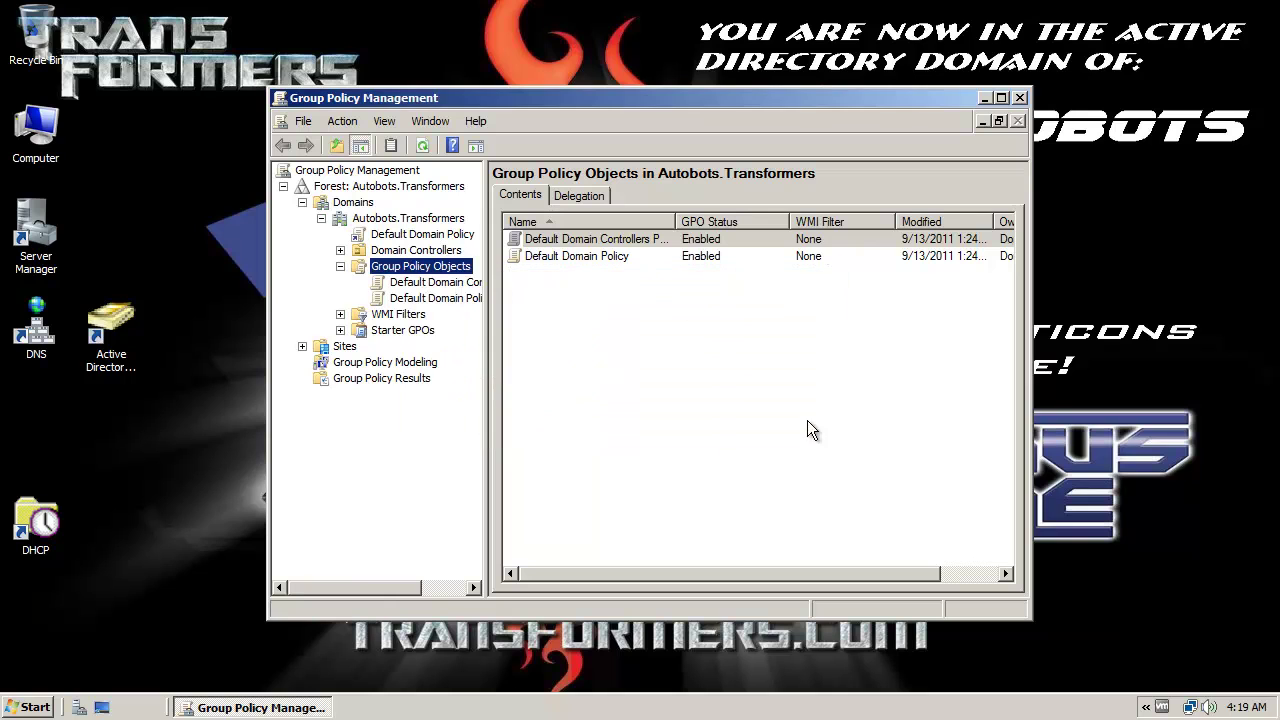
pyautogui.click(341, 266)
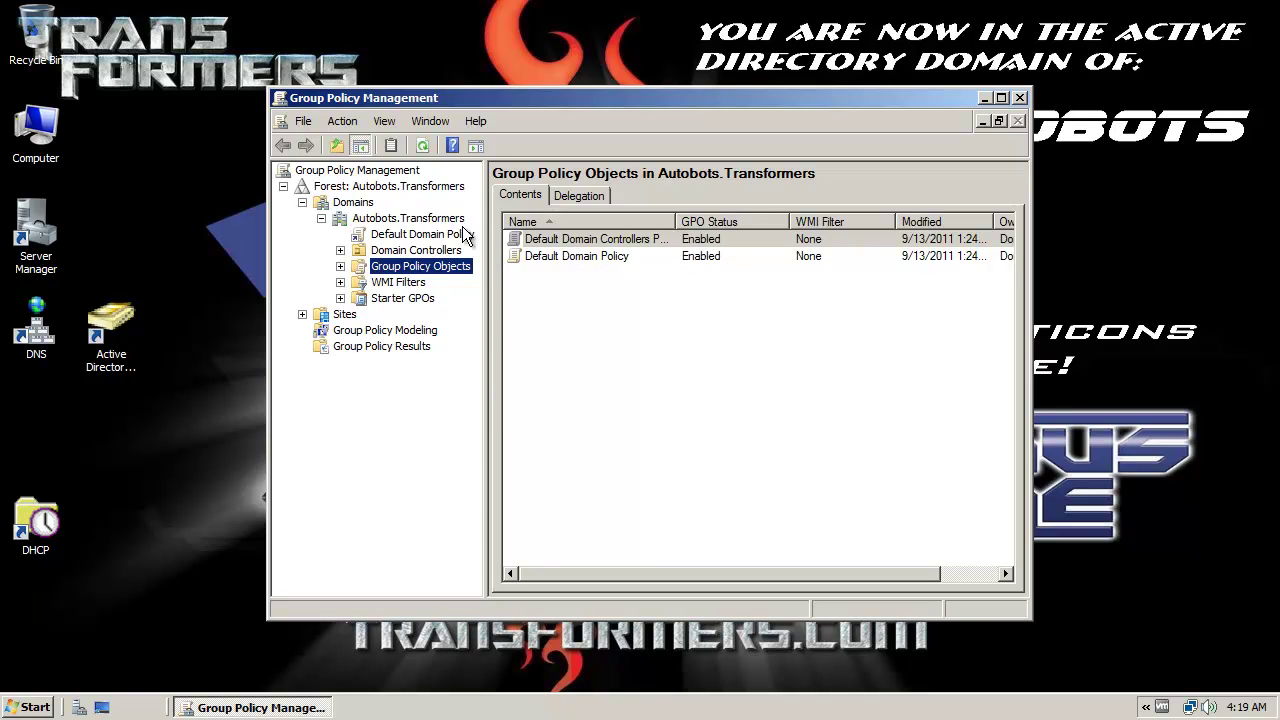
# Create a GPO named SoftwareControl in the Autobots.Transformers domain and link it there, without a source starter GPO.
pyautogui.click(390, 222)
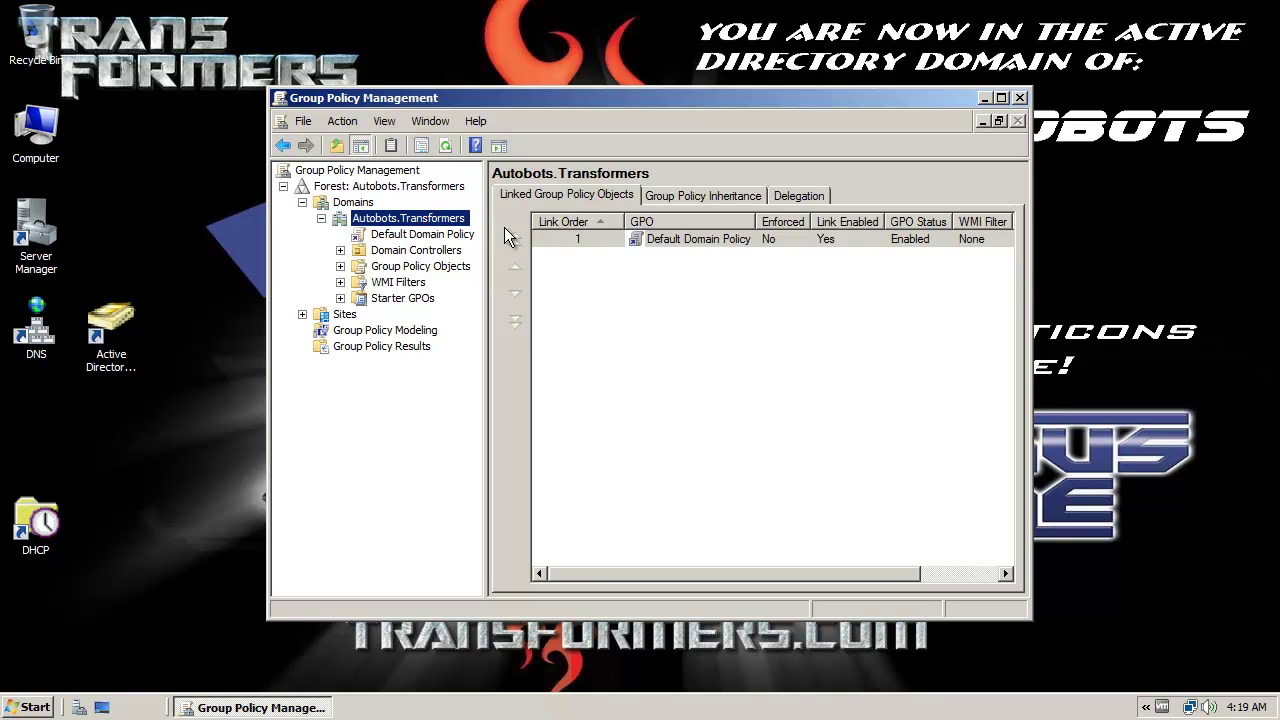
pyautogui.rightClick(430, 226)
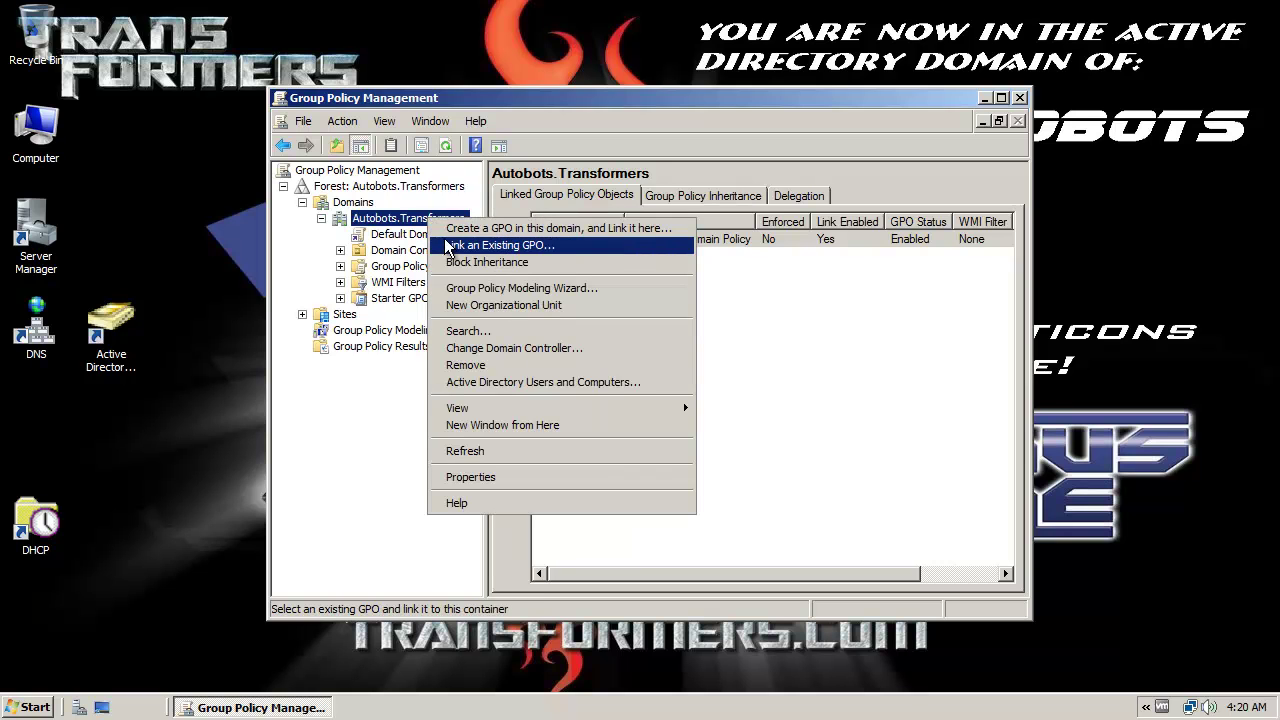
pyautogui.click(449, 229)
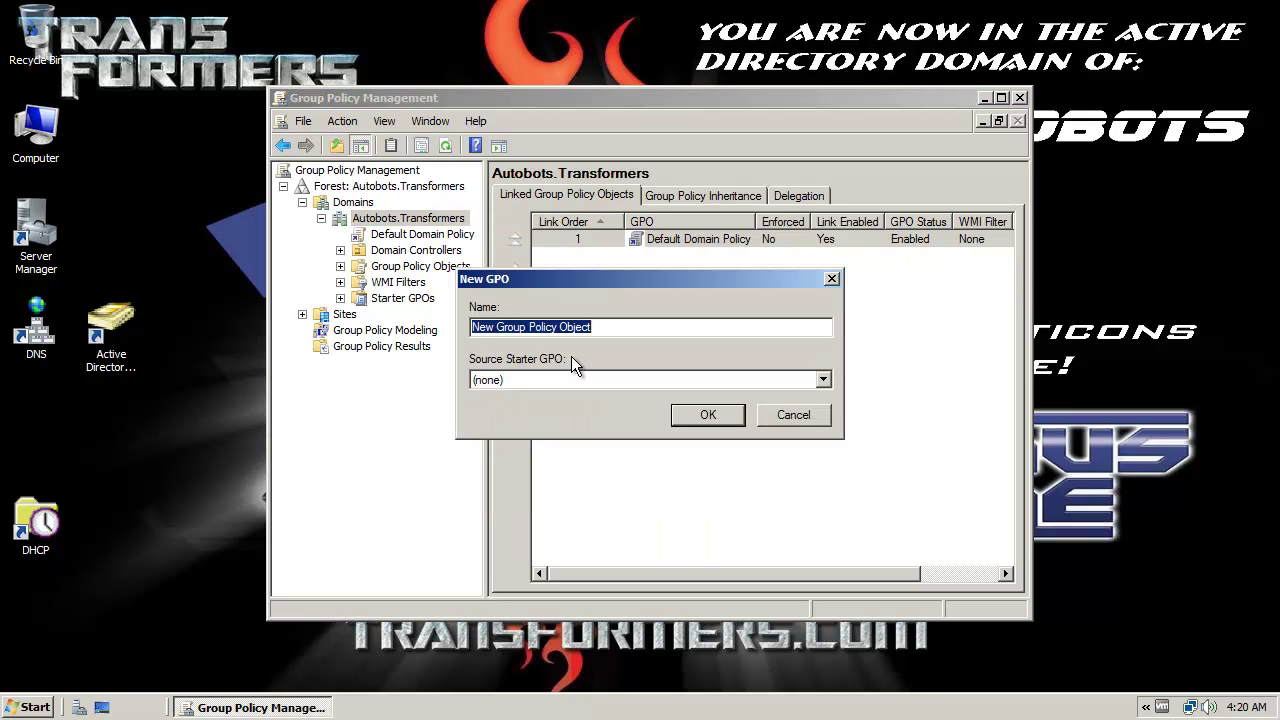
pyautogui.write('SoftwareControl')
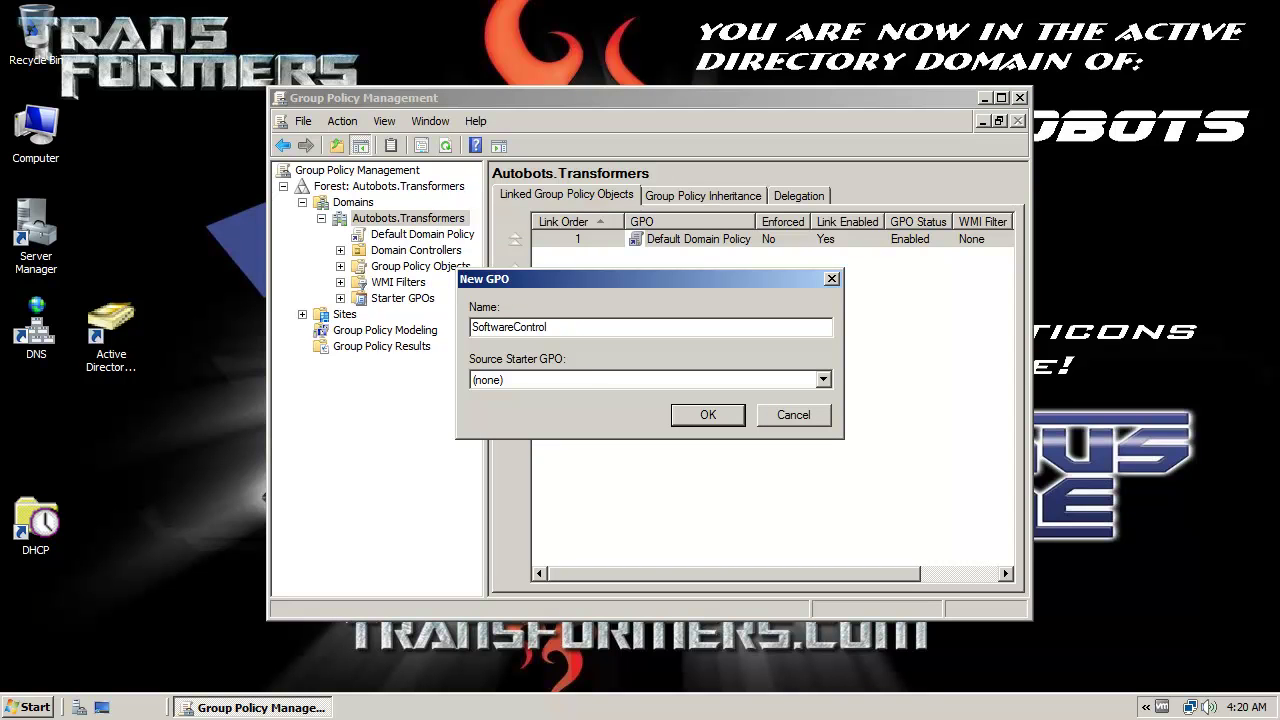
pyautogui.click(714, 414)
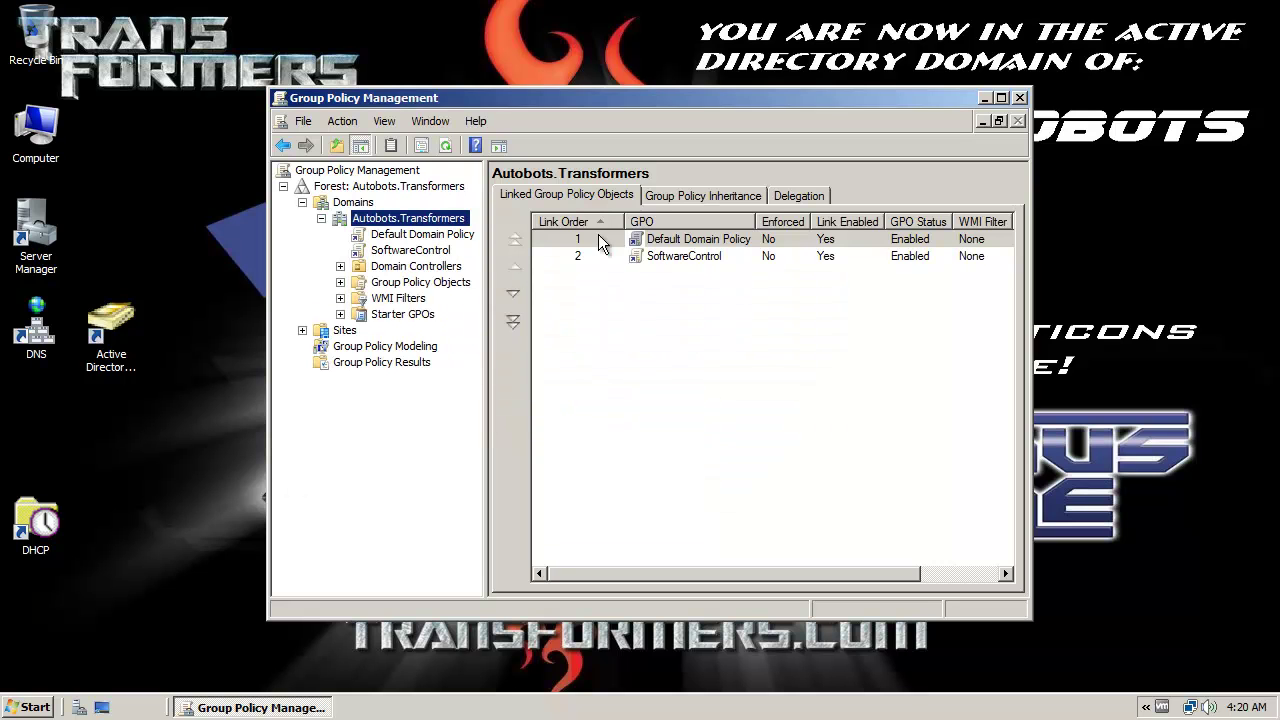
# Open the SoftwareControl GPO linked to the domain for editing, dismissing the link notice, and reposition the editor window.
pyautogui.click(428, 252)
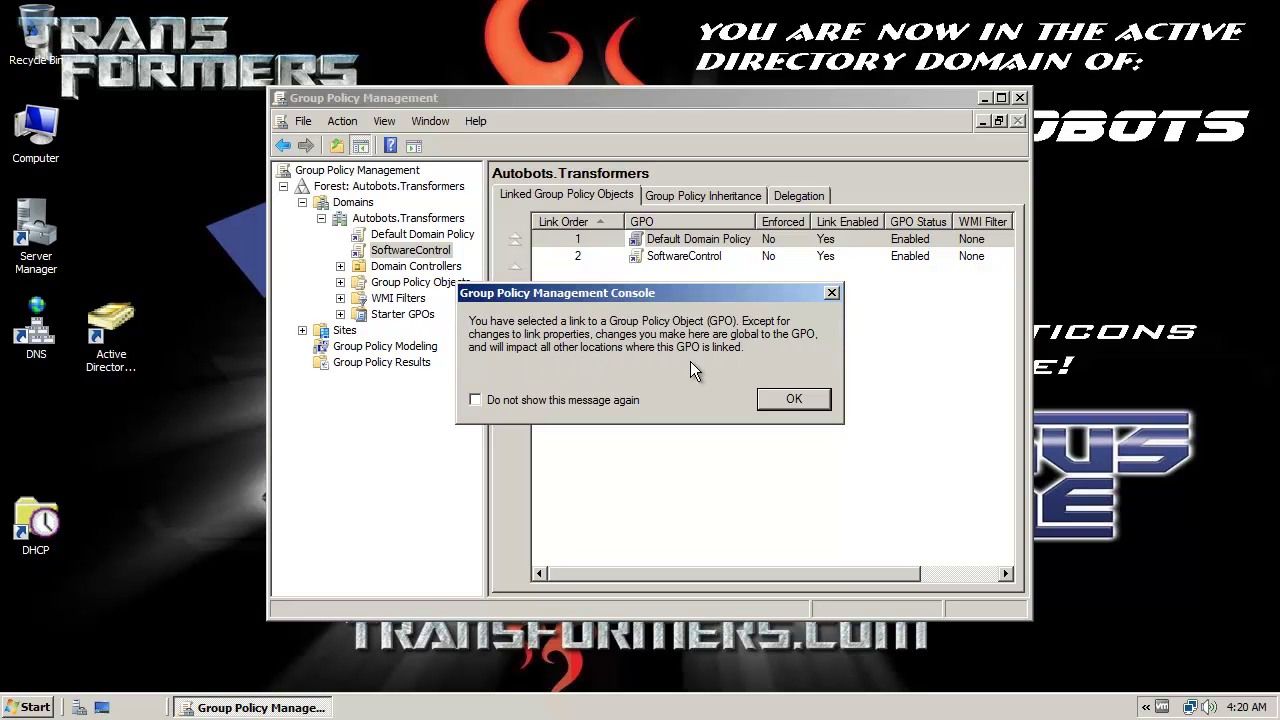
pyautogui.click(813, 401)
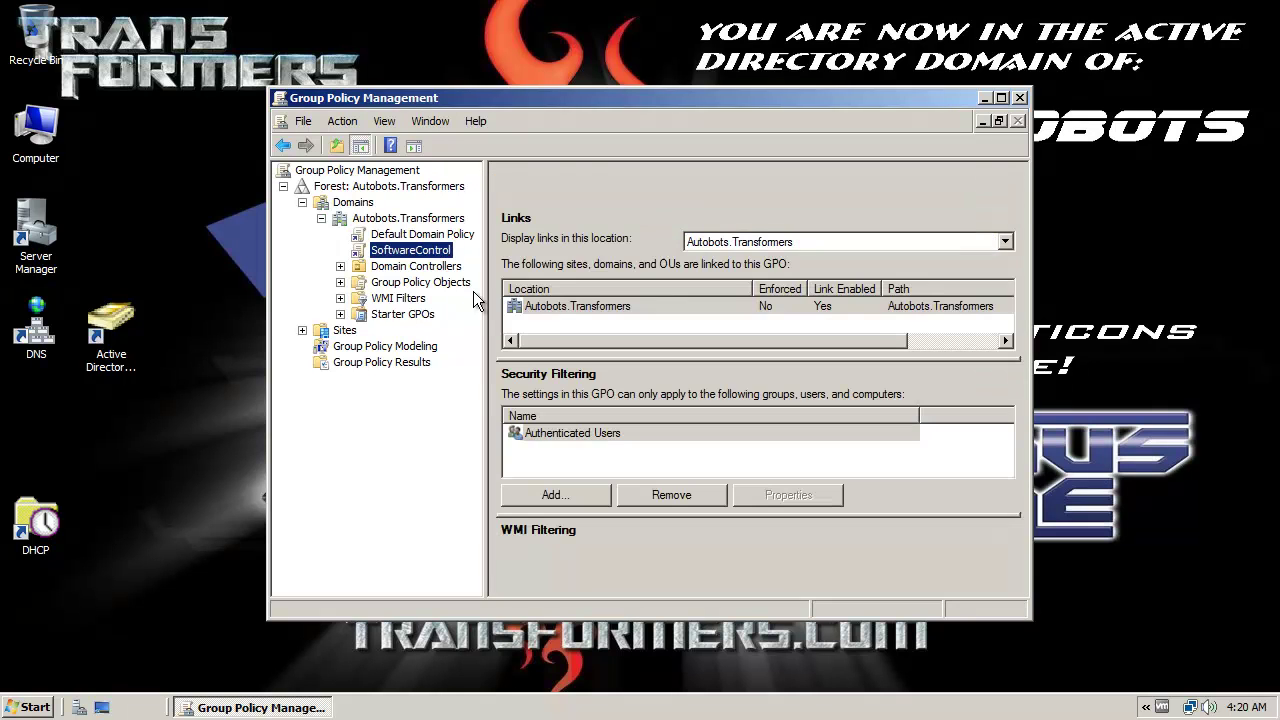
pyautogui.click(425, 252)
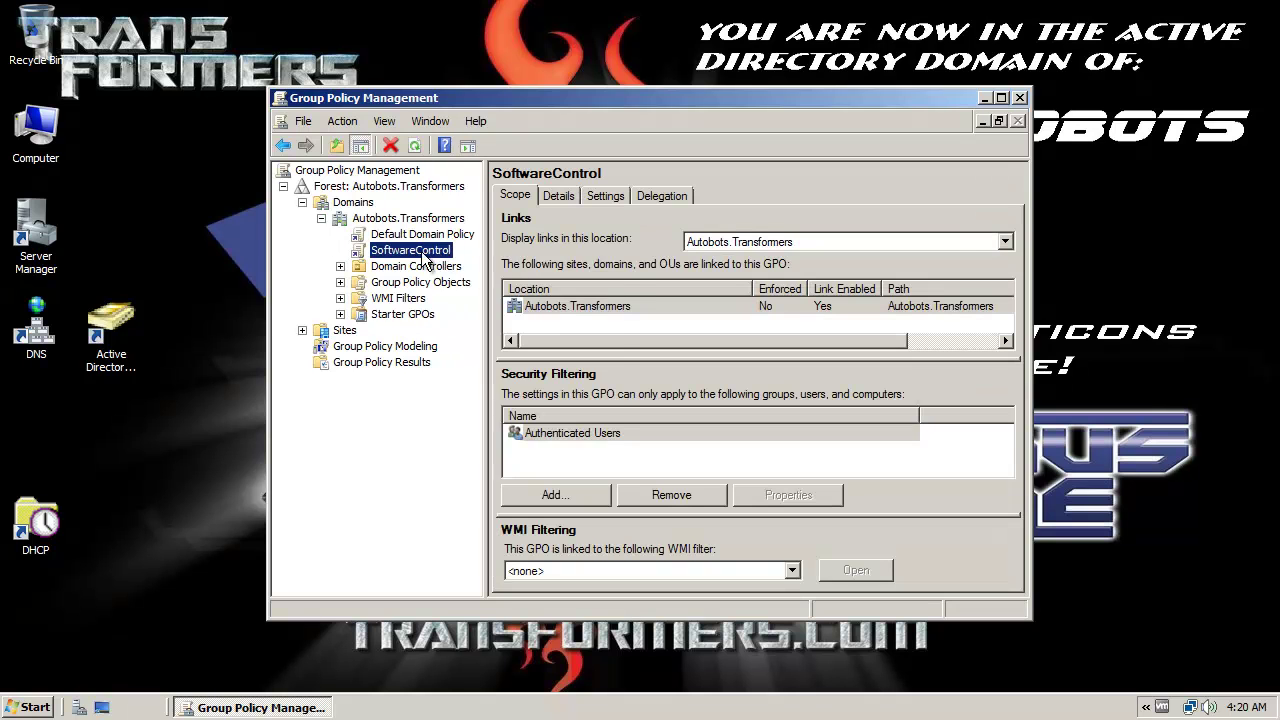
pyautogui.rightClick(425, 253)
pyautogui.click(412, 258)
pyautogui.rightClick(410, 254)
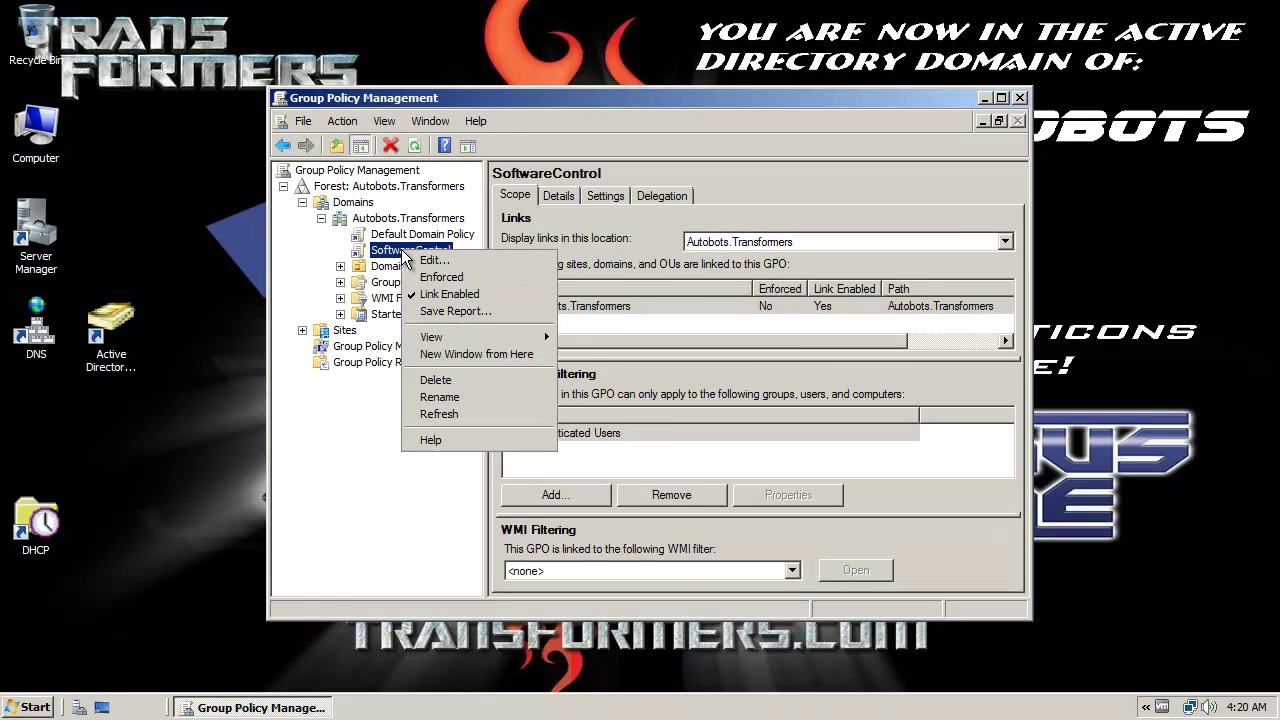
pyautogui.click(424, 262)
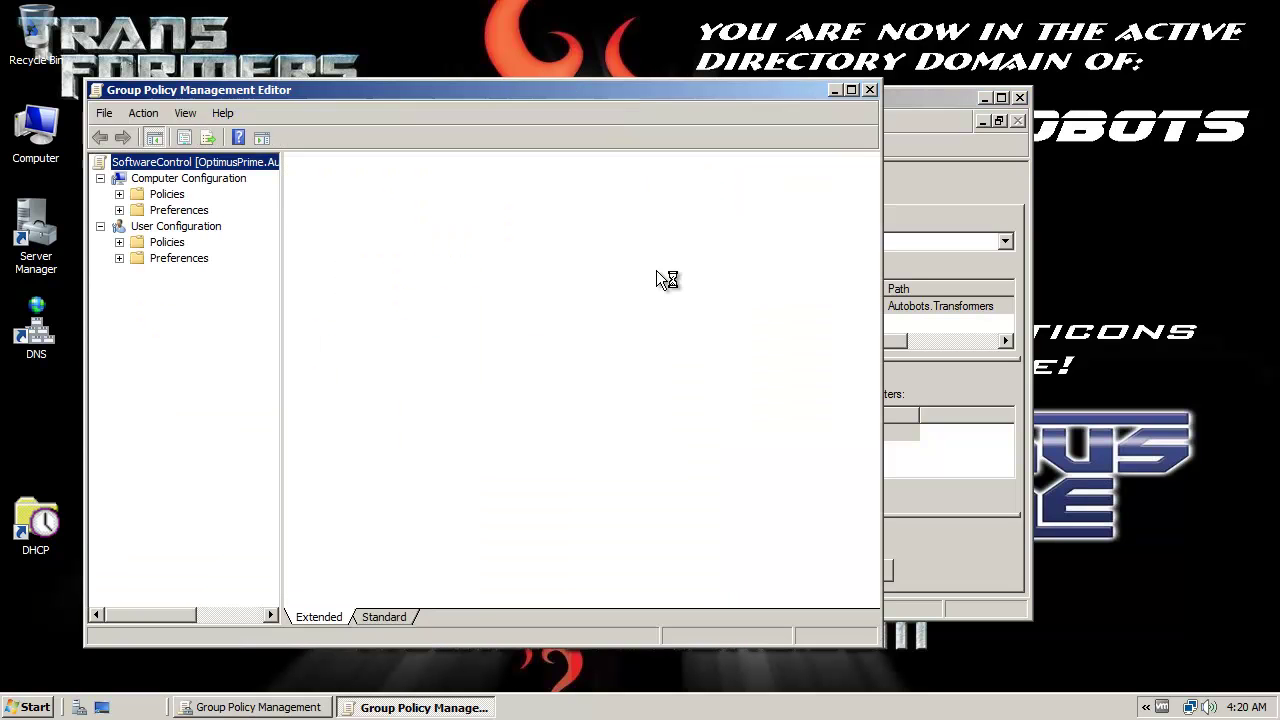
pyautogui.moveTo(557, 97); pyautogui.dragTo(713, 79)
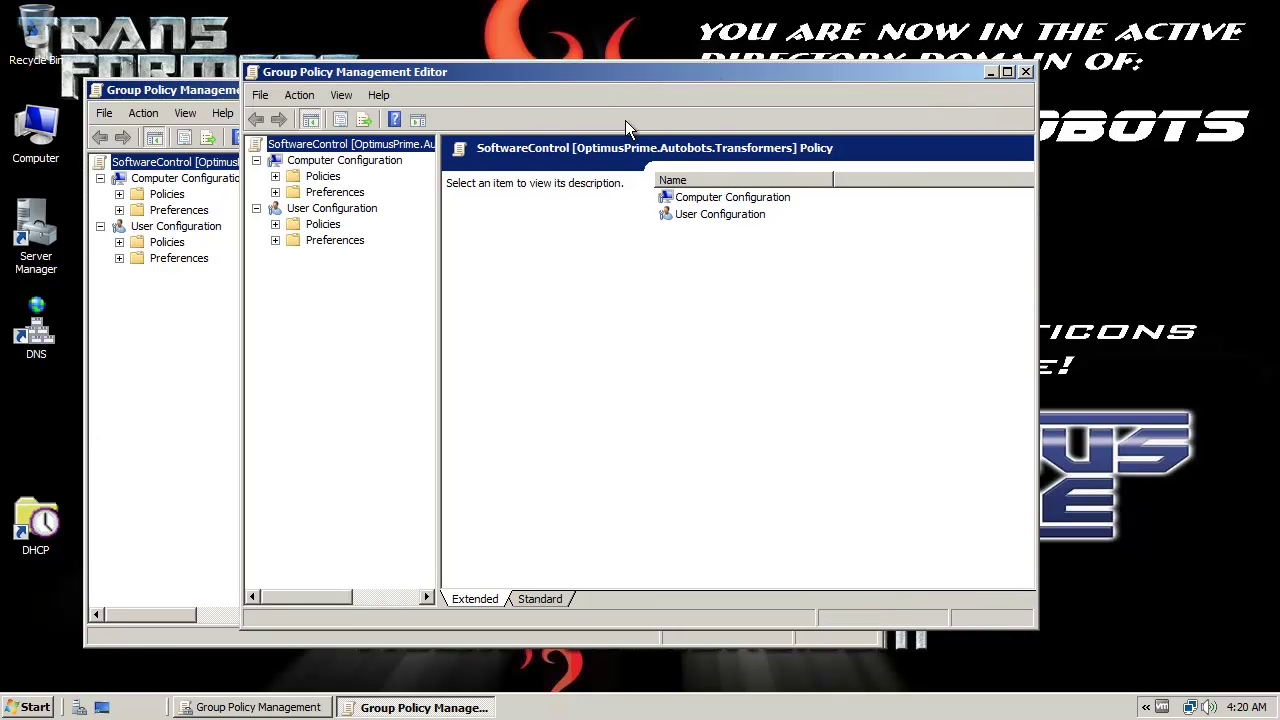
# Examine Software Restriction Policies and its available commands under the Security Settings of the Computer Configuration policies.
pyautogui.click(322, 177)
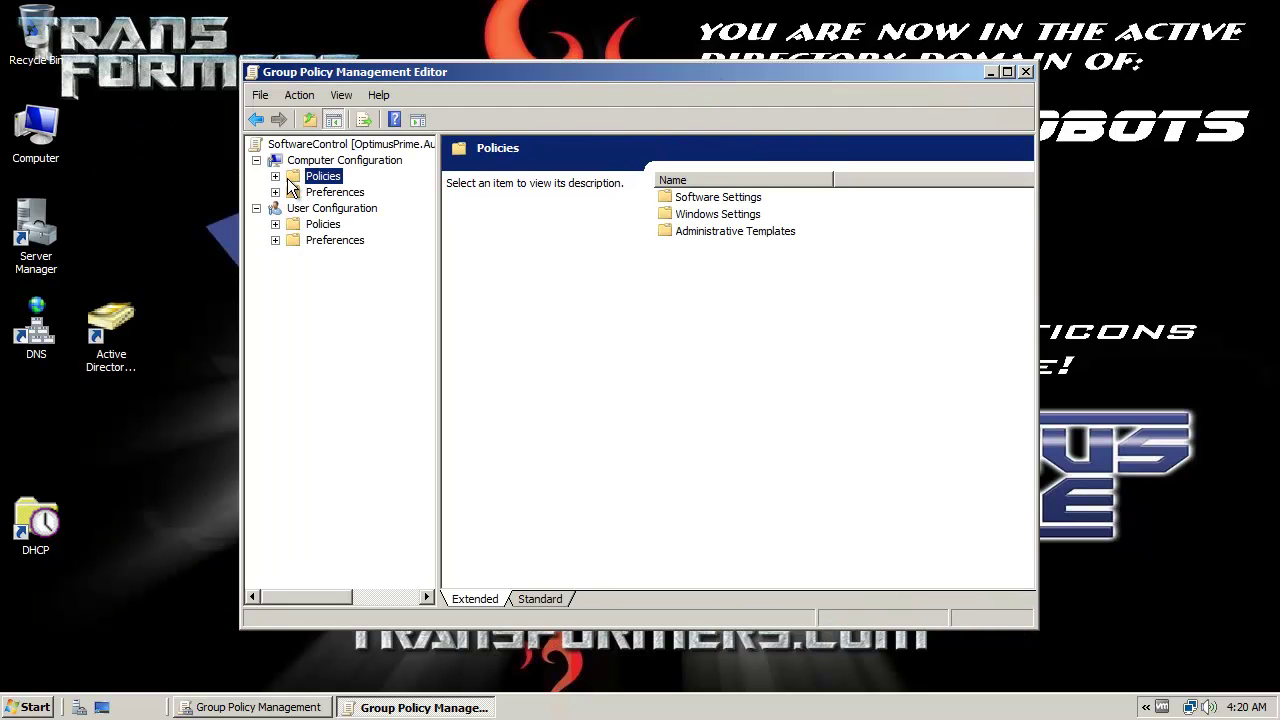
pyautogui.click(294, 208)
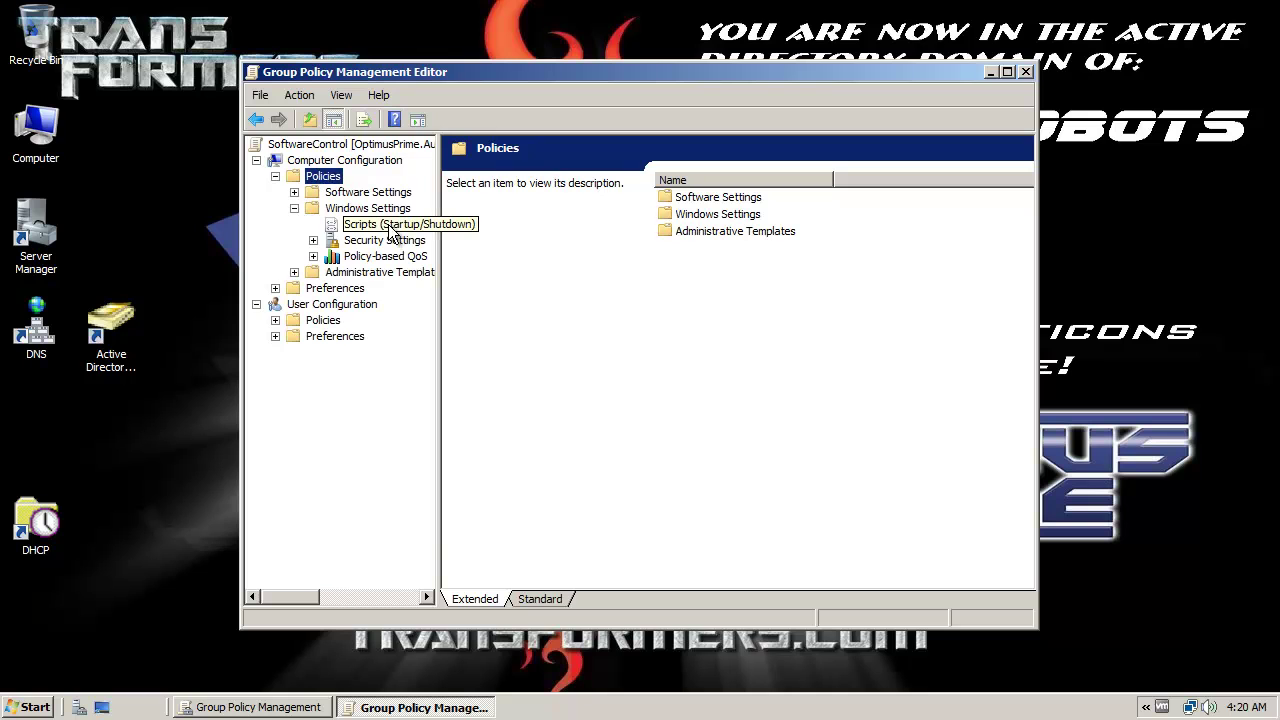
pyautogui.click(313, 240)
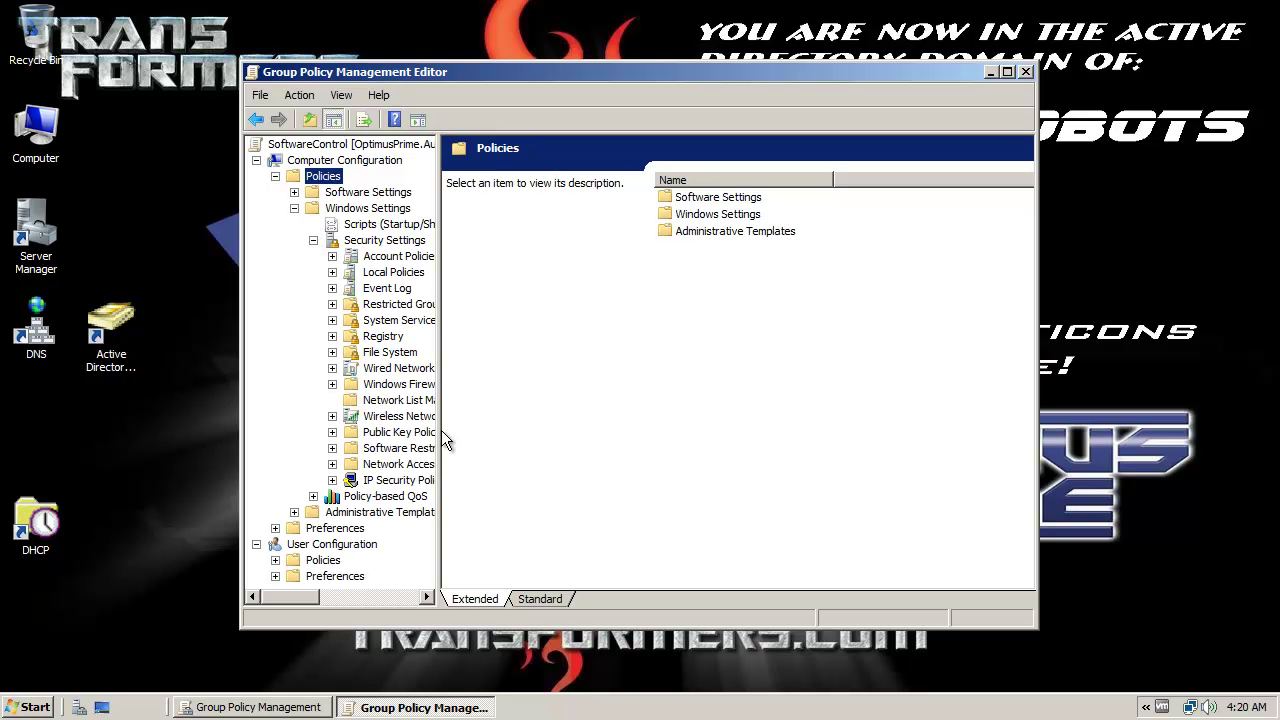
pyautogui.moveTo(440, 430); pyautogui.dragTo(566, 430)
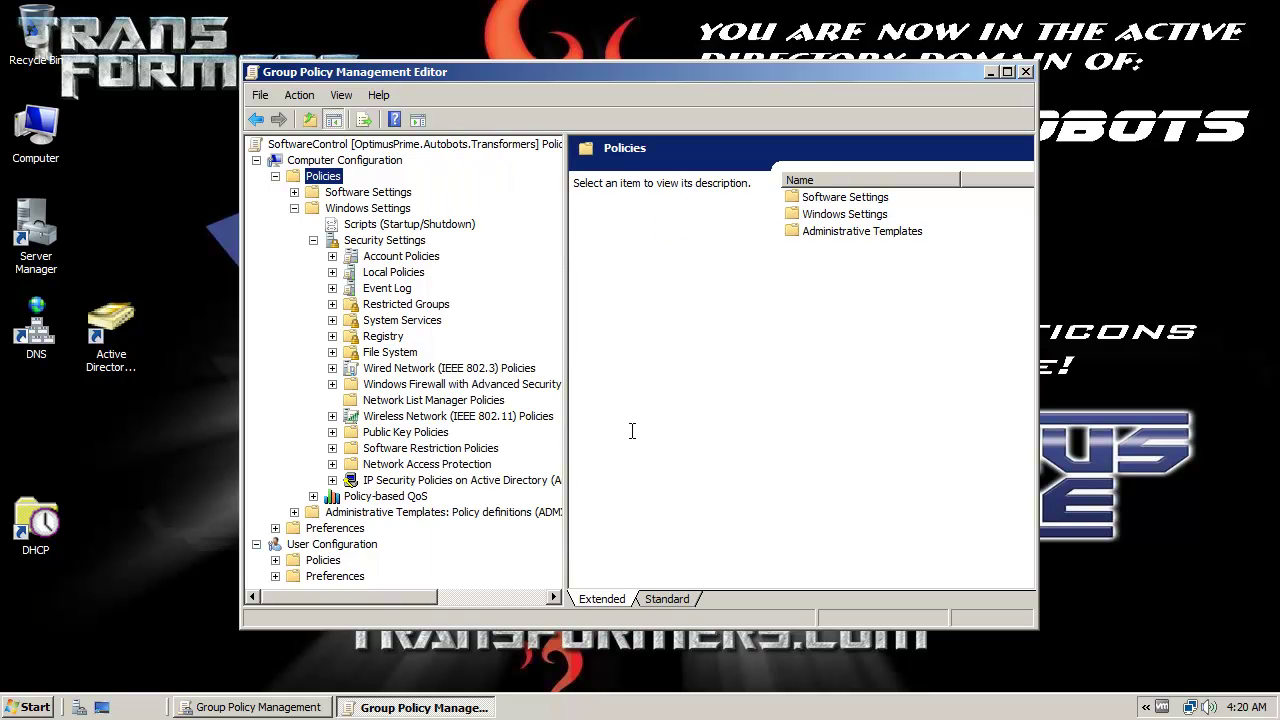
pyautogui.click(424, 448)
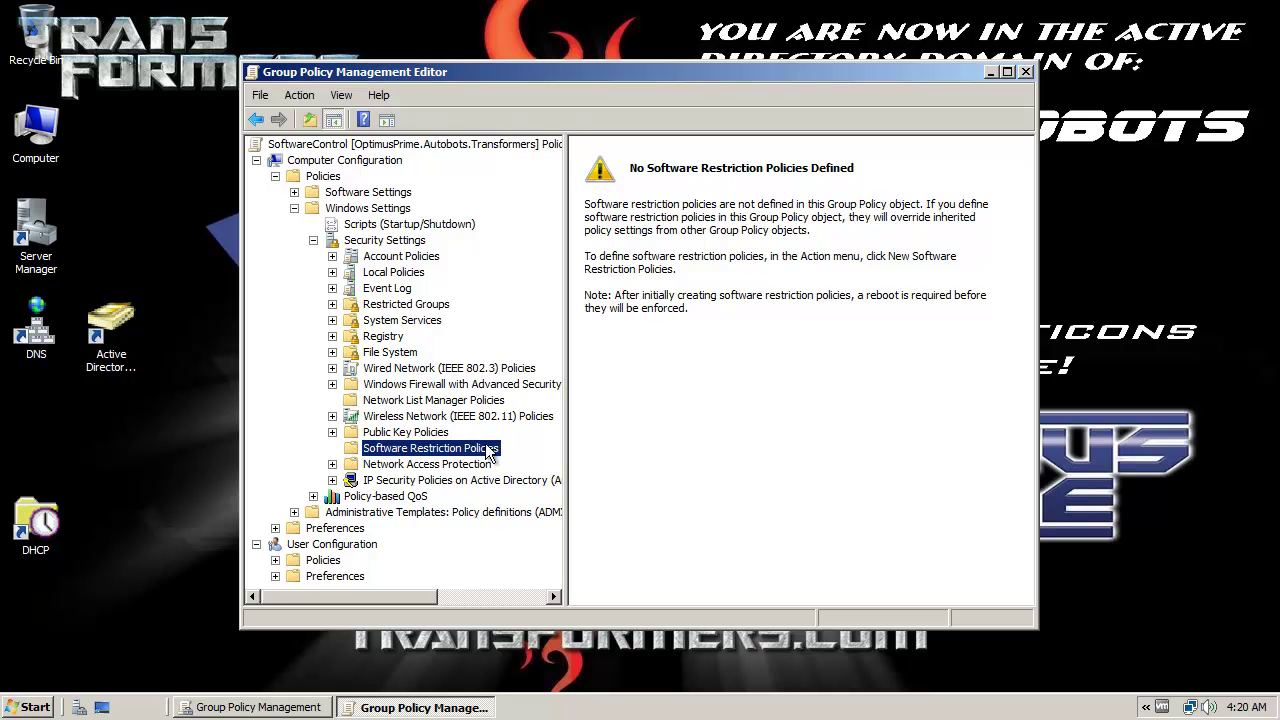
pyautogui.rightClick(436, 450)
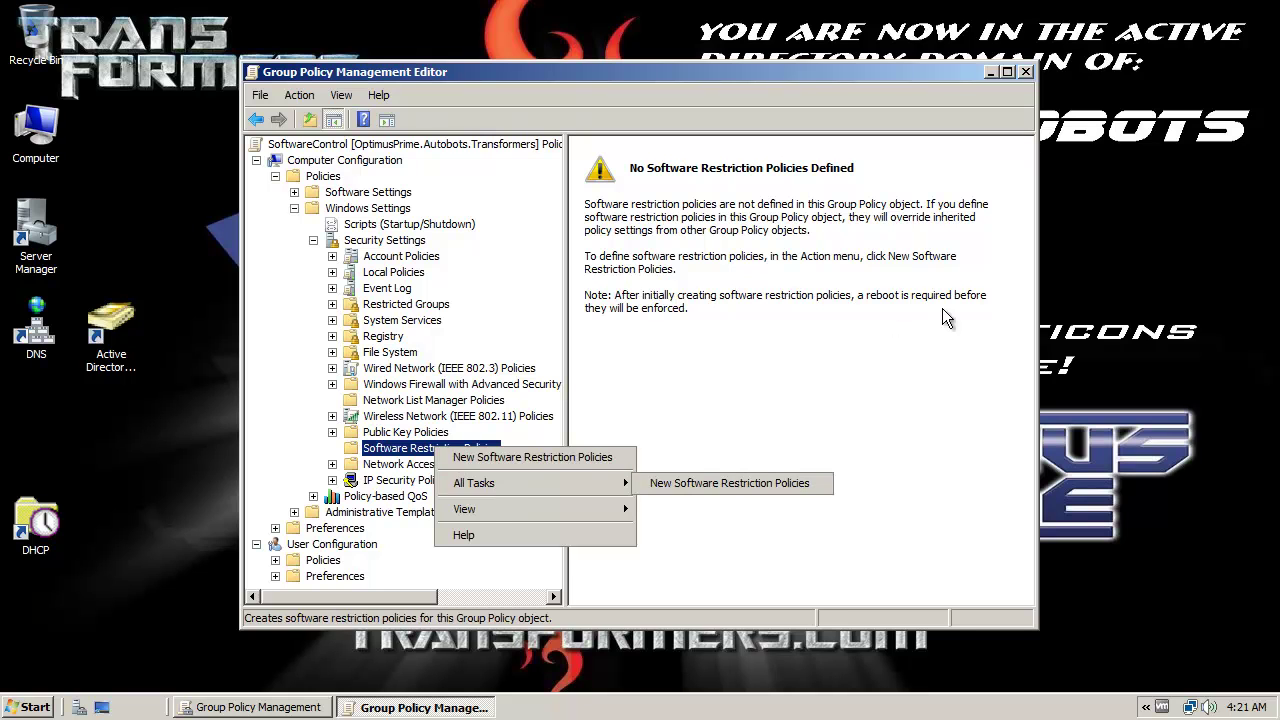
pyautogui.click(811, 82)
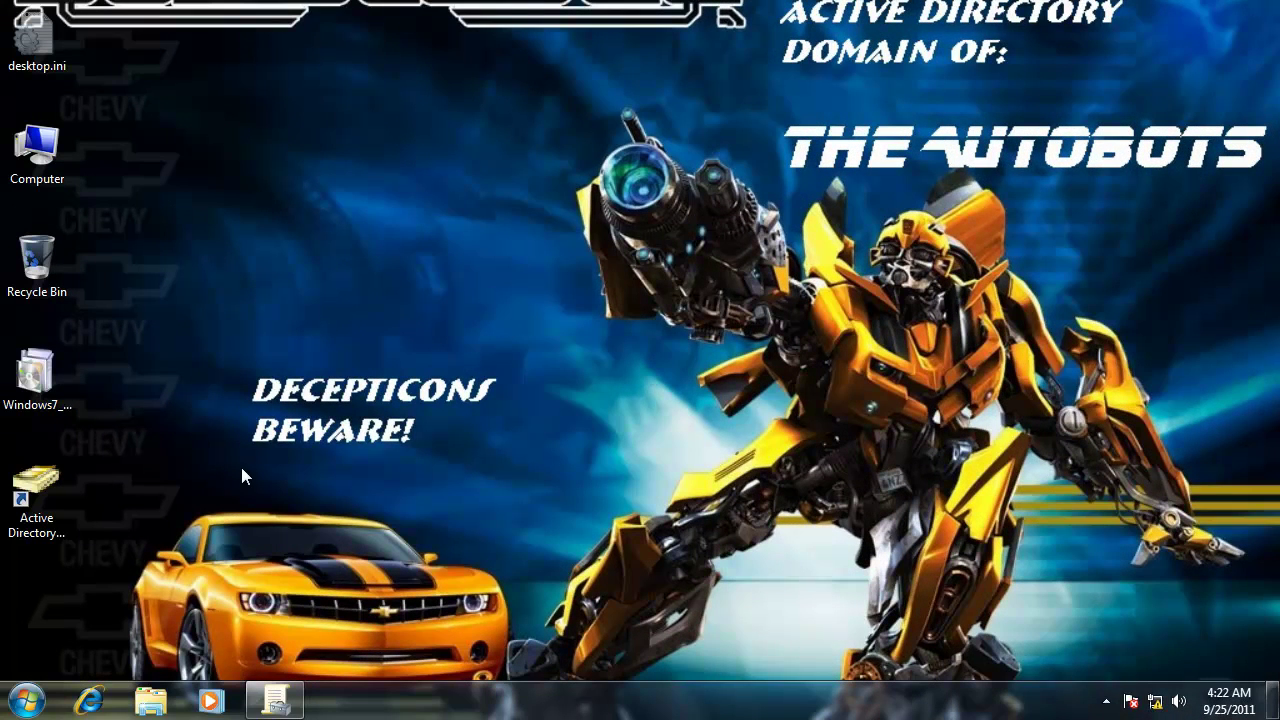
# Switch to the Windows 7 computer in the domain and open its Group Policy Management console.
pyautogui.click(26, 700)
pyautogui.click(80, 610)
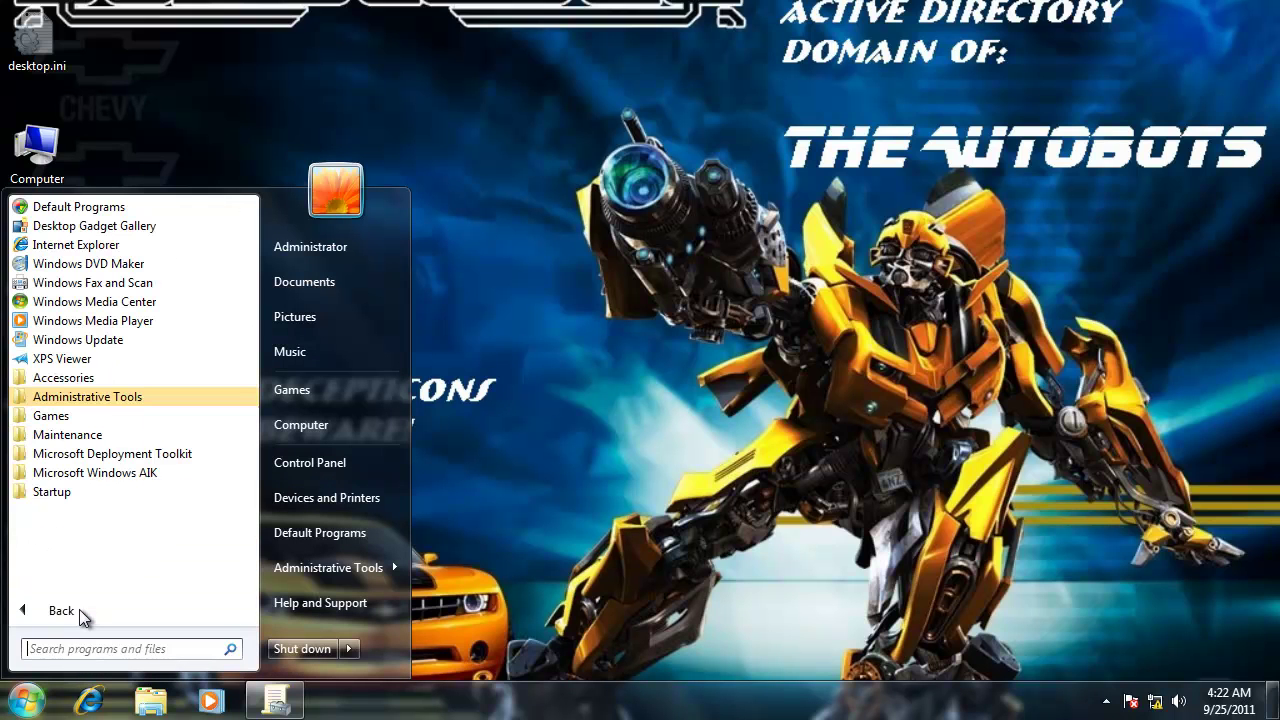
pyautogui.click(106, 397)
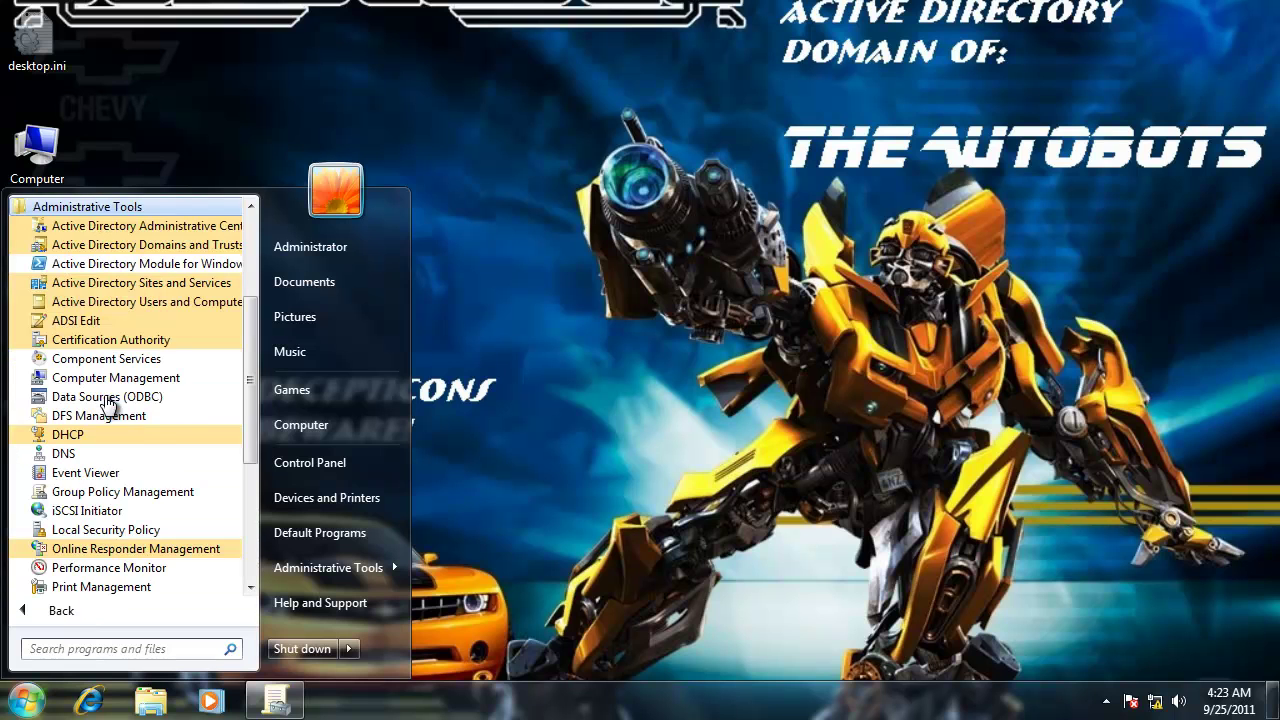
pyautogui.moveTo(250, 350); pyautogui.dragTo(263, 298)
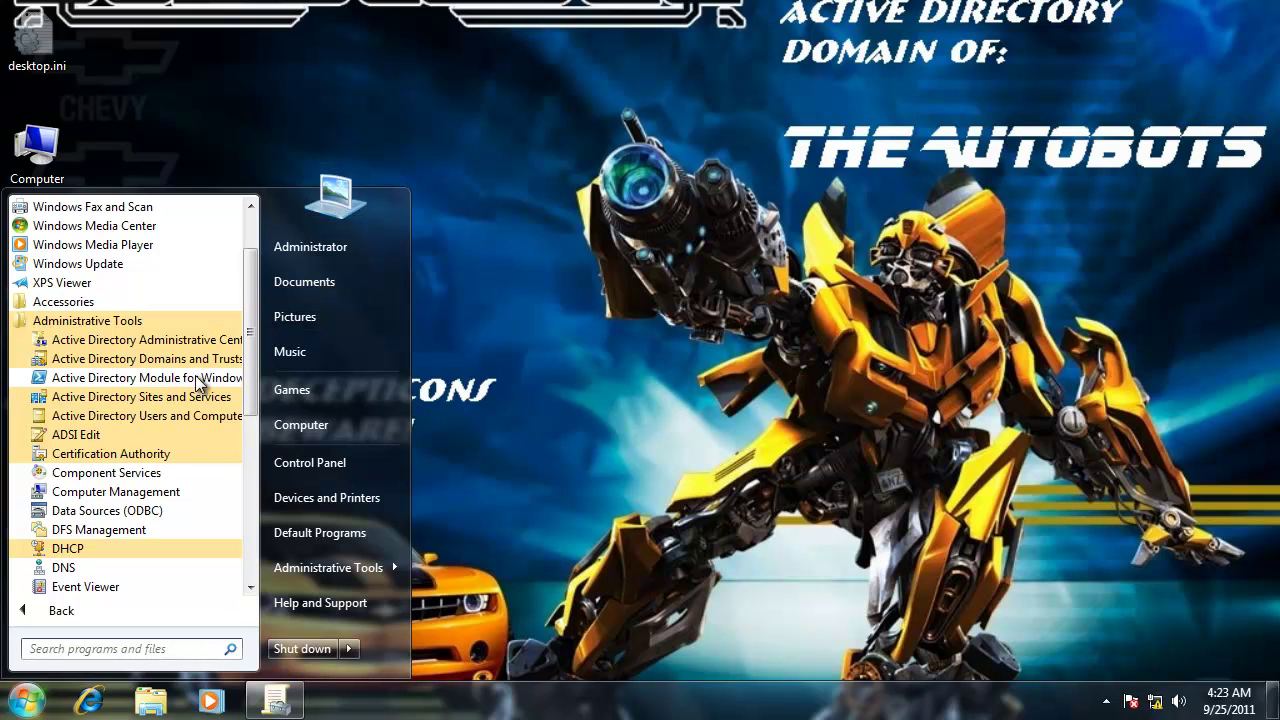
pyautogui.moveTo(251, 360); pyautogui.dragTo(255, 374)
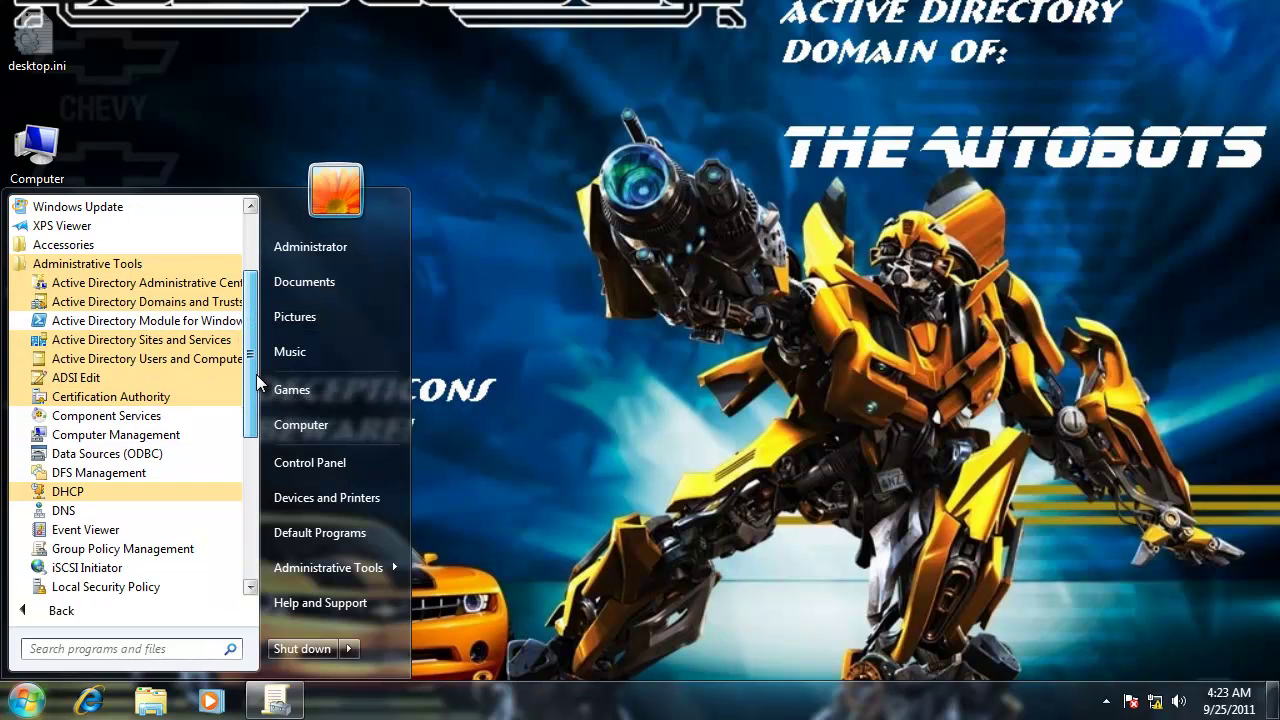
pyautogui.moveTo(256, 374); pyautogui.dragTo(253, 395)
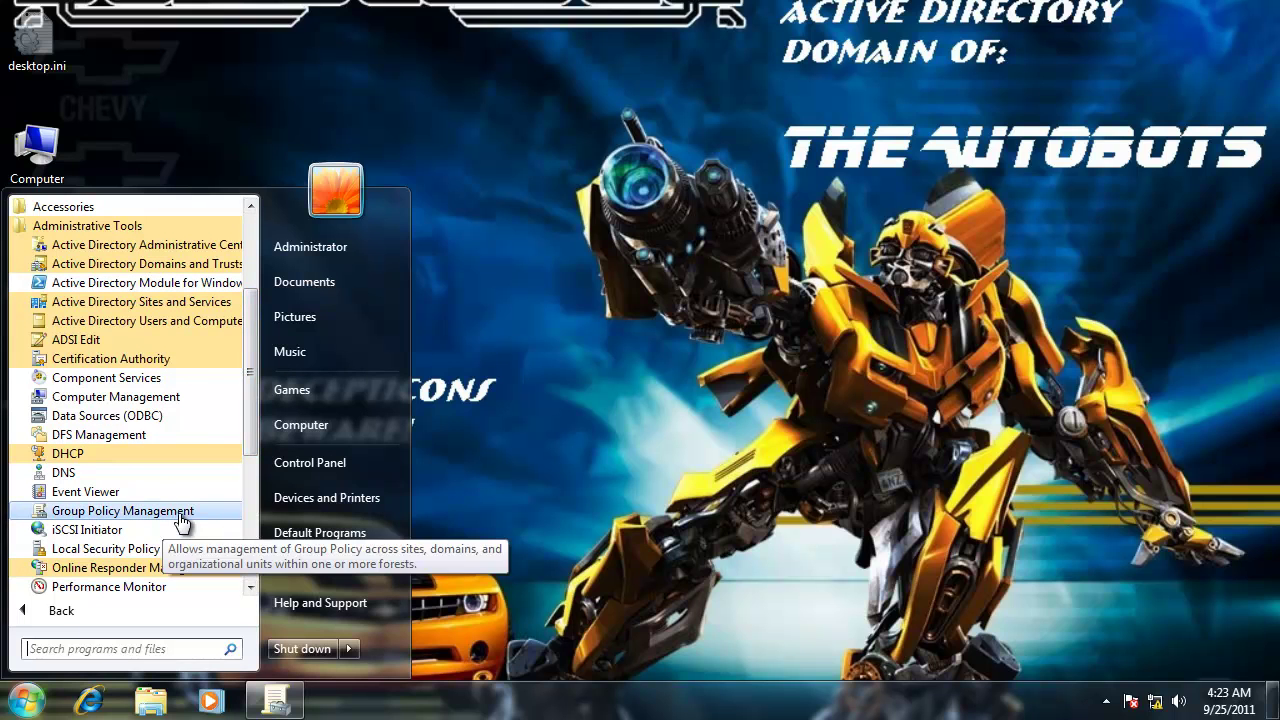
pyautogui.click(150, 511)
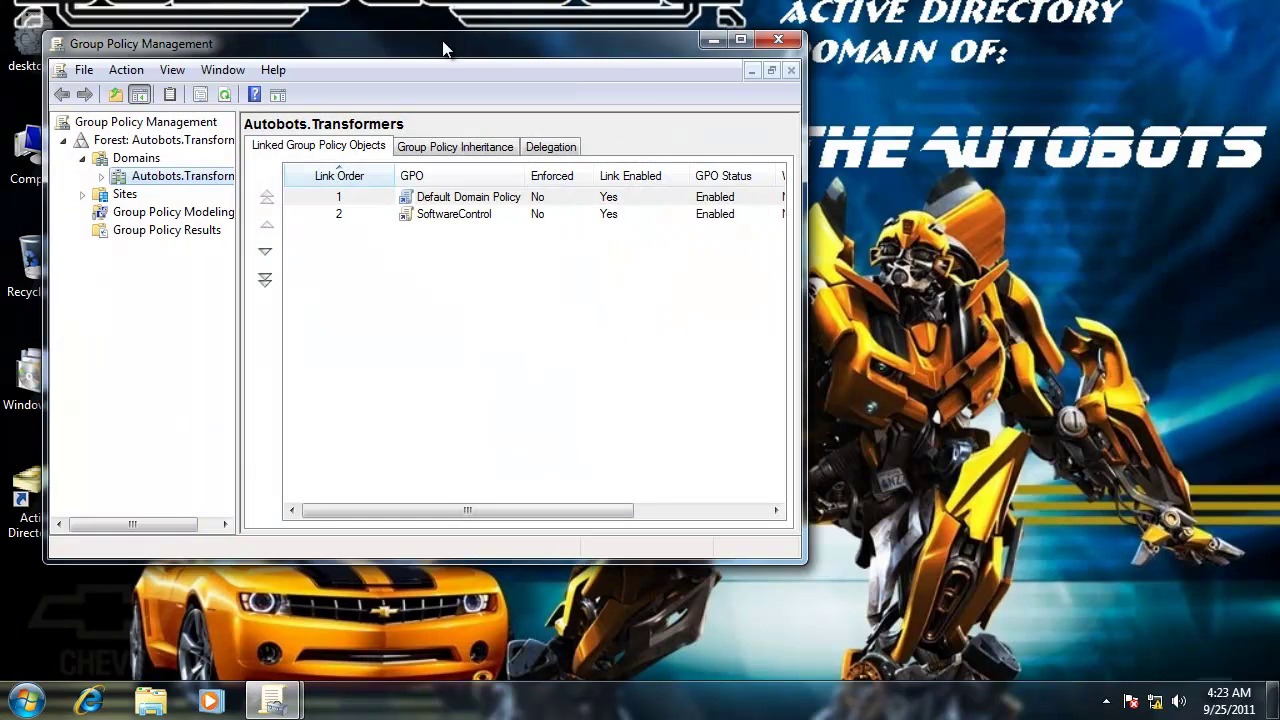
# Reposition the Group Policy Management window and expand the Autobots.Transformers domain to list its linked policies.
pyautogui.moveTo(445, 48); pyautogui.dragTo(694, 124)
pyautogui.moveTo(798, 150); pyautogui.dragTo(804, 123)
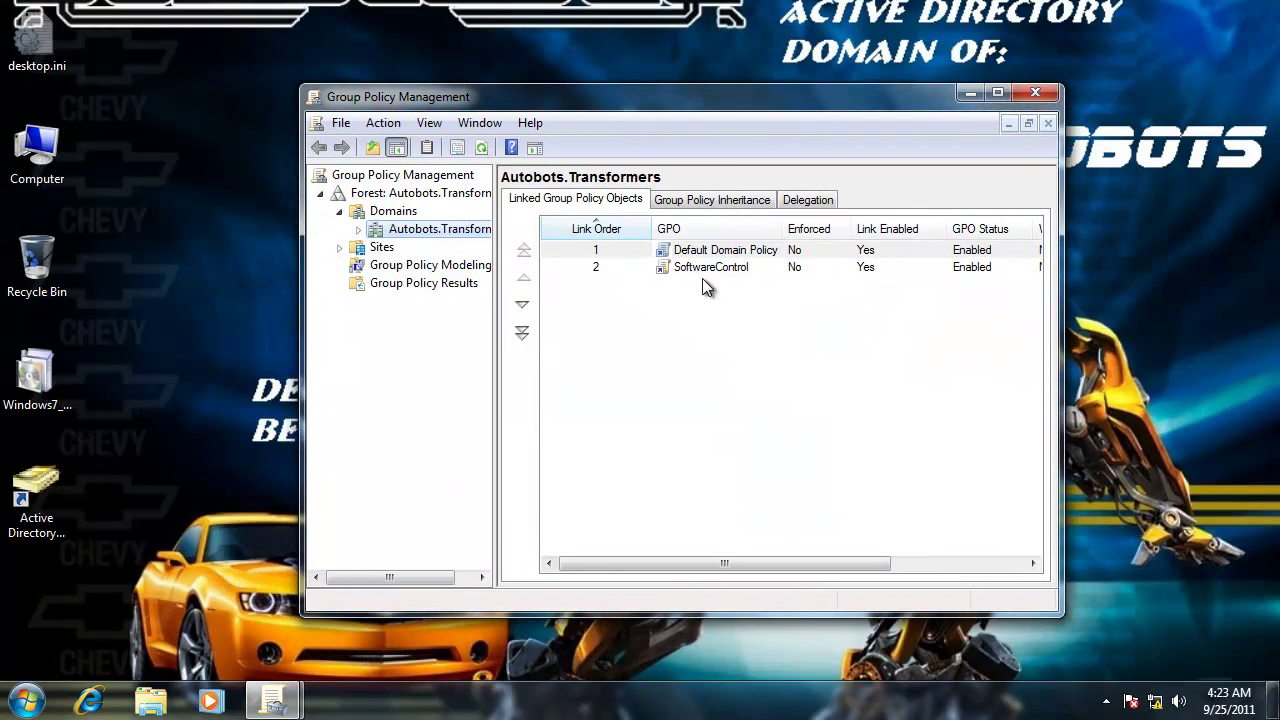
pyautogui.click(480, 122)
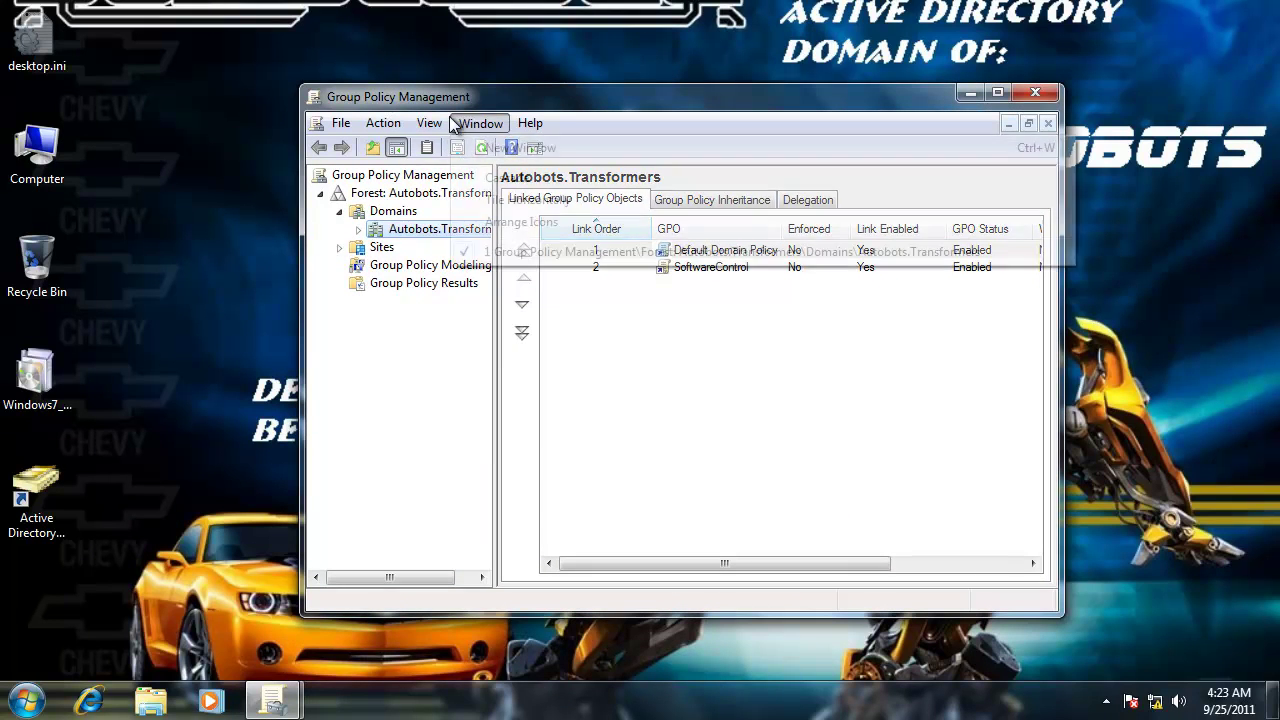
pyautogui.click(358, 229)
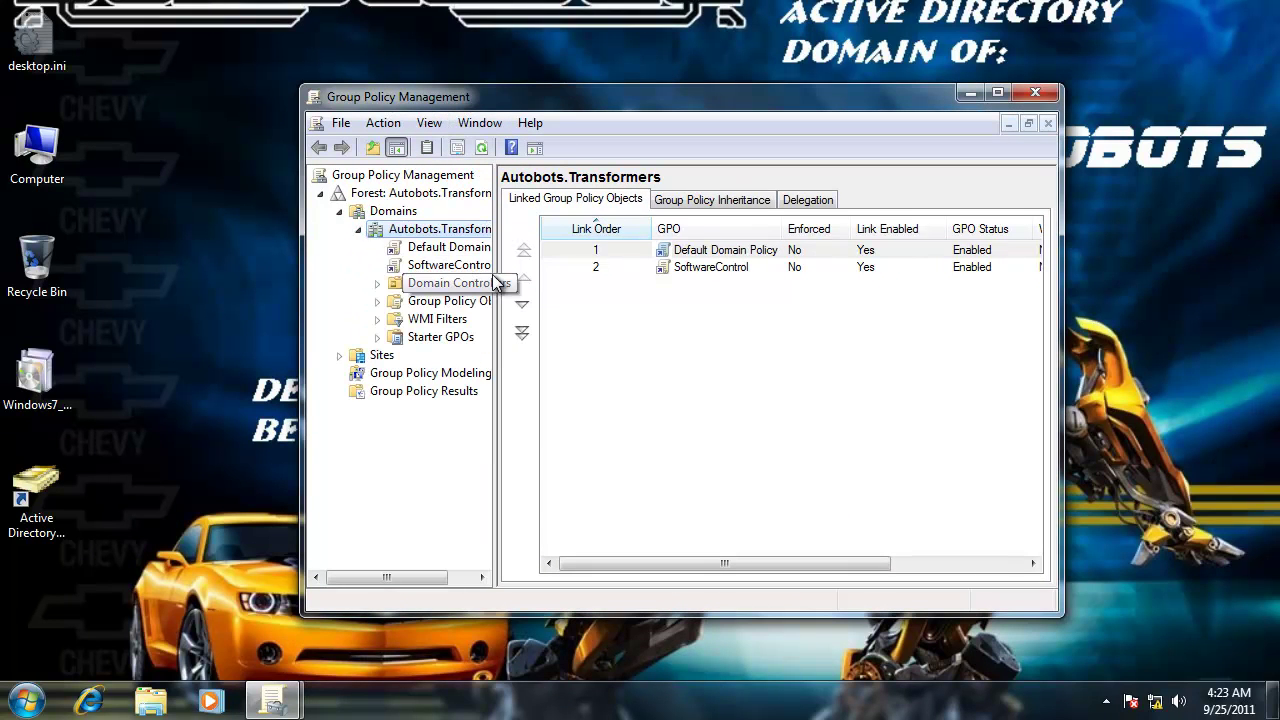
# Widen the console tree and select the SoftwareControl GPO under the Autobots.Transformers domain, dismissing the link notice.
pyautogui.moveTo(494, 276); pyautogui.dragTo(605, 281)
pyautogui.click(462, 266)
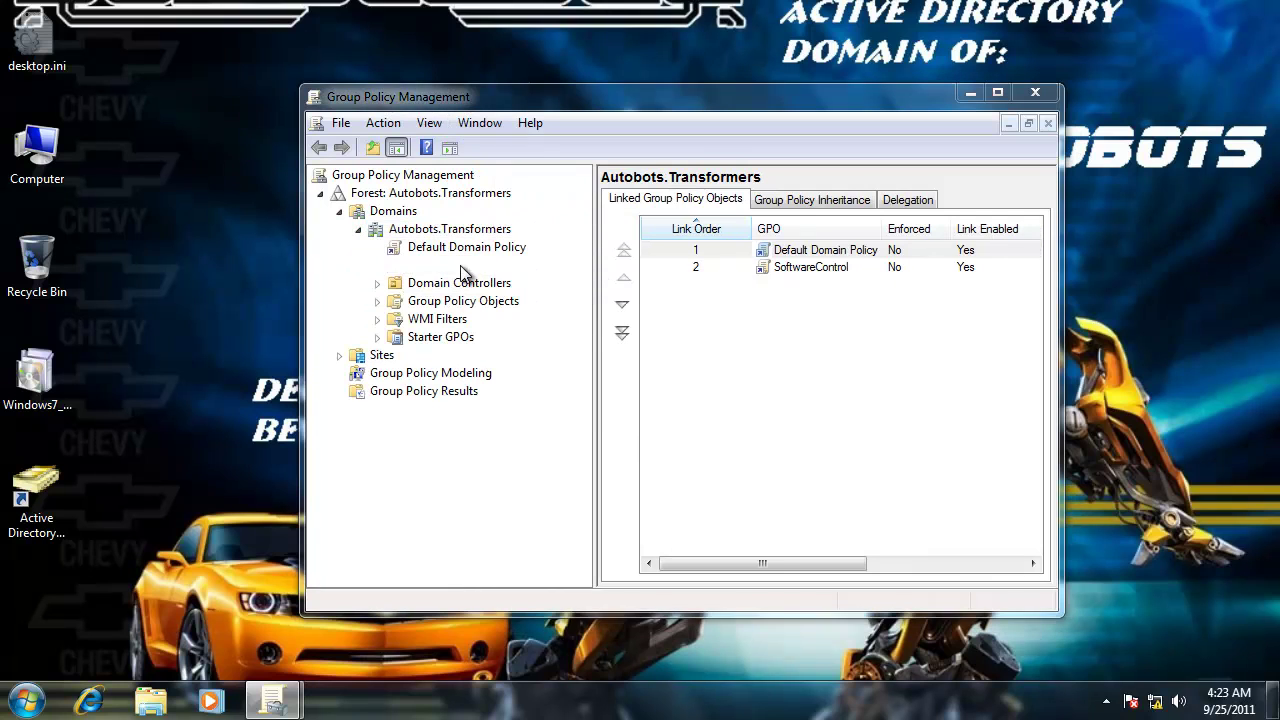
pyautogui.click(822, 402)
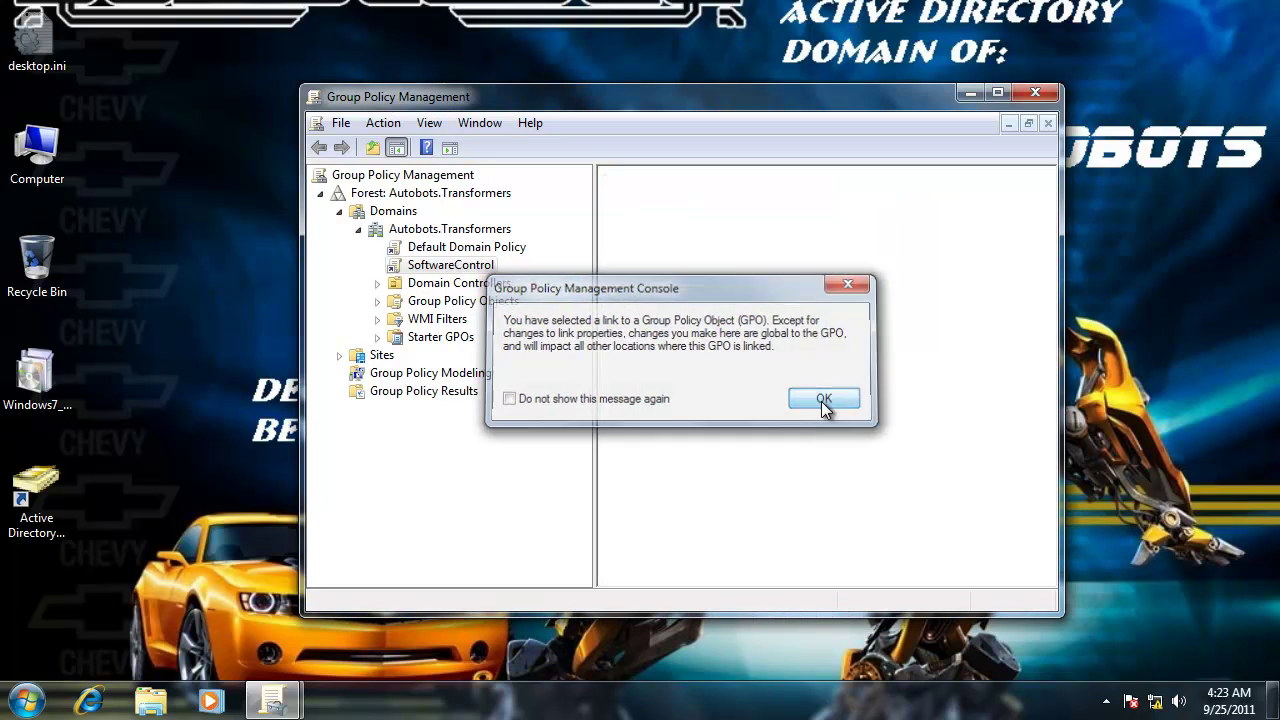
pyautogui.click(462, 267)
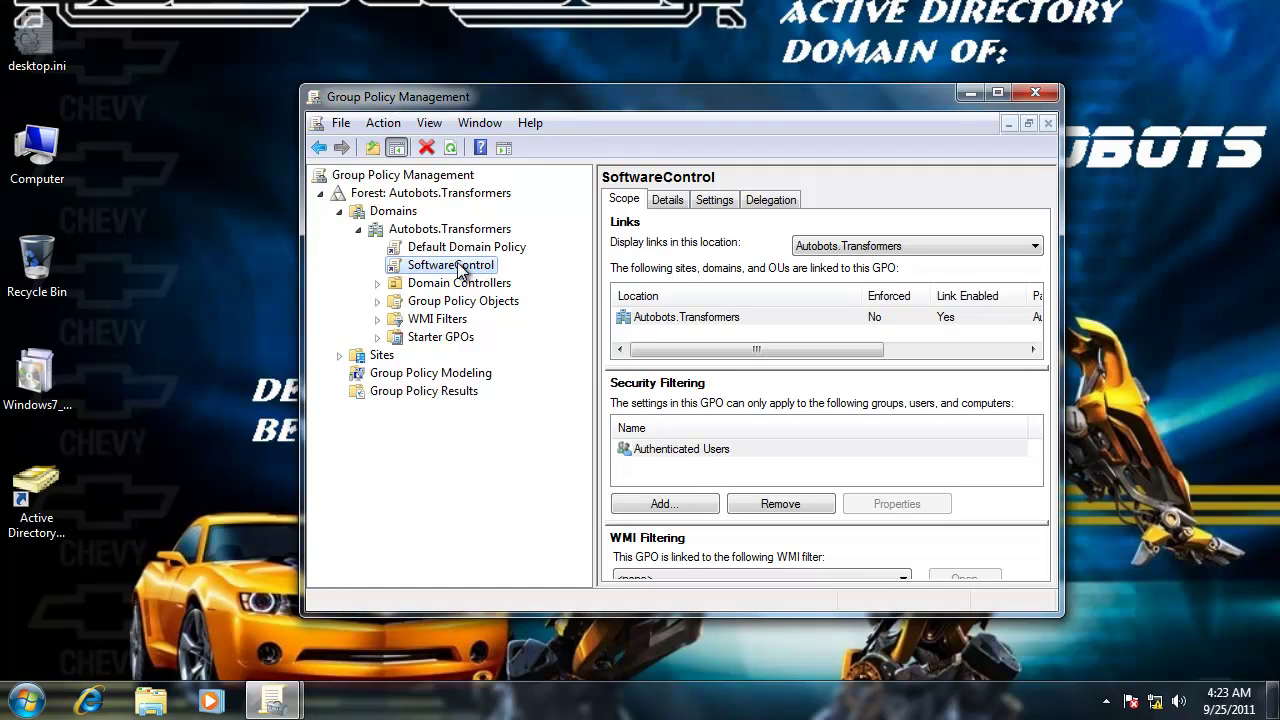
pyautogui.click(458, 266)
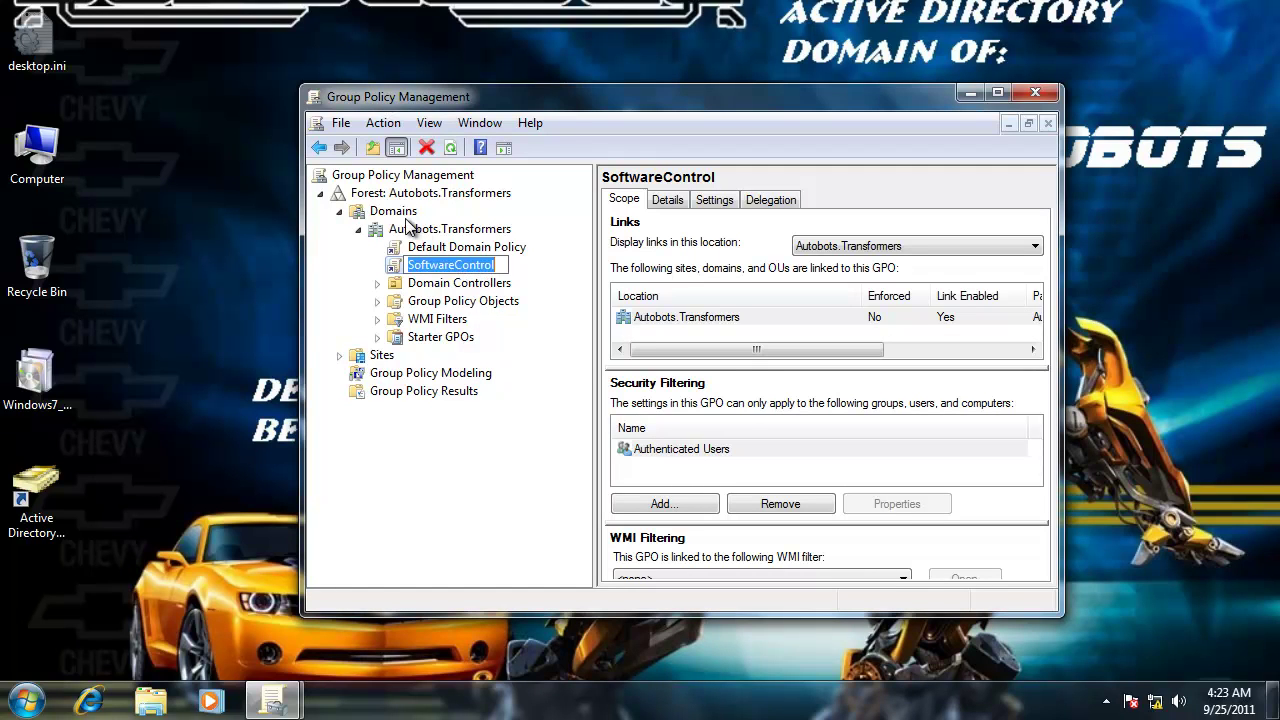
pyautogui.rightClick(422, 230)
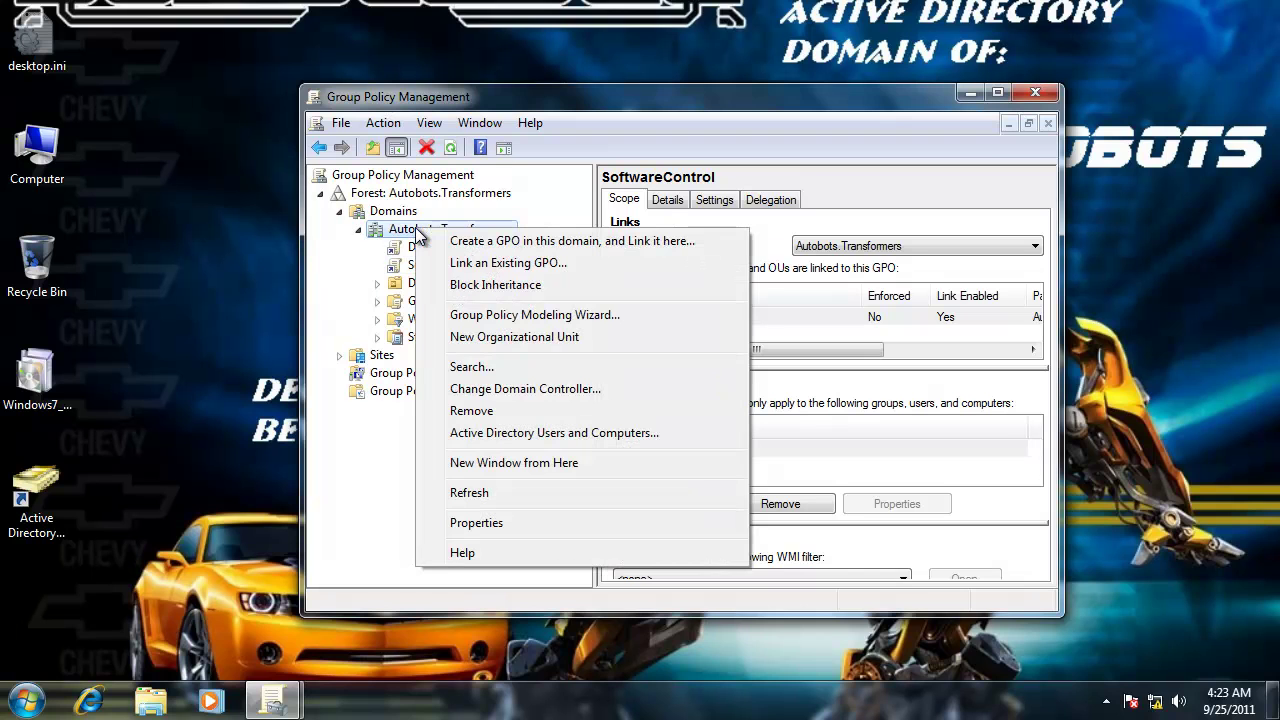
pyautogui.click(398, 195)
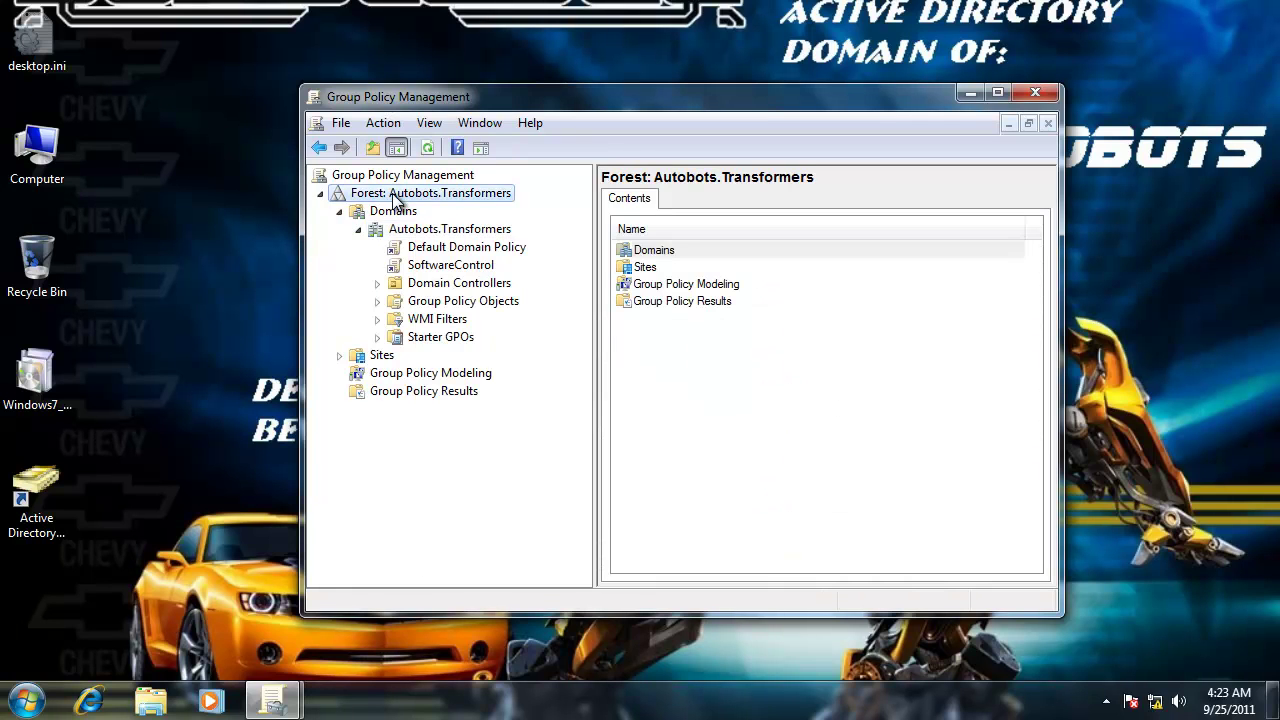
pyautogui.rightClick(396, 200)
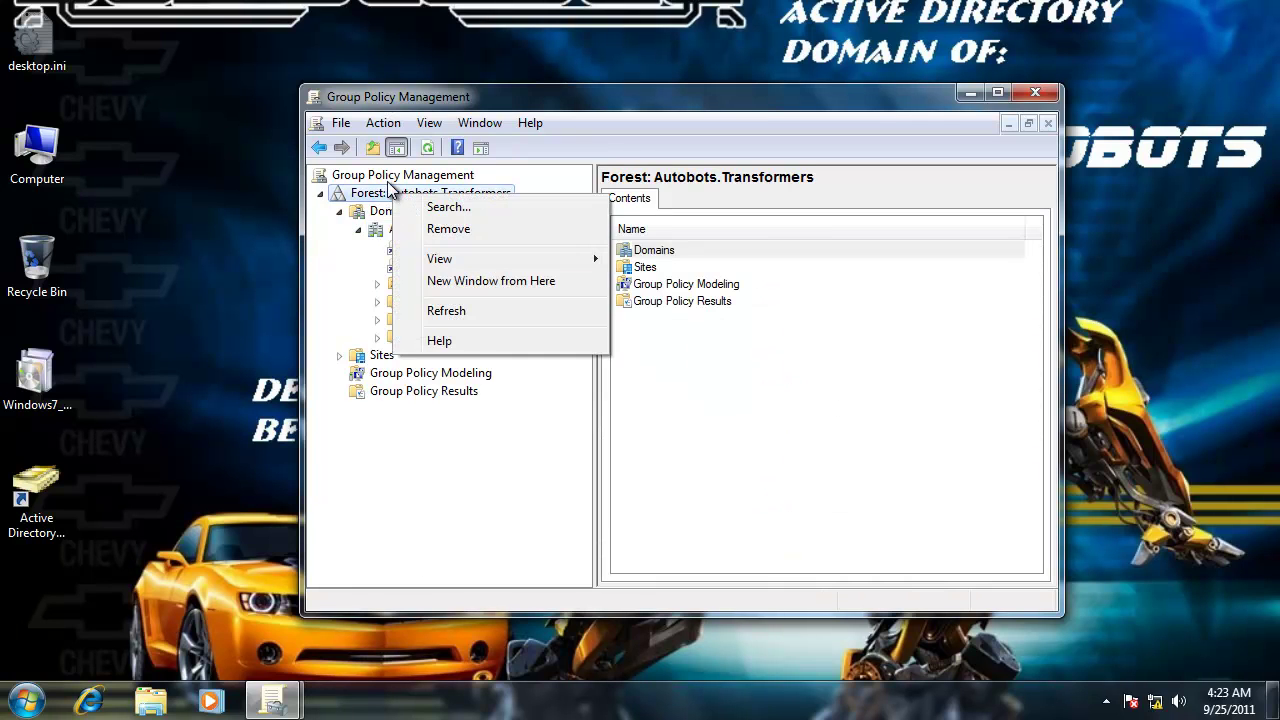
pyautogui.rightClick(387, 180)
pyautogui.rightClick(371, 214)
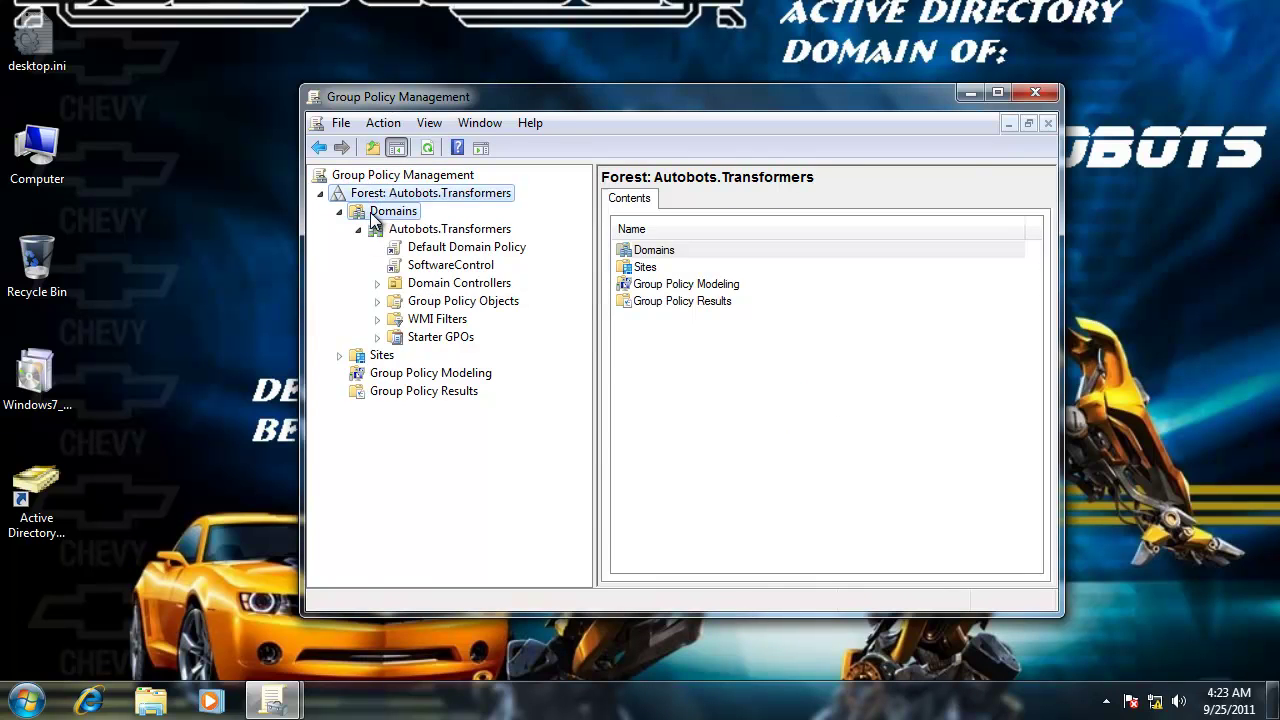
pyautogui.rightClick(373, 219)
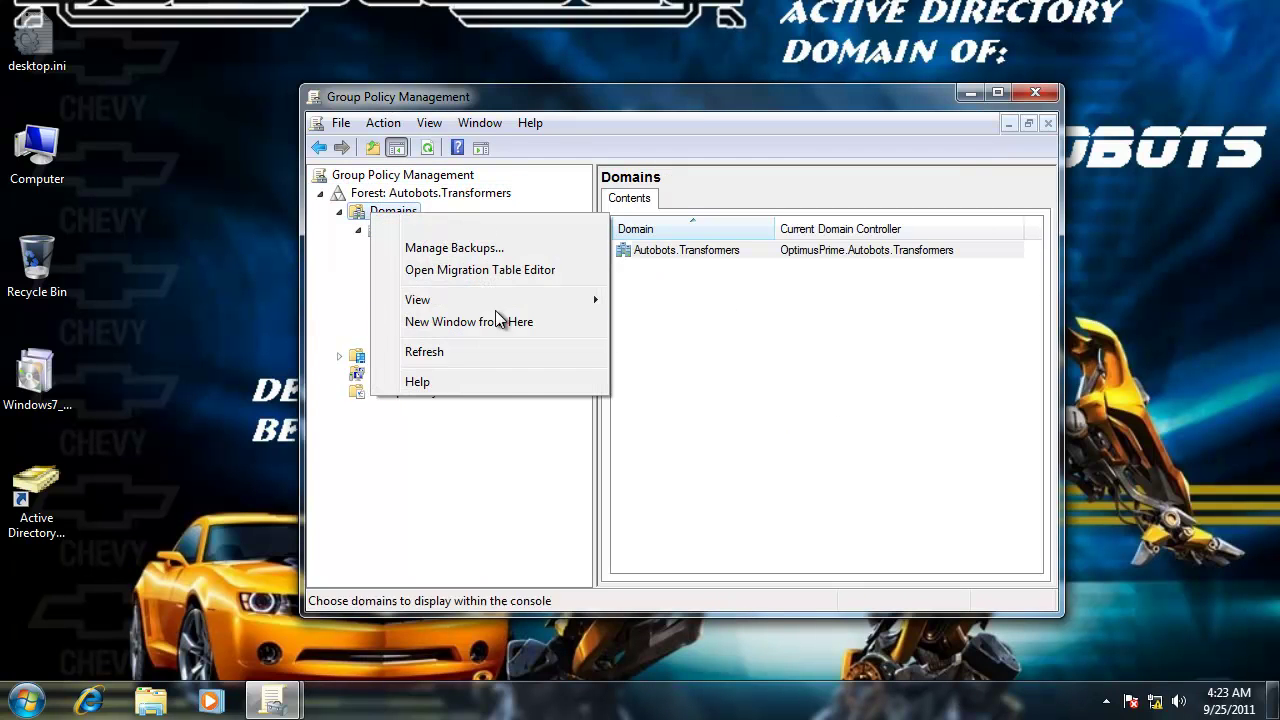
pyautogui.click(804, 360)
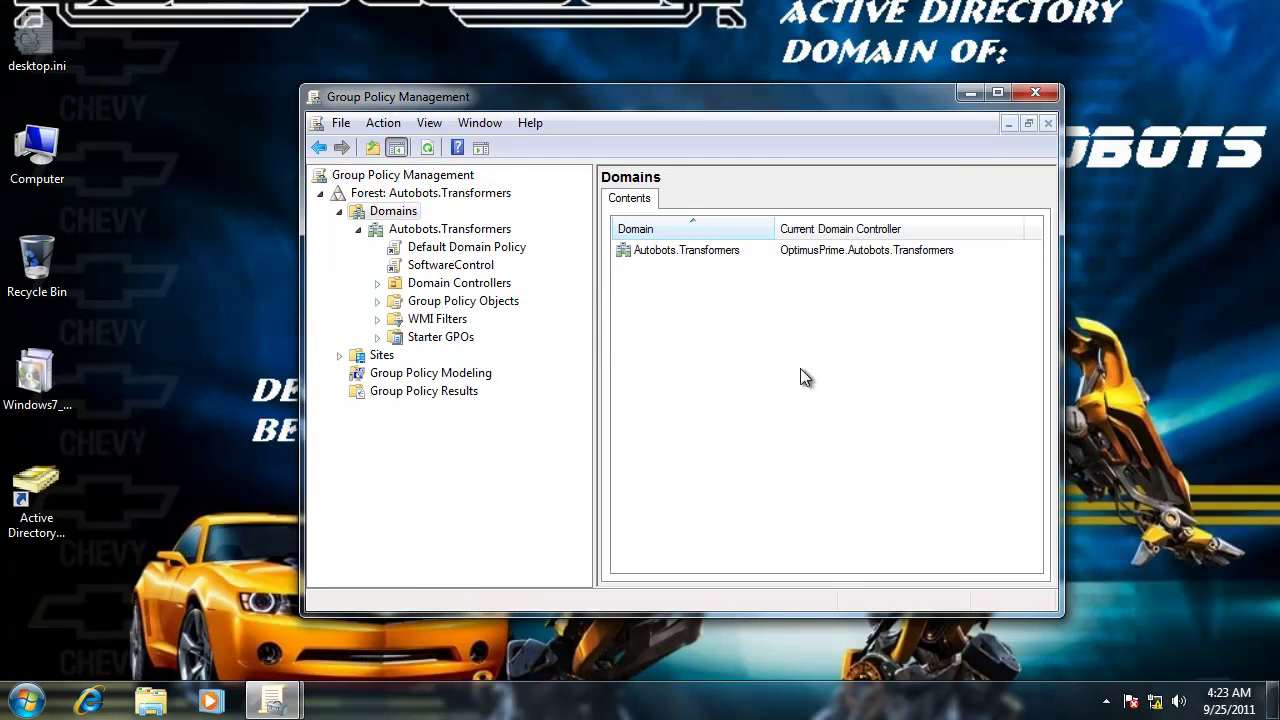
# Open the SoftwareControl GPO for editing on the Windows 7 computer, dismissing the link notice, and reposition its editor window.
pyautogui.click(462, 268)
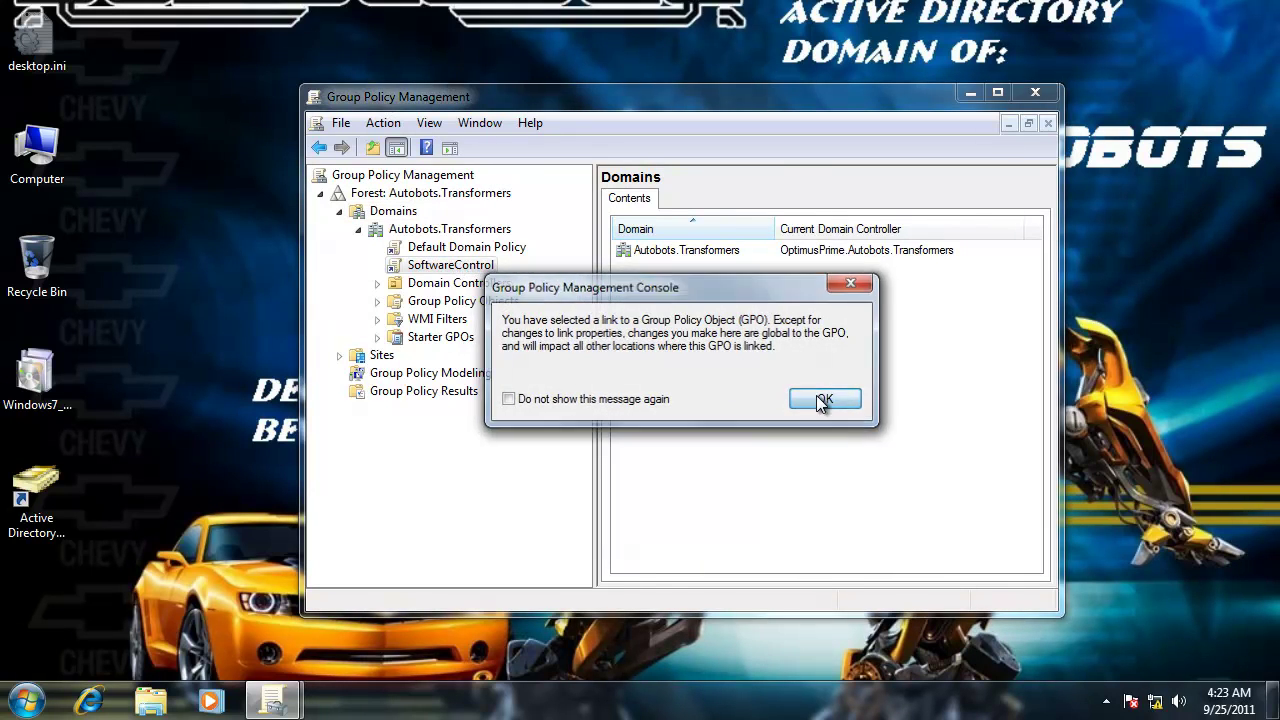
pyautogui.click(822, 399)
pyautogui.rightClick(462, 276)
pyautogui.click(500, 287)
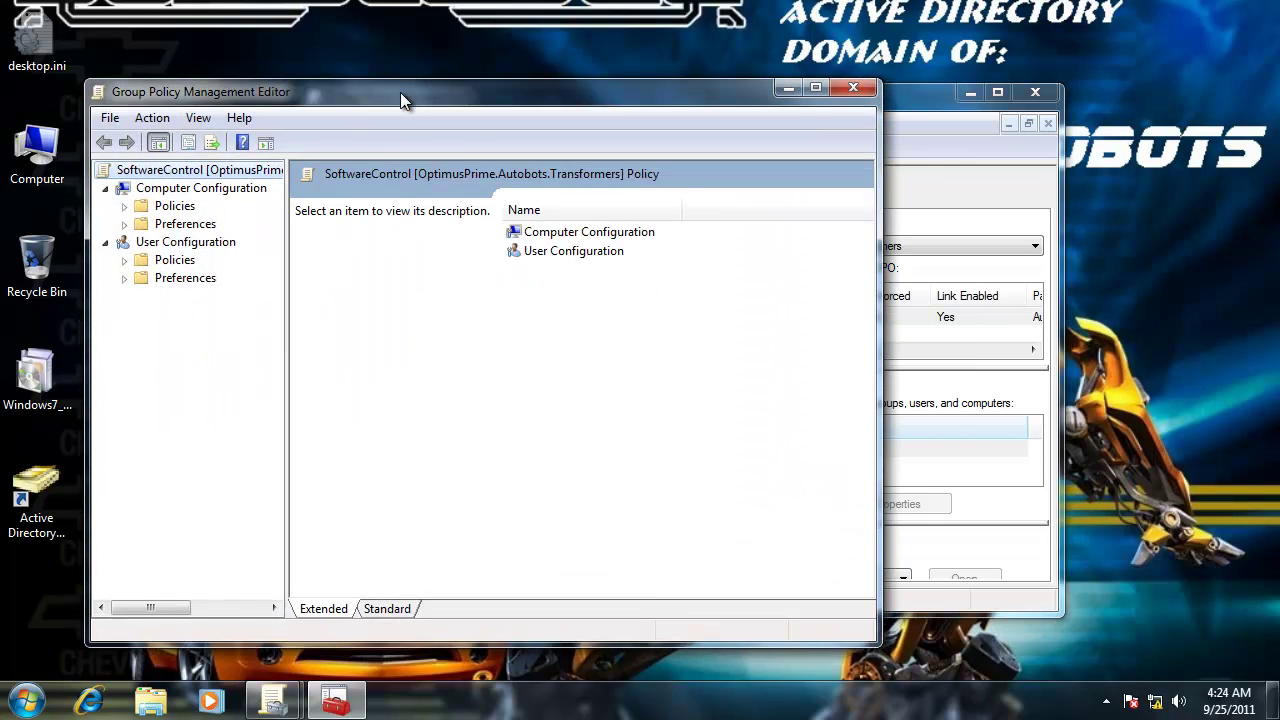
pyautogui.moveTo(400, 92); pyautogui.dragTo(596, 88)
# Expand Policies, Windows Settings and Security Settings under Computer Configuration, and widen the tree to show full policy names.
pyautogui.click(325, 196)
pyautogui.click(345, 233)
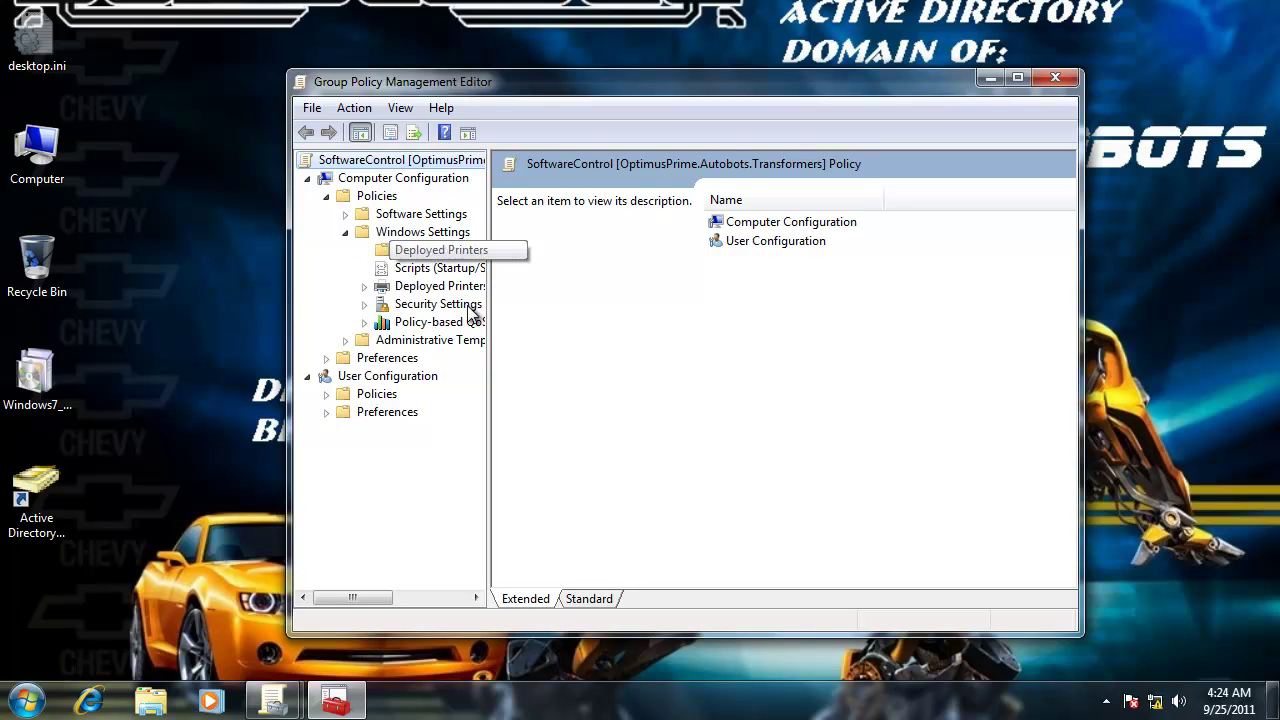
pyautogui.click(364, 304)
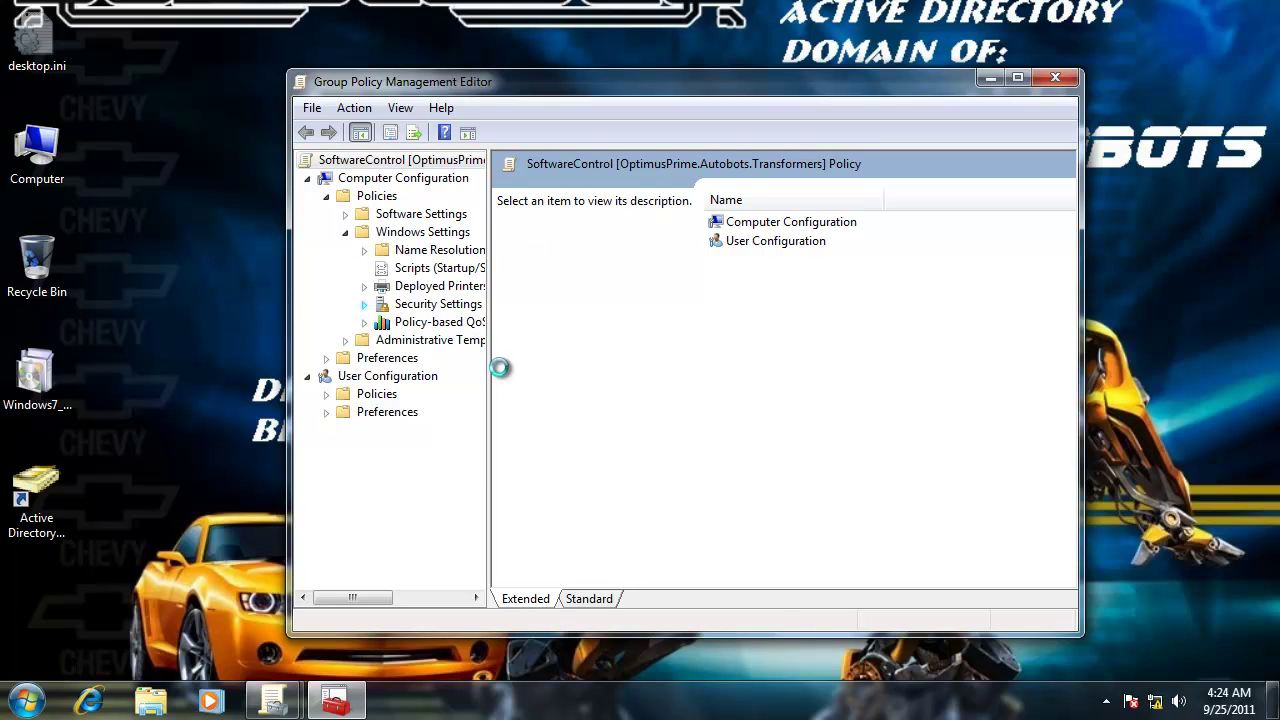
pyautogui.moveTo(489, 386); pyautogui.dragTo(616, 471)
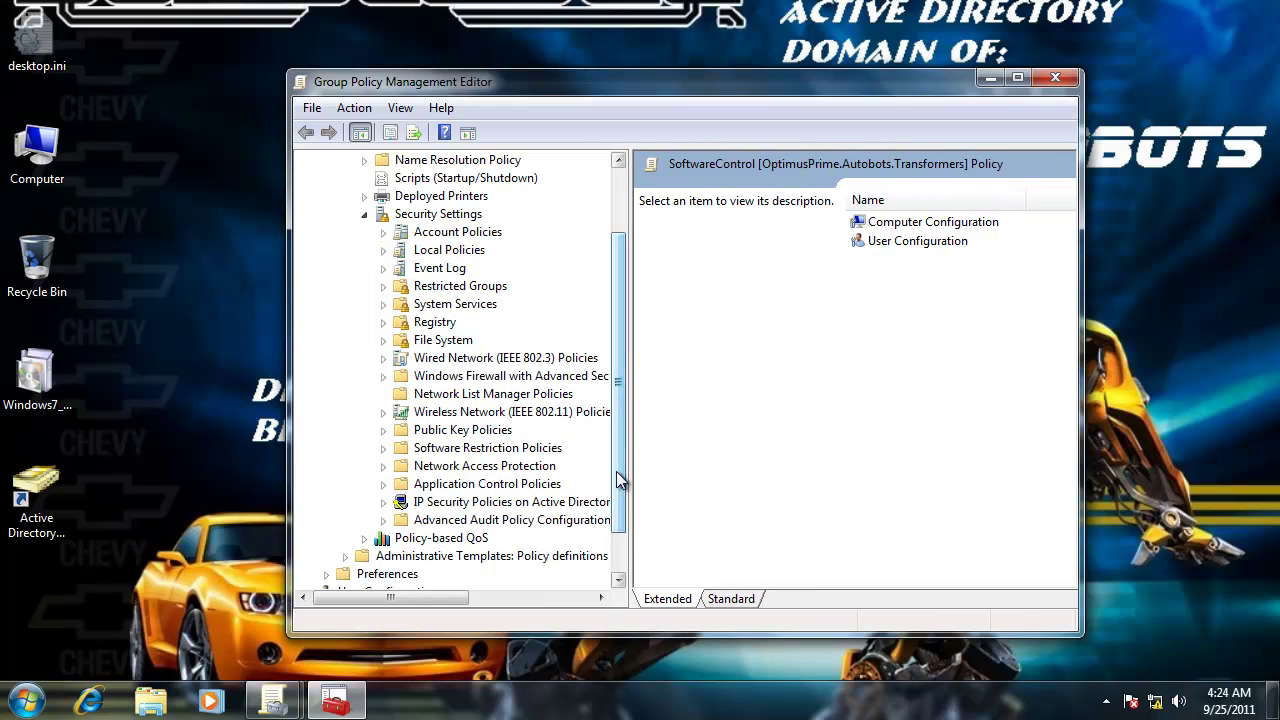
# Select Software Restriction Policies under Security Settings and check its available commands.
pyautogui.click(468, 432)
pyautogui.click(480, 448)
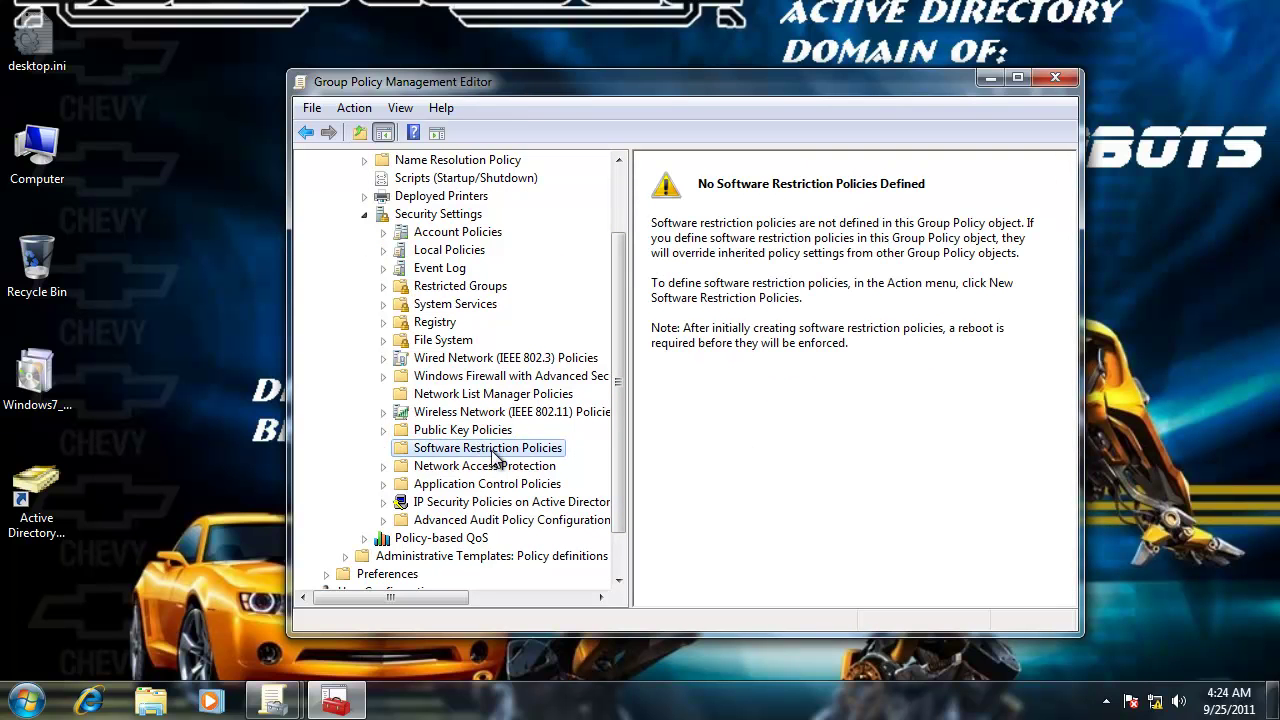
pyautogui.rightClick(493, 452)
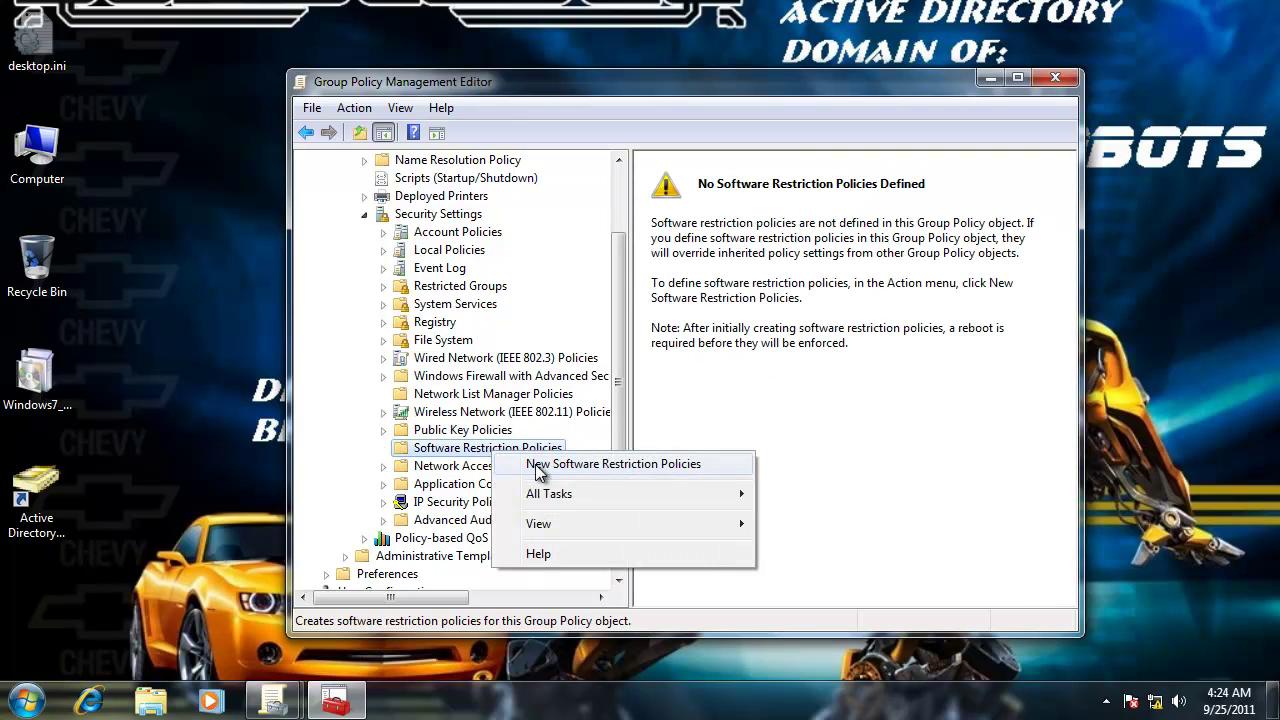
pyautogui.click(474, 456)
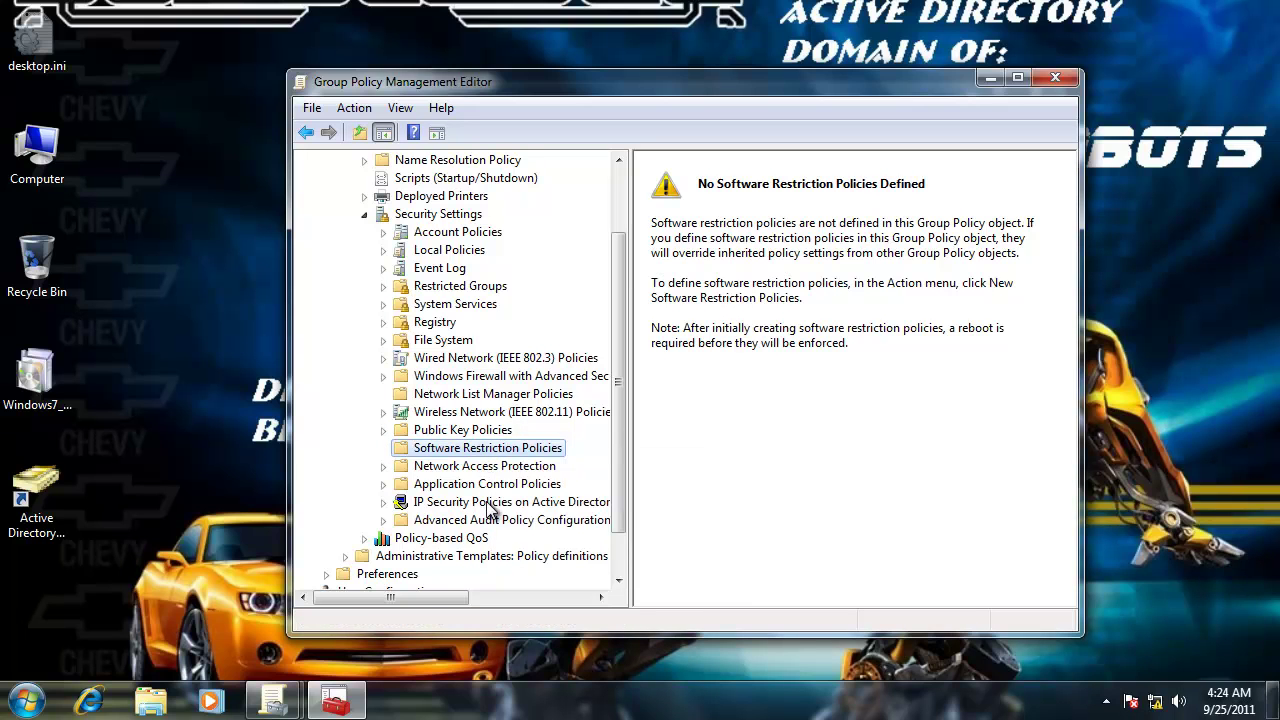
# Expand Application Control Policies and AppLocker, and look through its Executable, Windows Installer and Script Rules.
pyautogui.click(467, 488)
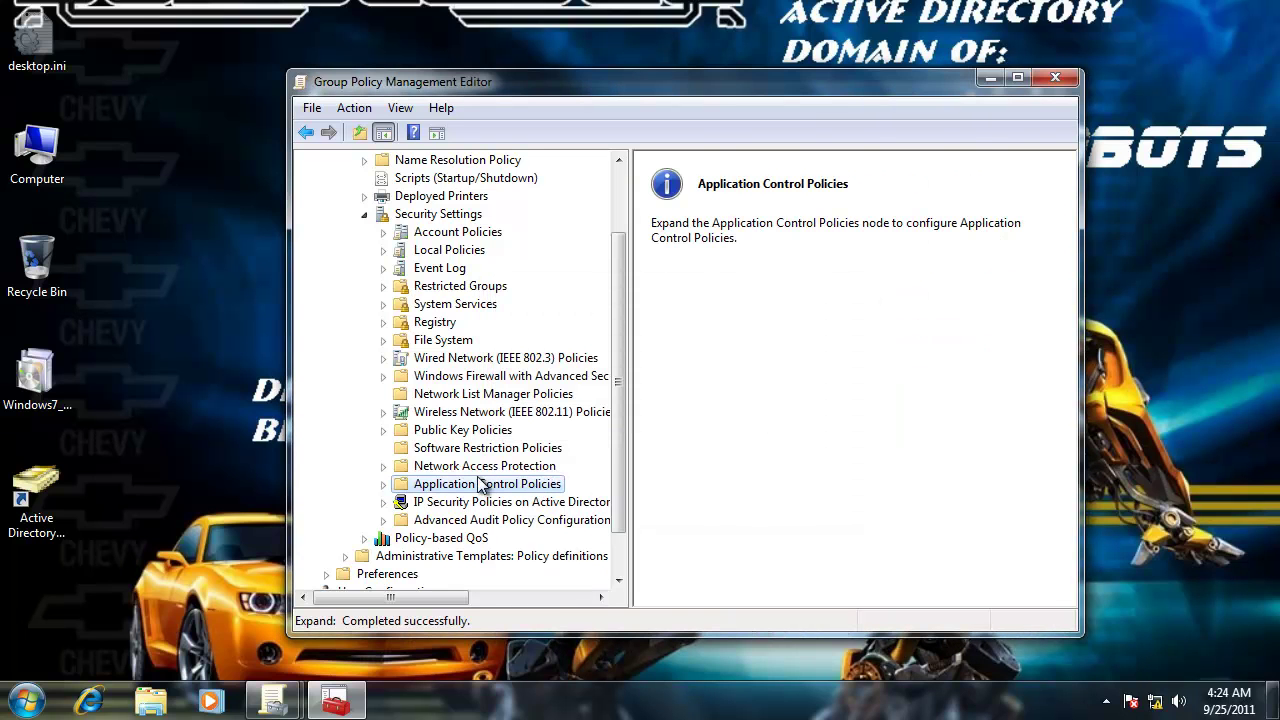
pyautogui.click(383, 484)
pyautogui.click(452, 505)
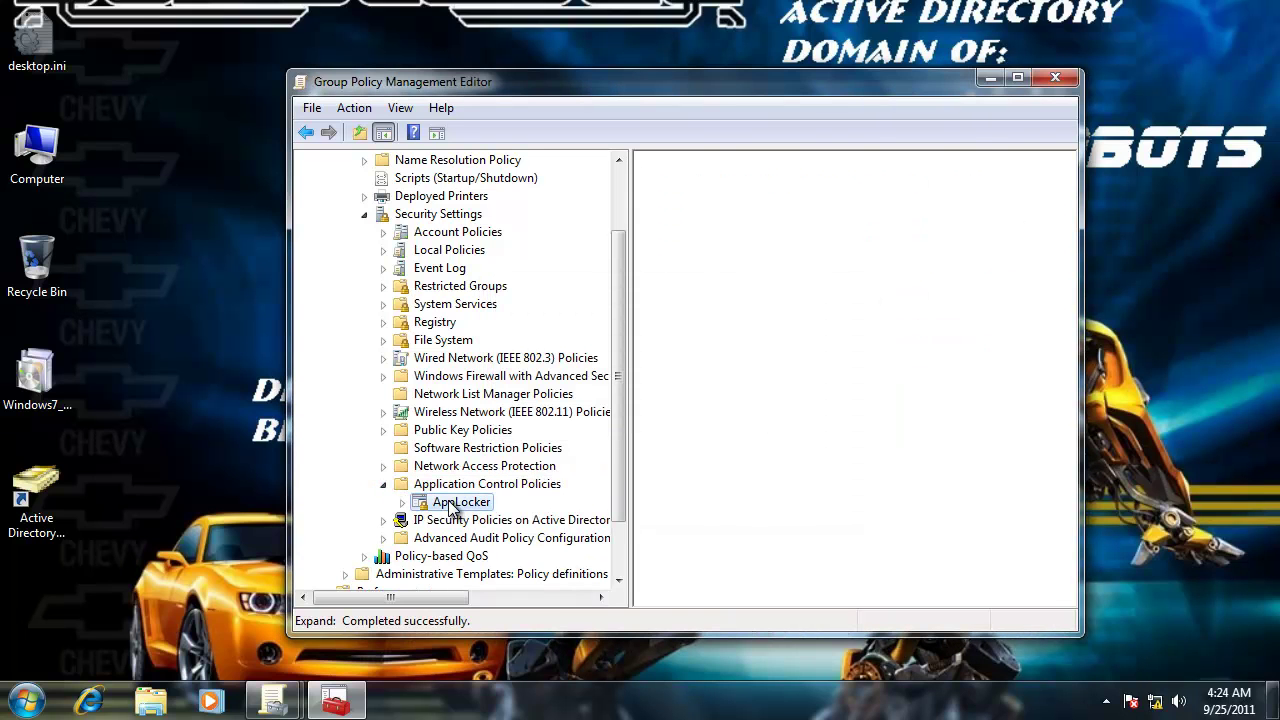
pyautogui.doubleClick(443, 505)
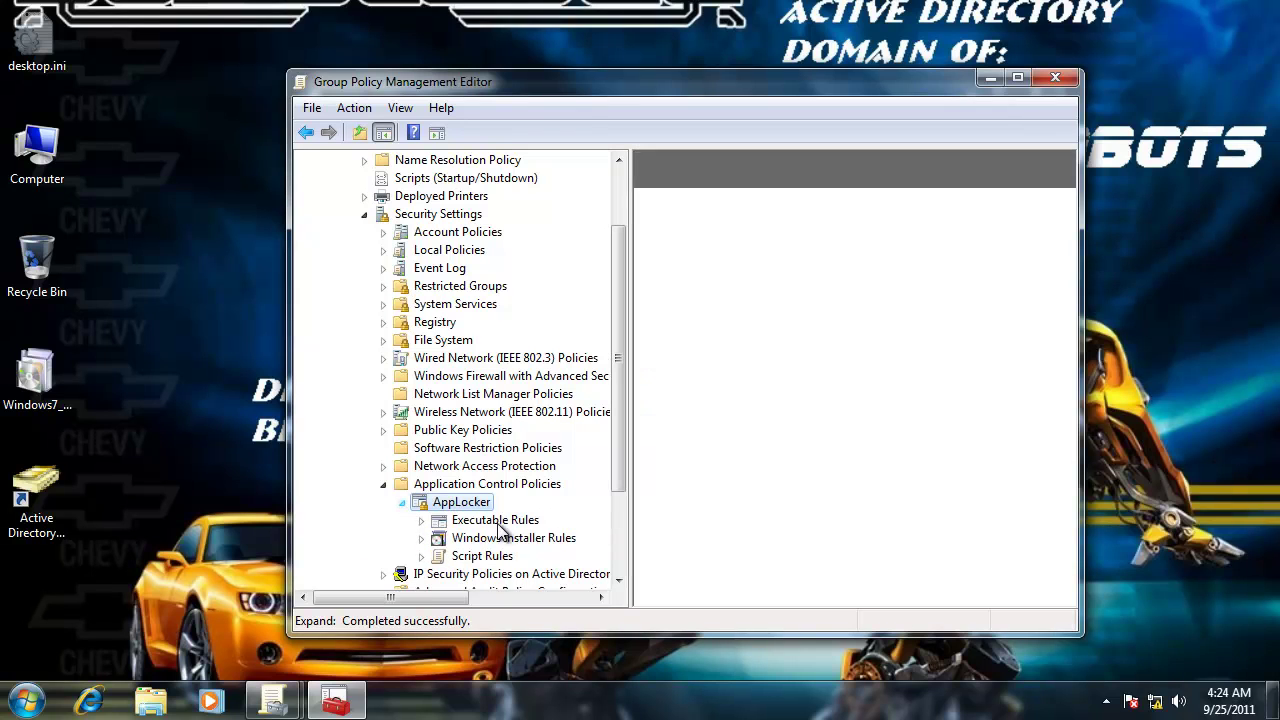
pyautogui.click(503, 538)
pyautogui.click(482, 556)
pyautogui.click(495, 520)
pyautogui.click(475, 503)
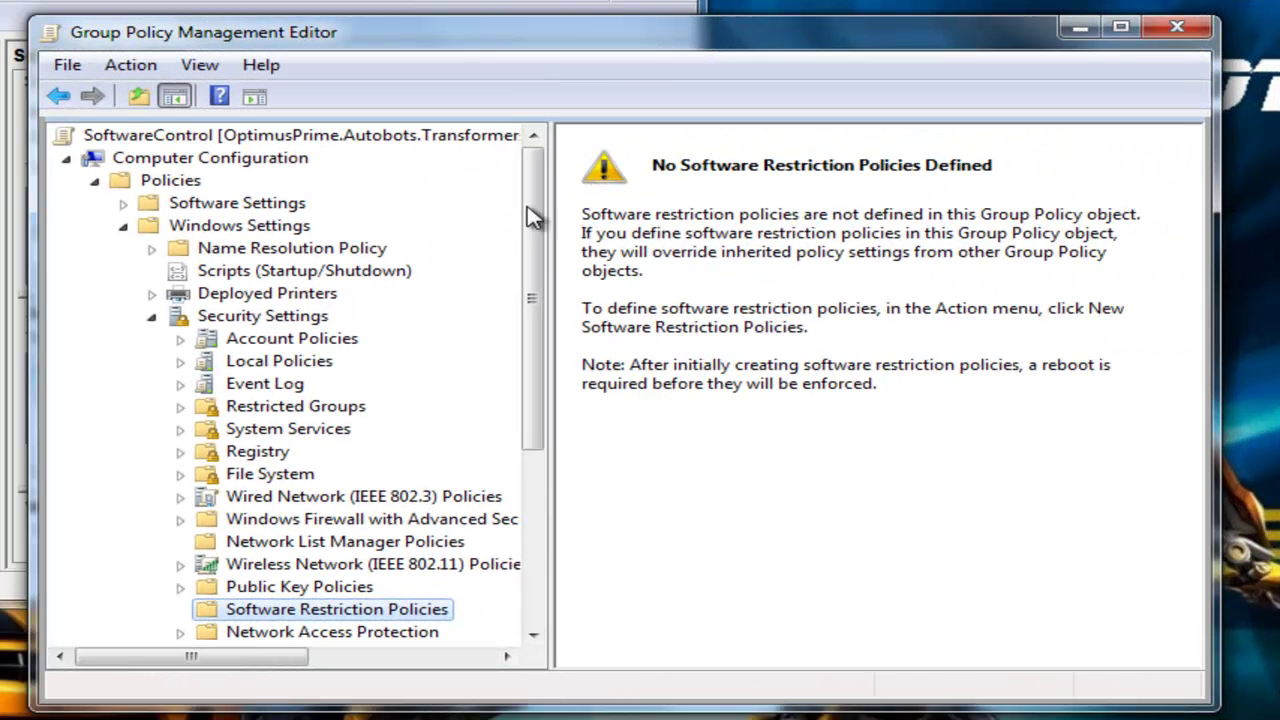
# Create new software restriction policies in the SoftwareControl GPO under the Computer Configuration Security Settings.
pyautogui.scroll(-2, 533, 210)
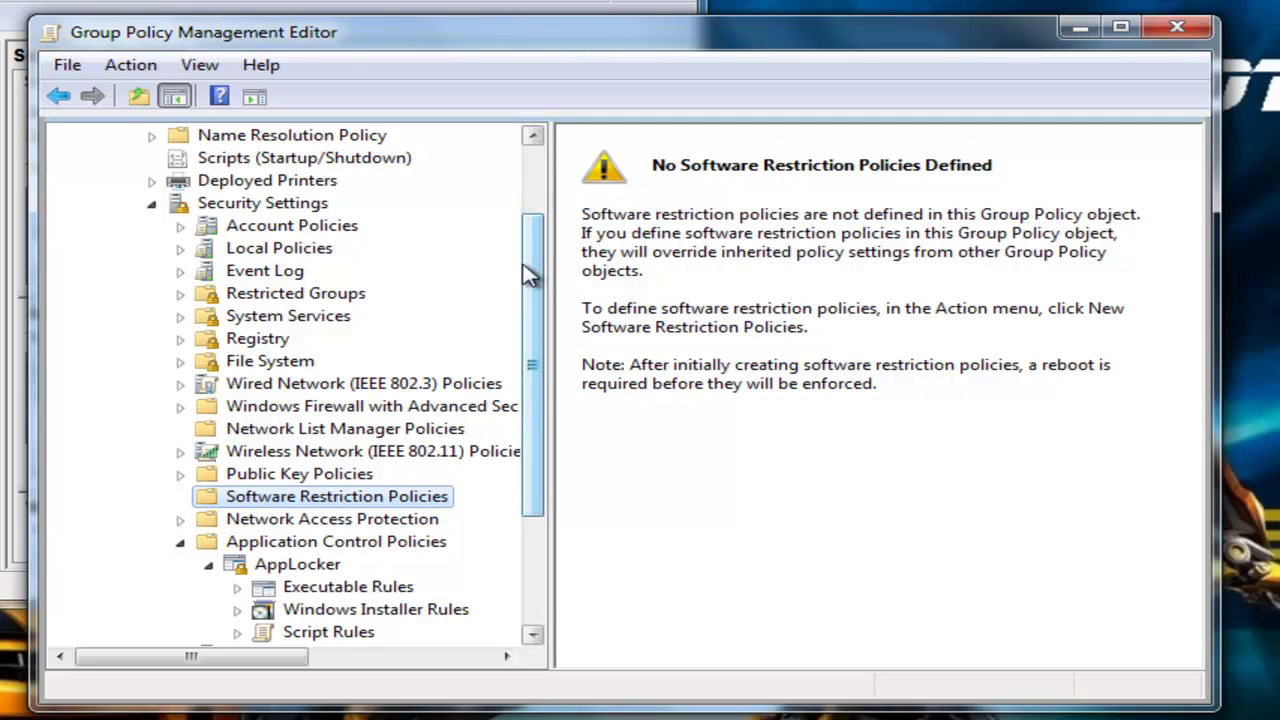
pyautogui.scroll(-1, 533, 360)
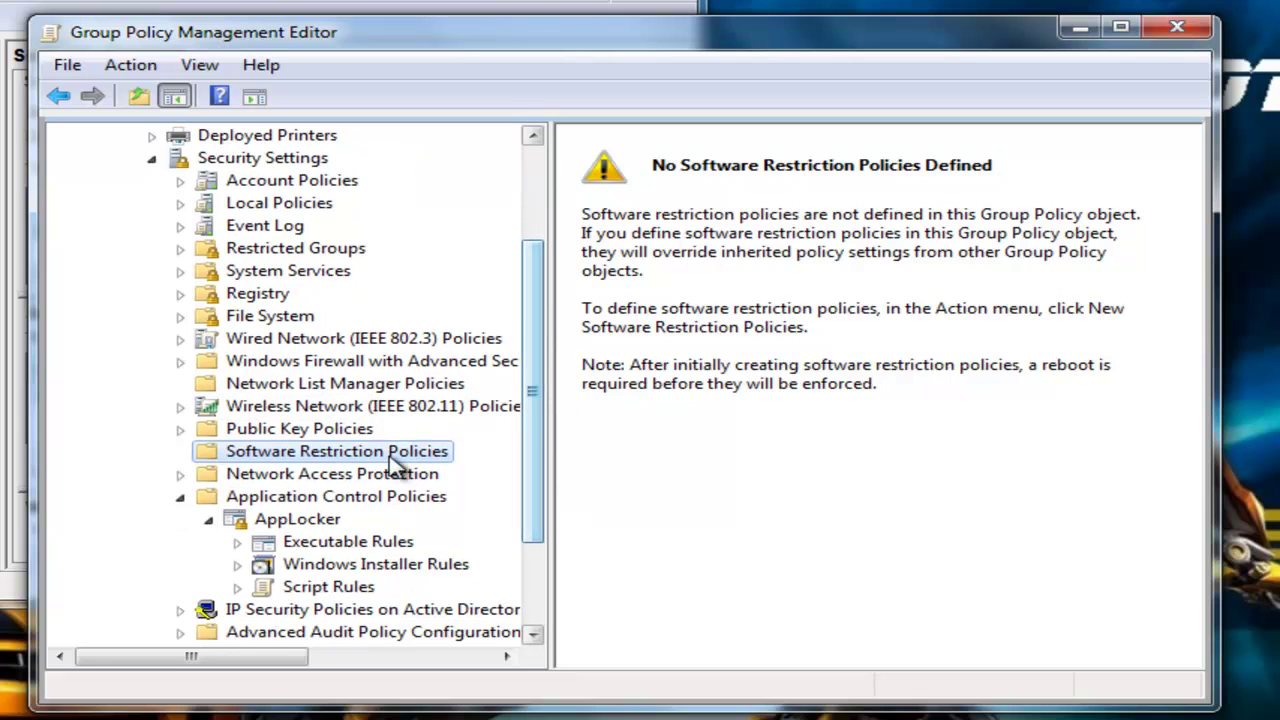
pyautogui.rightClick(387, 462)
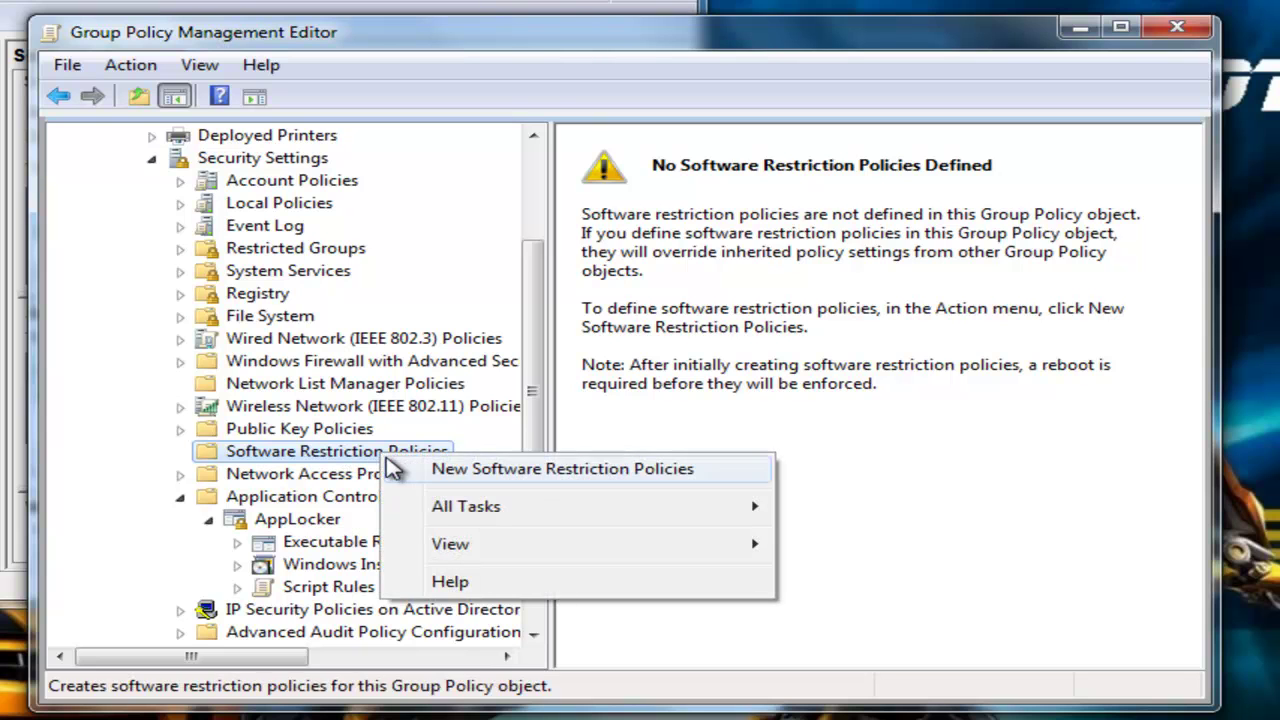
pyautogui.click(464, 474)
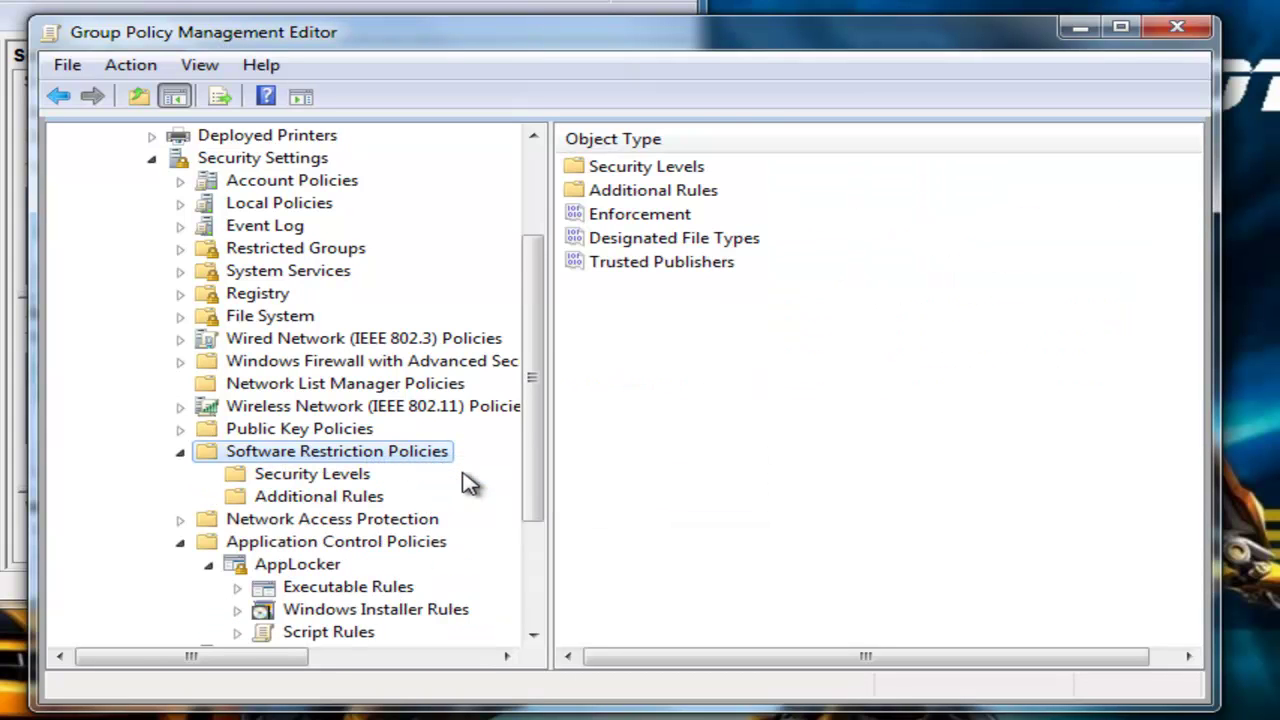
# View the Additional Rules and Security Levels of the software restriction policies, moving and widening the editor window to show the level descriptions.
pyautogui.click(345, 476)
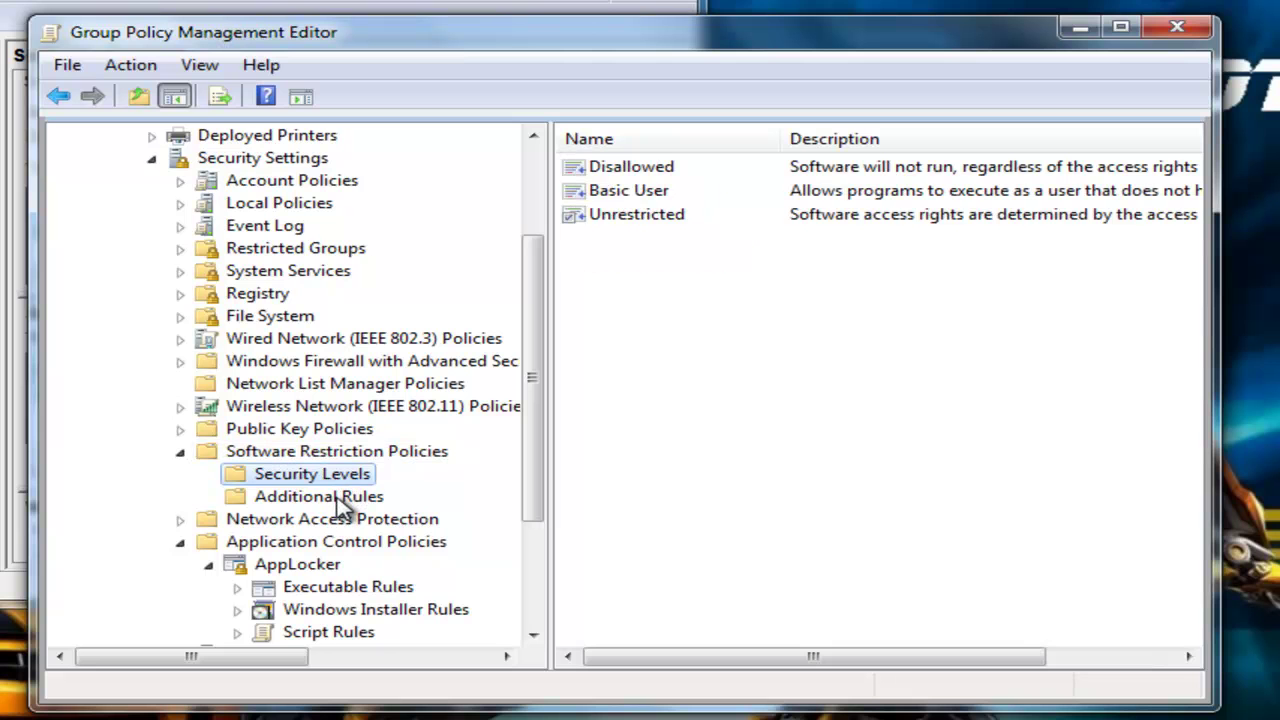
pyautogui.click(343, 499)
pyautogui.click(318, 476)
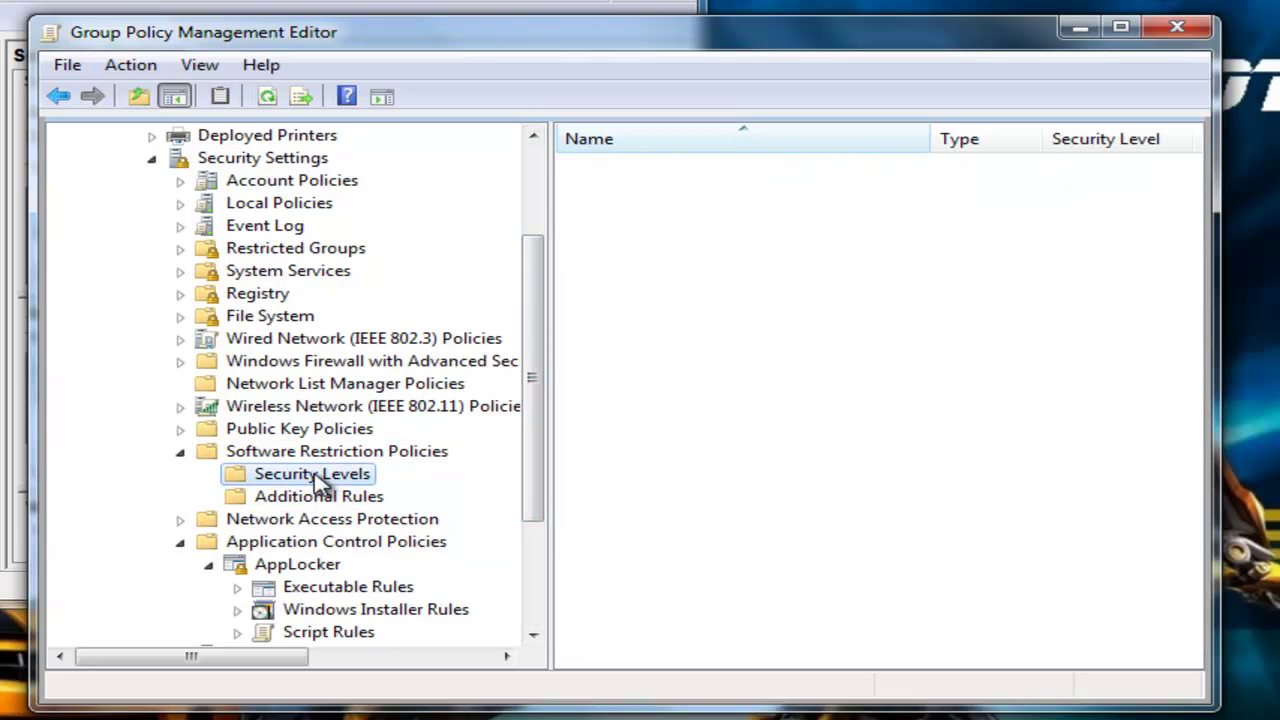
pyautogui.moveTo(923, 40); pyautogui.dragTo(514, 35)
pyautogui.moveTo(808, 680); pyautogui.dragTo(1190, 680)
# Review the Disallowed security level and read the Basic User level's properties, leaving its settings unmodified.
pyautogui.click(285, 167)
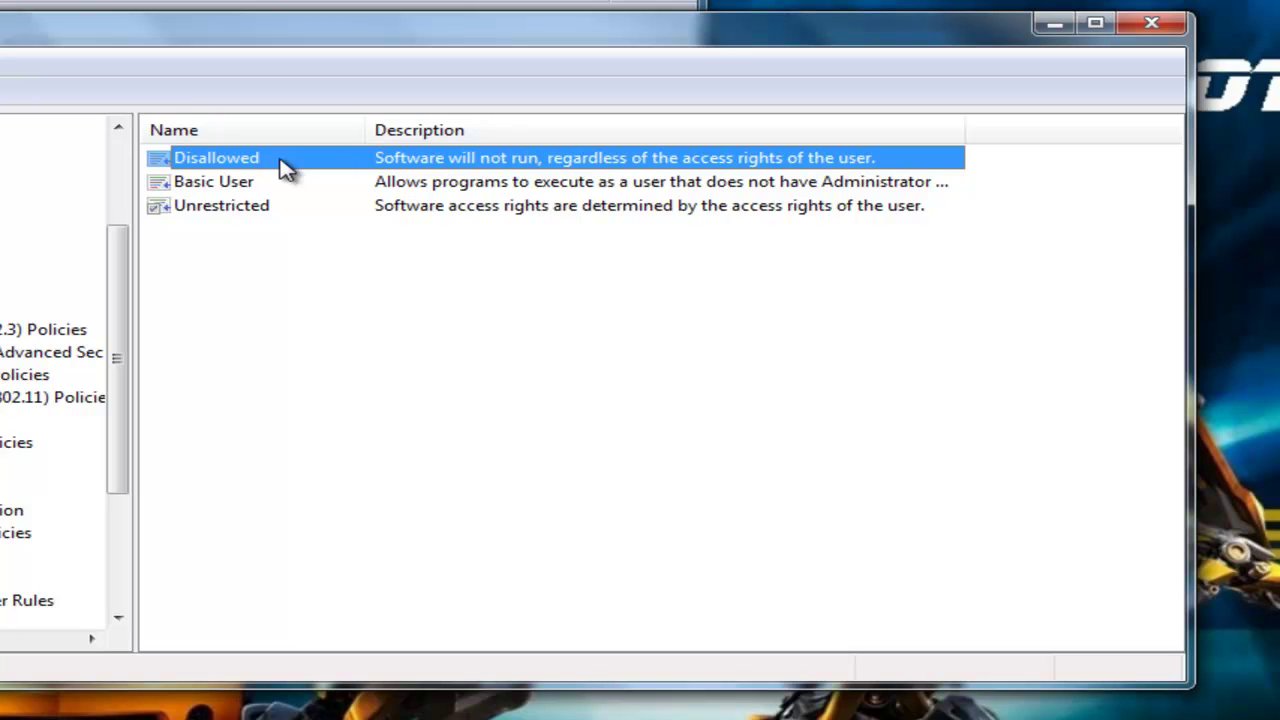
pyautogui.click(222, 186)
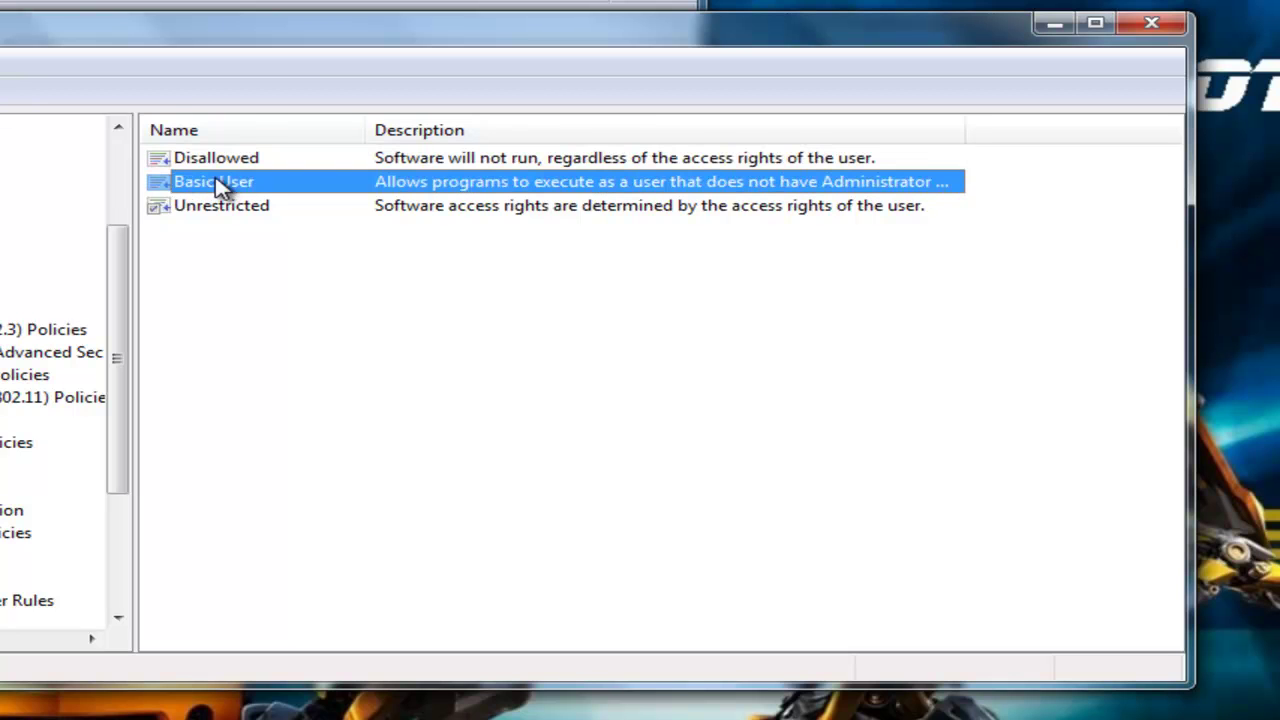
pyautogui.doubleClick(310, 192)
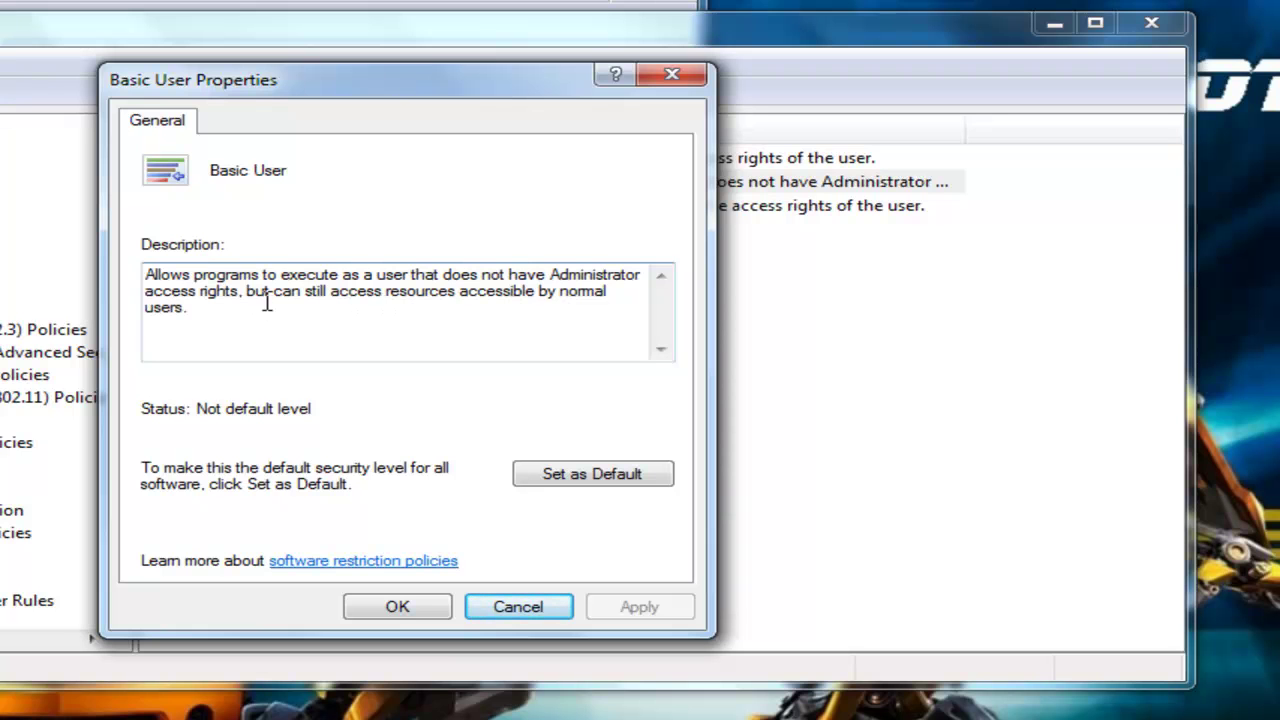
pyautogui.click(518, 609)
# Read the Unrestricted security level's description in its properties, close them without changes, and select the Disallowed level.
pyautogui.doubleClick(263, 208)
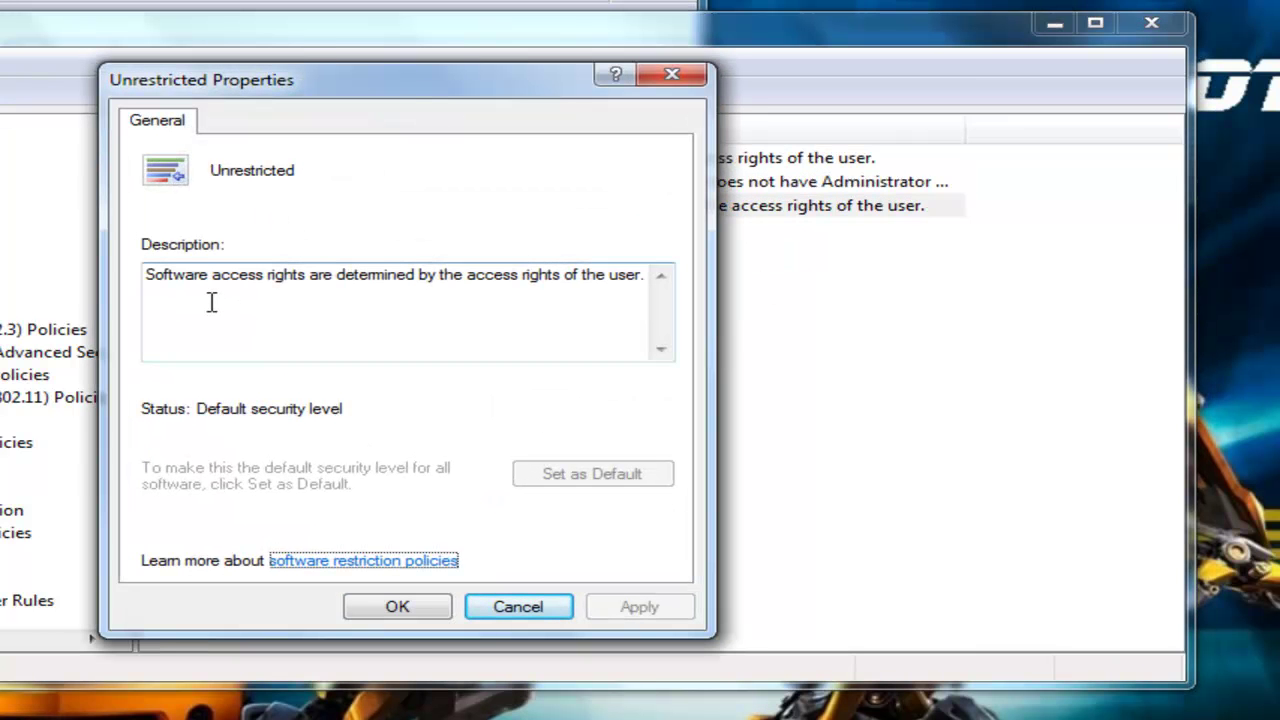
pyautogui.moveTo(193, 277); pyautogui.dragTo(704, 277)
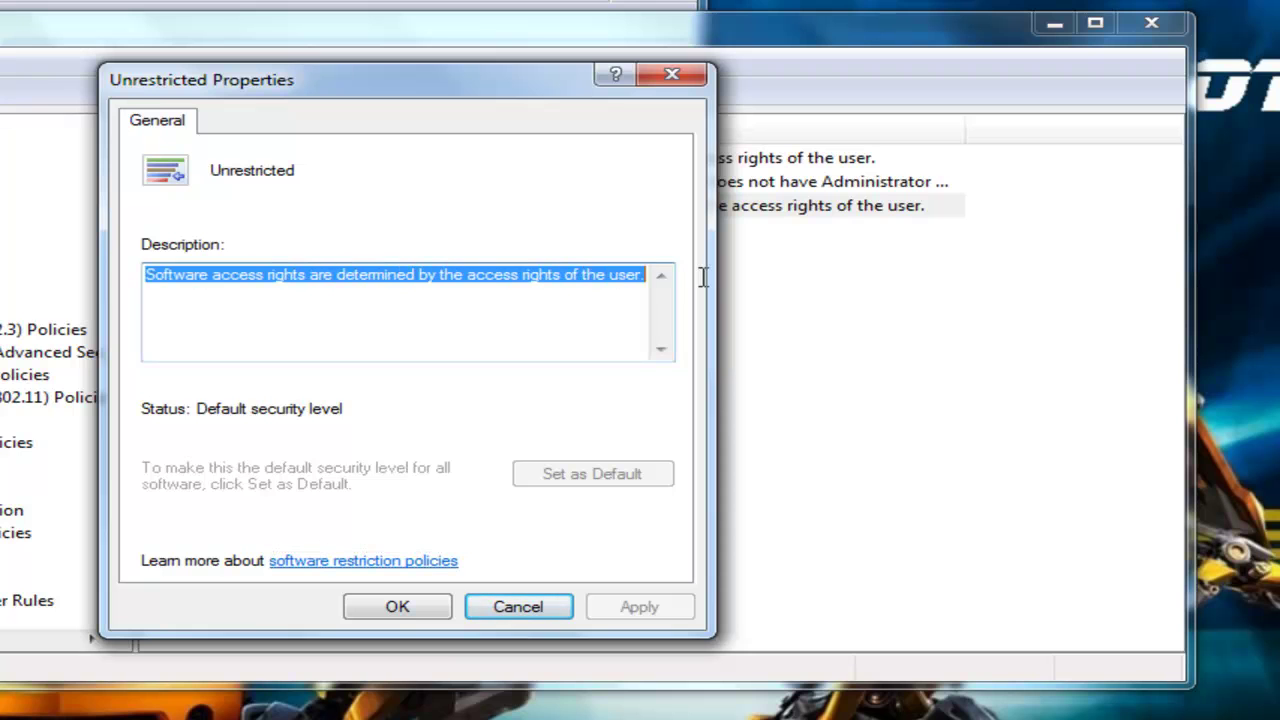
pyautogui.click(531, 616)
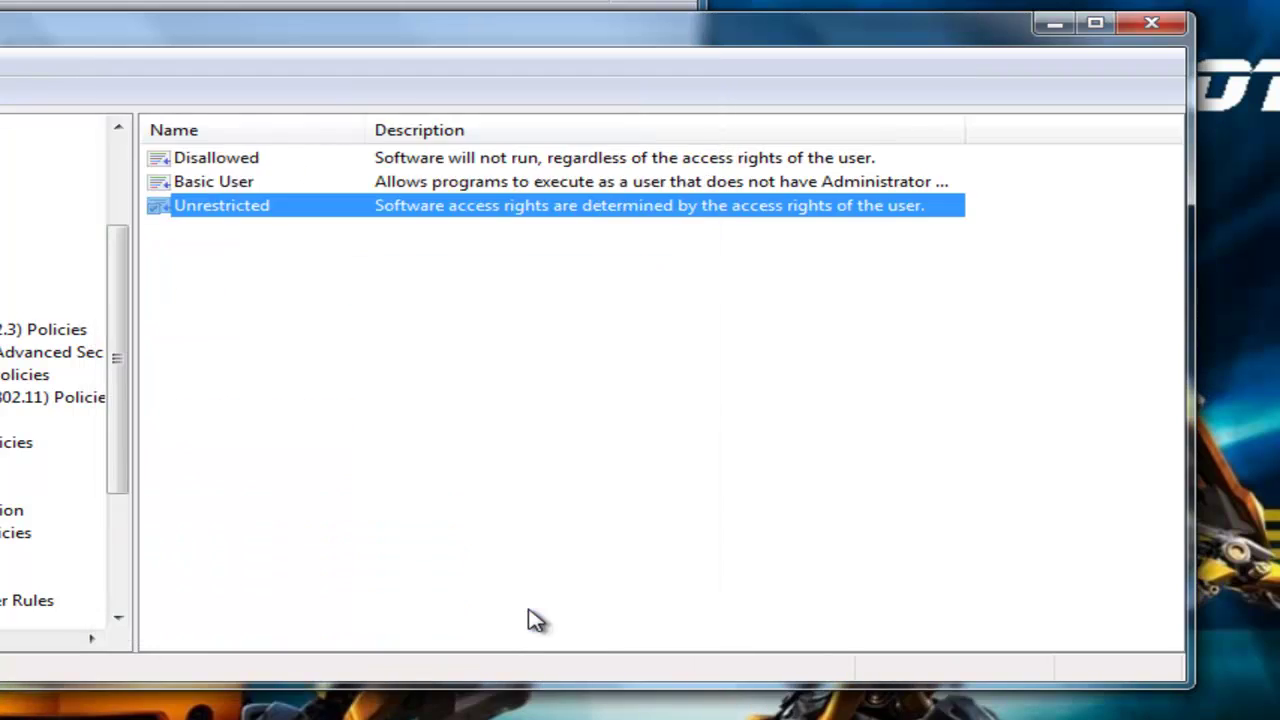
pyautogui.click(257, 160)
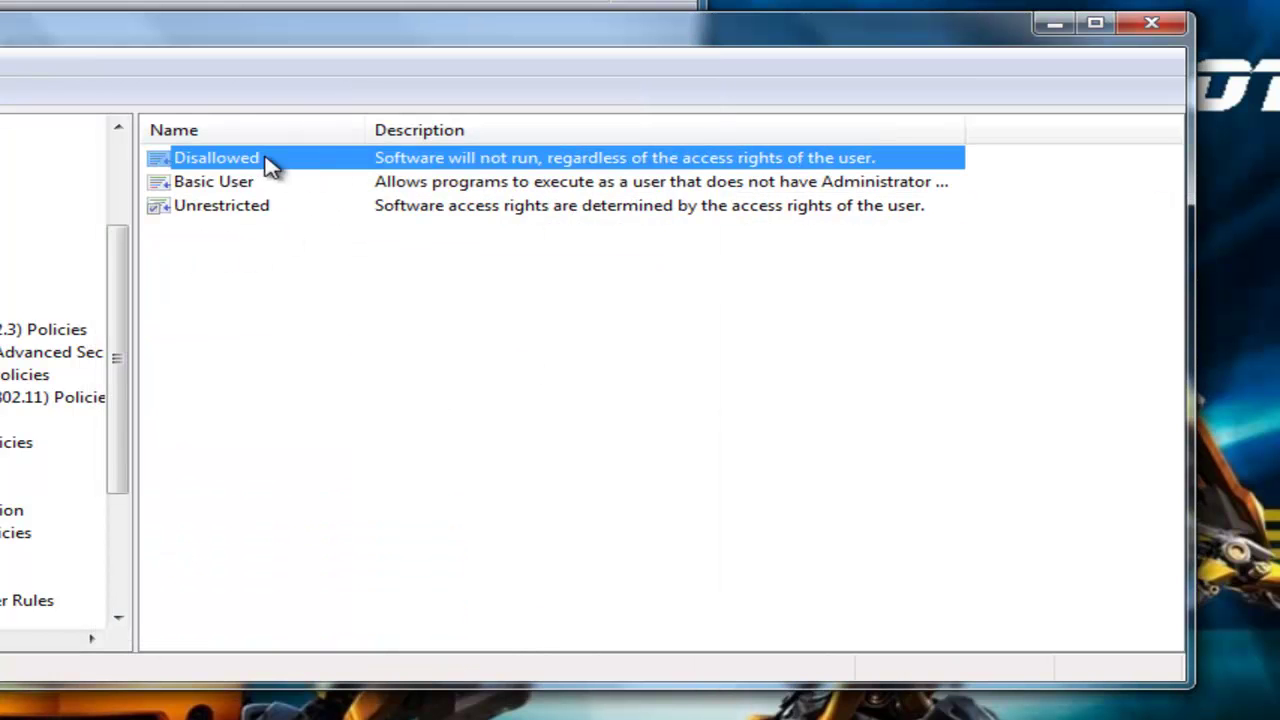
# Read the Disallowed security level's properties without changing them, and inspect the existing path rules under Additional Rules.
pyautogui.doubleClick(266, 160)
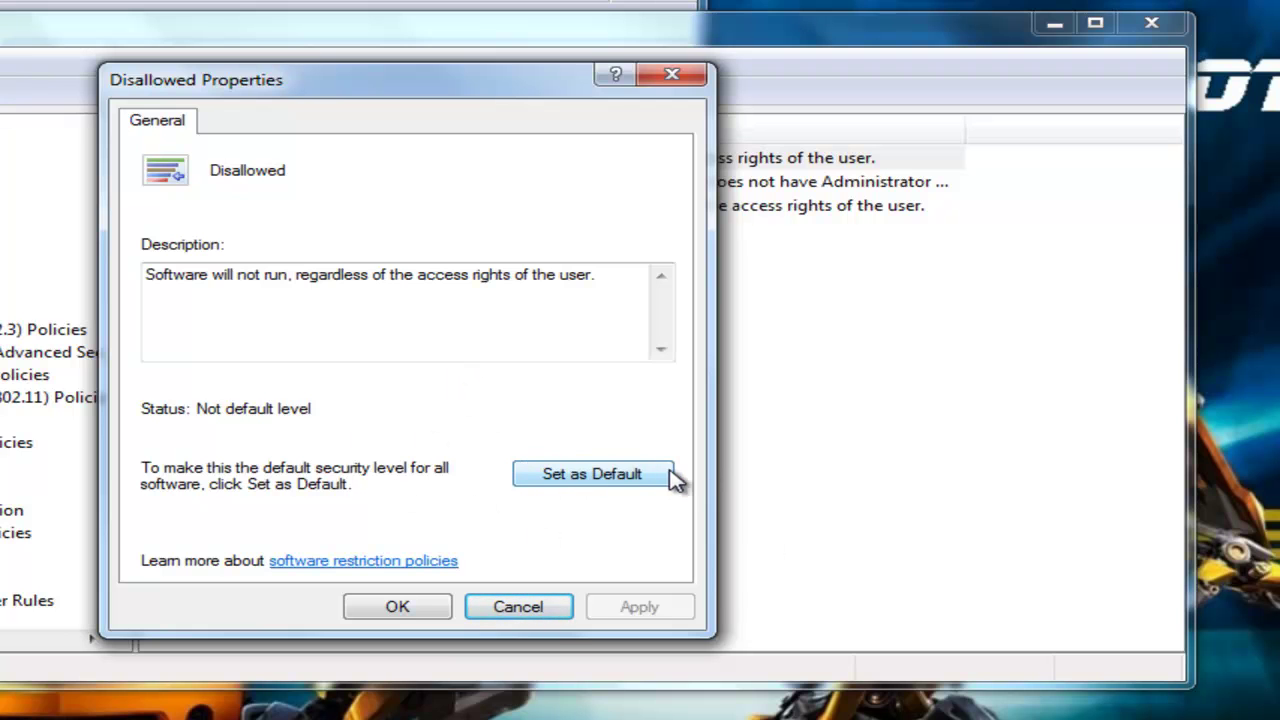
pyautogui.click(543, 606)
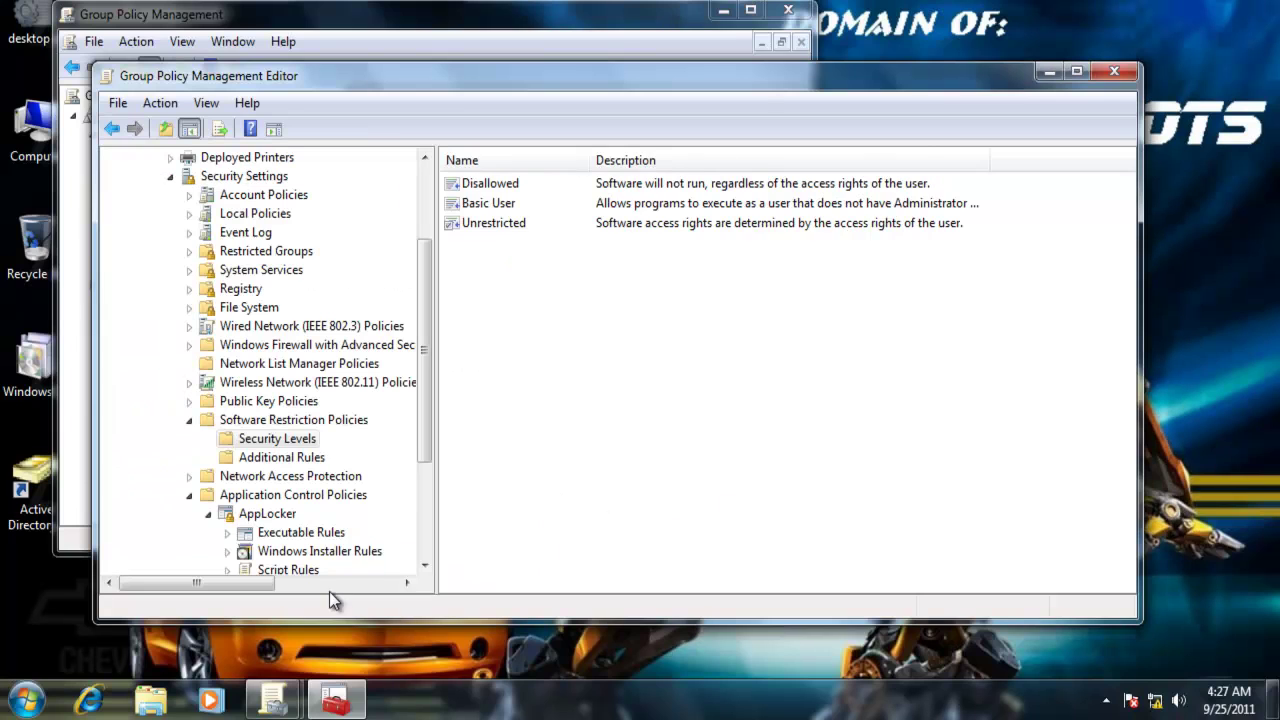
pyautogui.click(300, 458)
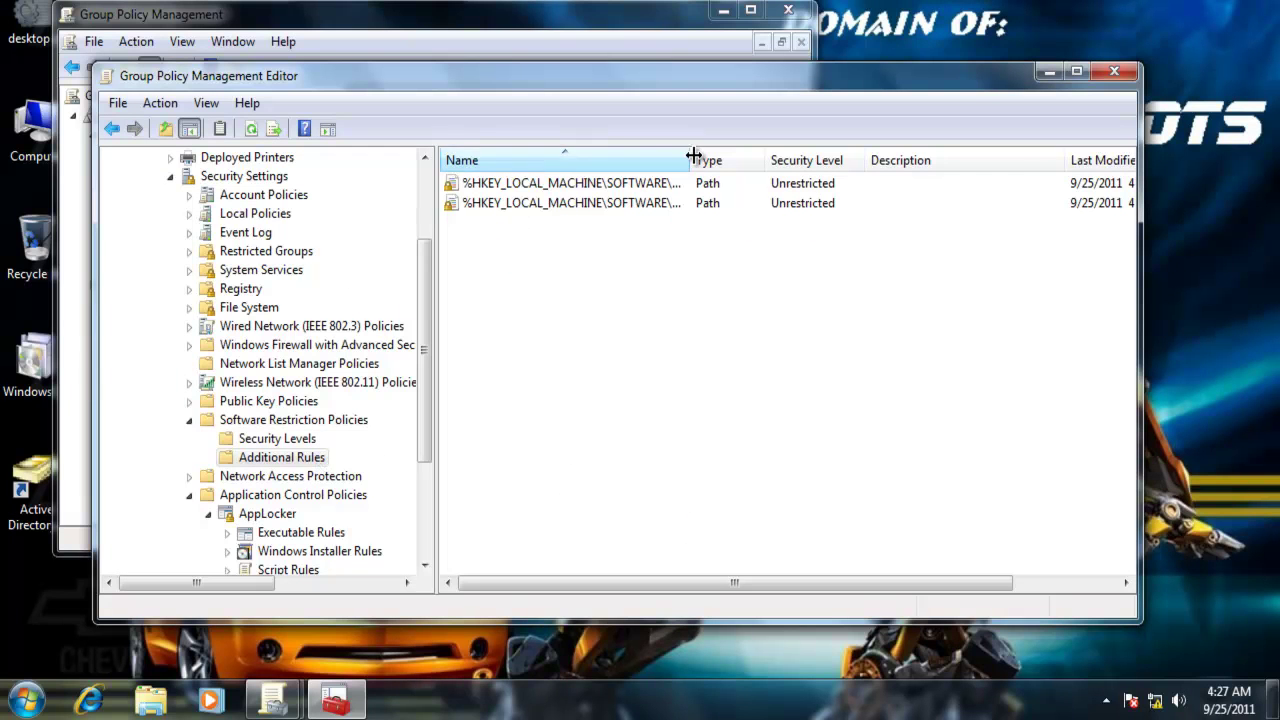
pyautogui.moveTo(692, 155)
pyautogui.mouseDown()
pyautogui.moveTo(1054, 149)
pyautogui.moveTo(707, 158)
pyautogui.mouseUp()
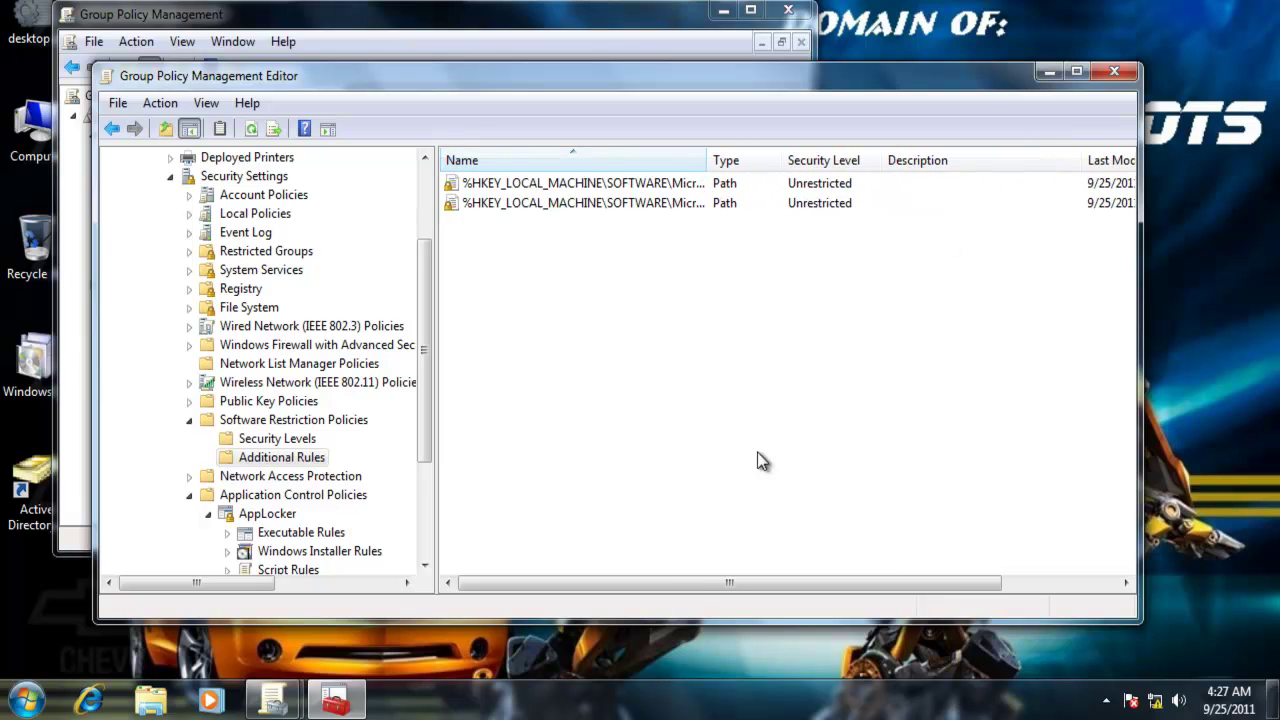
pyautogui.moveTo(762, 592); pyautogui.dragTo(680, 591)
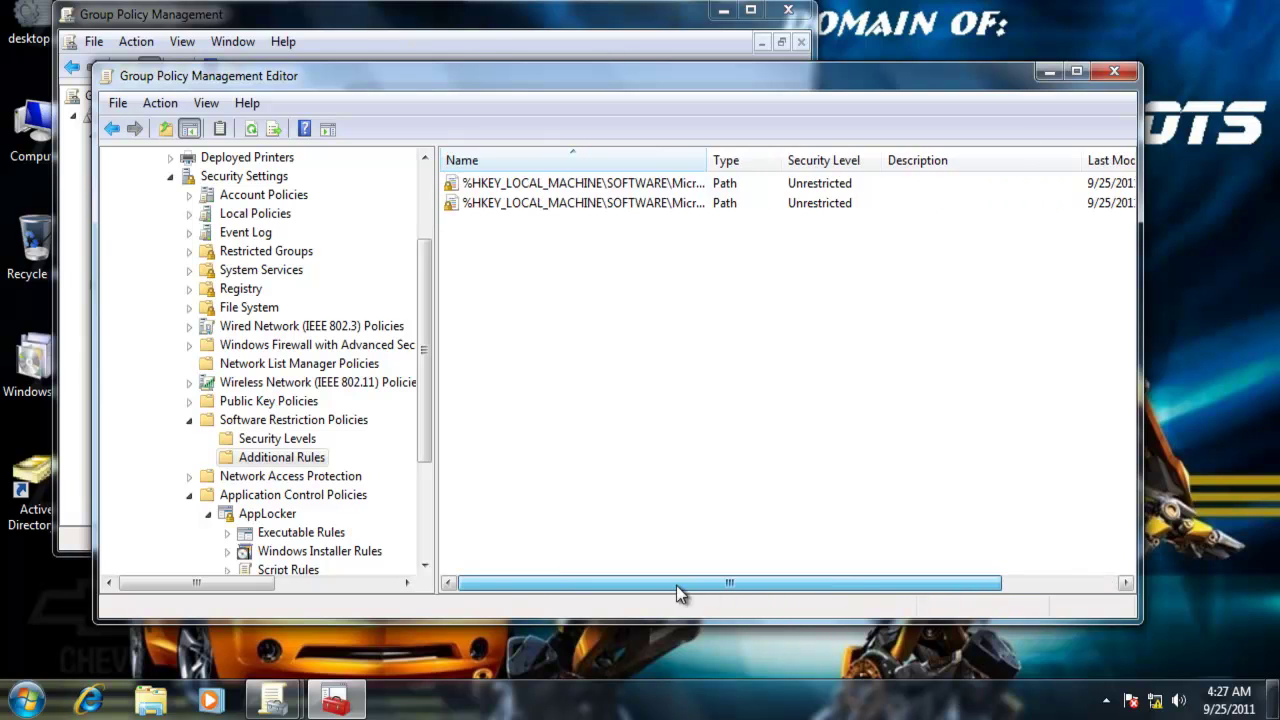
pyautogui.click(668, 185)
pyautogui.click(662, 204)
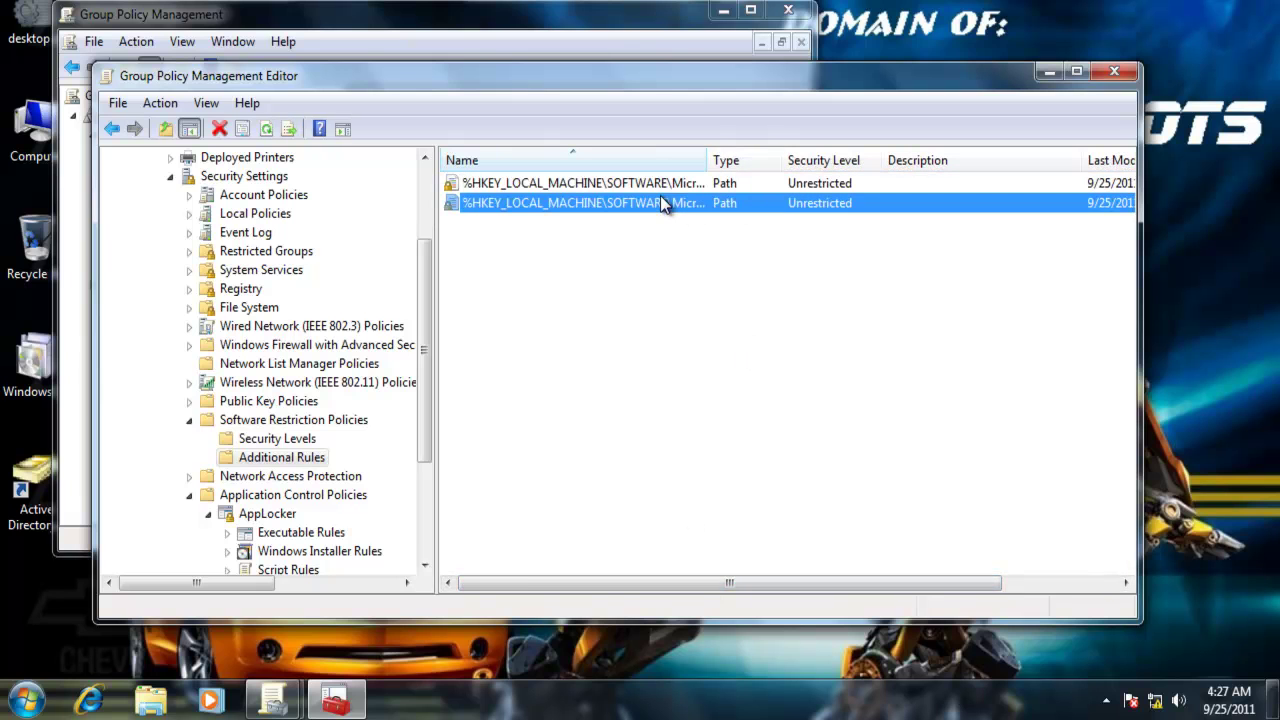
# Create a new path rule in Additional Rules for C:\Windows\notepad.exe with the Disallowed security level.
pyautogui.click(310, 455)
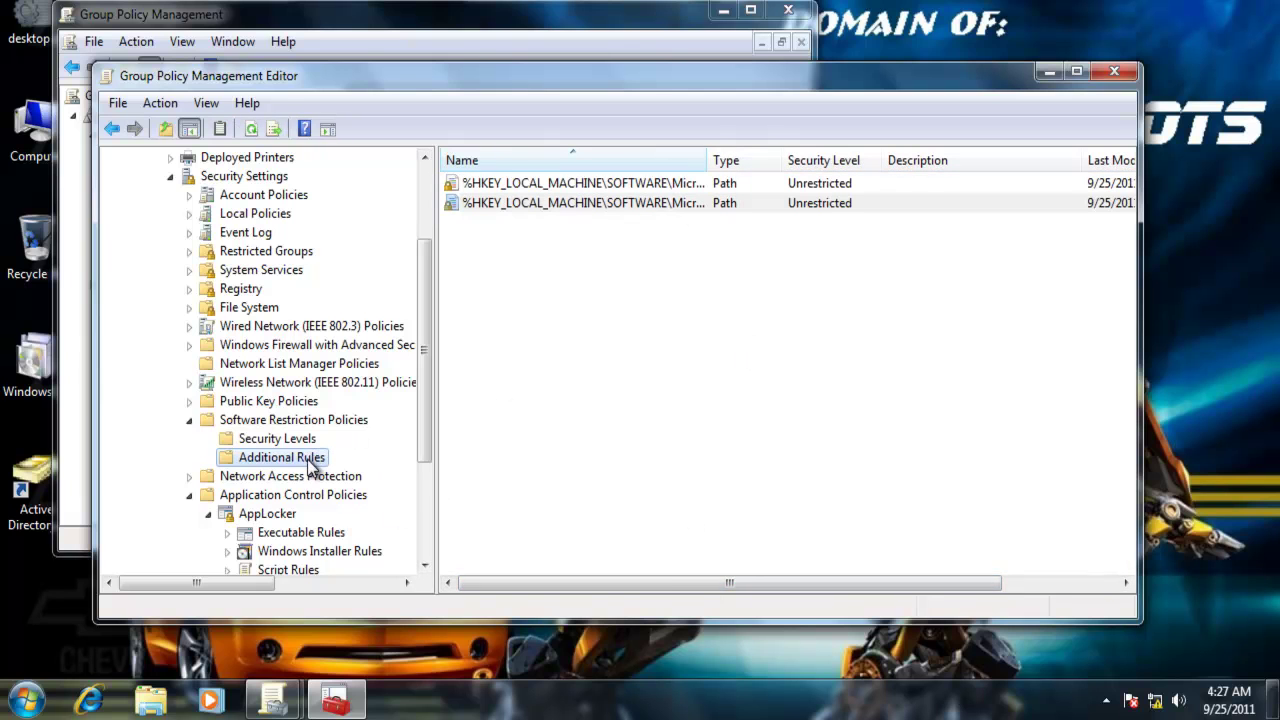
pyautogui.rightClick(310, 466)
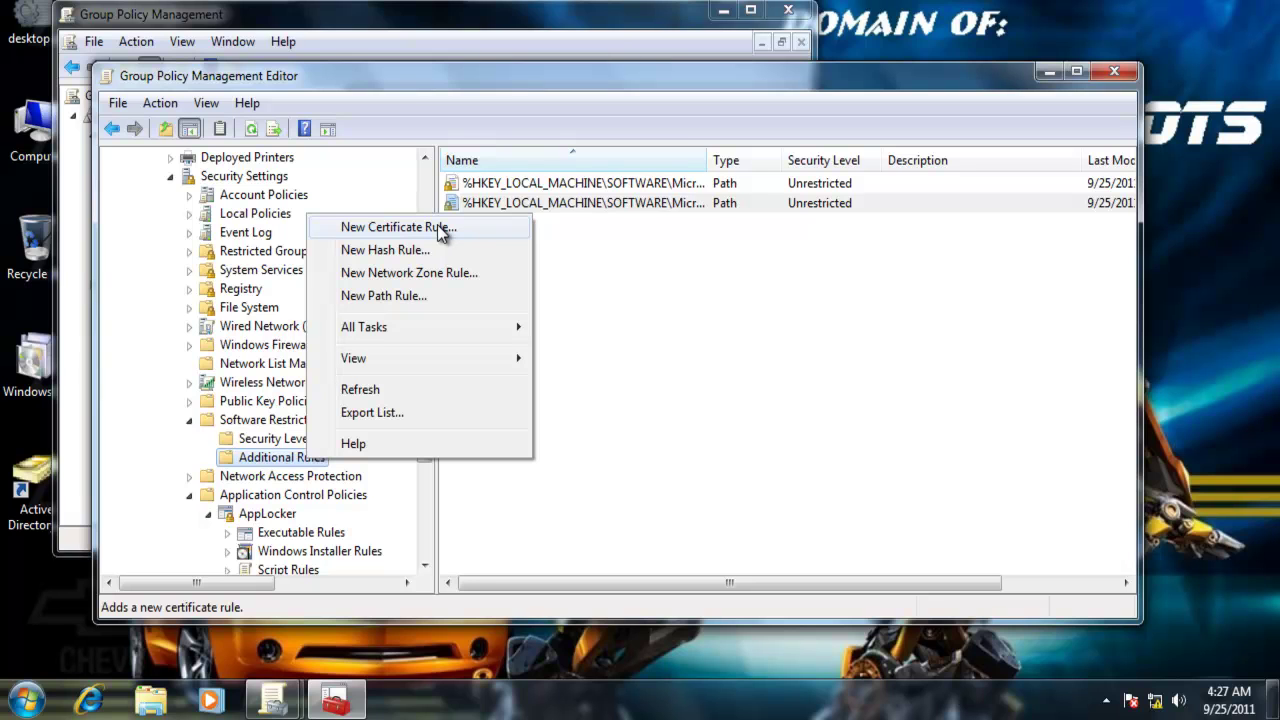
pyautogui.click(450, 295)
pyautogui.moveTo(545, 118); pyautogui.dragTo(692, 130)
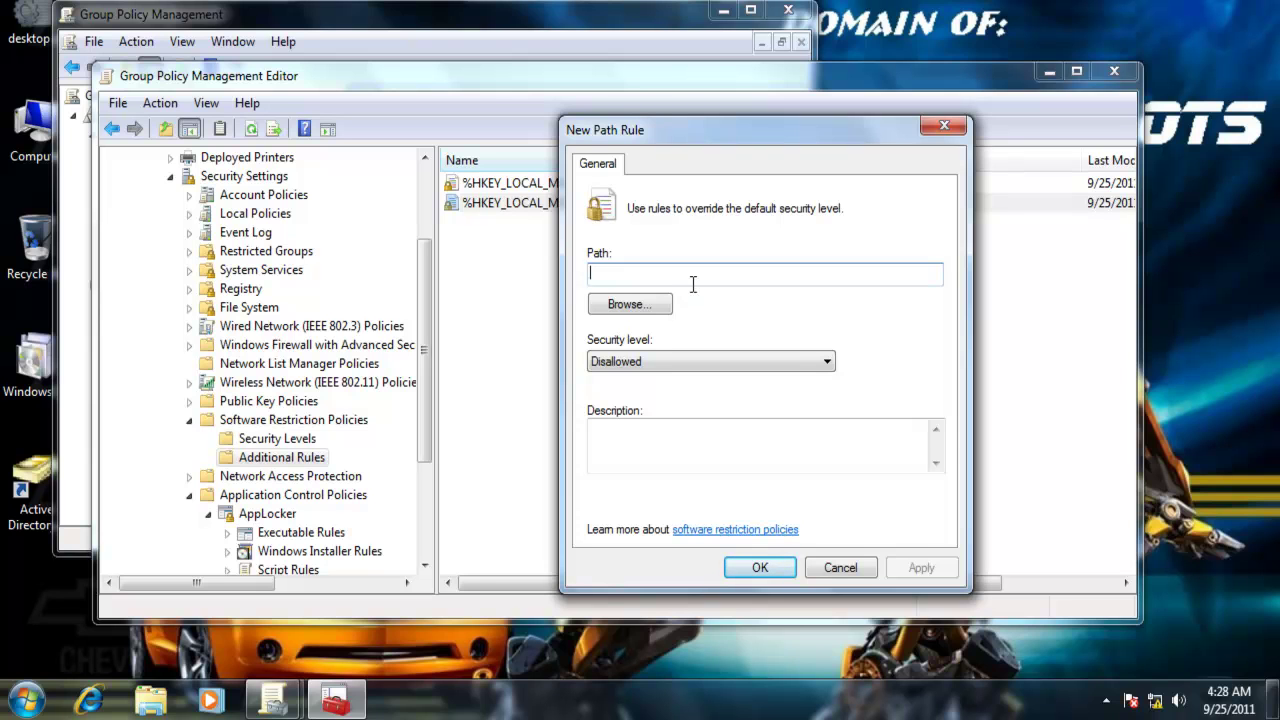
pyautogui.write('C:')
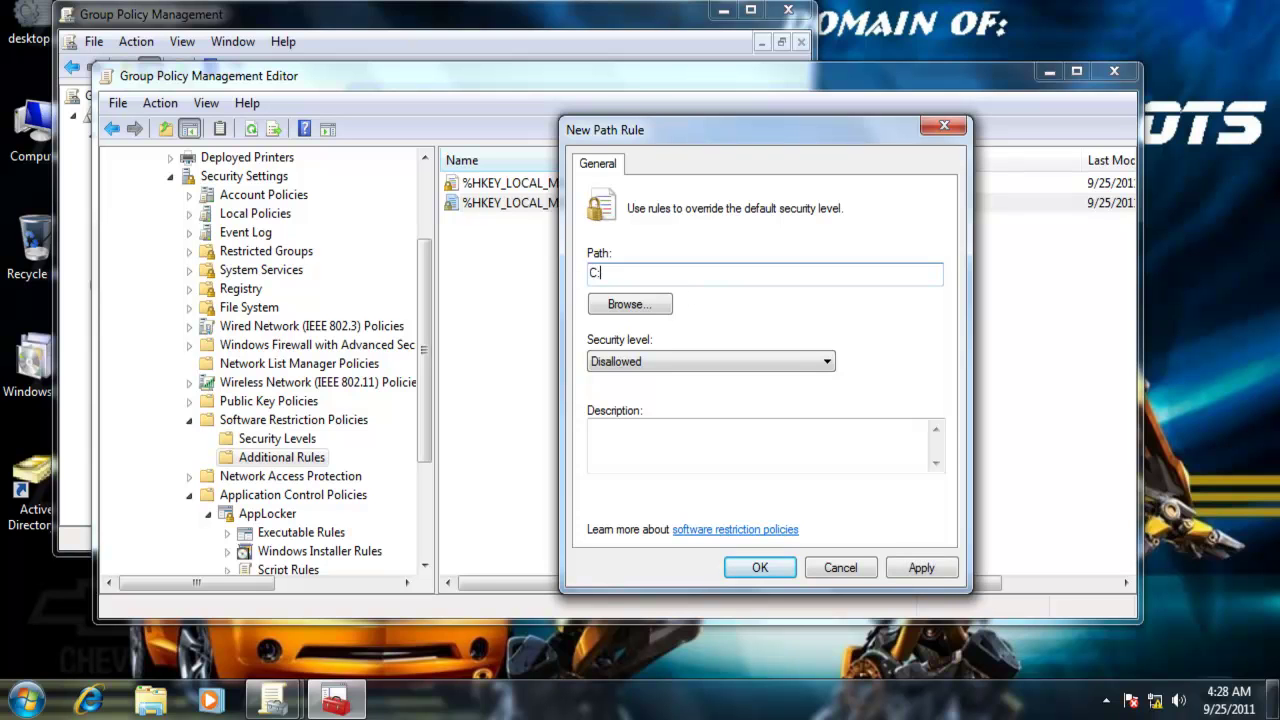
pyautogui.write('\\Windows\\notepad.exe')
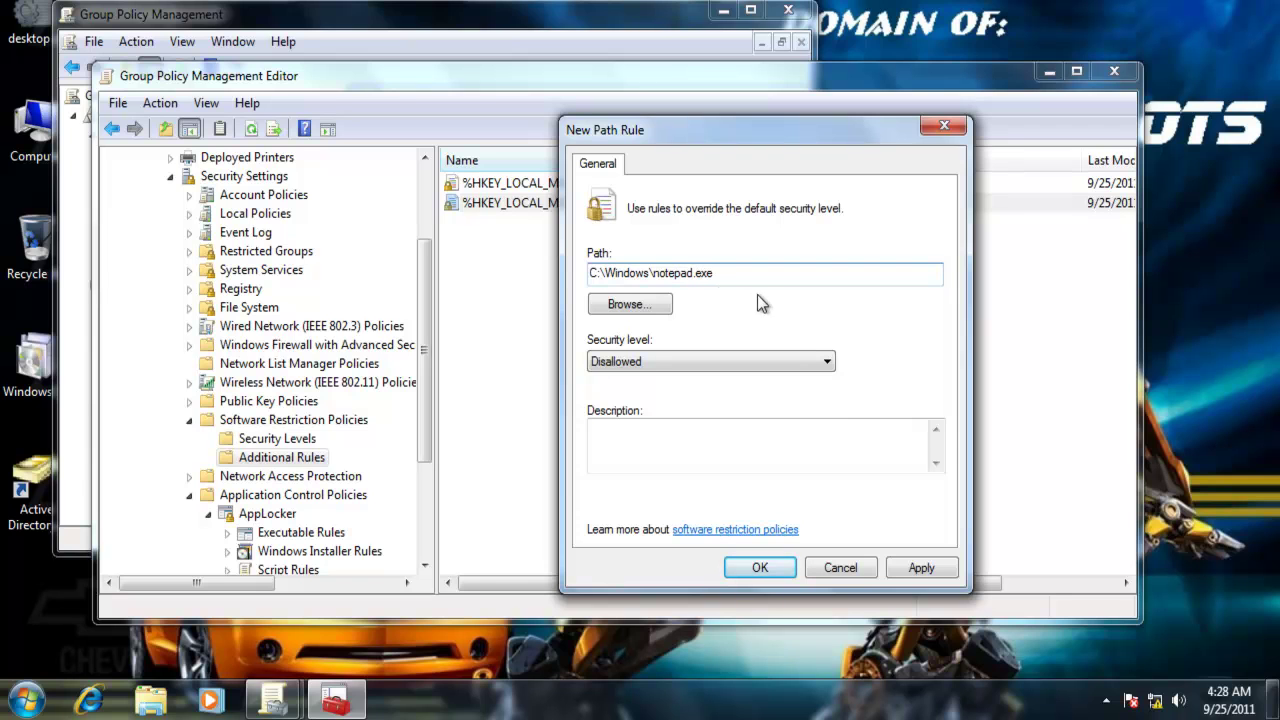
pyautogui.click(828, 361)
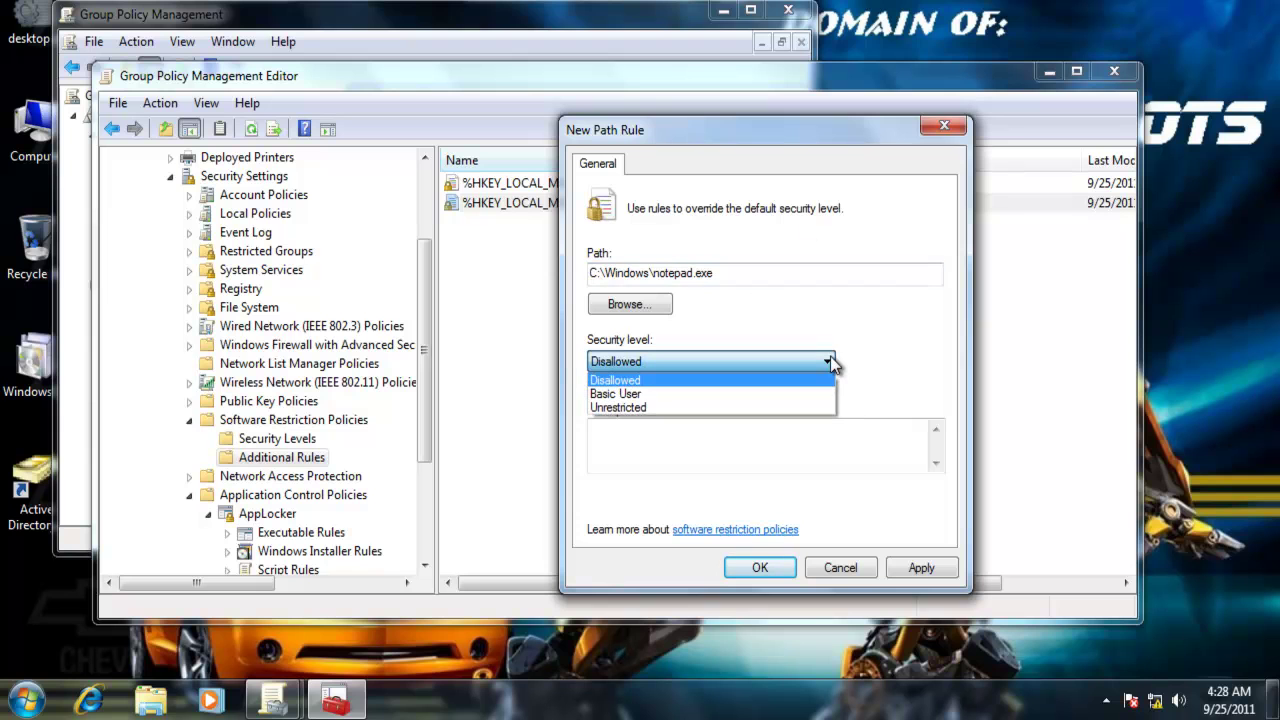
pyautogui.click(886, 381)
pyautogui.click(760, 567)
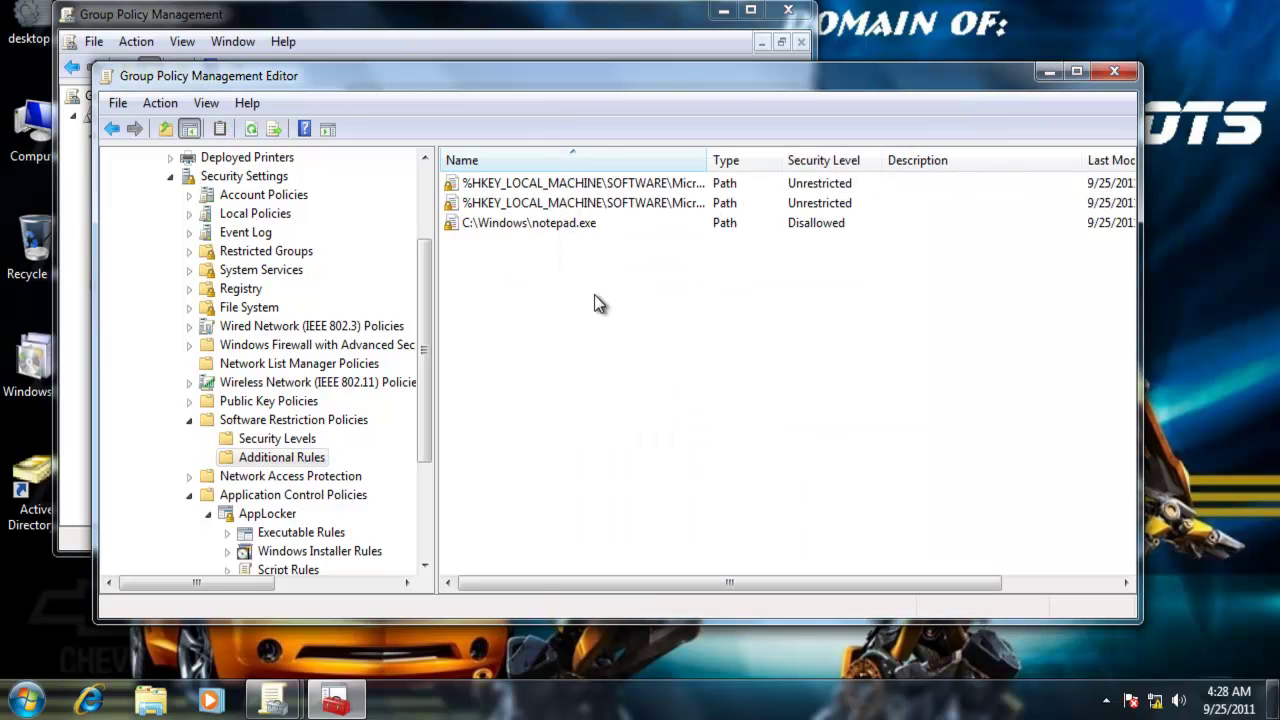
# Open a Command Prompt with cmd and move its window clear of the listed additional rules.
pyautogui.click(24, 706)
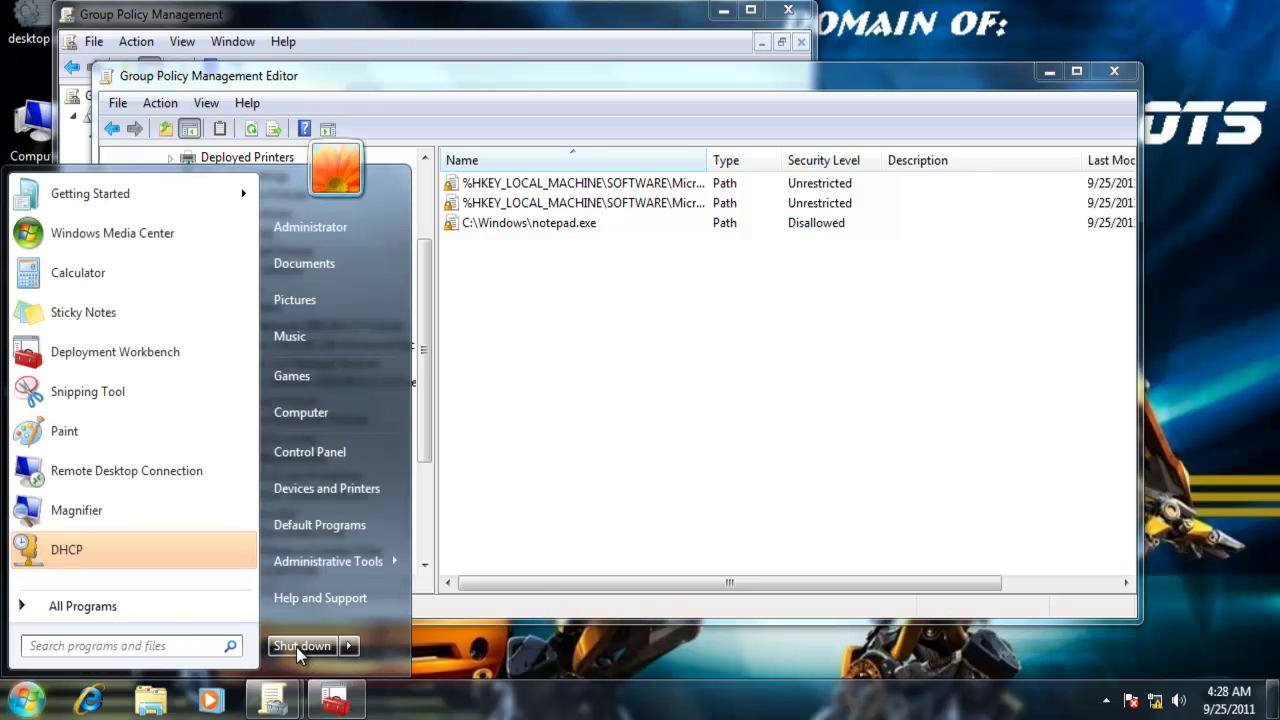
pyautogui.click(191, 647)
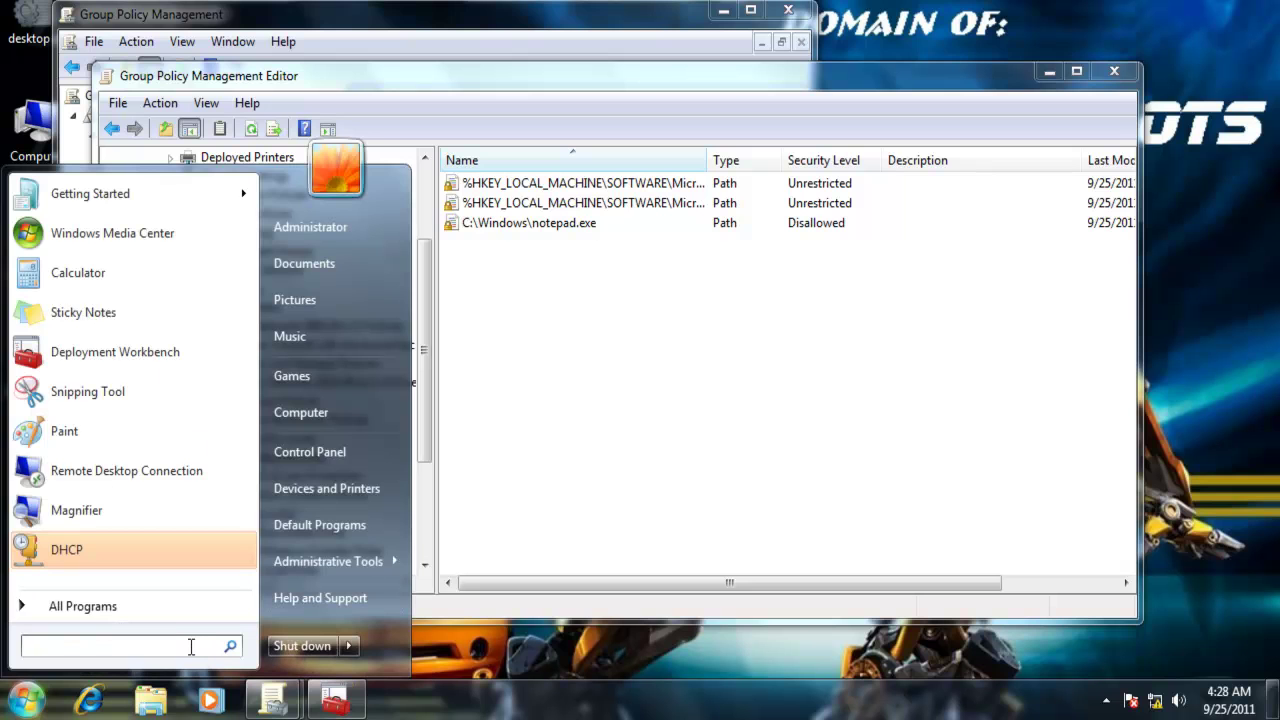
pyautogui.write('cmd')
pyautogui.press('Return')
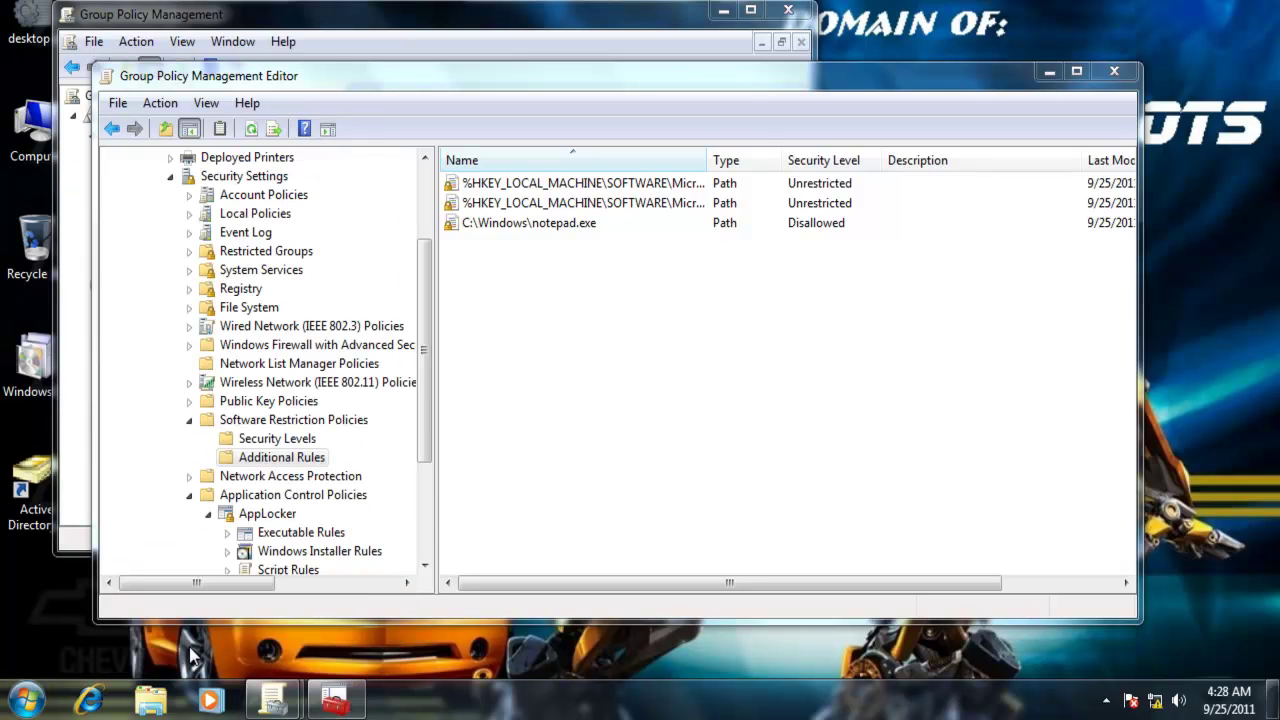
pyautogui.moveTo(402, 67); pyautogui.dragTo(842, 307)
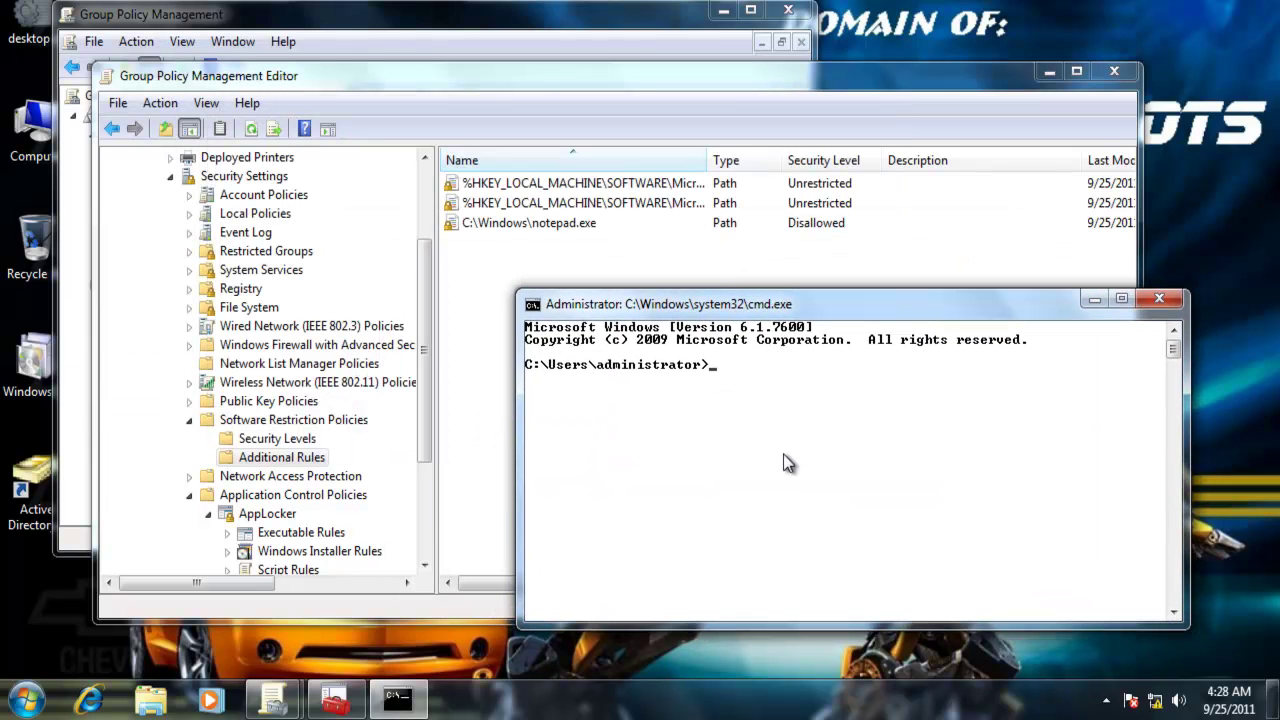
# Go up to the C:\ root and force a Group Policy refresh with gpupdate /force.
pyautogui.write('cd ..')
pyautogui.press('Return')
pyautogui.write('cd ..')
pyautogui.press('Return')
pyautogui.write('gpupda')
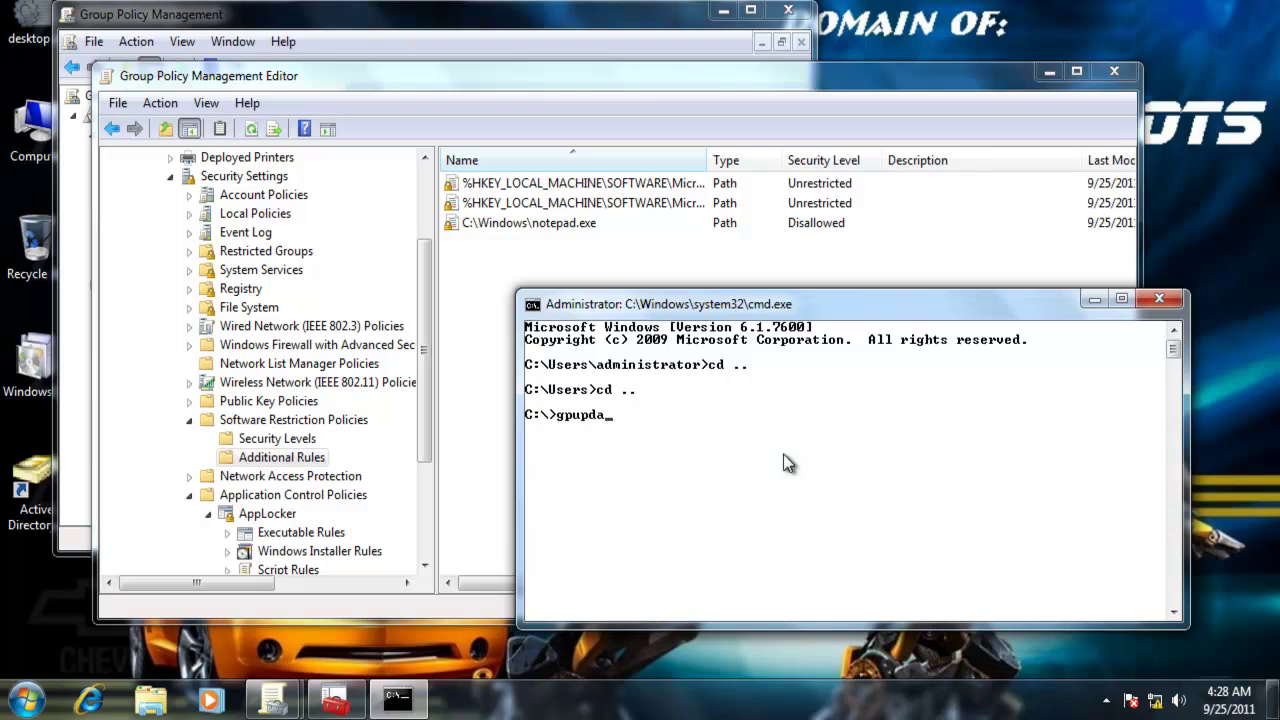
pyautogui.write('te /force')
pyautogui.press('Return')
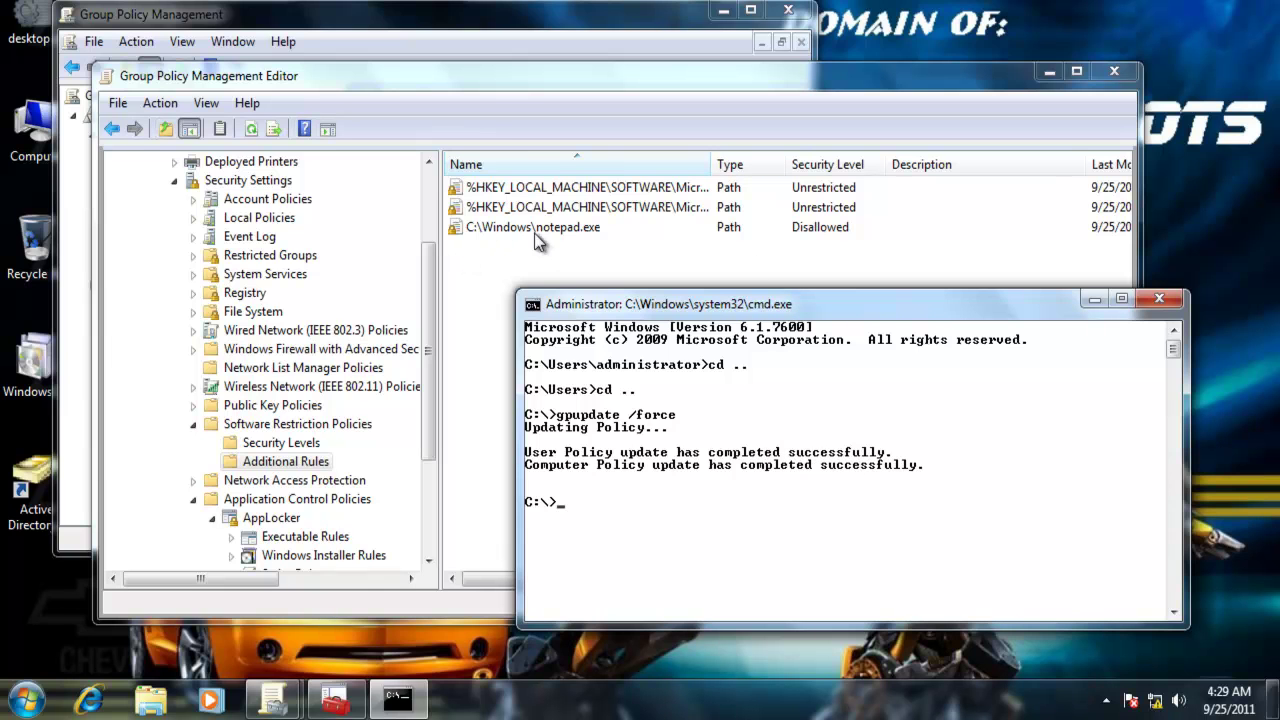
# Browse to C:\Windows on the local disk and locate notepad.exe.
pyautogui.doubleClick(40, 120)
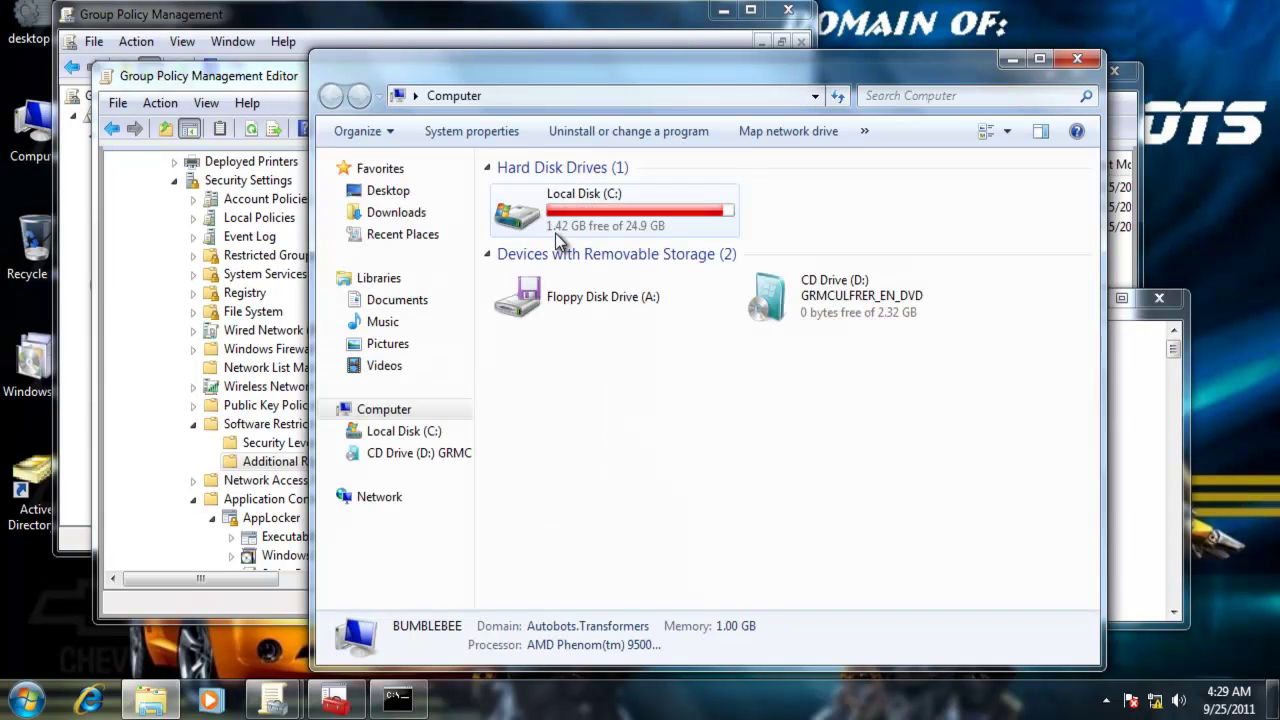
pyautogui.click(628, 218)
pyautogui.doubleClick(628, 218)
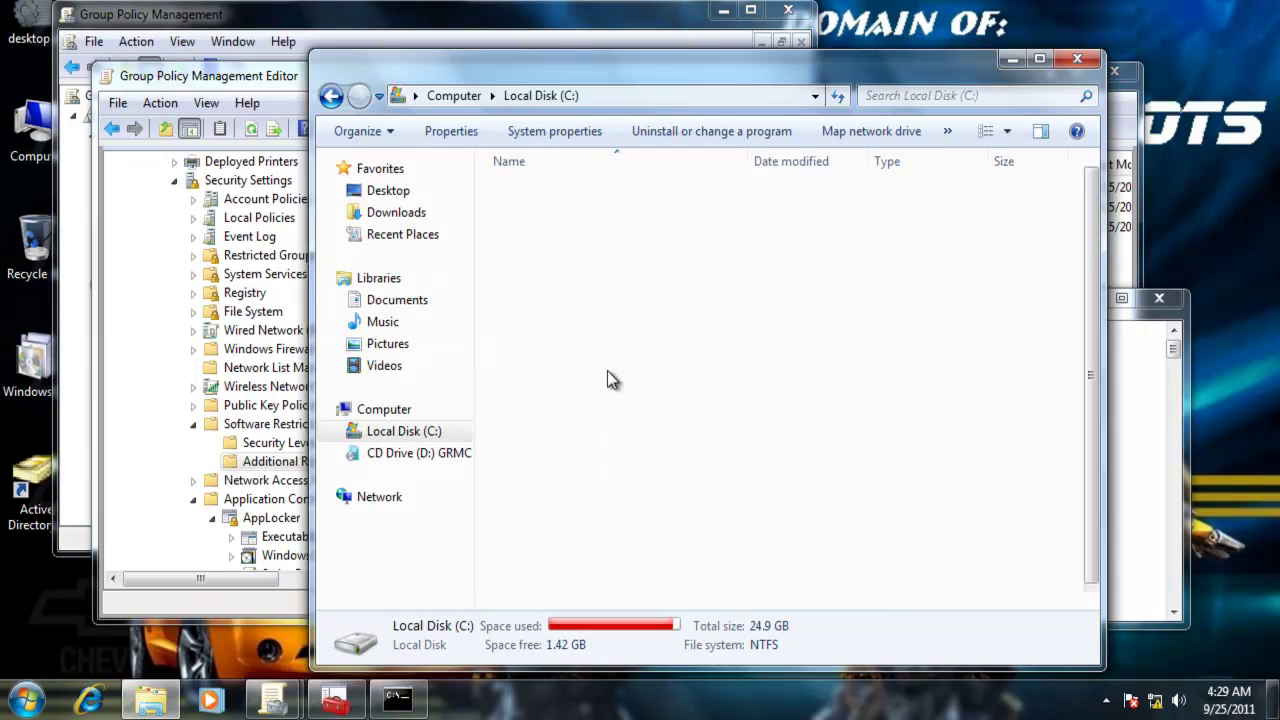
pyautogui.click(553, 458)
pyautogui.doubleClick(553, 456)
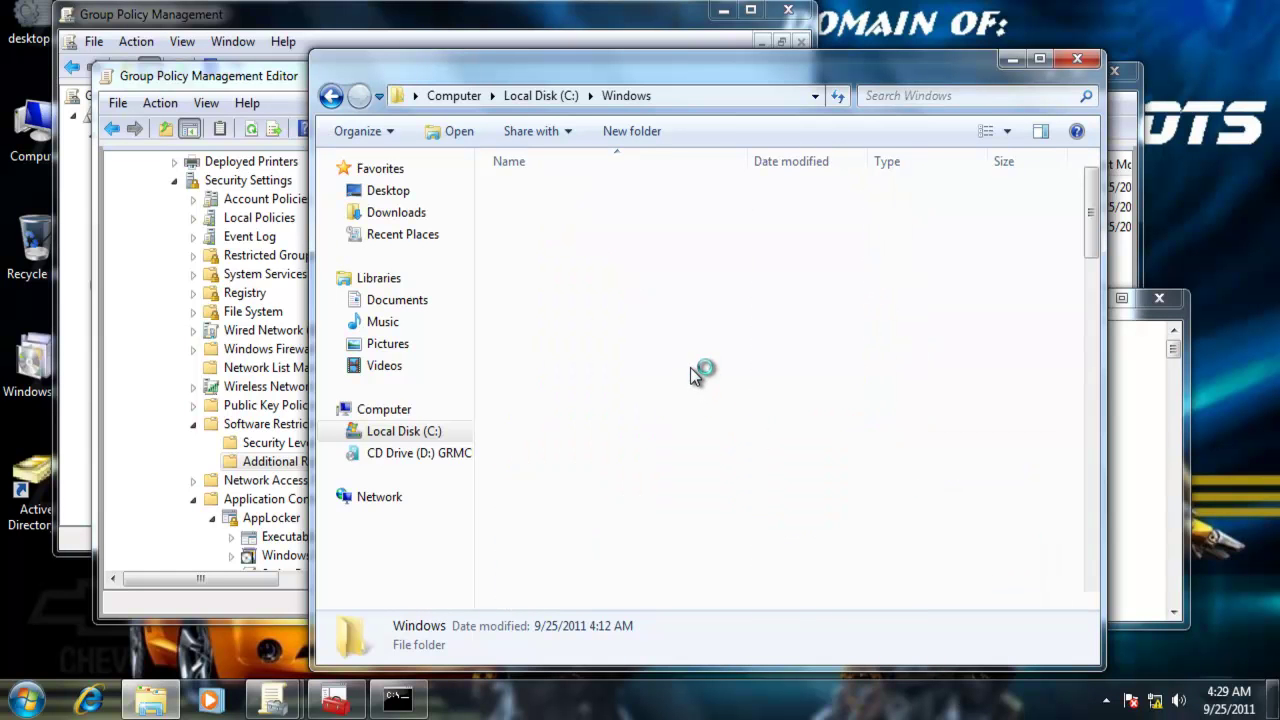
pyautogui.click(538, 367)
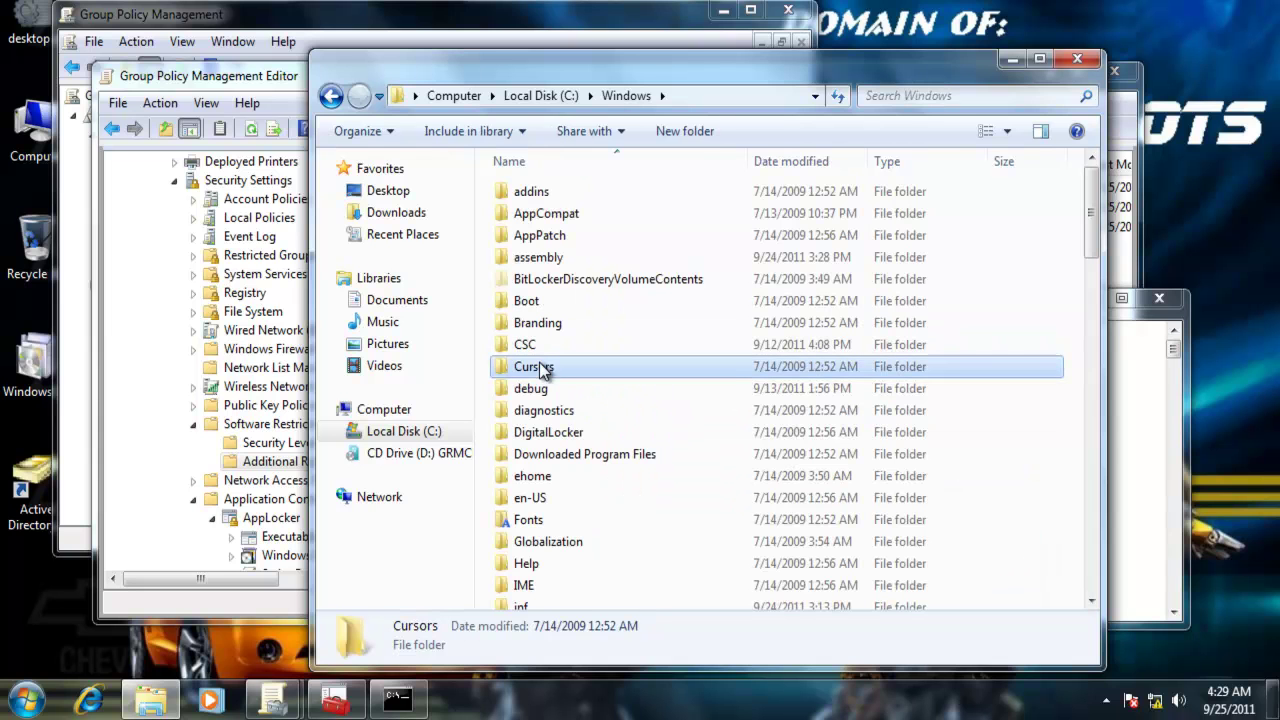
pyautogui.write('notepad')
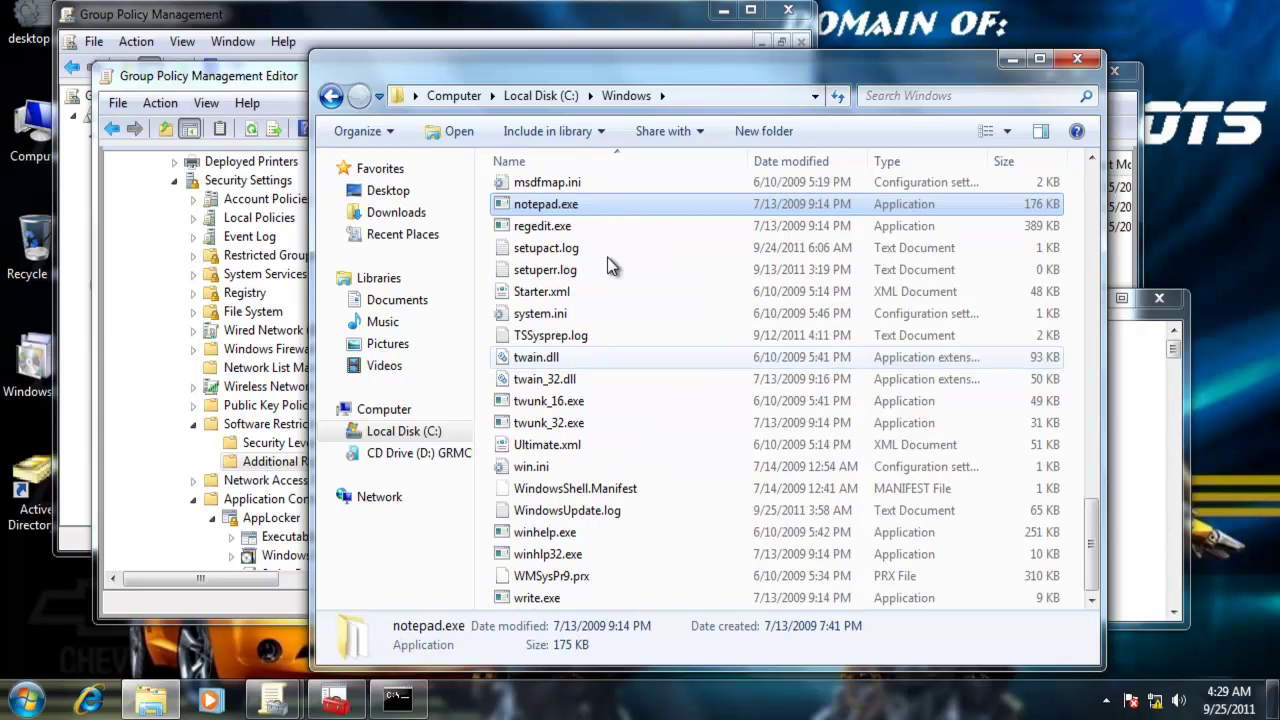
# Try to run notepad.exe to test the path rule, and move the folder window aside to uncover the rules and Command Prompt.
pyautogui.doubleClick(556, 206)
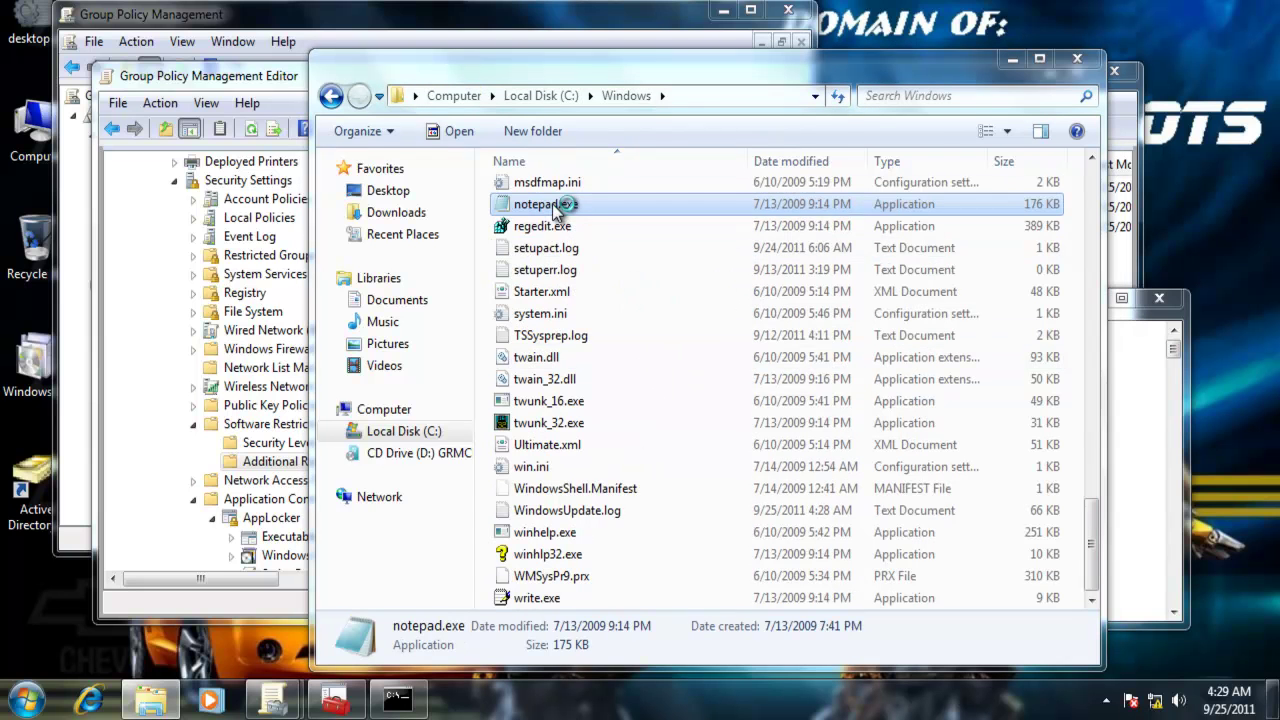
pyautogui.moveTo(642, 241); pyautogui.dragTo(728, 309)
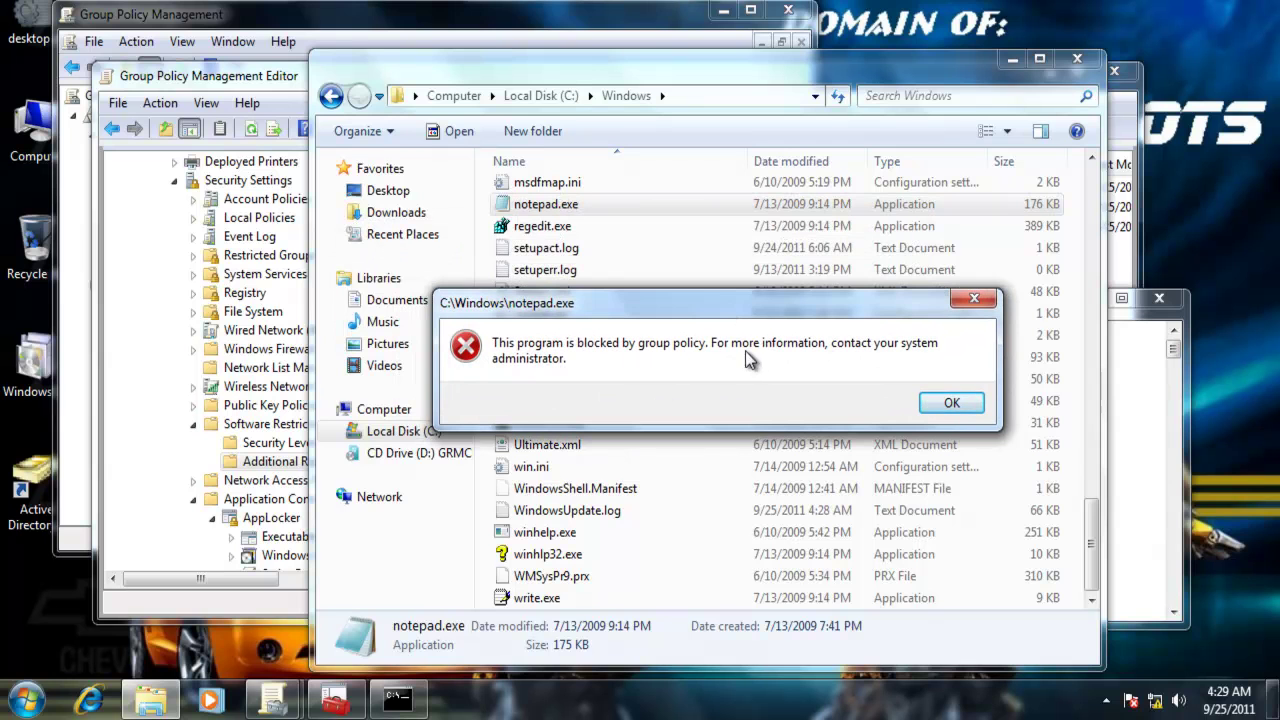
pyautogui.click(947, 405)
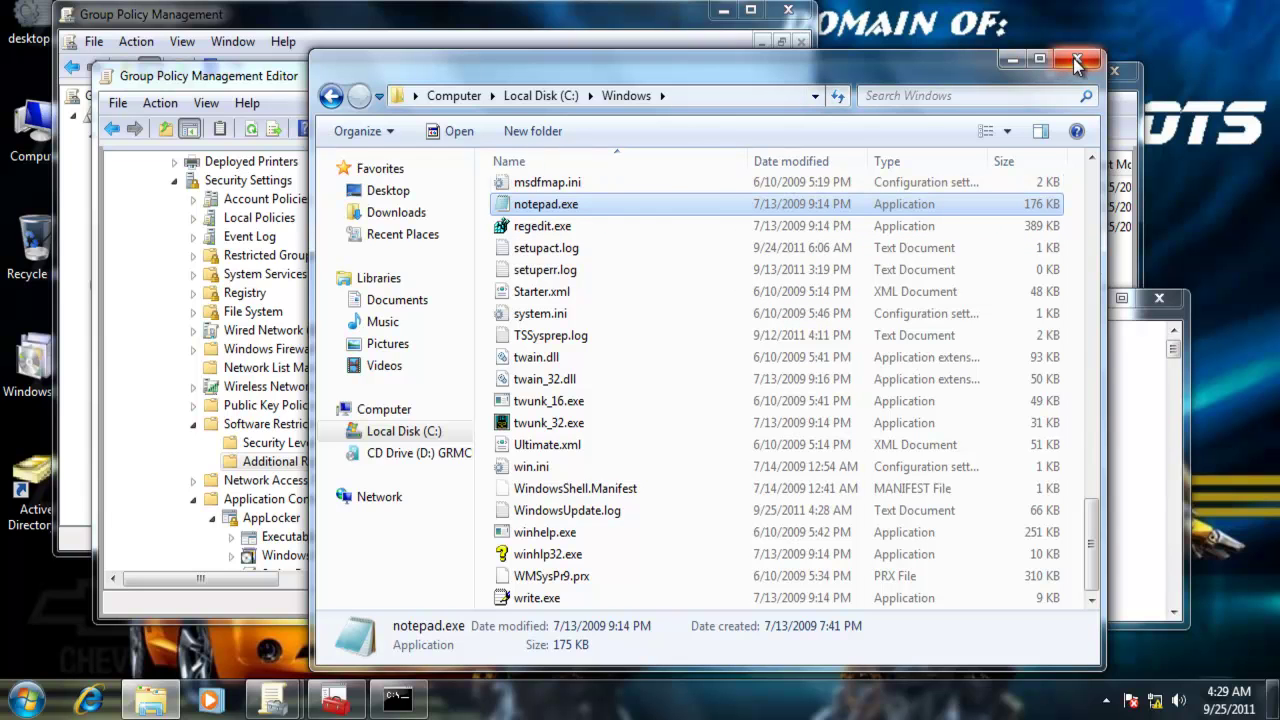
pyautogui.moveTo(975, 72); pyautogui.dragTo(781, 436)
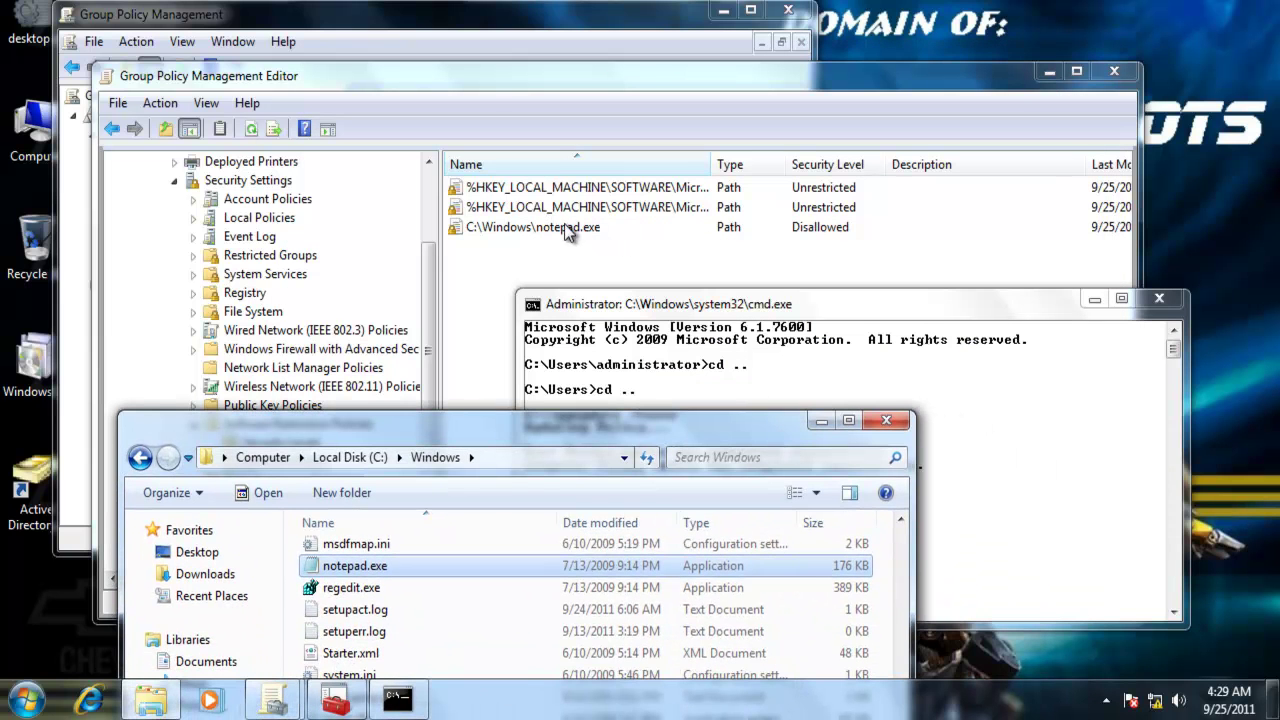
pyautogui.click(836, 312)
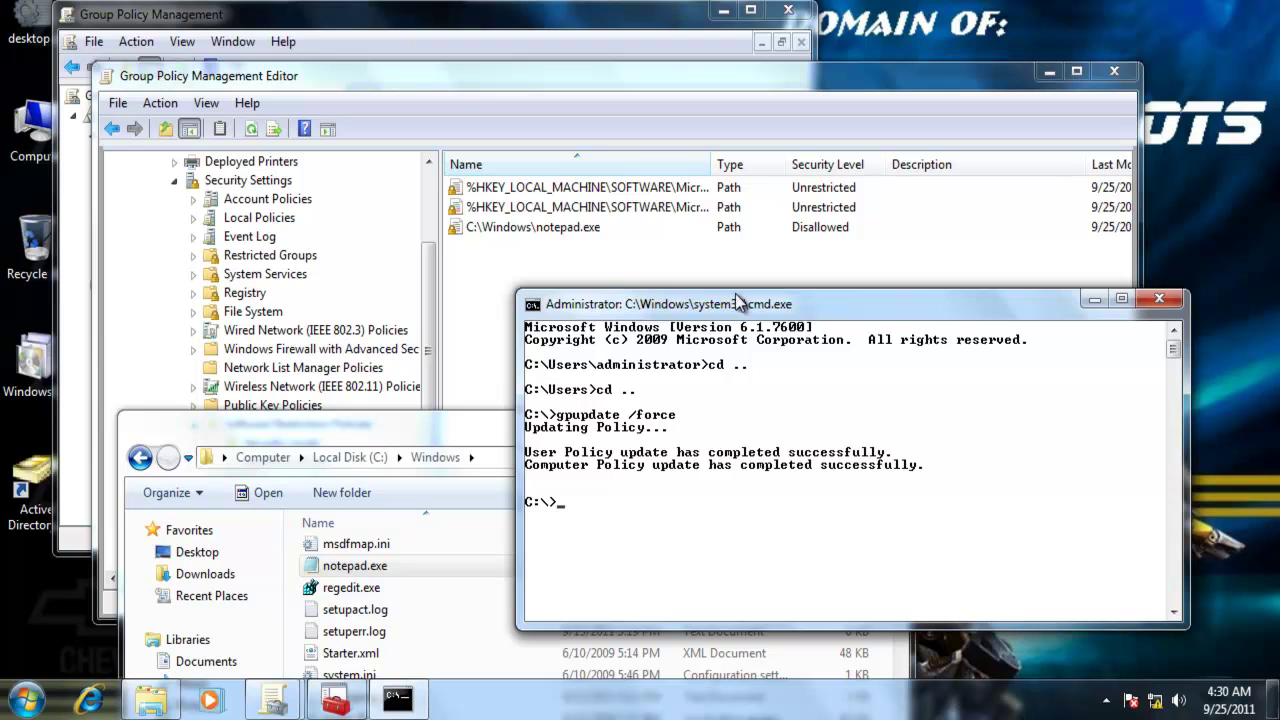
# Delete the C:\Windows\notepad.exe path rule from Additional Rules.
pyautogui.click(577, 230)
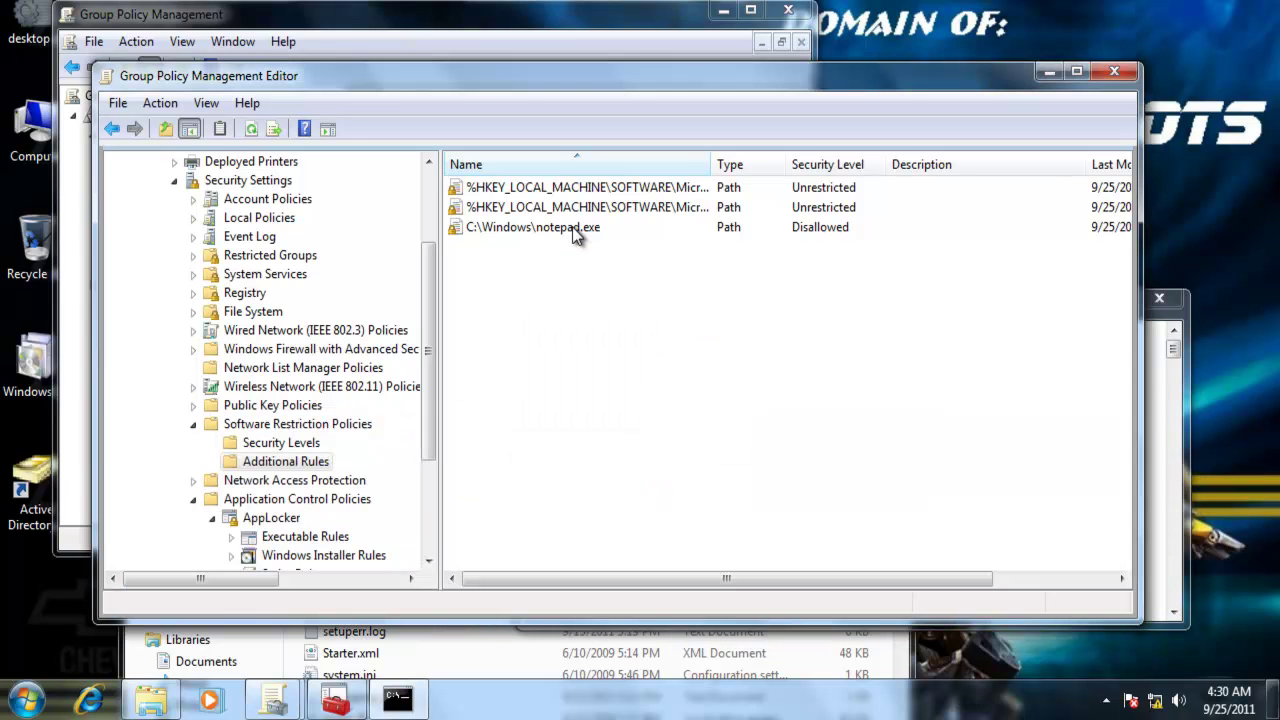
pyautogui.rightClick(617, 234)
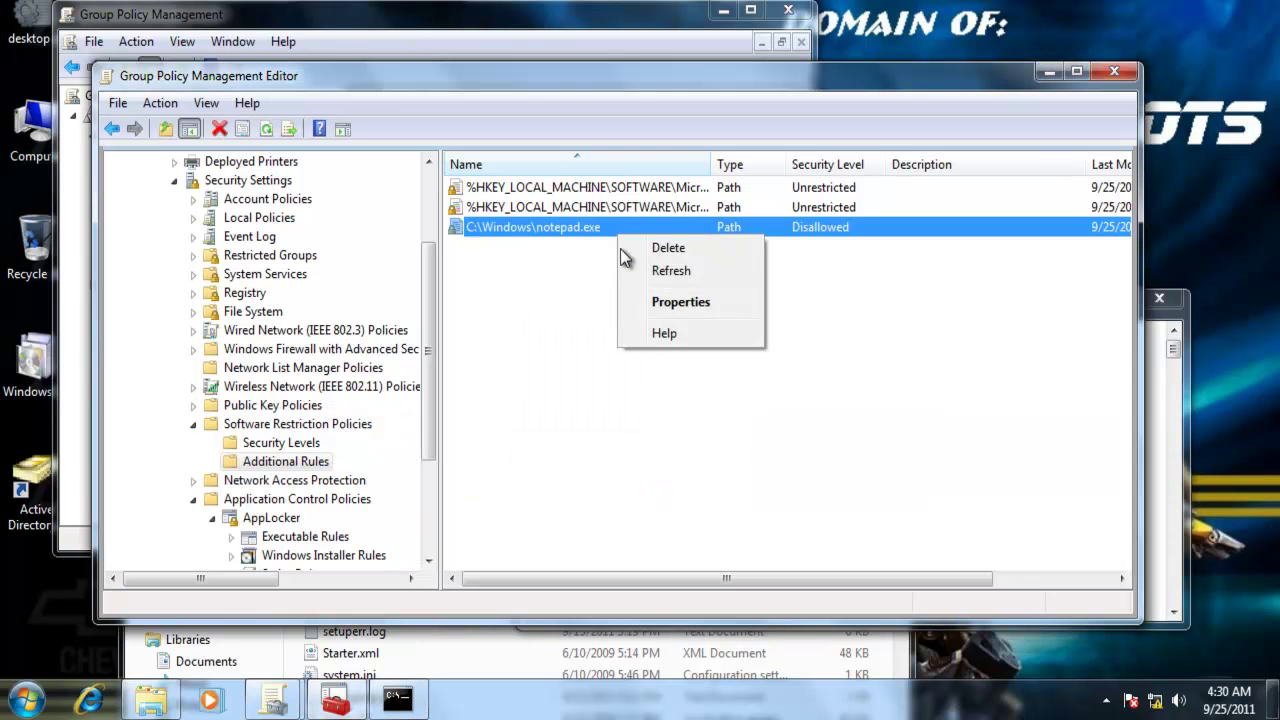
pyautogui.click(662, 250)
pyautogui.click(650, 409)
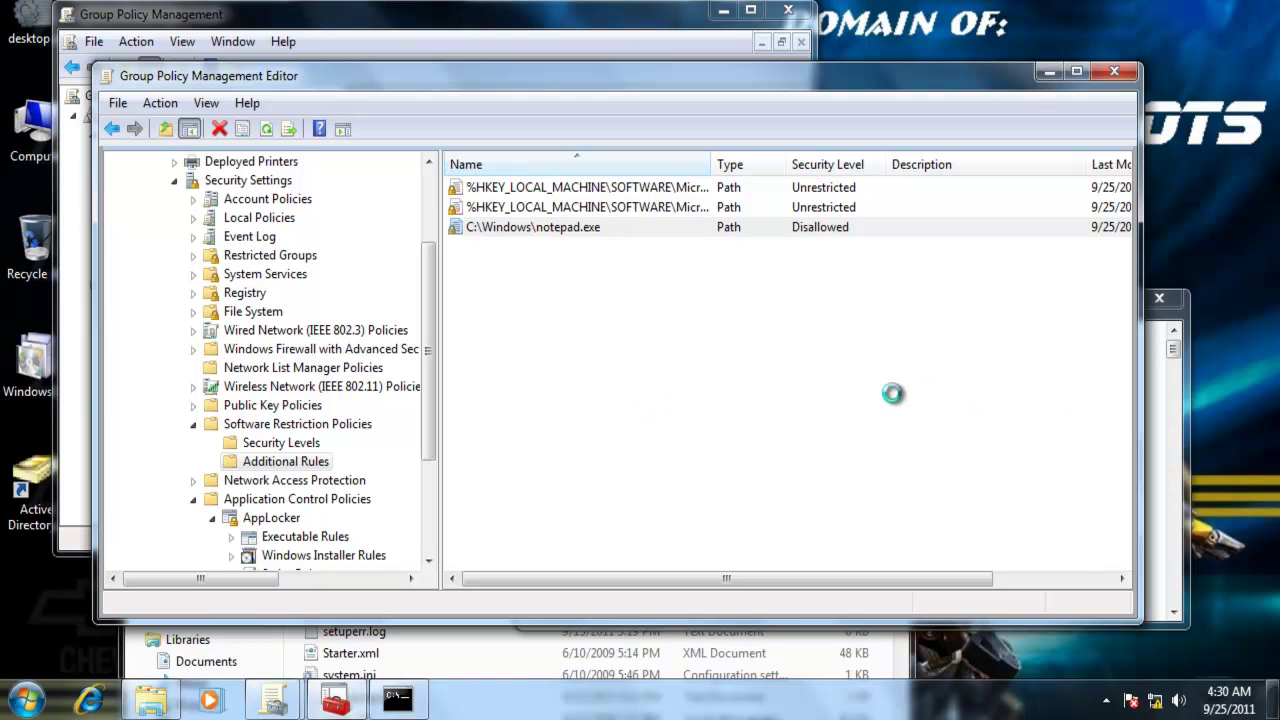
# Force another Group Policy refresh by rerunning gpupdate /force in the Command Prompt.
pyautogui.click(1167, 470)
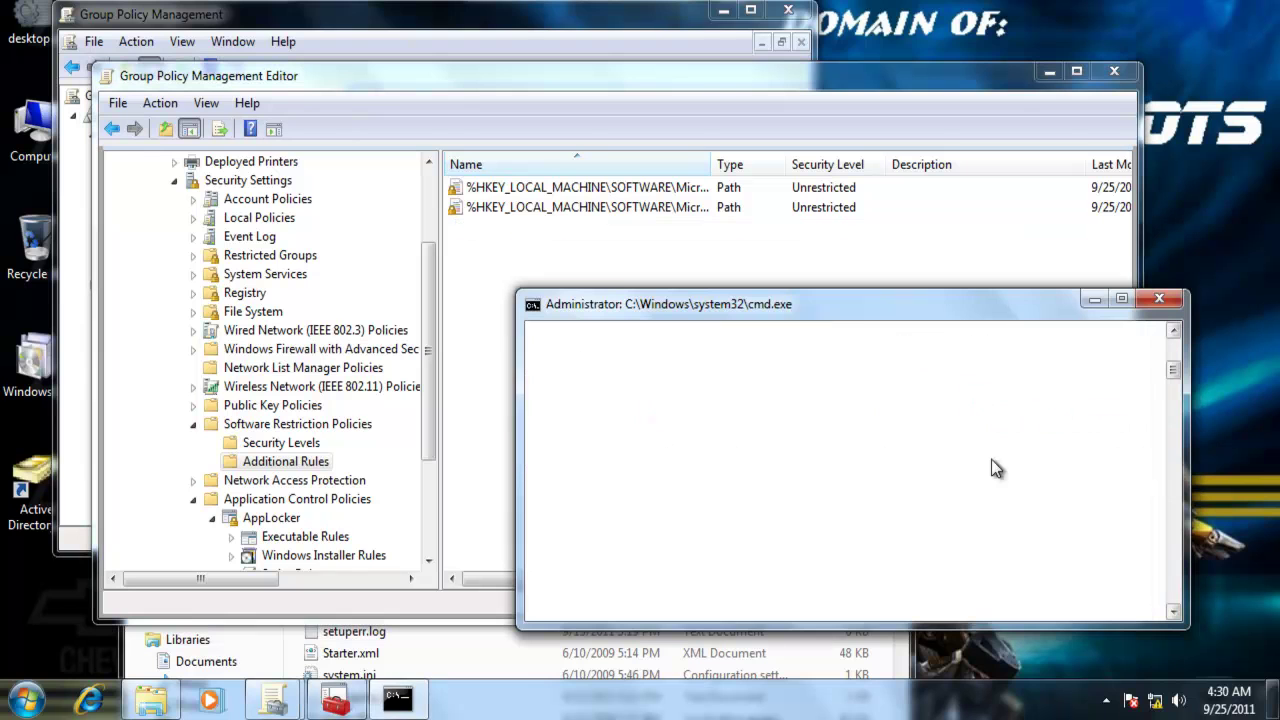
pyautogui.scroll(5, 1175, 382)
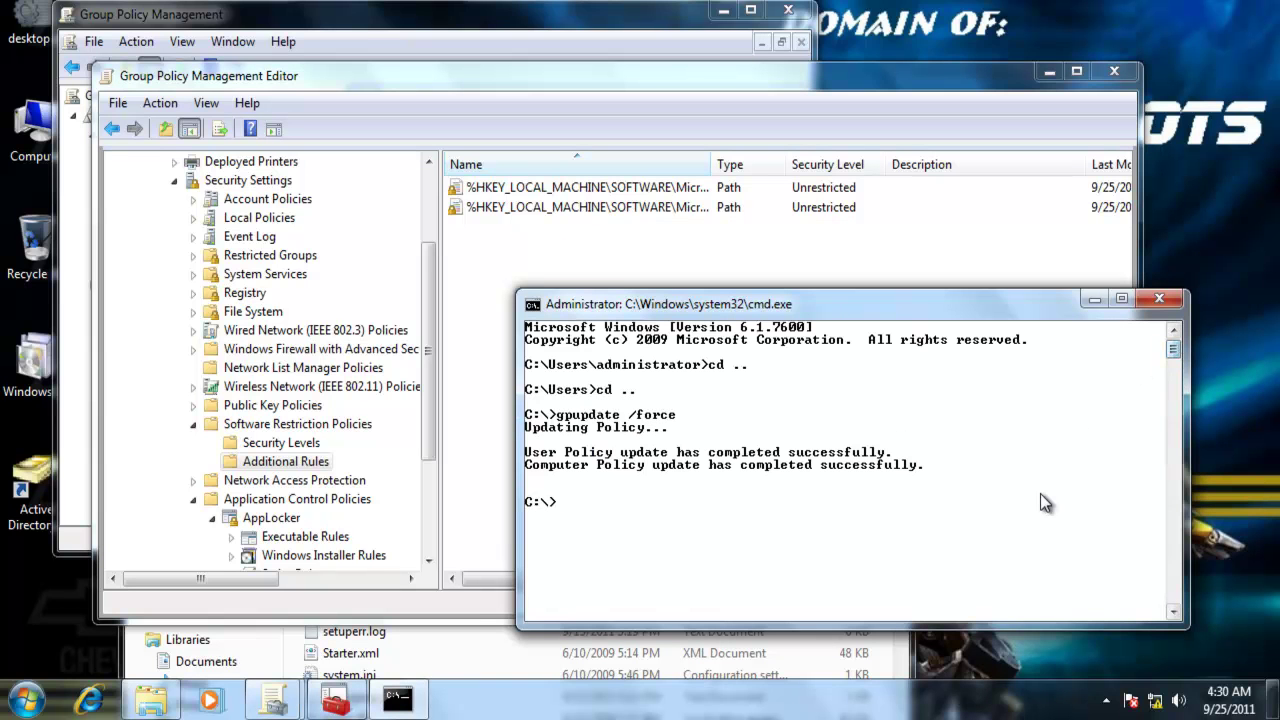
pyautogui.press('Up')
pyautogui.press('Return')
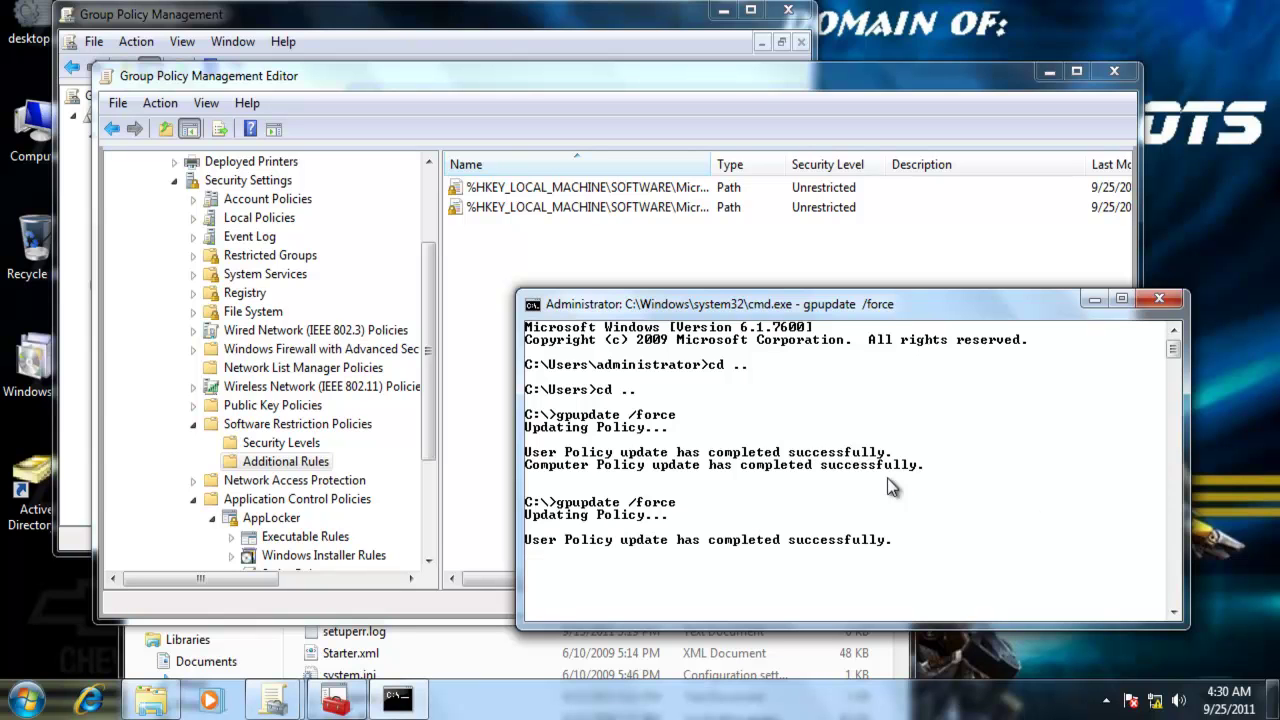
# Run notepad.exe from C:\Windows to test access without the path rule, close Notepad, and minimize the Command Prompt.
pyautogui.click(444, 648)
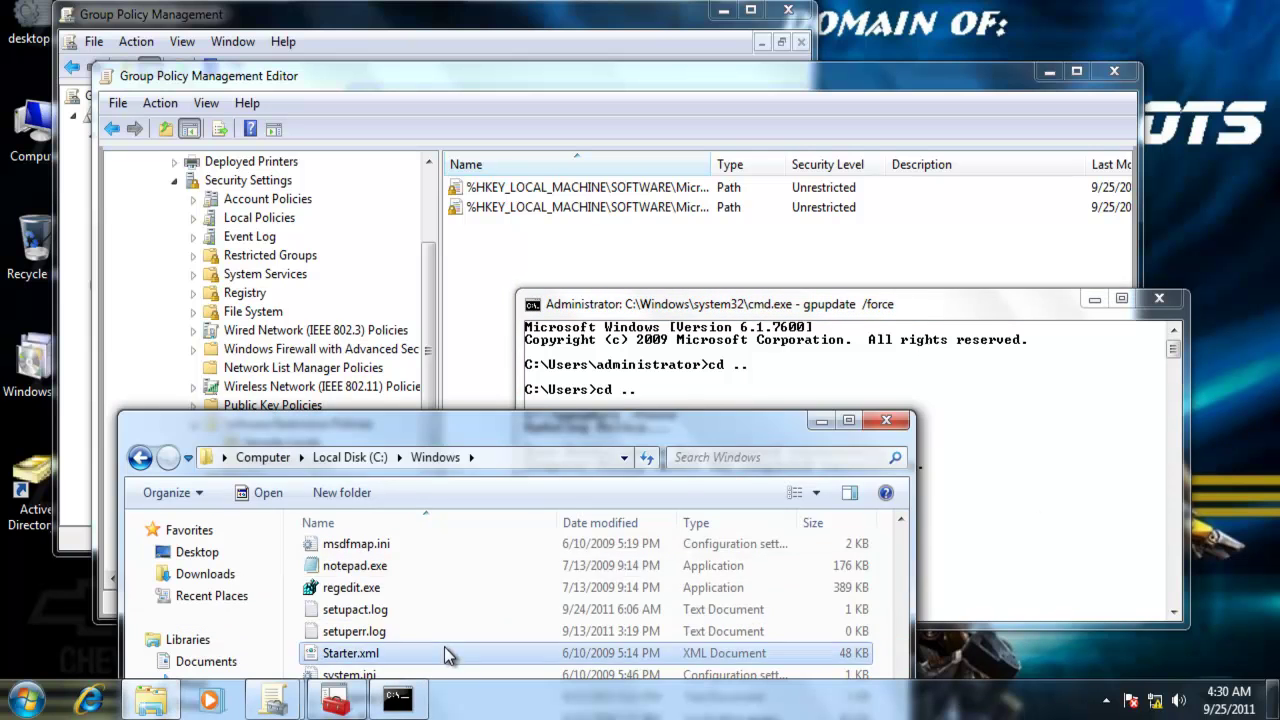
pyautogui.moveTo(471, 428); pyautogui.dragTo(541, 151)
pyautogui.doubleClick(445, 277)
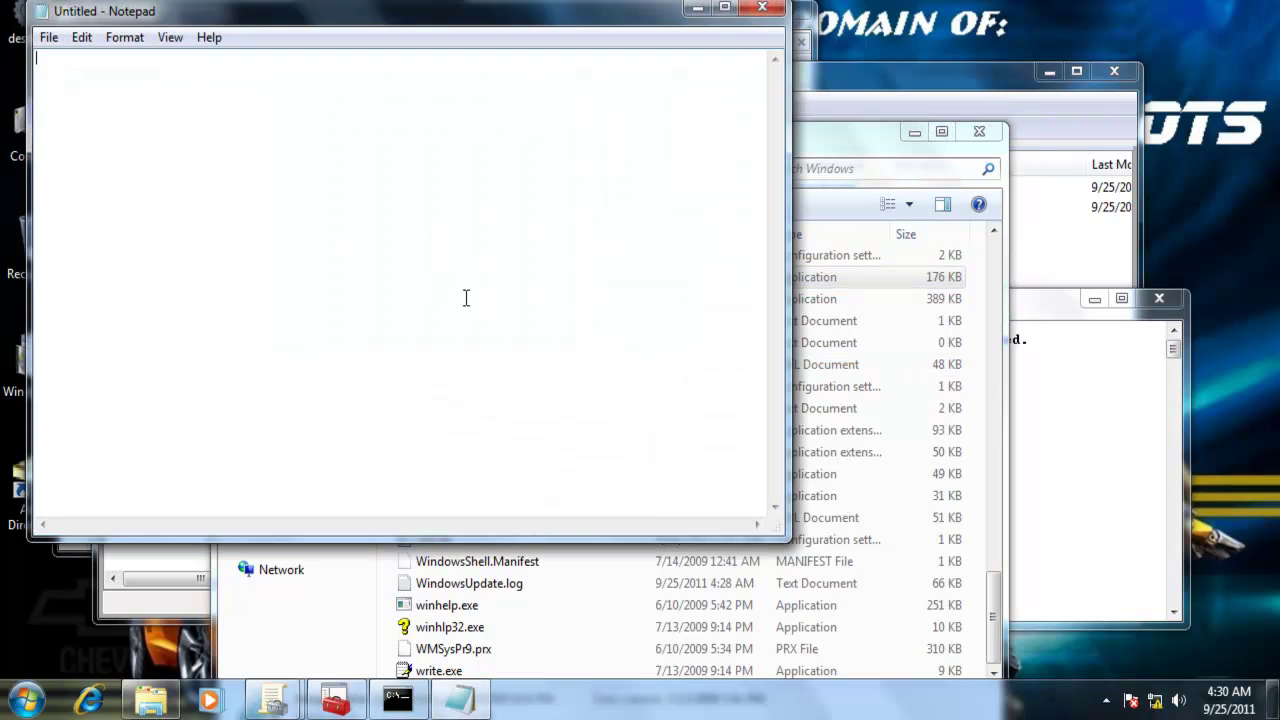
pyautogui.click(762, 8)
pyautogui.click(1030, 415)
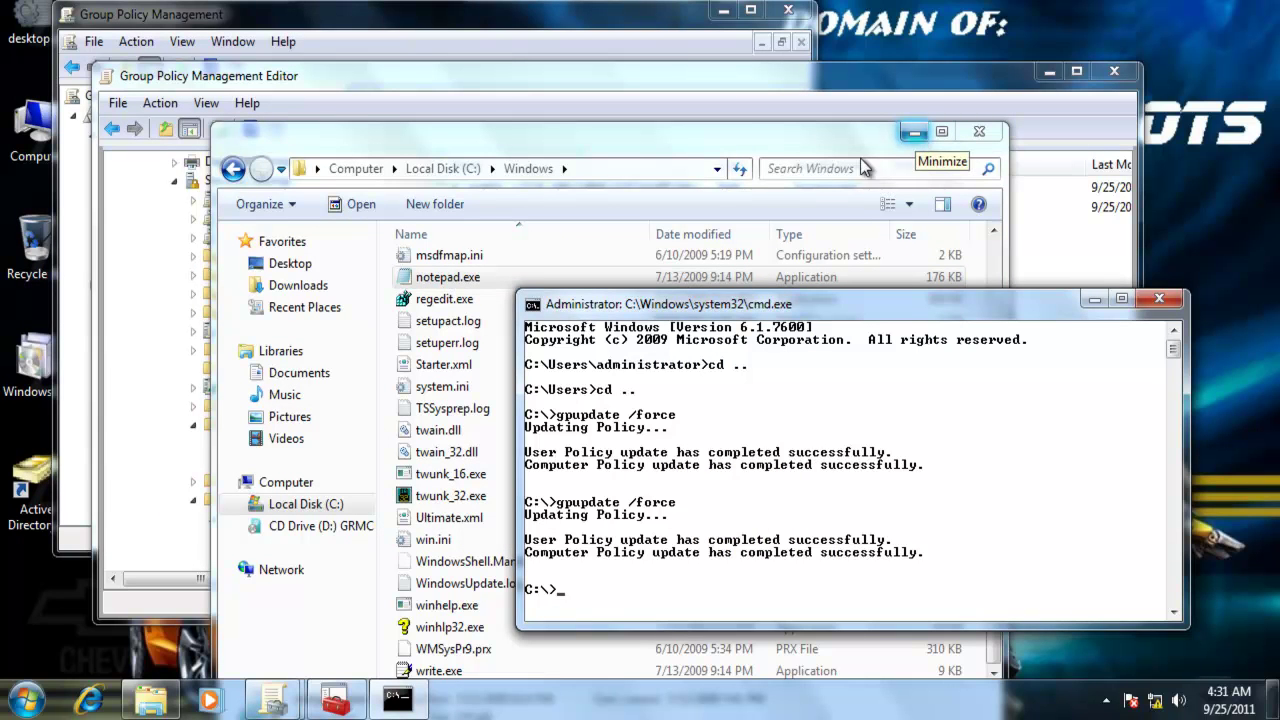
pyautogui.click(1095, 300)
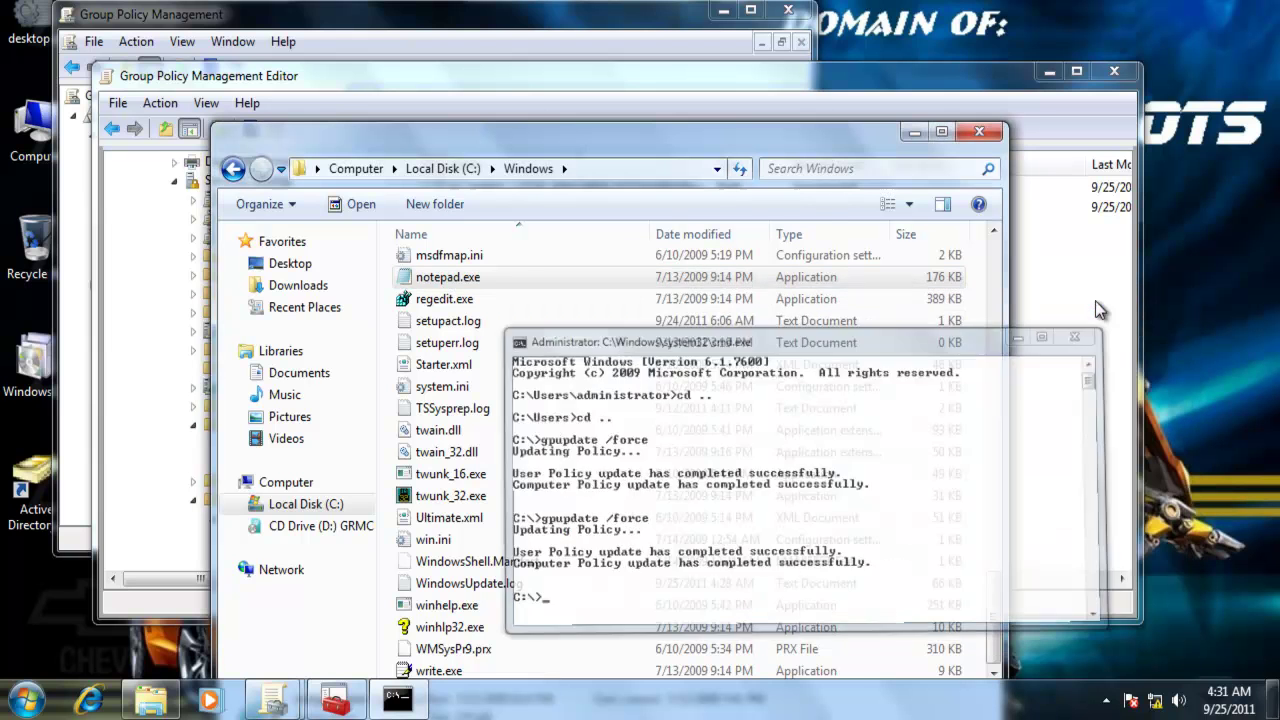
# Create a new text document in C:\Windows and name it message.vbs, accepting the file extension change.
pyautogui.rightClick(573, 436)
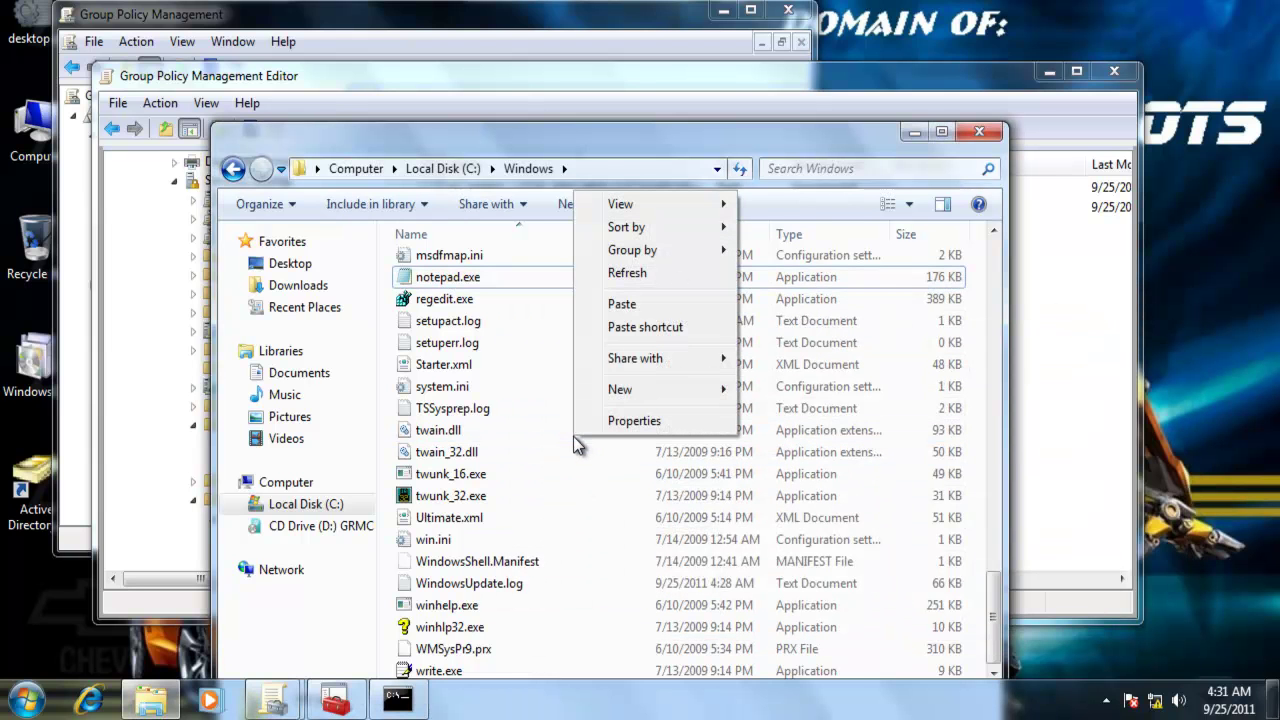
pyautogui.moveTo(666, 390)
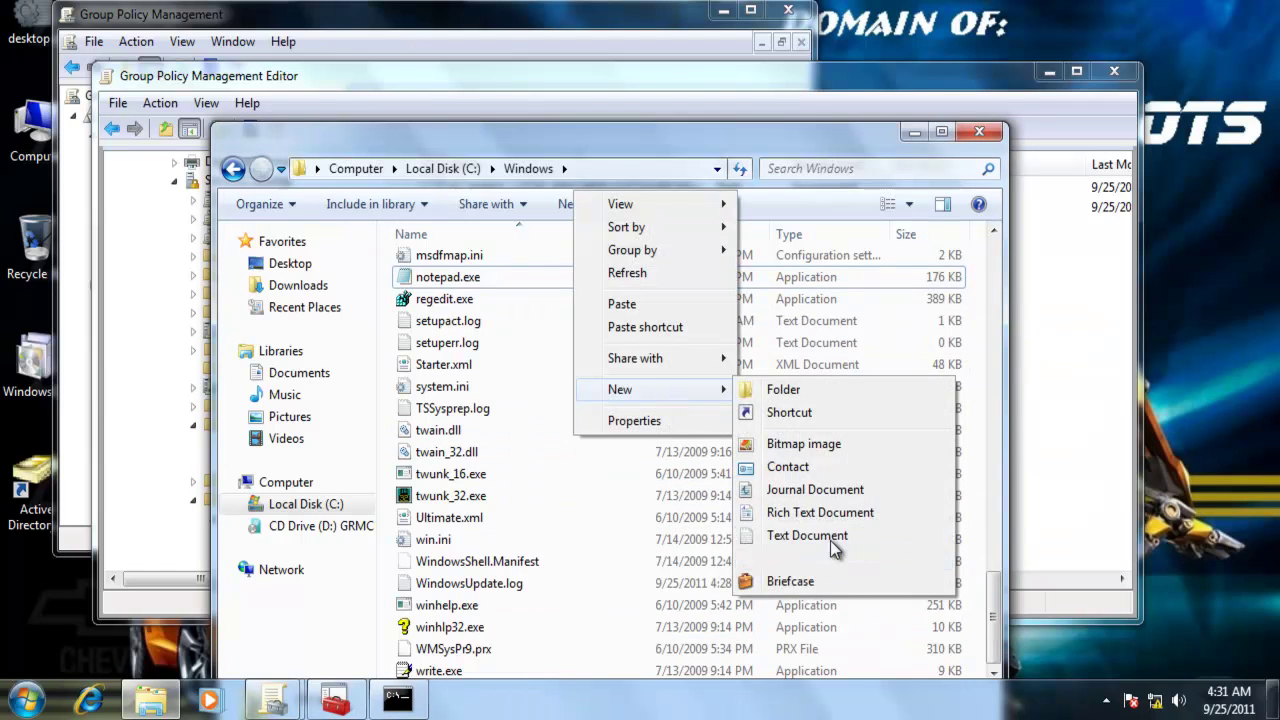
pyautogui.click(795, 536)
pyautogui.write('message')
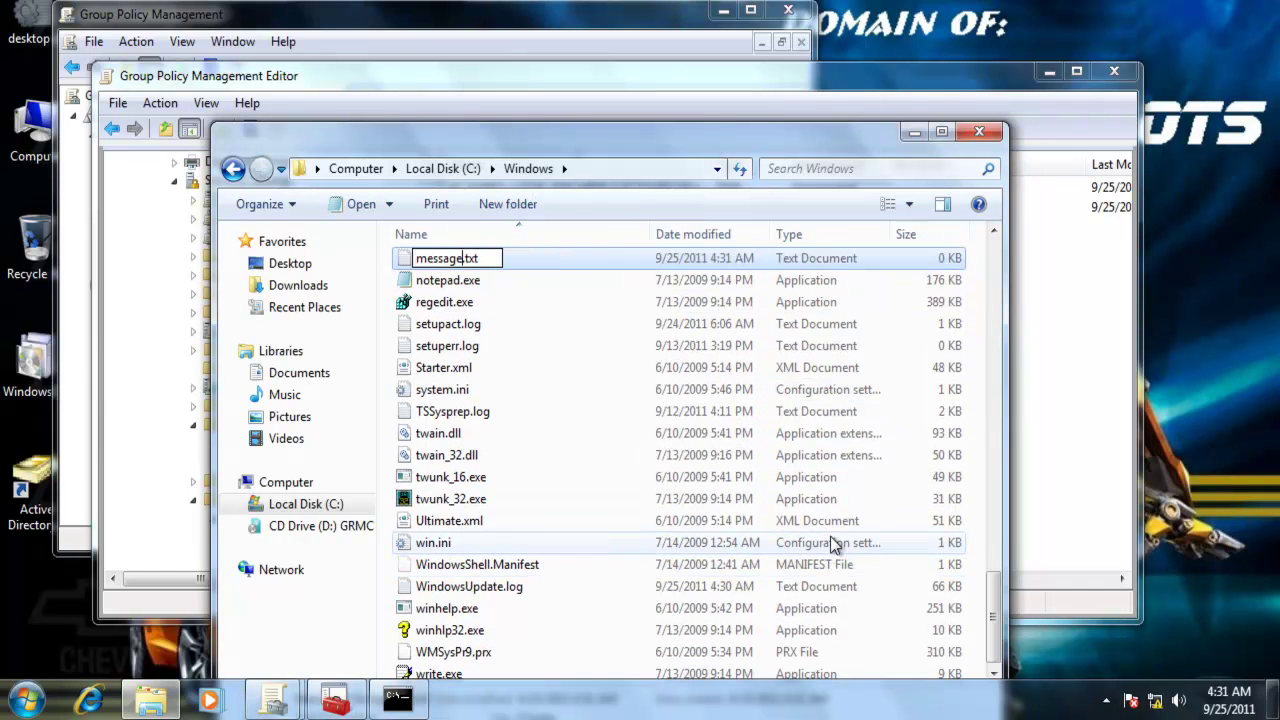
pyautogui.press('BackSpace')
pyautogui.press('BackSpace')
pyautogui.press('BackSpace')
pyautogui.write('vbs')
pyautogui.press('Return')
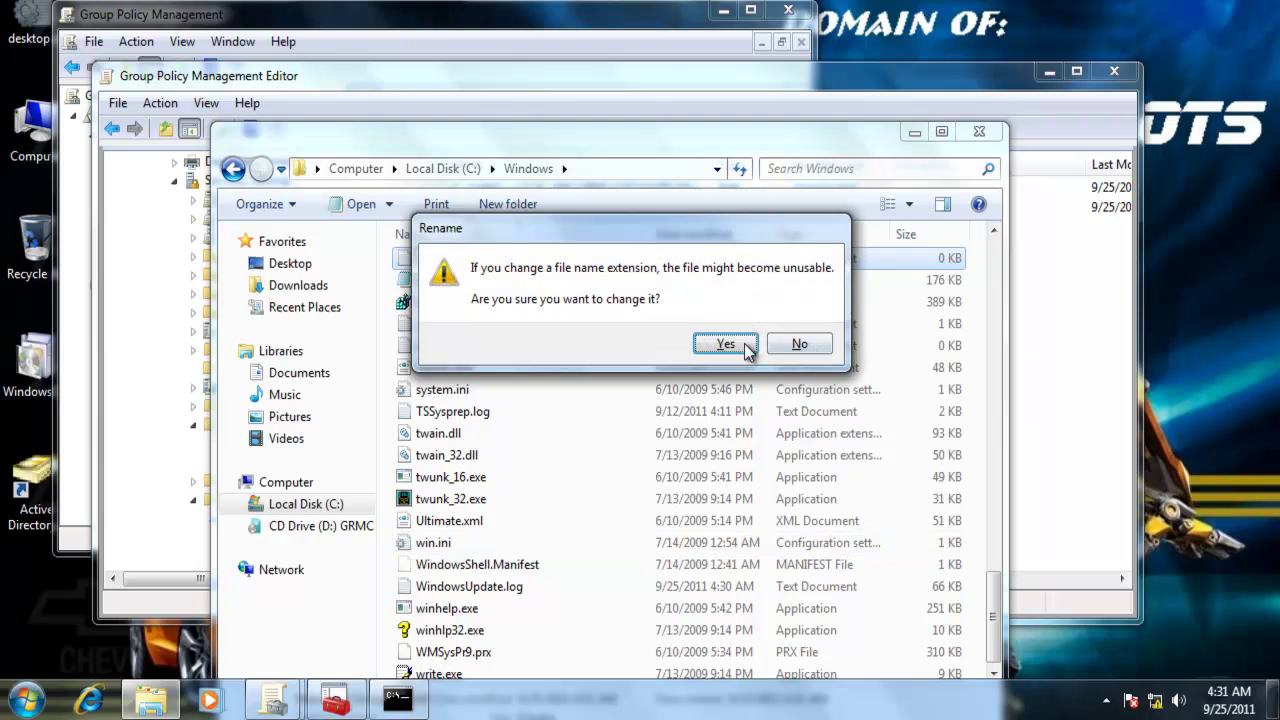
pyautogui.click(740, 343)
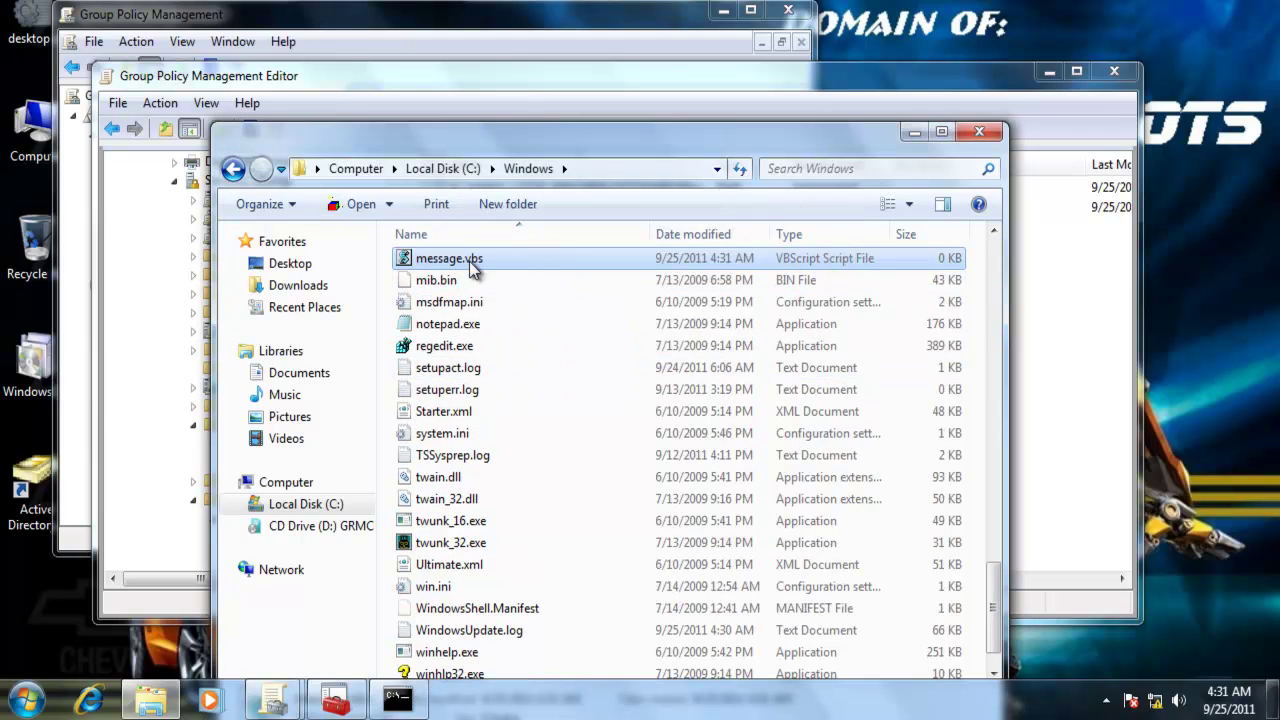
# Write msgbox("Banana!") in message.vbs and save it, and run the script once to test it.
pyautogui.rightClick(468, 260)
pyautogui.click(514, 299)
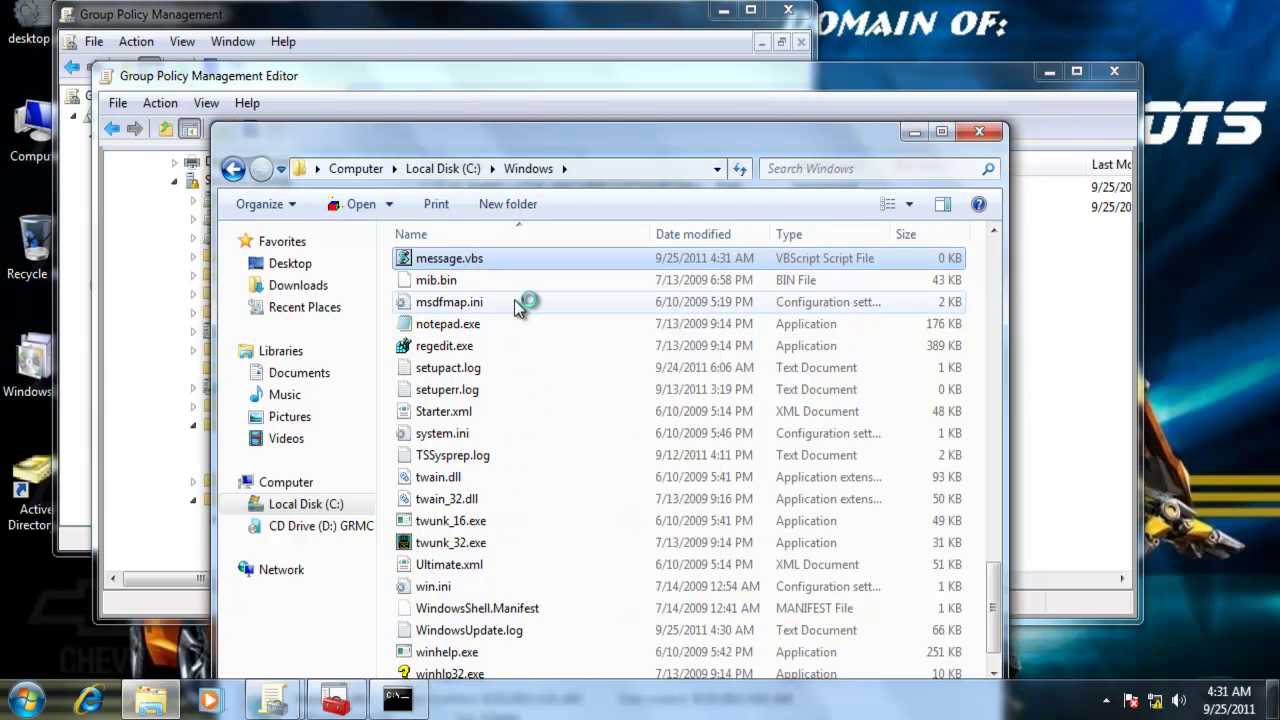
pyautogui.moveTo(462, 20); pyautogui.dragTo(659, 329)
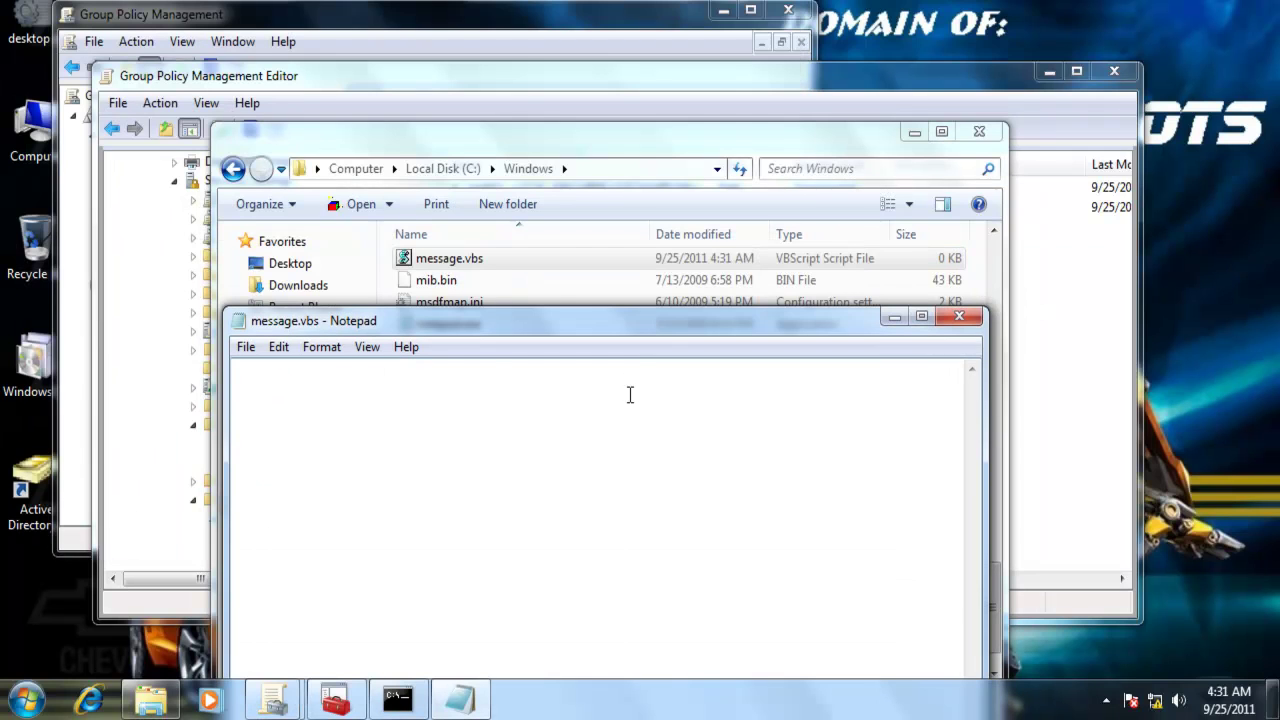
pyautogui.write('ms')
pyautogui.write('gbox()')
pyautogui.write('""')
pyautogui.write('Banana!')
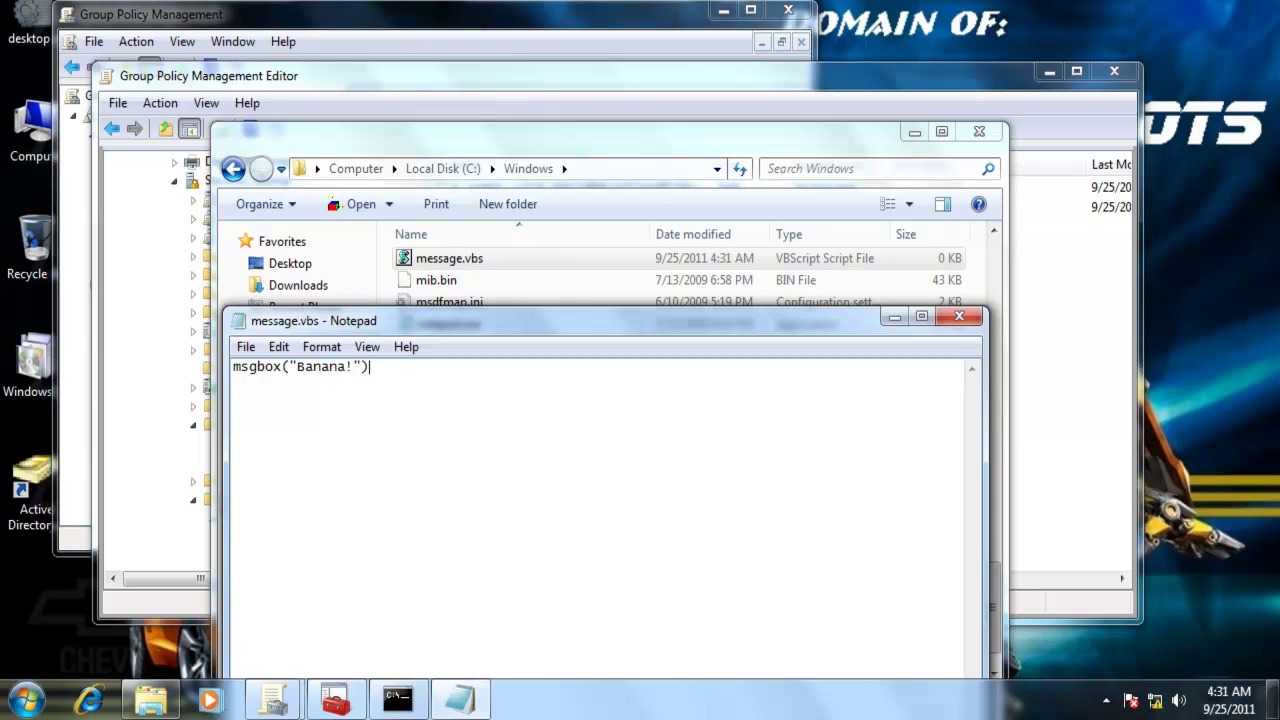
pyautogui.click(959, 316)
pyautogui.click(604, 350)
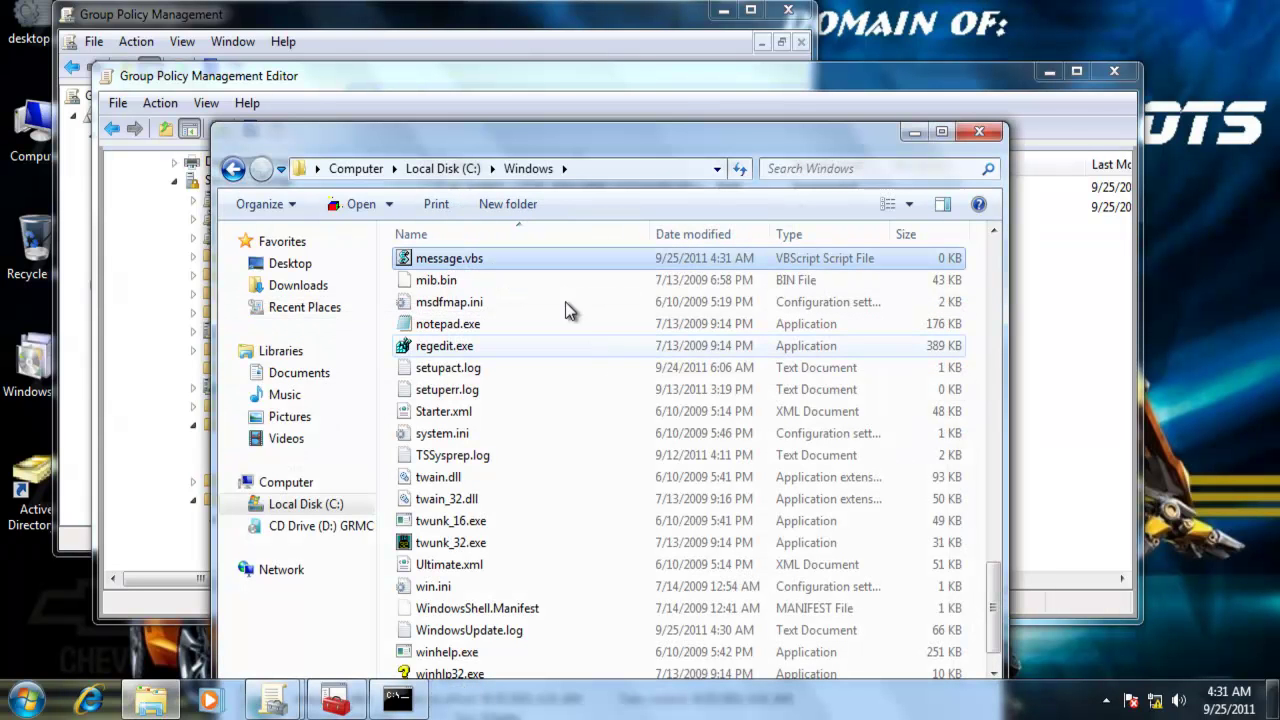
pyautogui.doubleClick(470, 266)
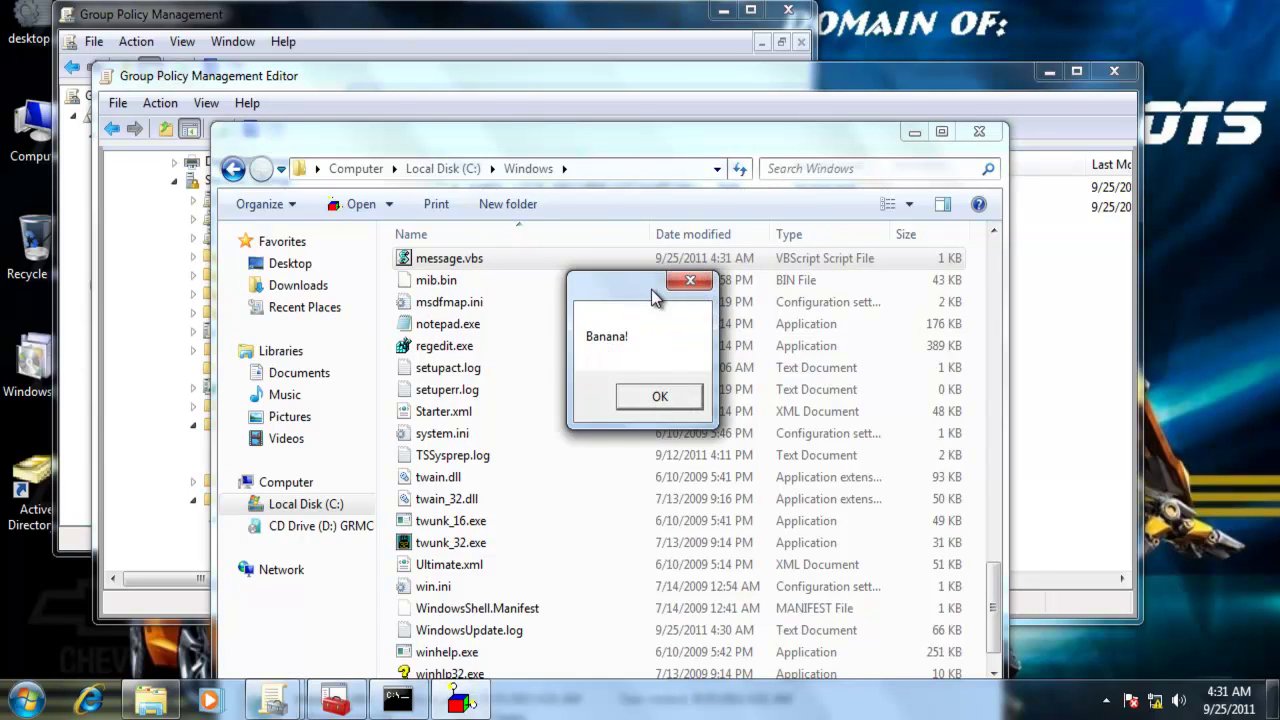
pyautogui.click(706, 409)
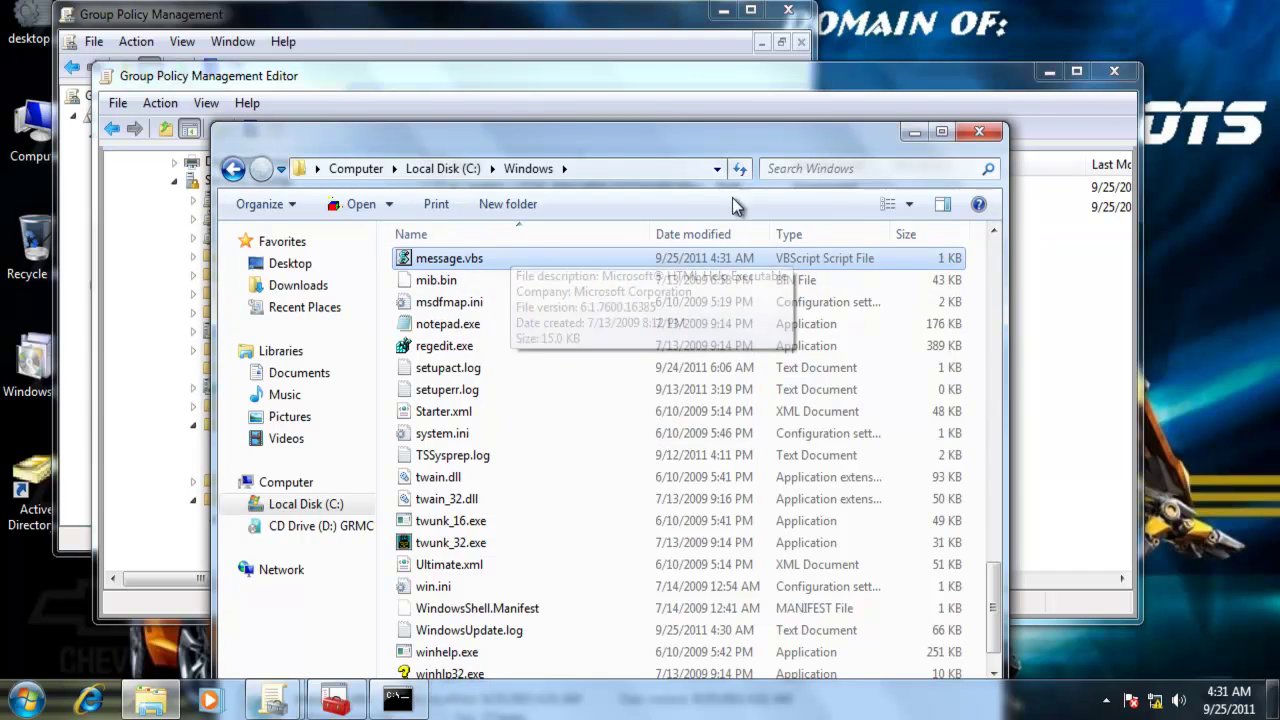
# Create a new path rule under Additional Rules for C:\Windows\message.vbs with the security level Disallowed.
pyautogui.click(940, 84)
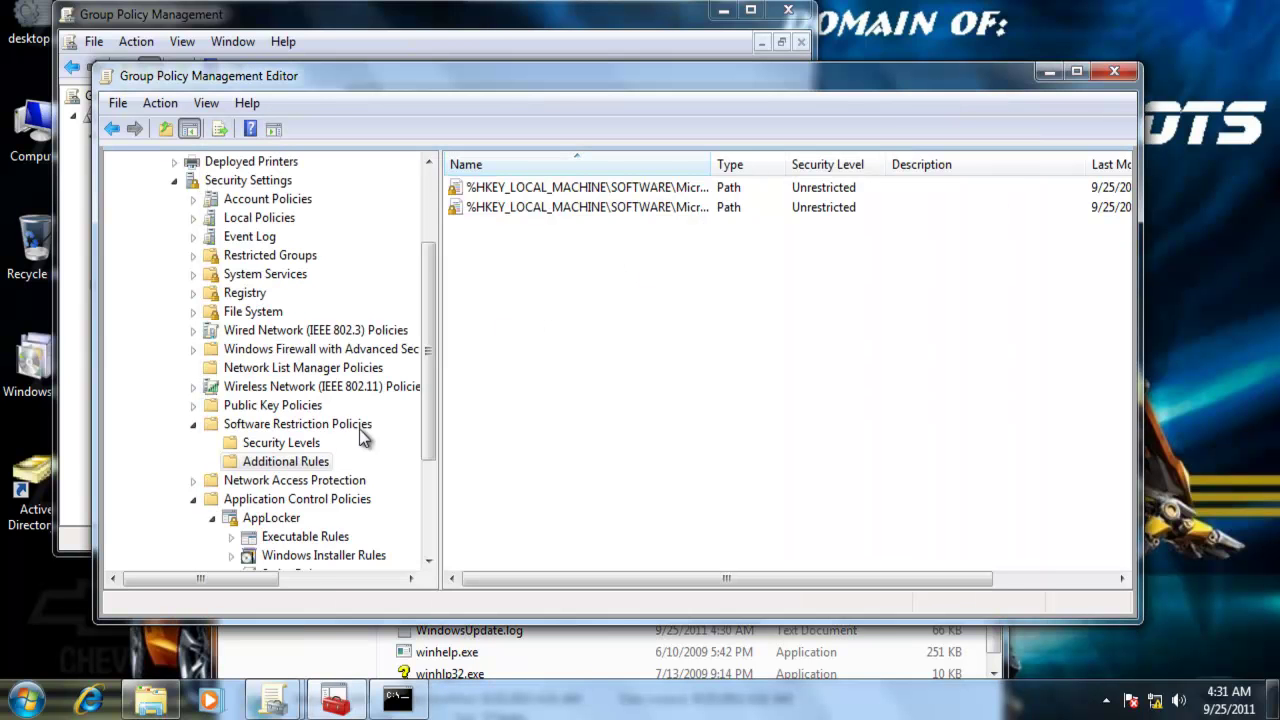
pyautogui.click(311, 463)
pyautogui.rightClick(311, 463)
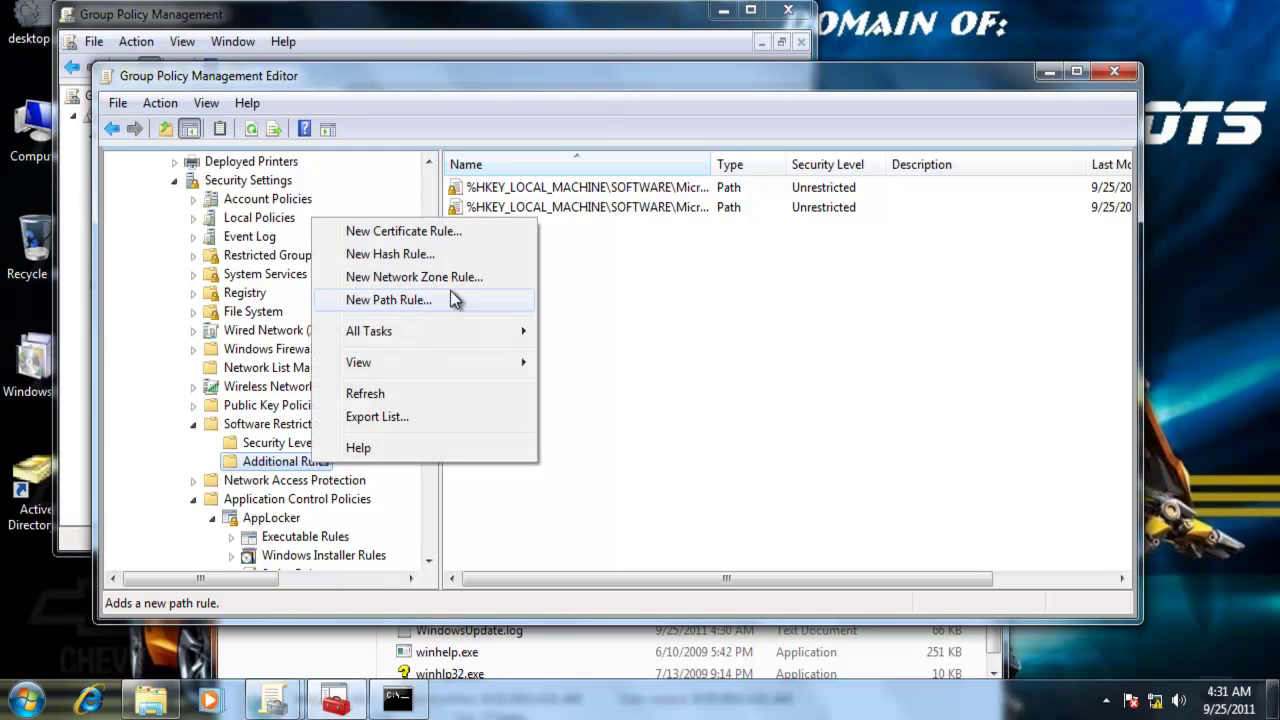
pyautogui.click(427, 300)
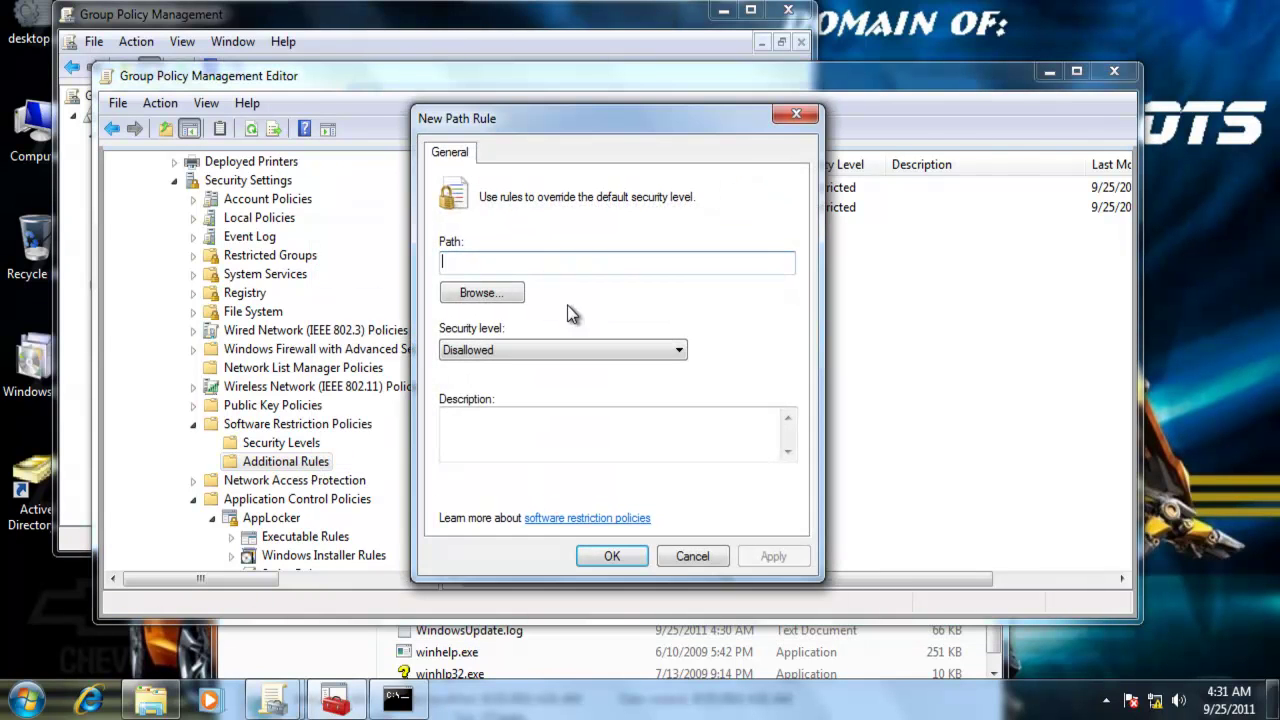
pyautogui.write('C:')
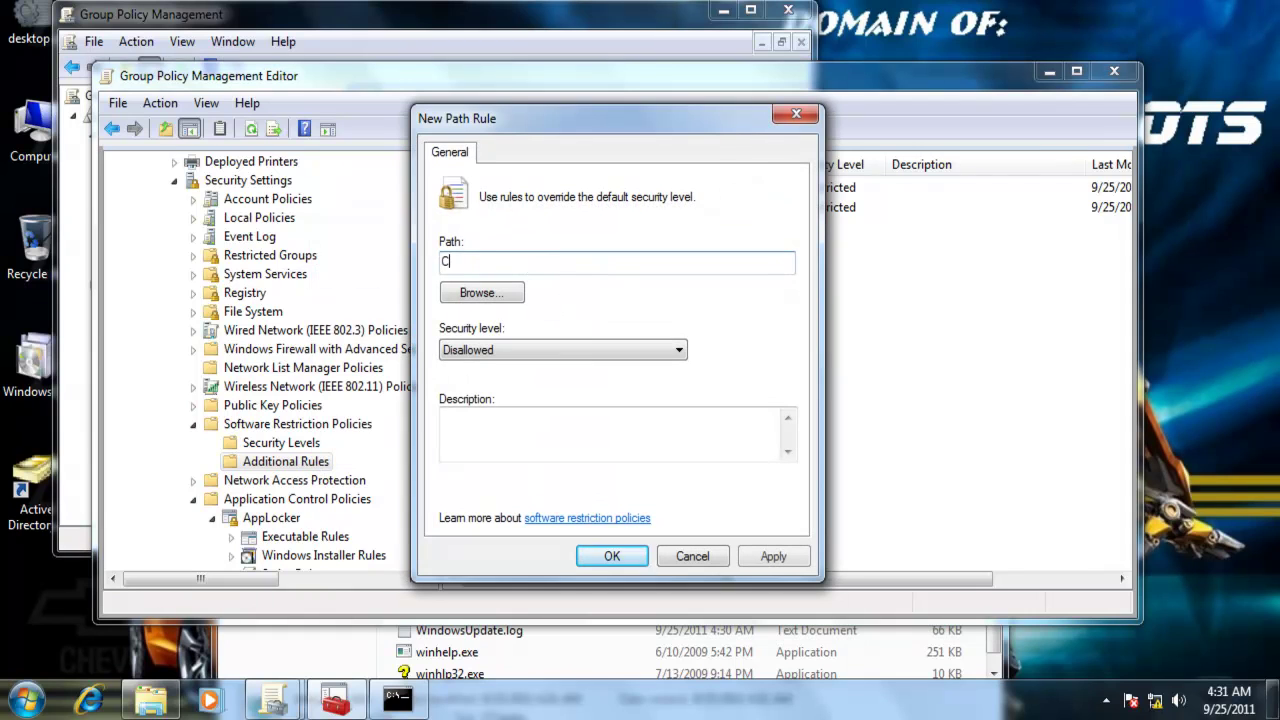
pyautogui.write('\\')
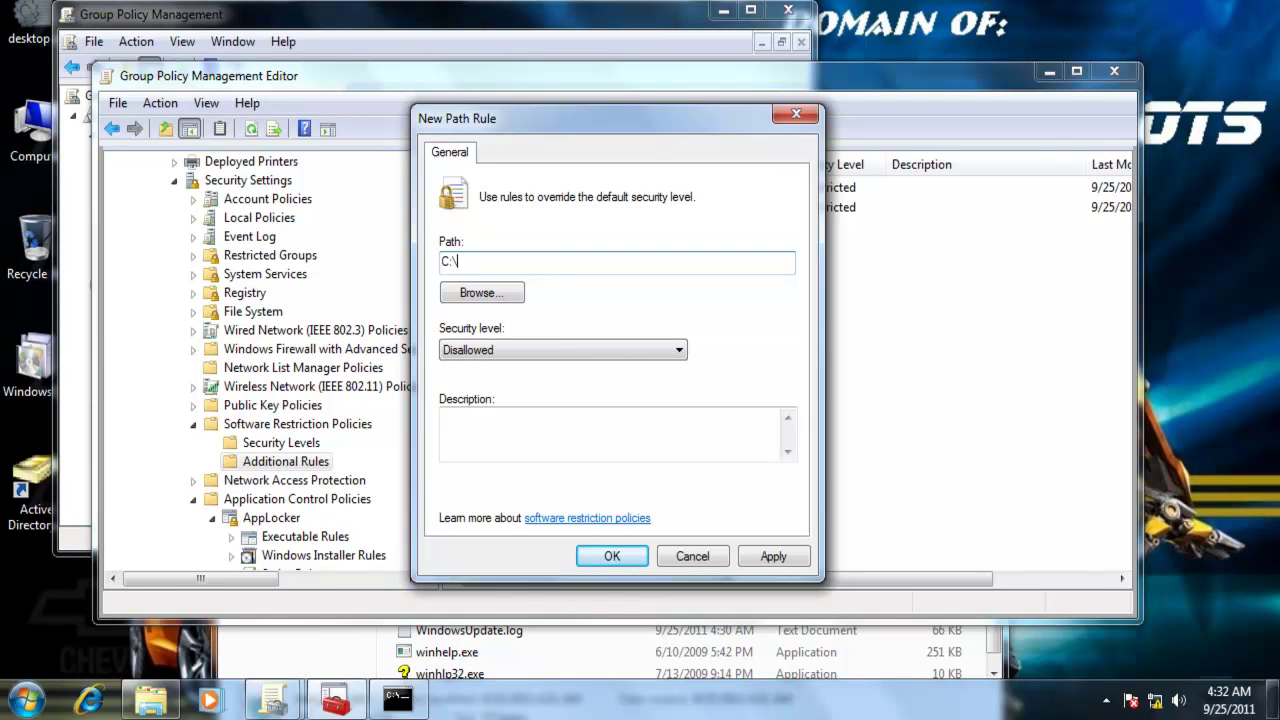
pyautogui.write('Windows\\')
pyautogui.write('message.vbs')
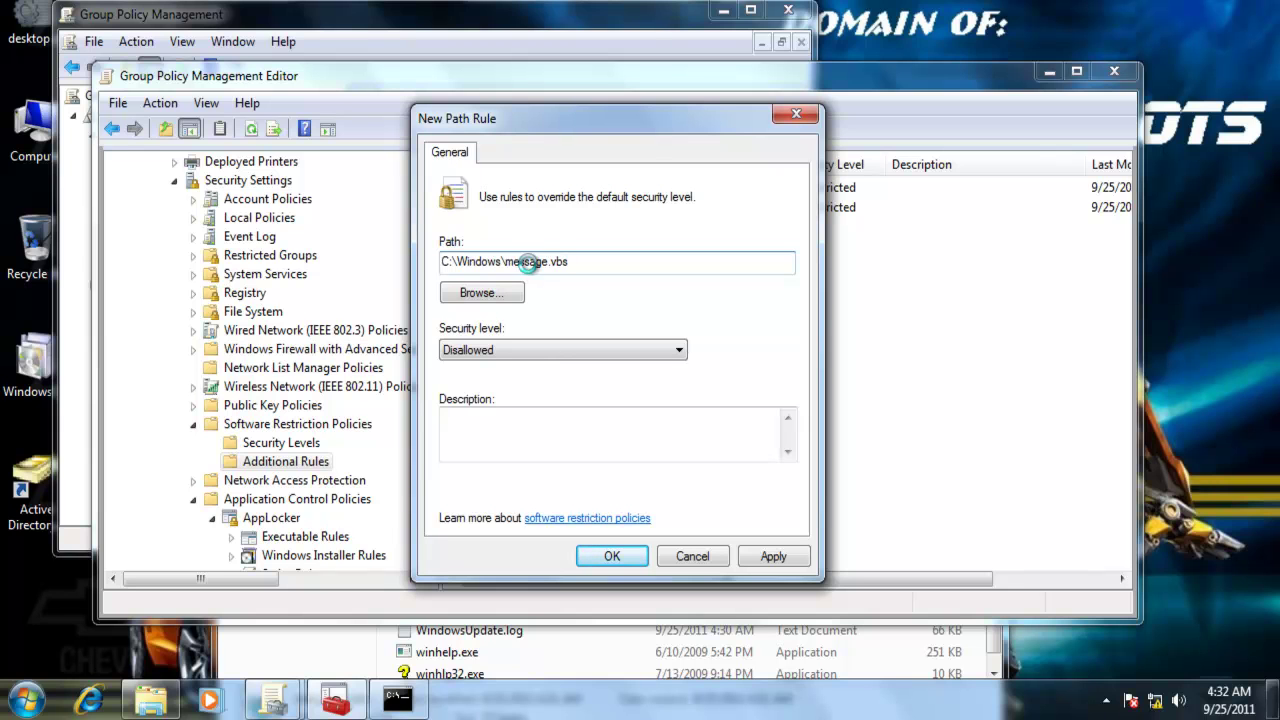
pyautogui.press('Return')
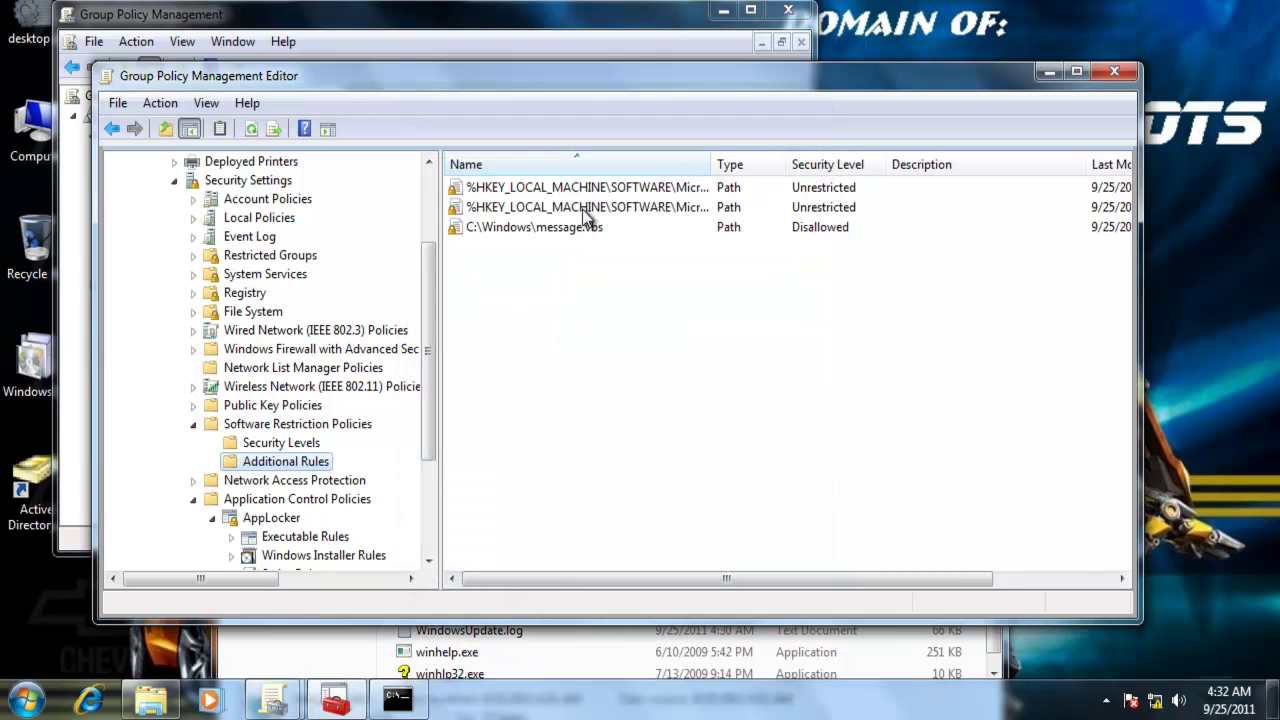
pyautogui.click(568, 230)
pyautogui.click(518, 240)
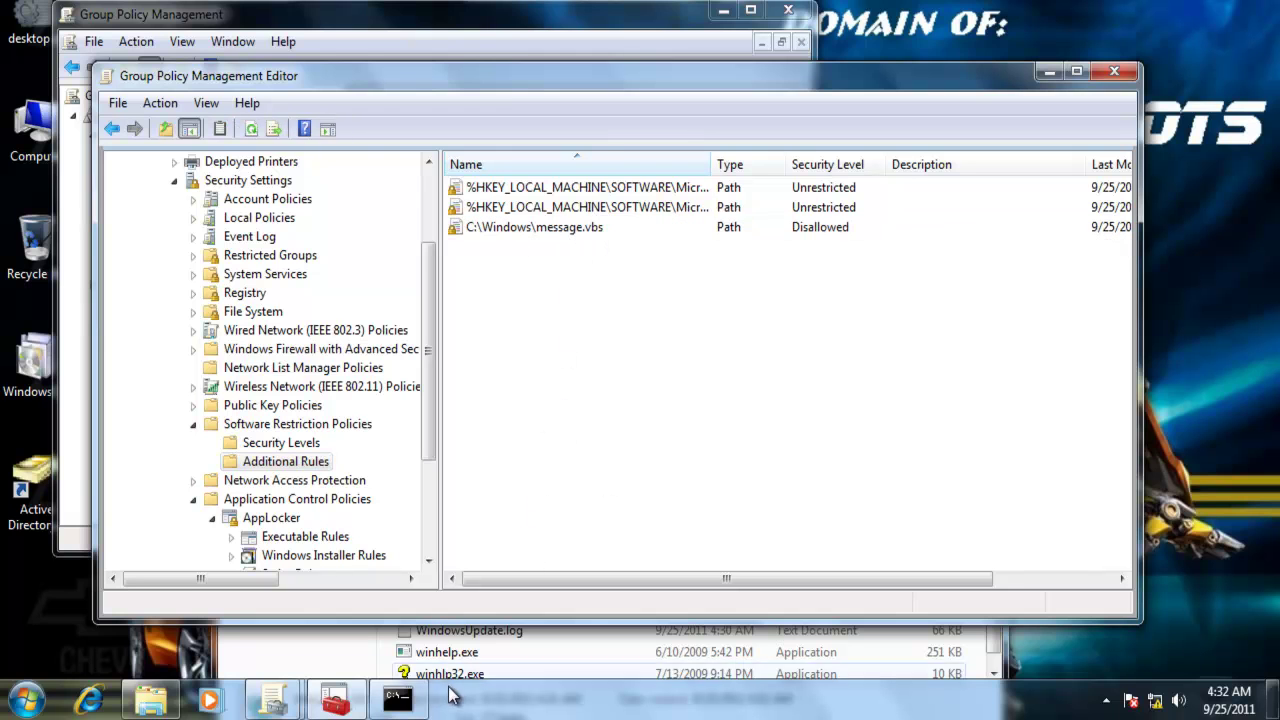
# Rerun gpupdate /force in the Command Prompt to apply the message.vbs path rule.
pyautogui.click(397, 698)
pyautogui.press('Up')
pyautogui.press('Return')
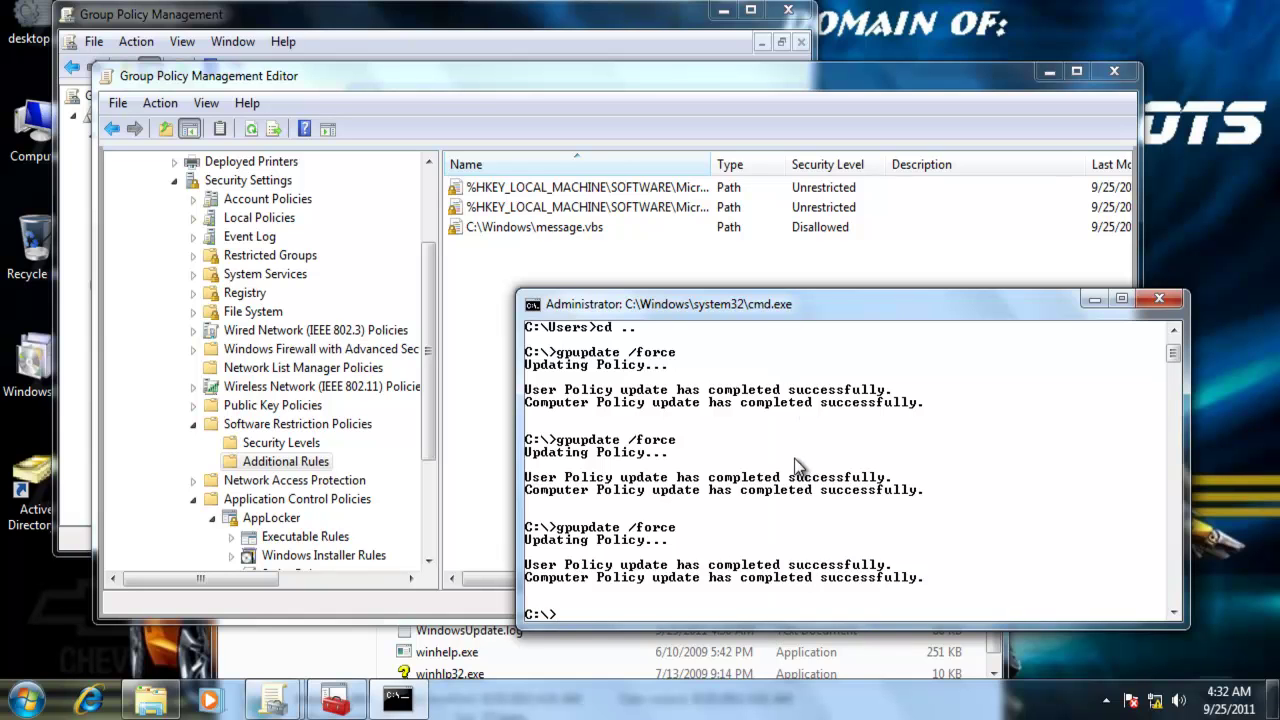
pyautogui.moveTo(791, 313); pyautogui.dragTo(813, 285)
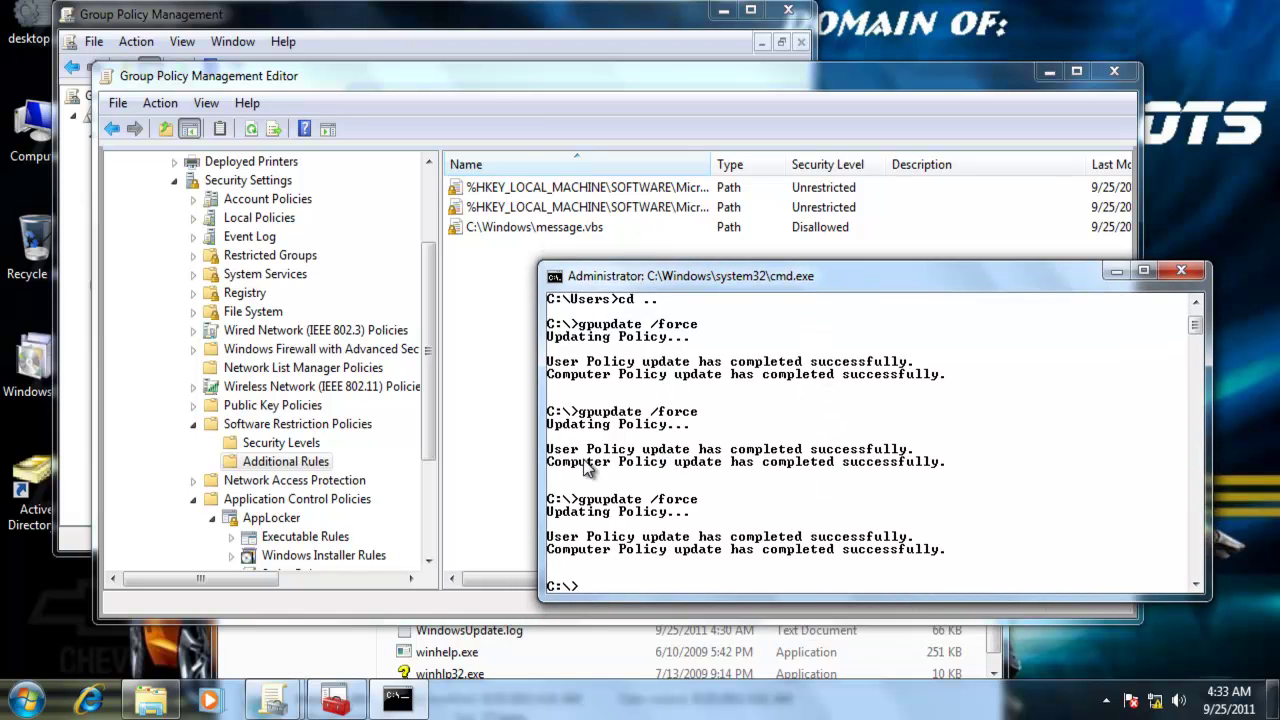
# Try to run message.vbs from C:\Windows to test the path rule, and dismiss the resulting dialog.
pyautogui.click(353, 654)
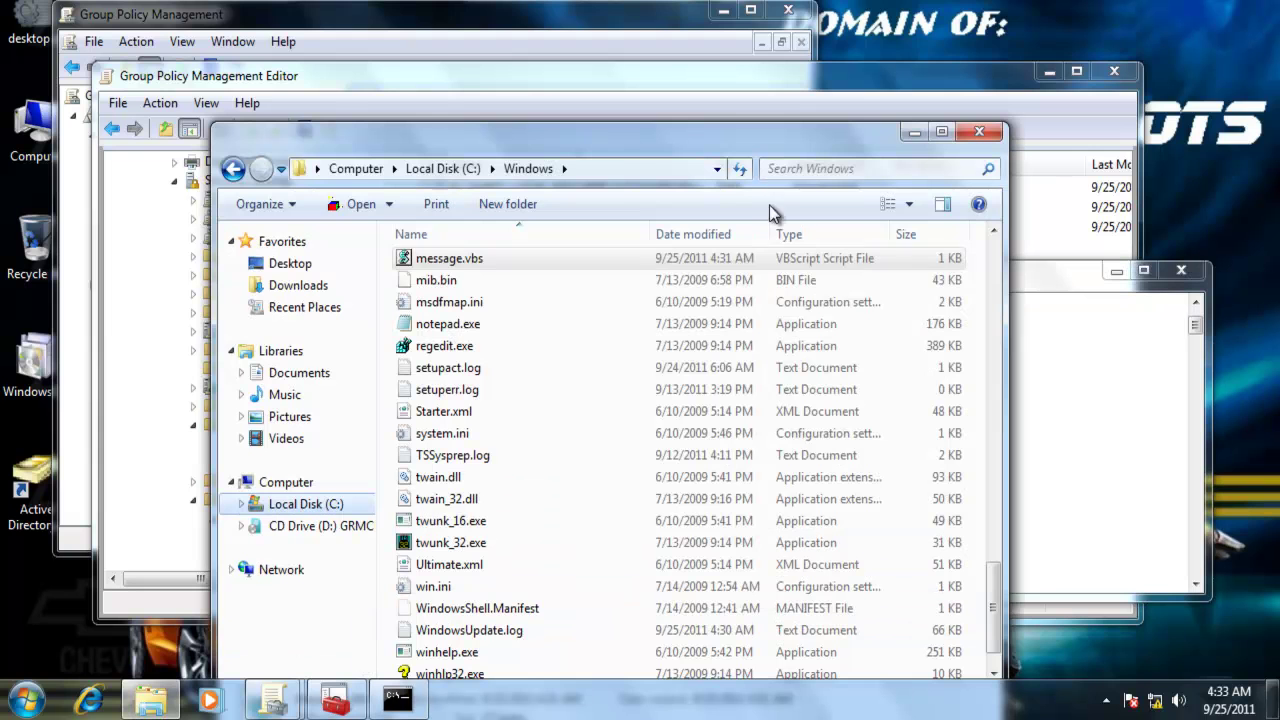
pyautogui.click(456, 262)
pyautogui.doubleClick(456, 262)
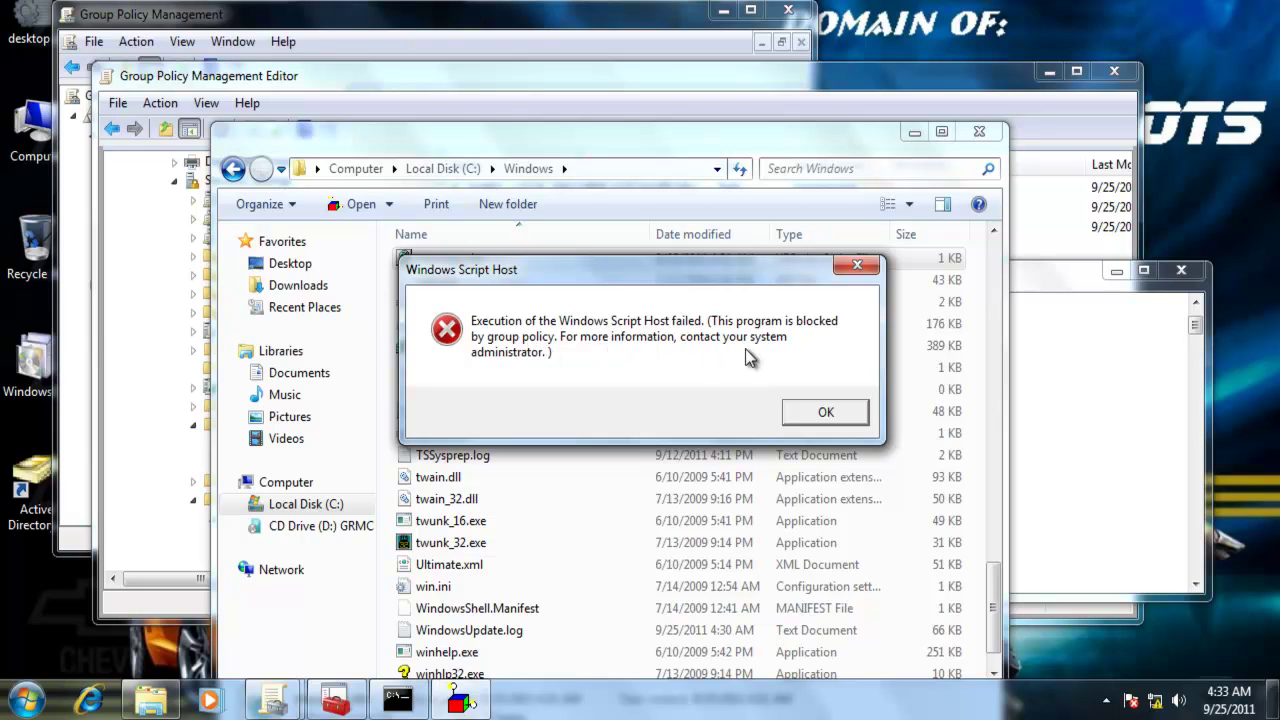
pyautogui.click(824, 410)
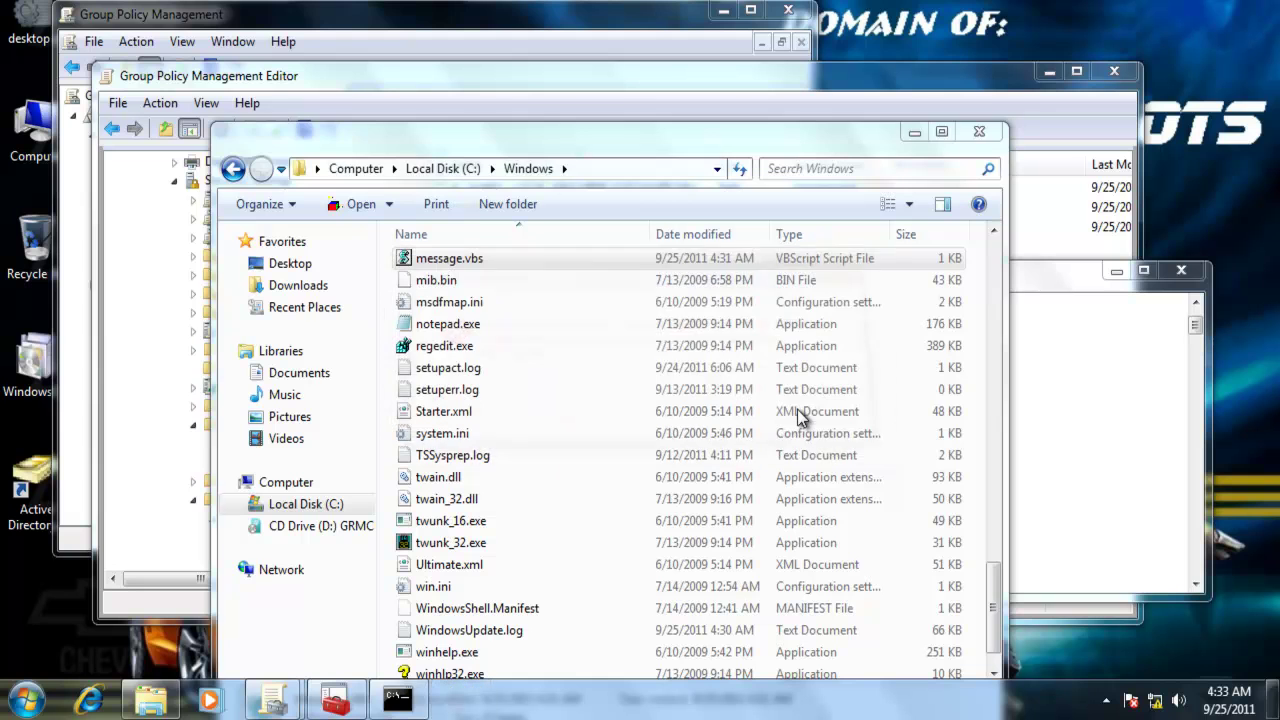
# Copy message.vbs from C:\Windows and paste it onto the desktop.
pyautogui.rightClick(487, 260)
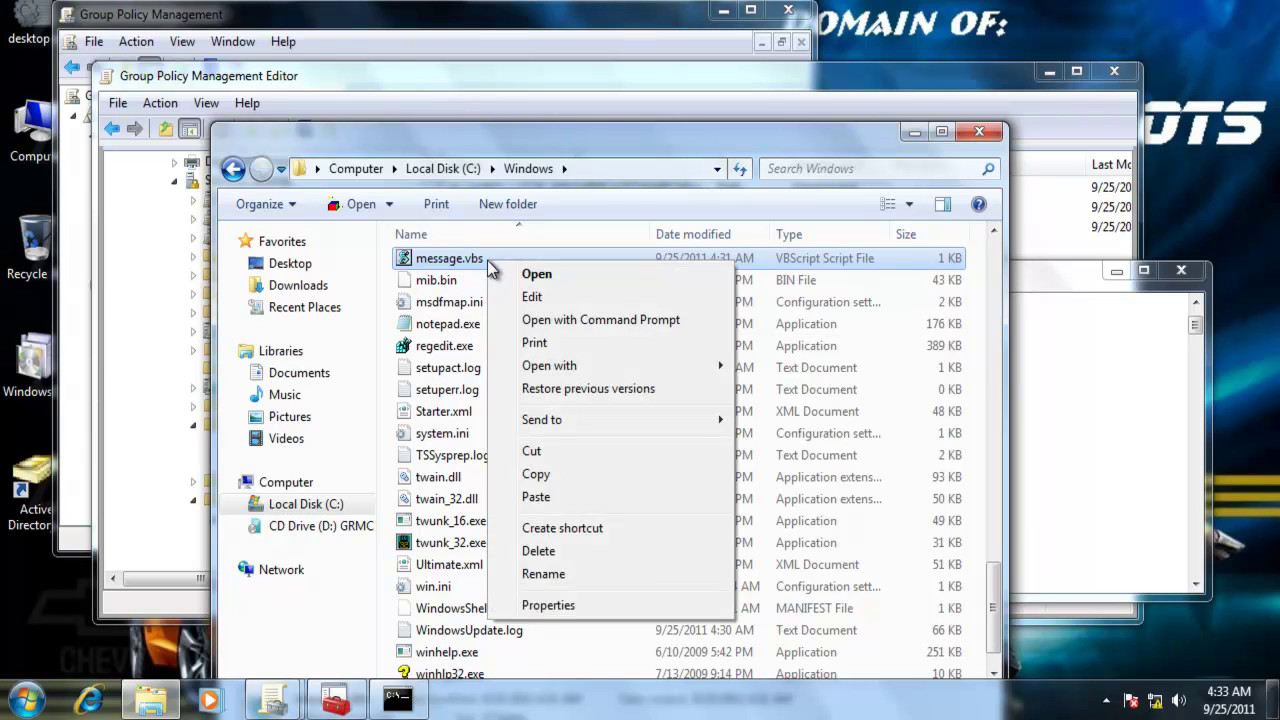
pyautogui.click(541, 474)
pyautogui.click(604, 168)
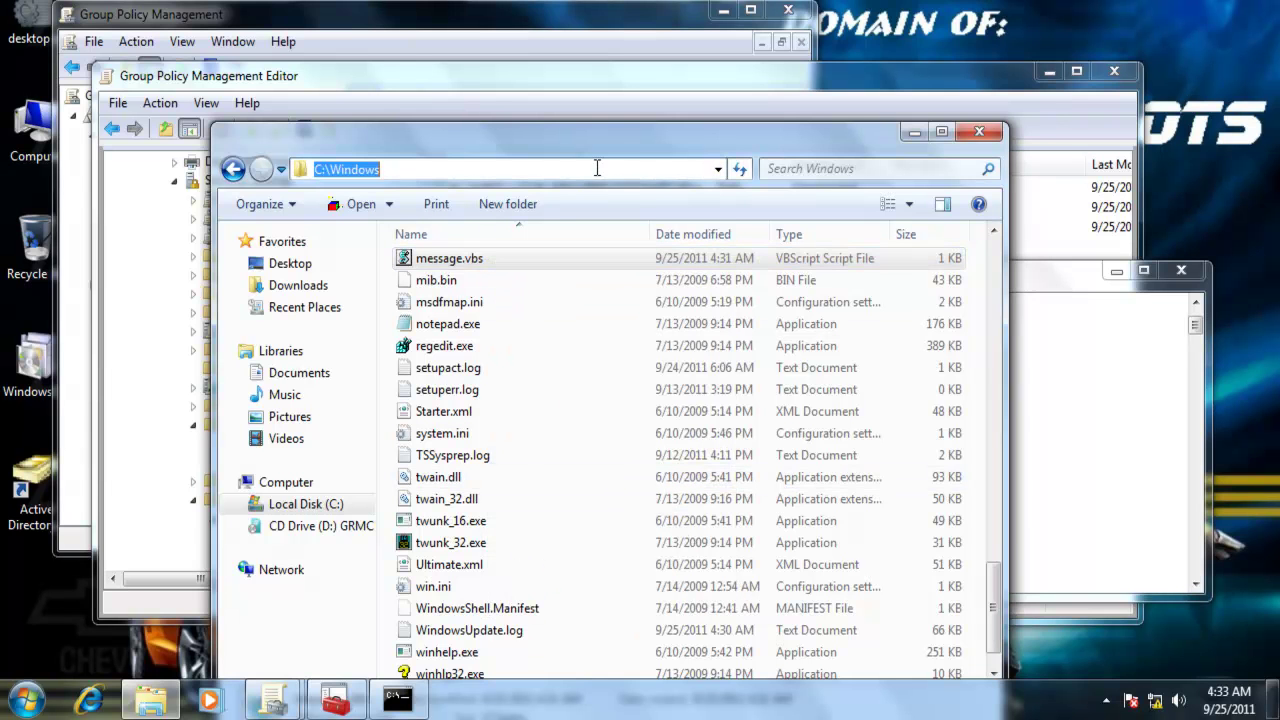
pyautogui.moveTo(494, 146); pyautogui.dragTo(560, 159)
pyautogui.click(476, 187)
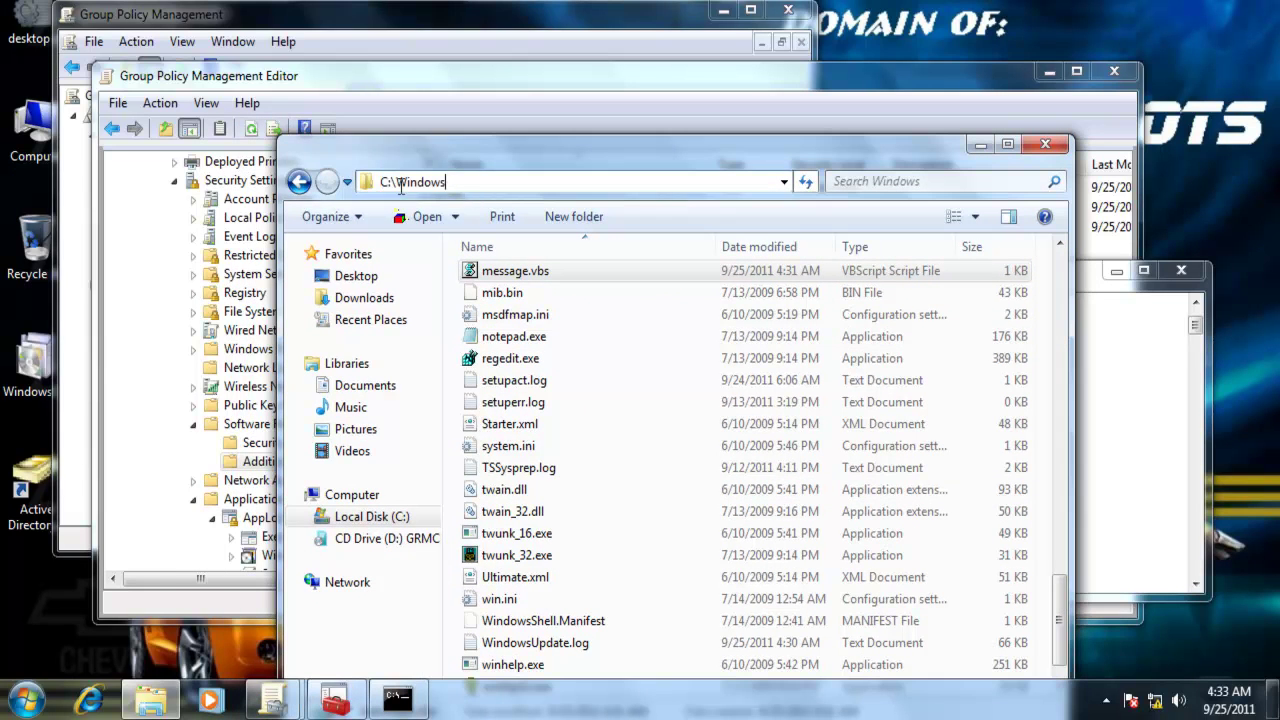
pyautogui.click(536, 276)
pyautogui.rightClick(536, 272)
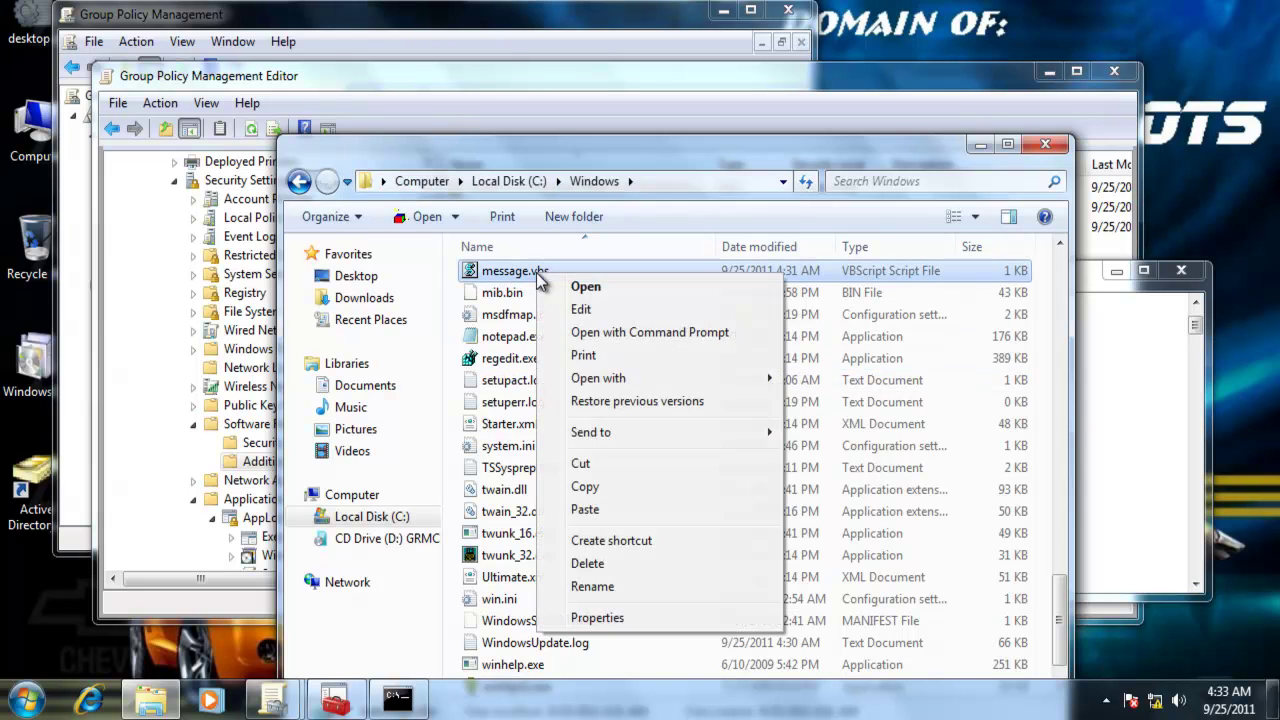
pyautogui.click(583, 487)
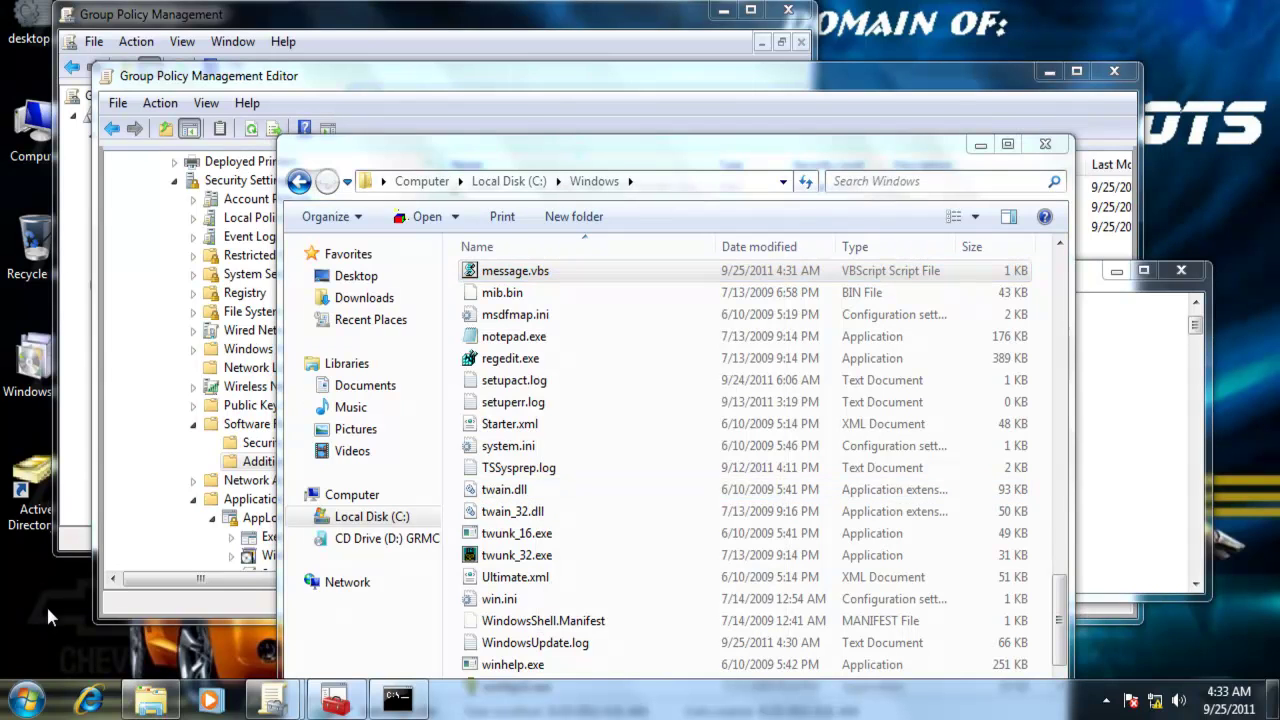
pyautogui.rightClick(46, 604)
pyautogui.click(85, 435)
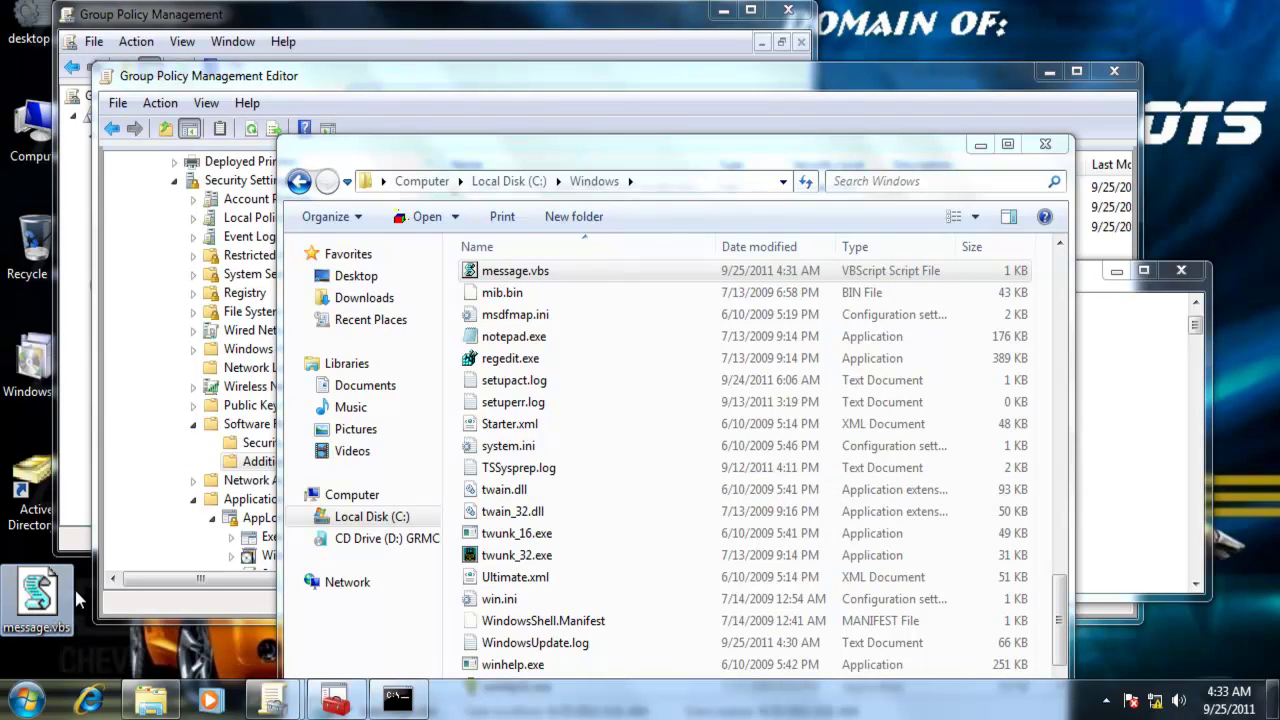
# Run the message.vbs copy on the desktop to test the path rule, and dismiss the resulting dialog.
pyautogui.doubleClick(45, 615)
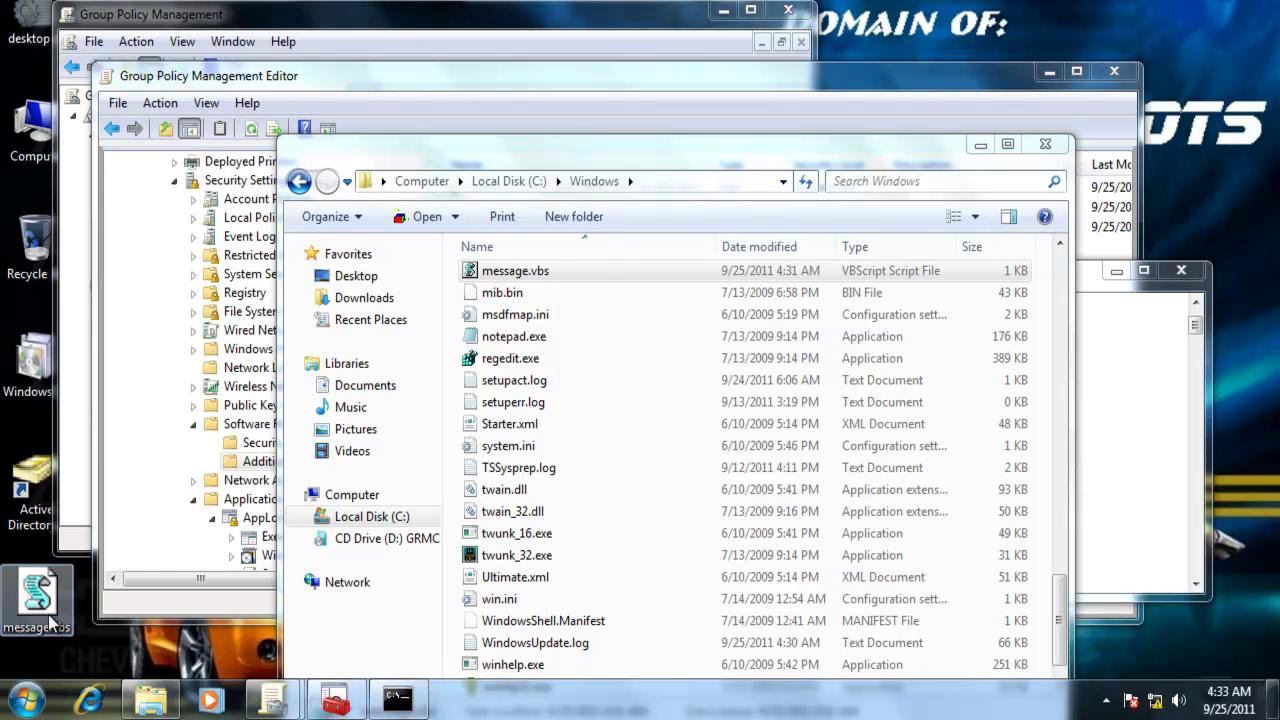
pyautogui.moveTo(645, 295); pyautogui.dragTo(764, 417)
pyautogui.click(768, 519)
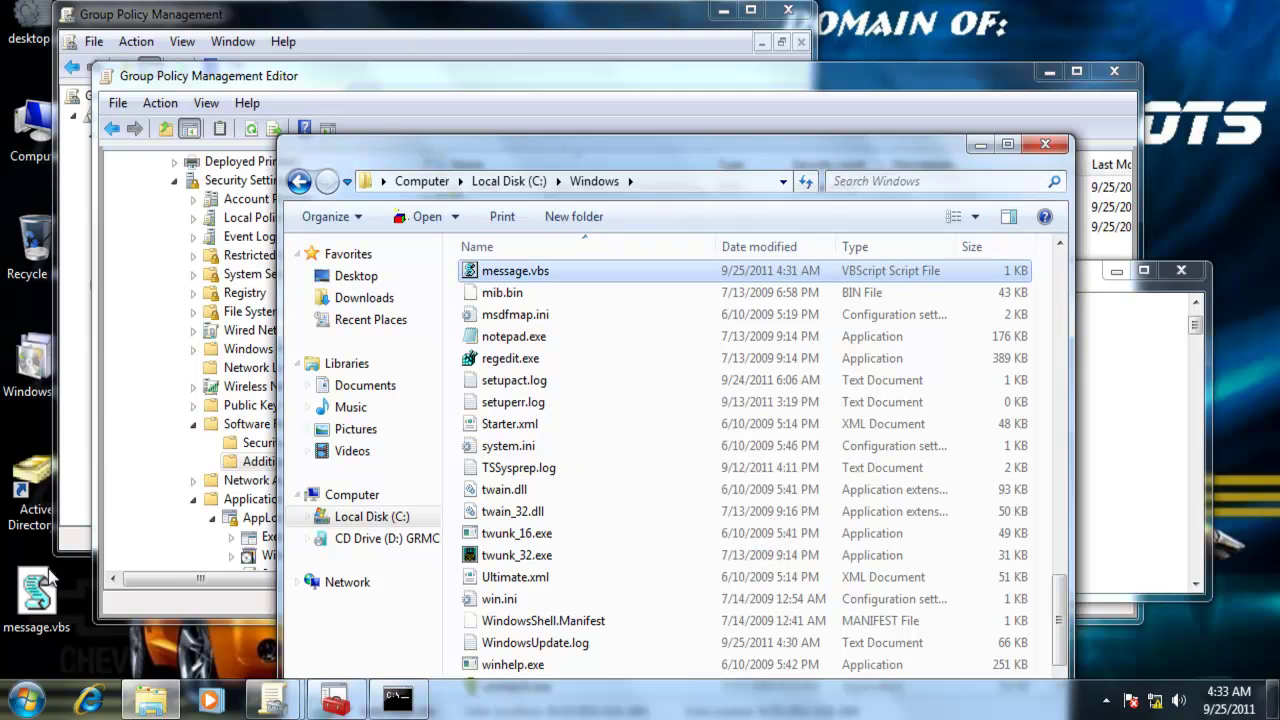
# Delete the message.vbs copy from the desktop and empty the Recycle Bin.
pyautogui.rightClick(55, 607)
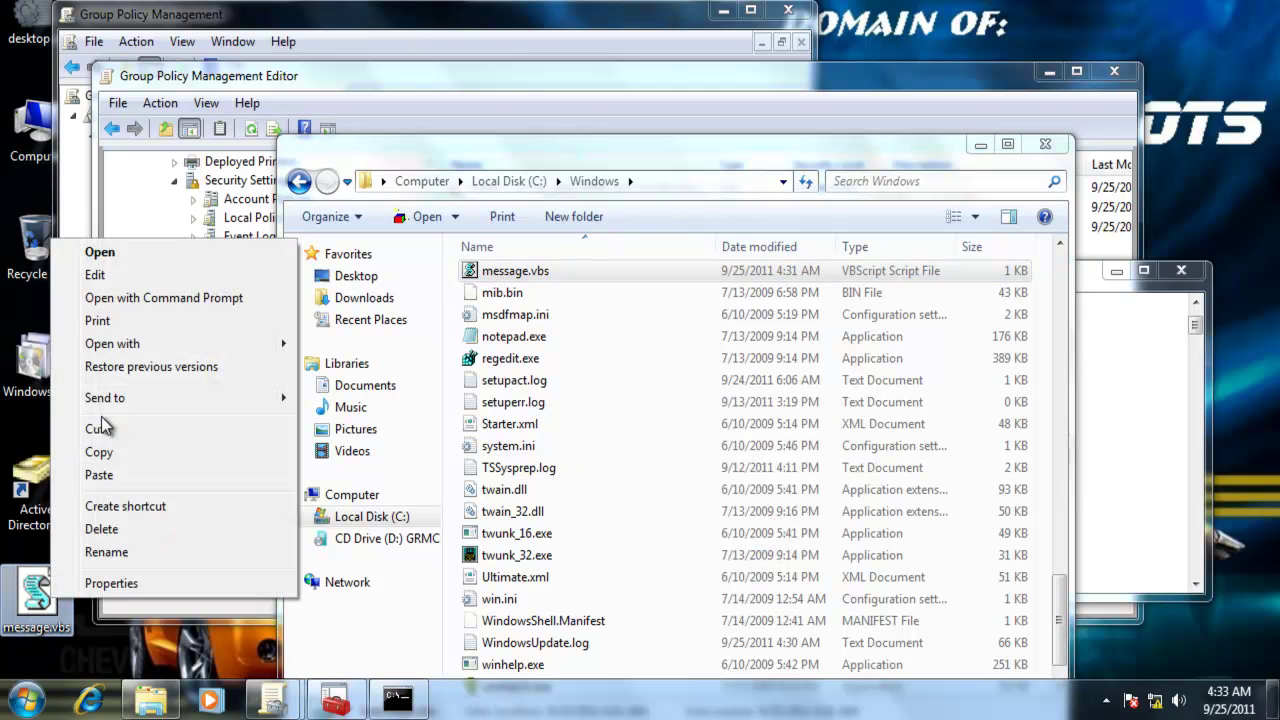
pyautogui.click(101, 529)
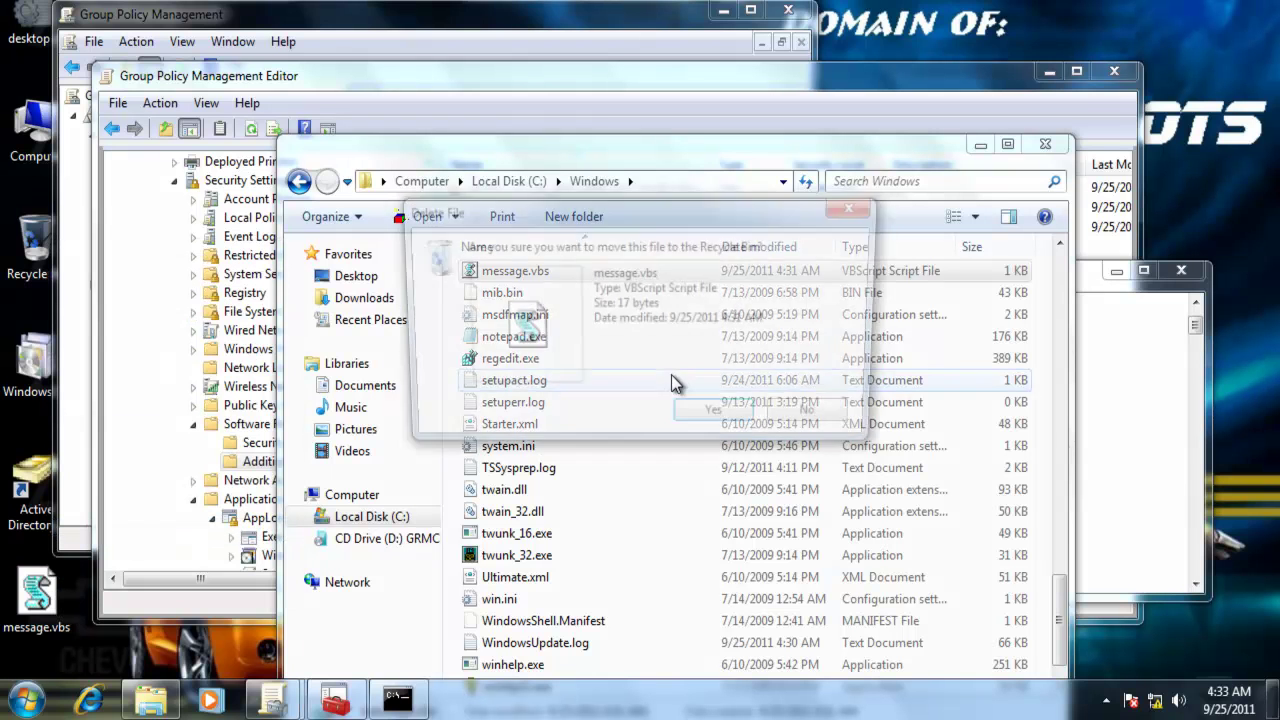
pyautogui.click(725, 420)
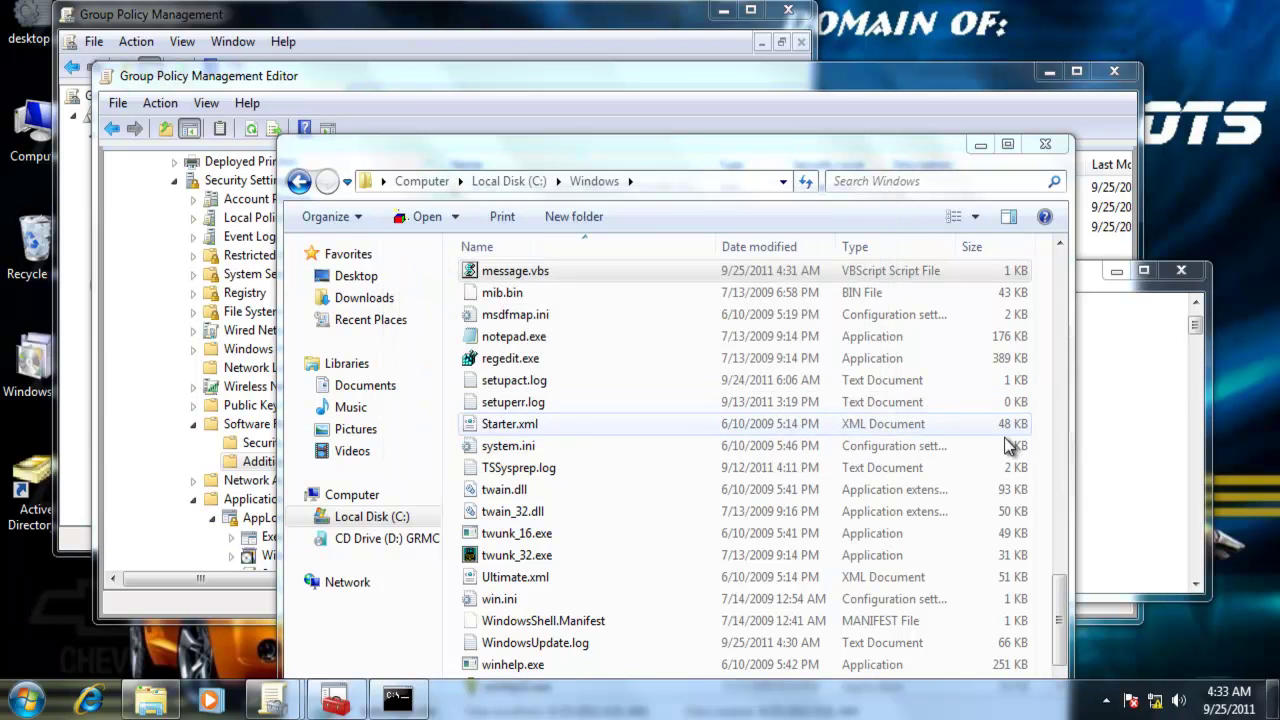
pyautogui.rightClick(36, 246)
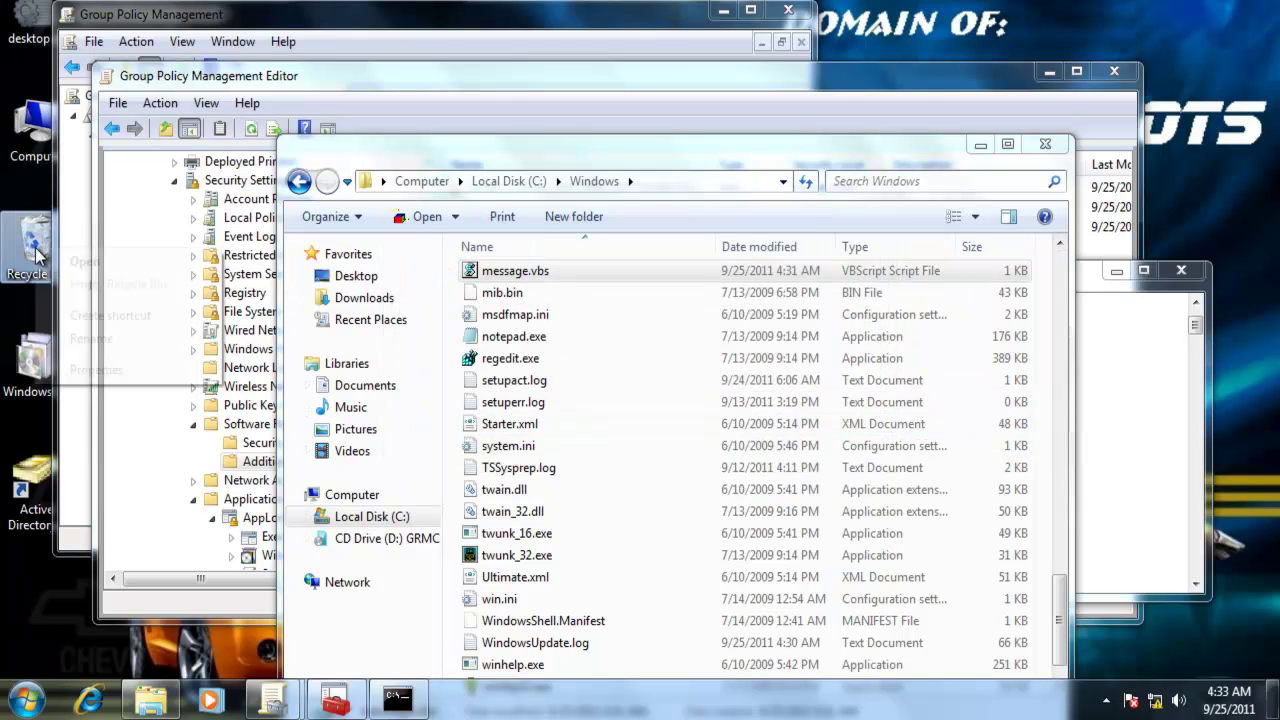
pyautogui.click(98, 288)
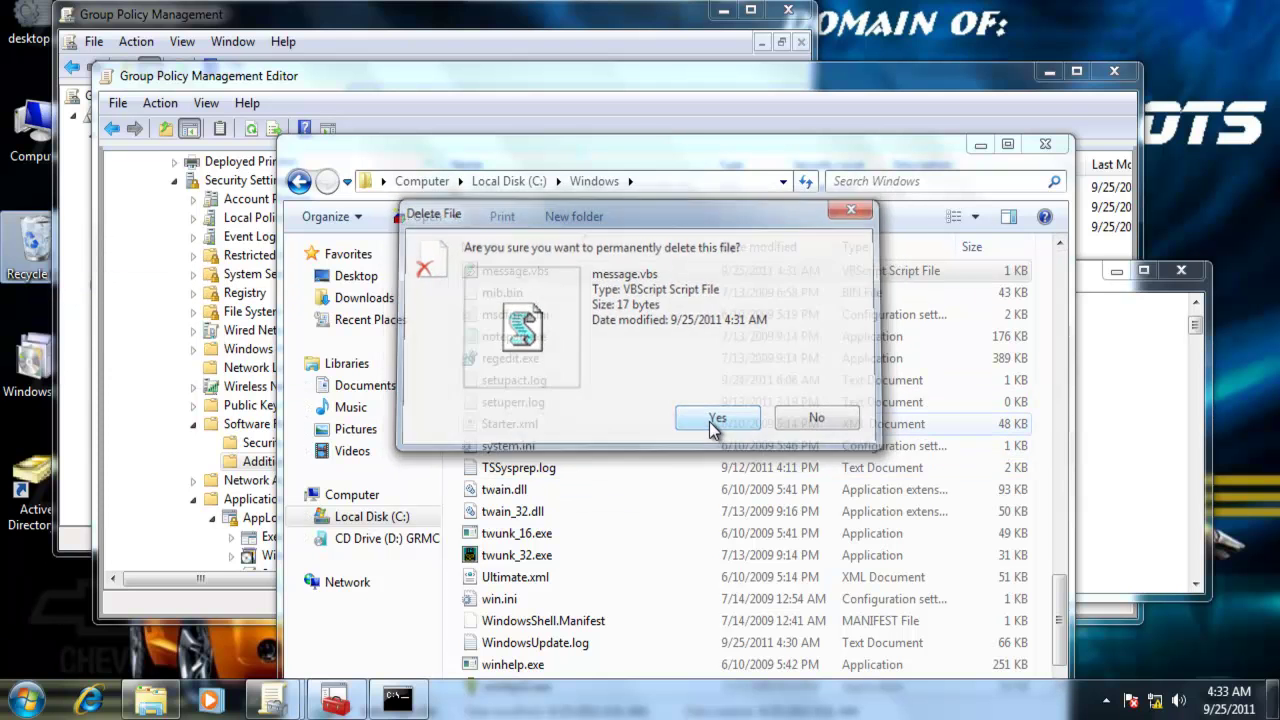
pyautogui.click(717, 420)
# Delete the C:\Windows\message.vbs path rule from Additional Rules in the Group Policy Management Editor.
pyautogui.click(1113, 403)
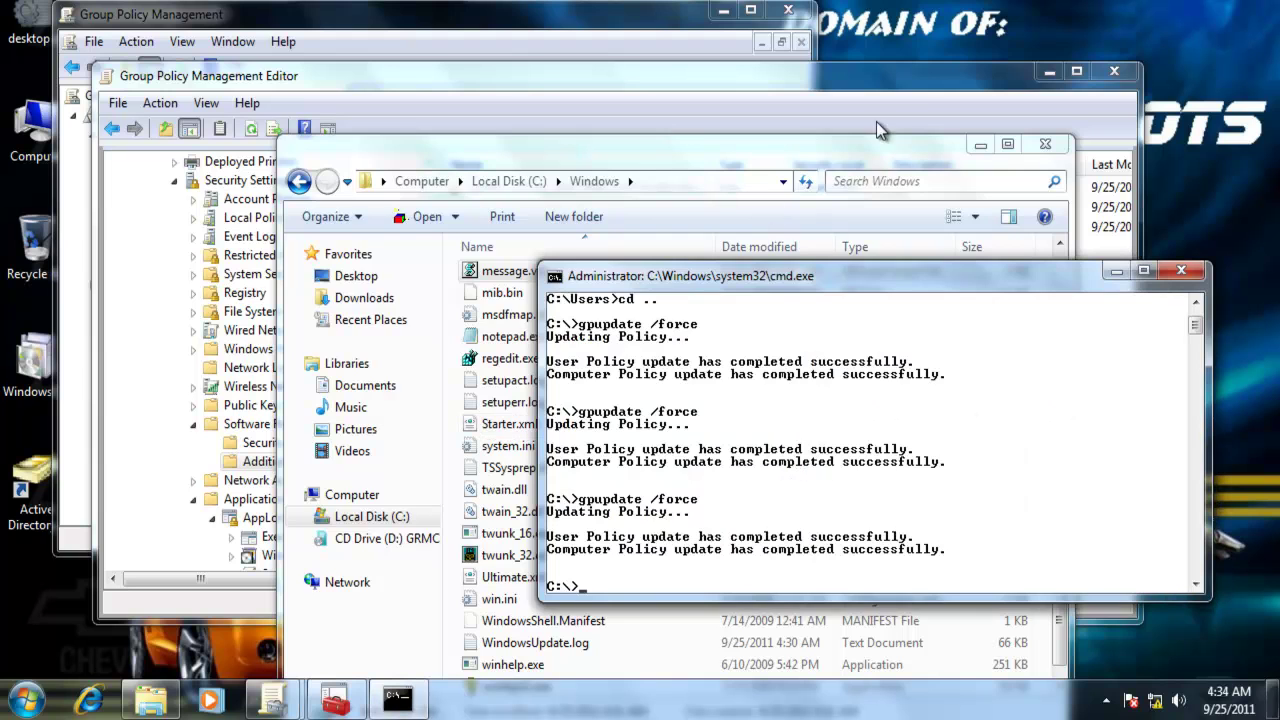
pyautogui.click(912, 84)
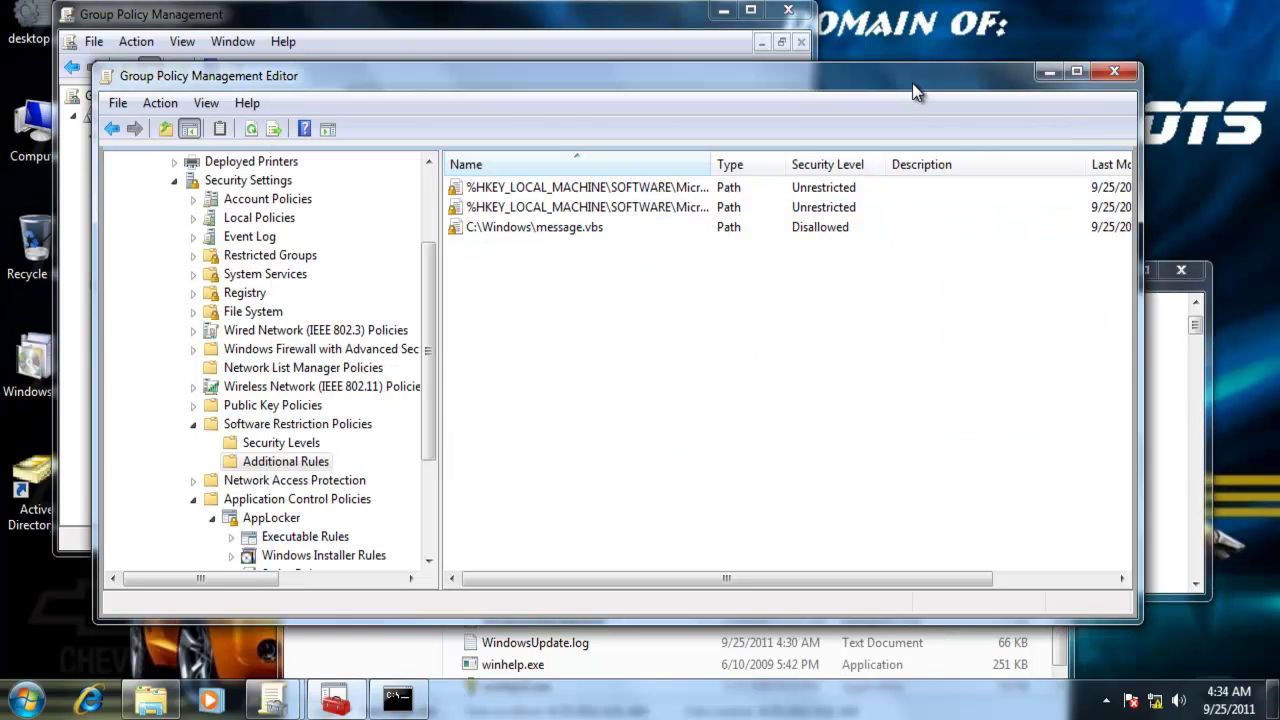
pyautogui.click(575, 226)
pyautogui.rightClick(575, 226)
pyautogui.click(620, 236)
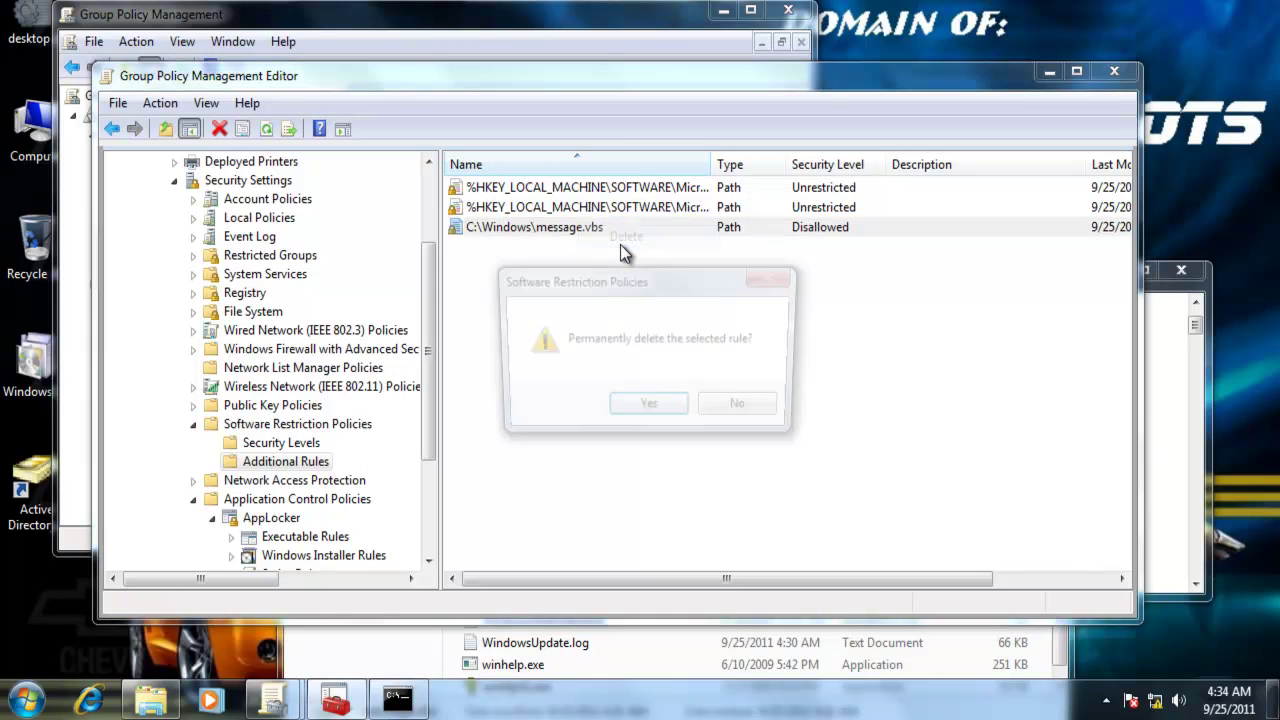
pyautogui.click(649, 402)
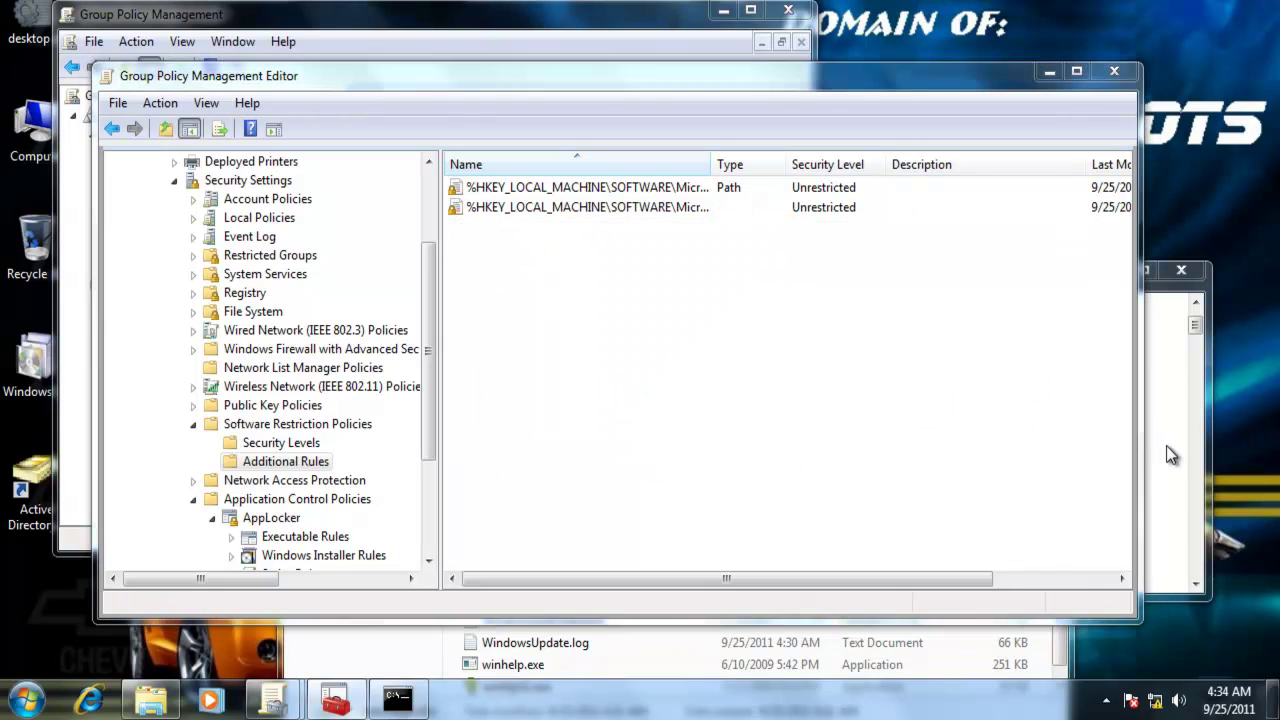
# Rerun gpupdate /force in the Command Prompt to apply the removal of the path rule.
pyautogui.click(1172, 455)
pyautogui.press('Up')
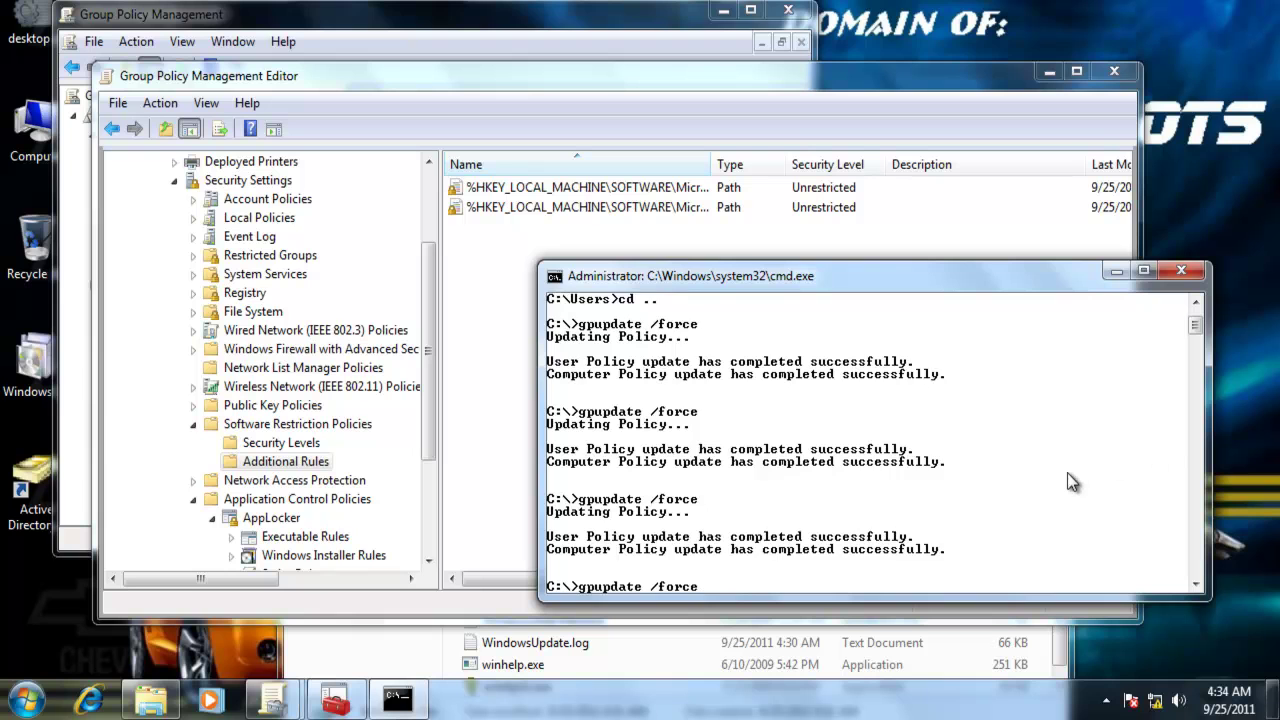
pyautogui.press('Return')
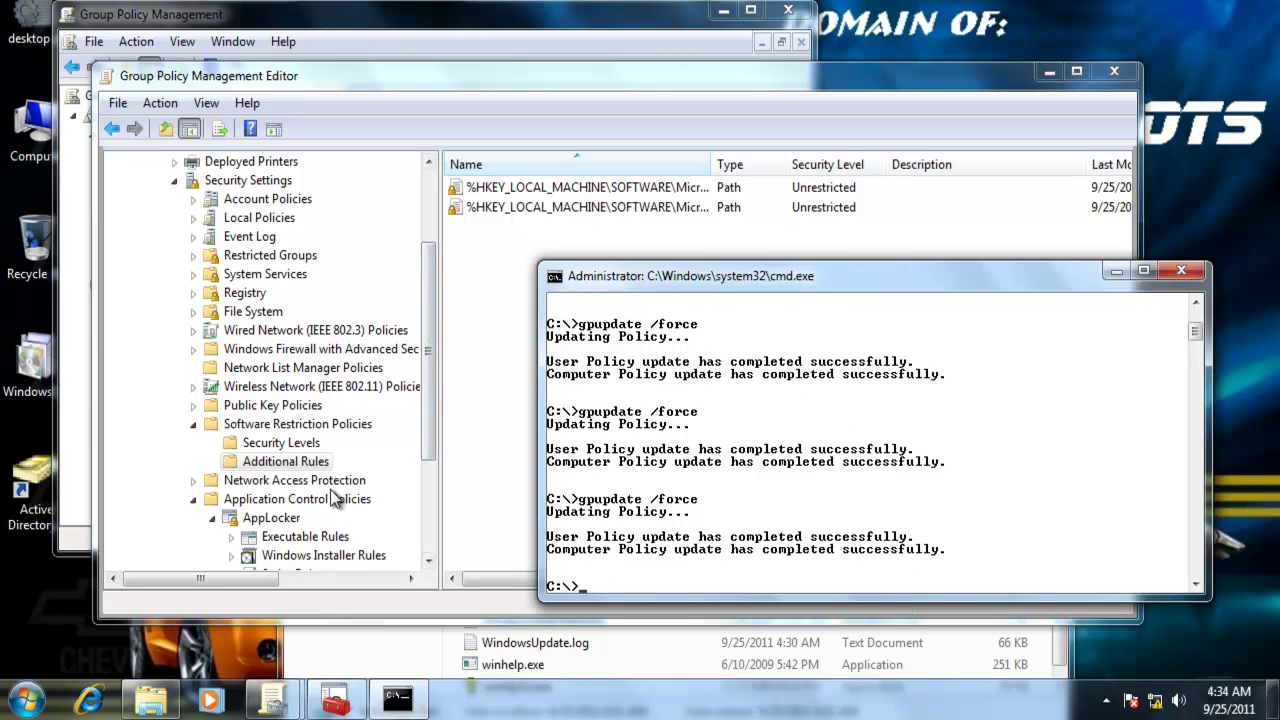
# Start a new hash rule under Additional Rules and load message.vbs from C:\Windows as the file to hash.
pyautogui.click(308, 461)
pyautogui.rightClick(308, 461)
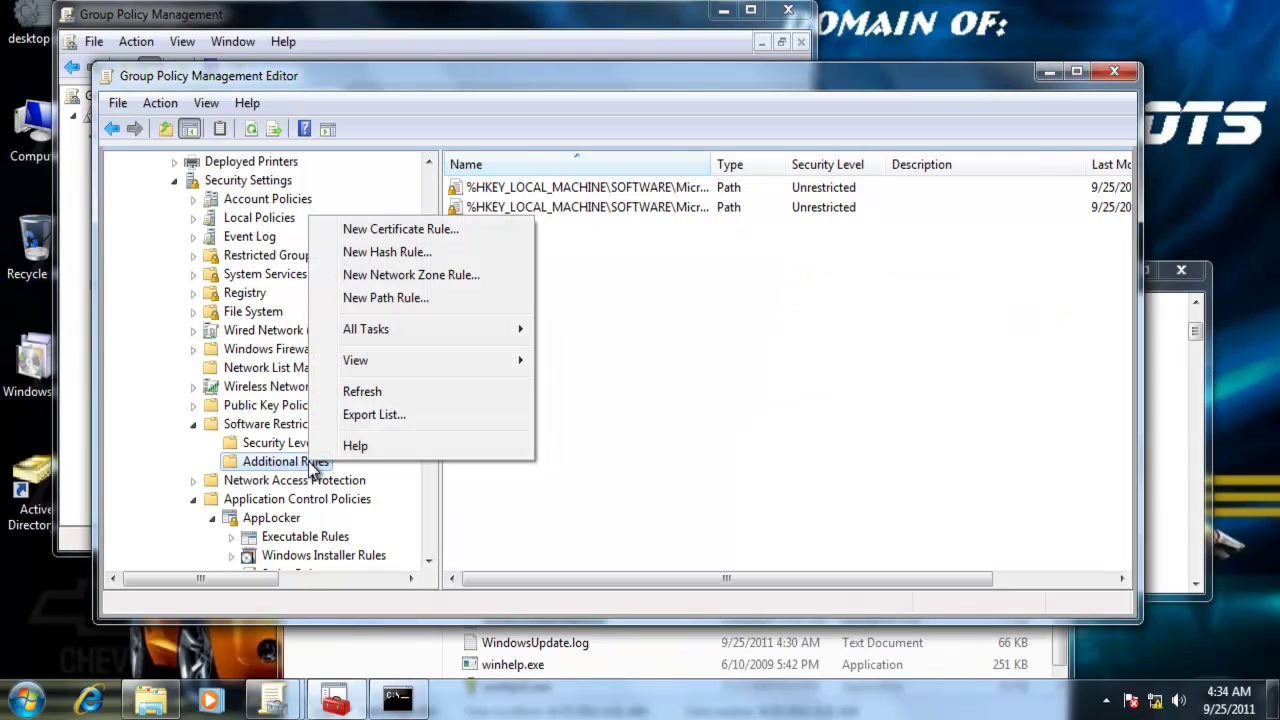
pyautogui.click(420, 252)
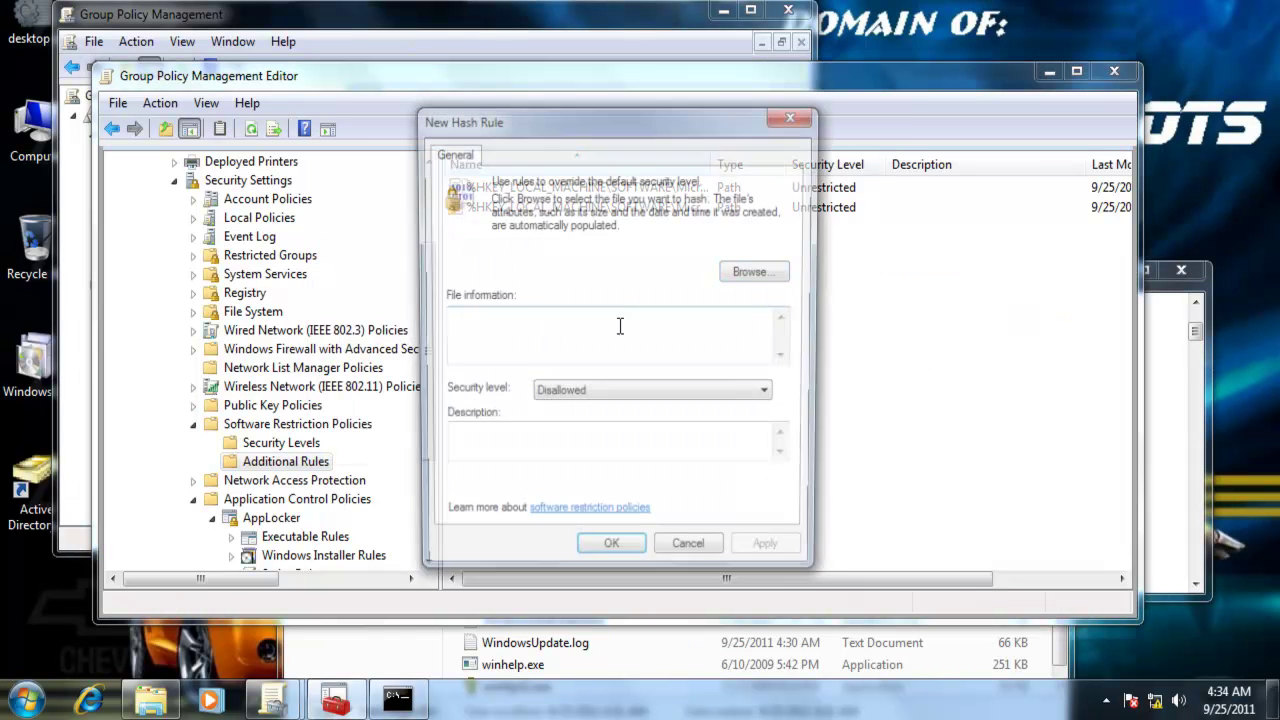
pyautogui.click(745, 275)
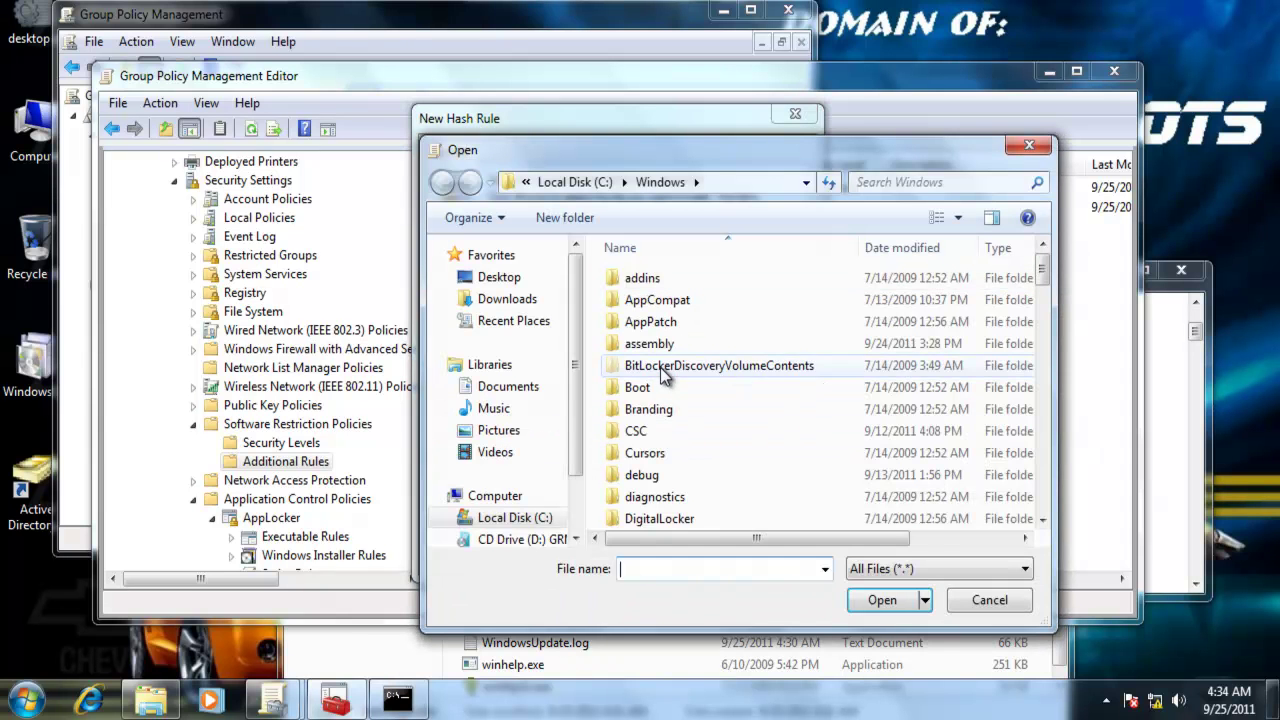
pyautogui.press('m')
pyautogui.press('m')
pyautogui.press('m')
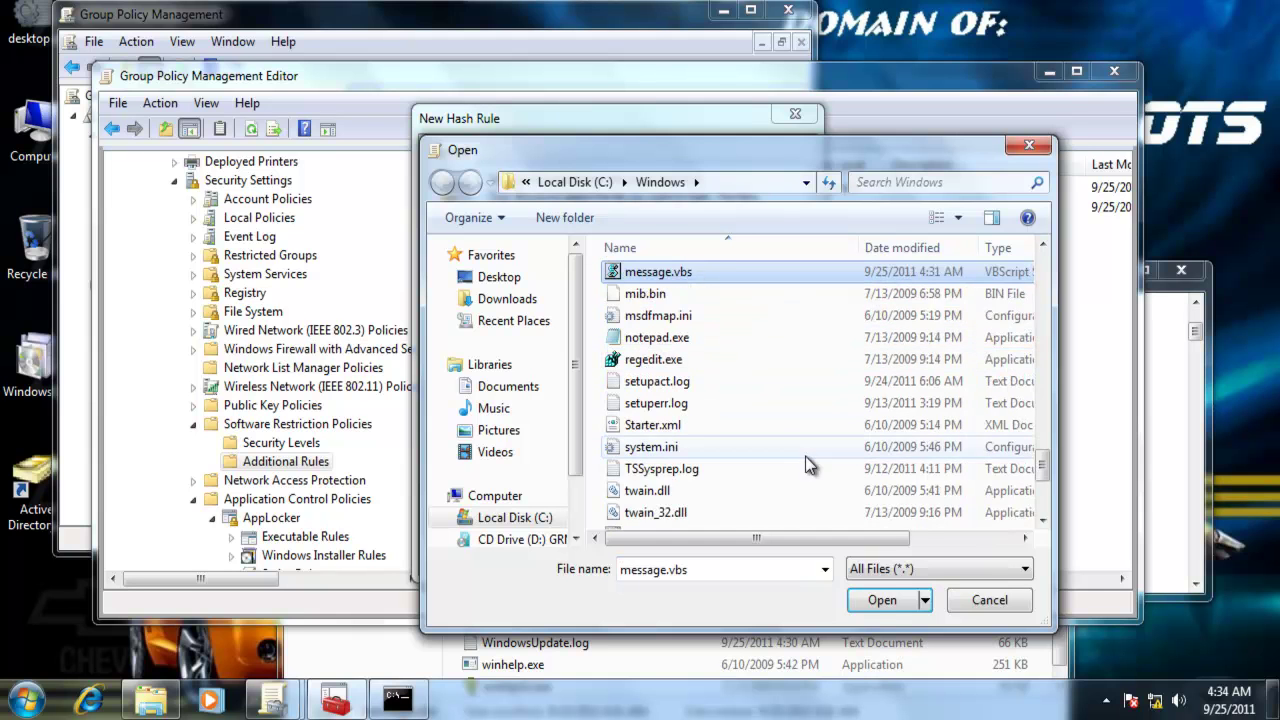
pyautogui.click(870, 601)
# Review the hashed file information and create the message.vbs hash rule with the security level Disallowed.
pyautogui.click(600, 345)
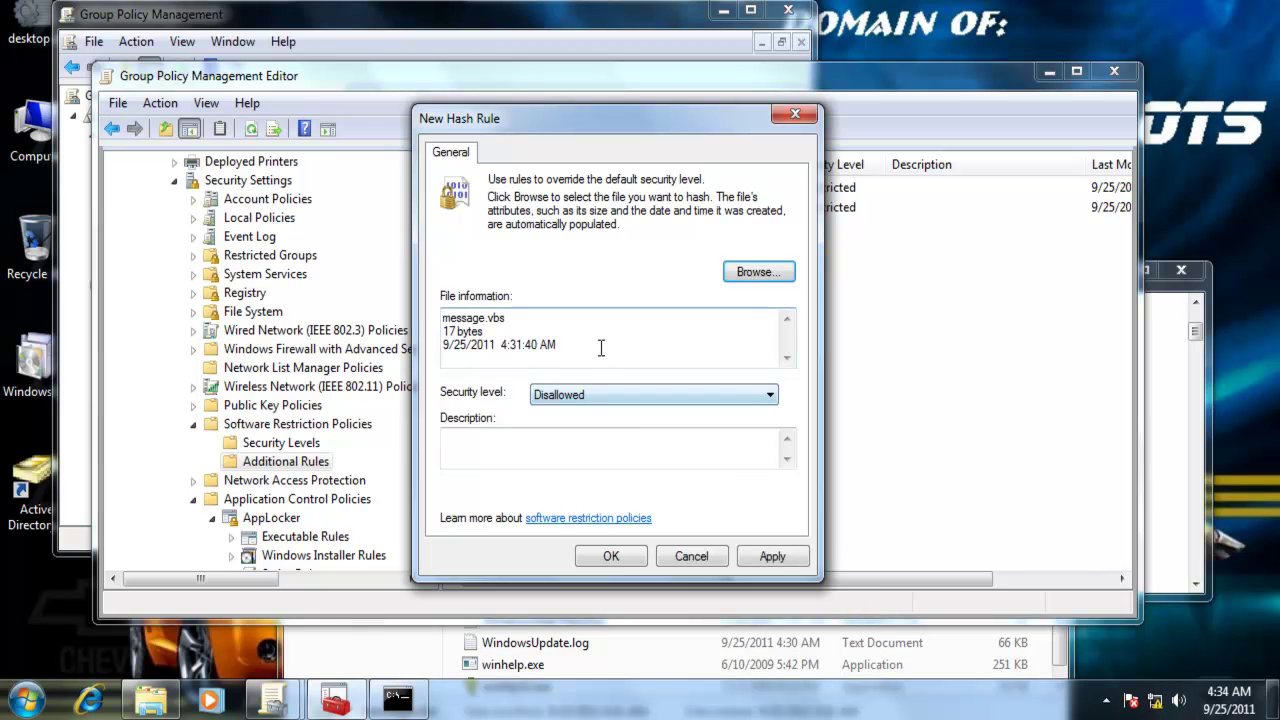
pyautogui.moveTo(448, 345); pyautogui.dragTo(425, 317)
pyautogui.click(580, 352)
pyautogui.moveTo(550, 337); pyautogui.dragTo(424, 300)
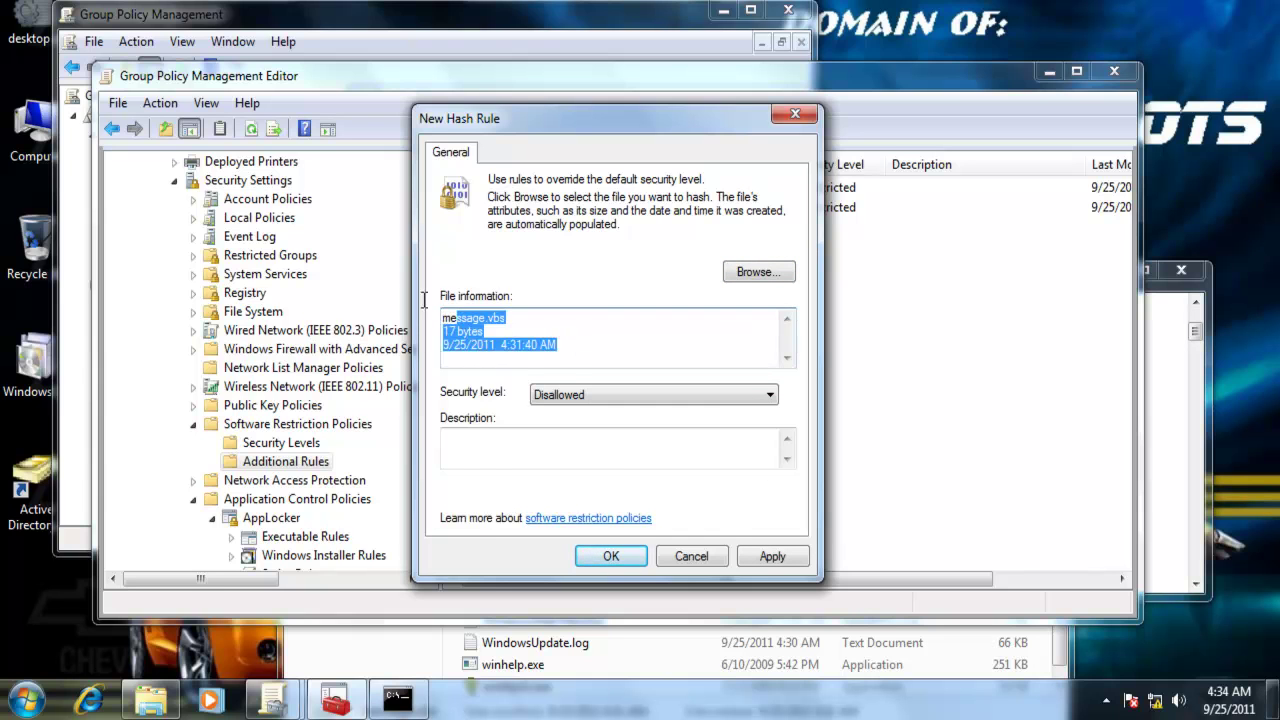
pyautogui.click(570, 345)
pyautogui.click(623, 555)
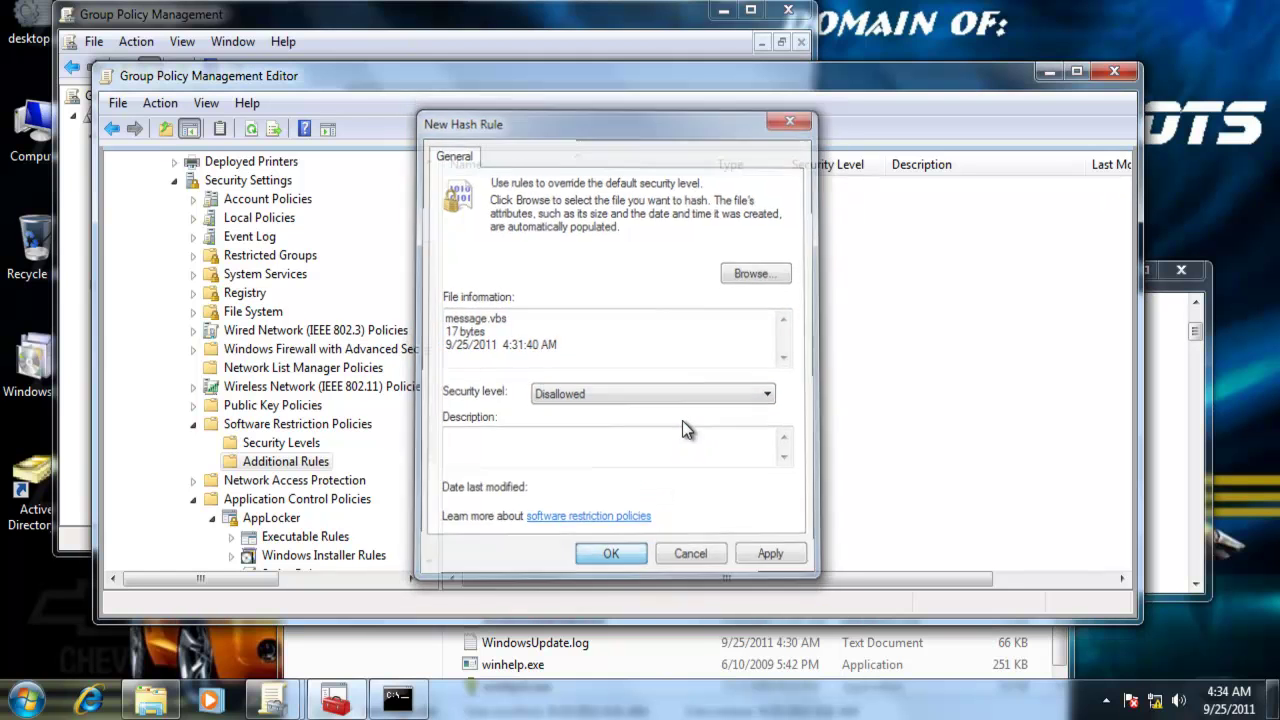
pyautogui.click(594, 228)
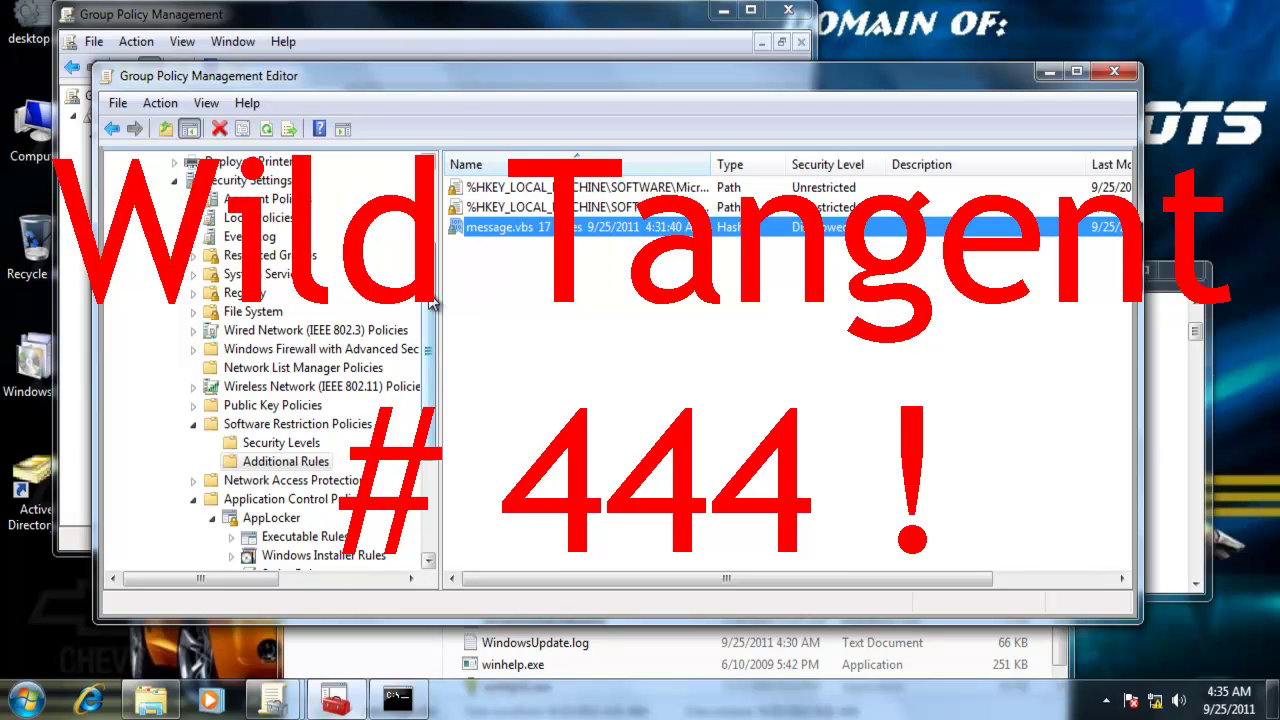
pyautogui.moveTo(430, 250); pyautogui.dragTo(432, 229)
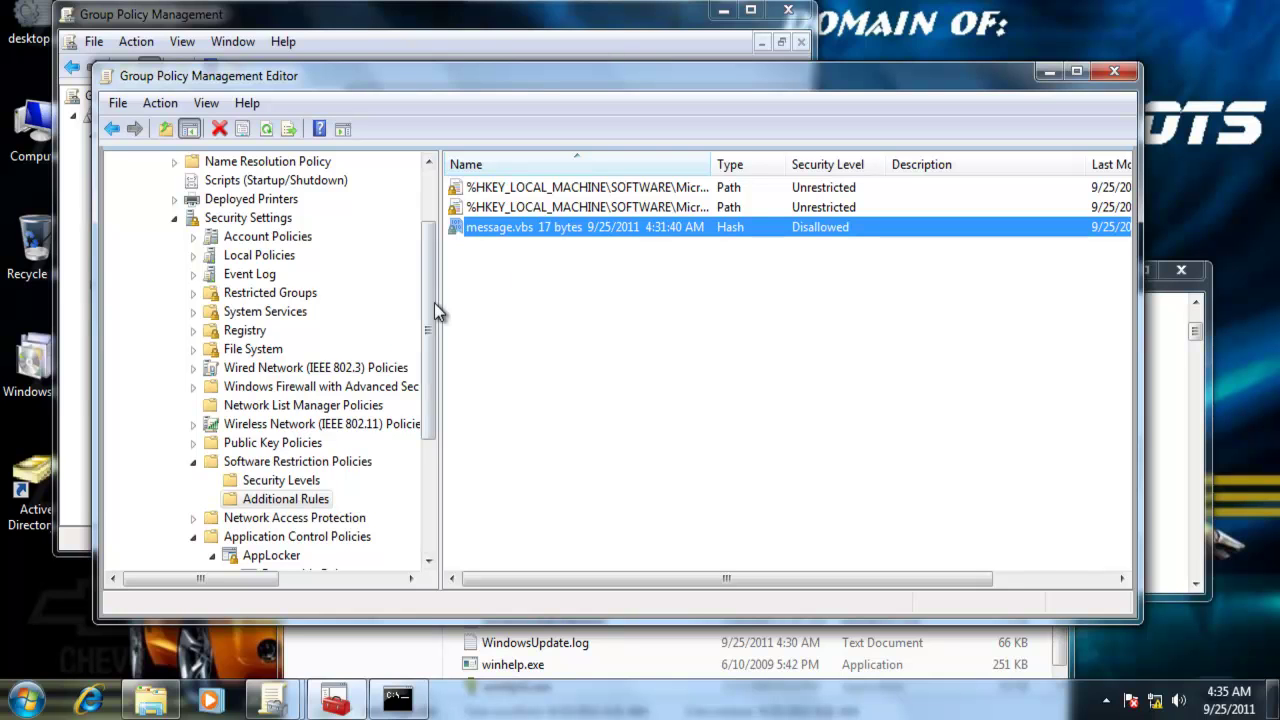
pyautogui.moveTo(435, 312); pyautogui.dragTo(434, 262)
pyautogui.moveTo(436, 200)
pyautogui.mouseDown()
pyautogui.moveTo(428, 166)
pyautogui.moveTo(432, 255)
pyautogui.moveTo(424, 210)
pyautogui.mouseUp()
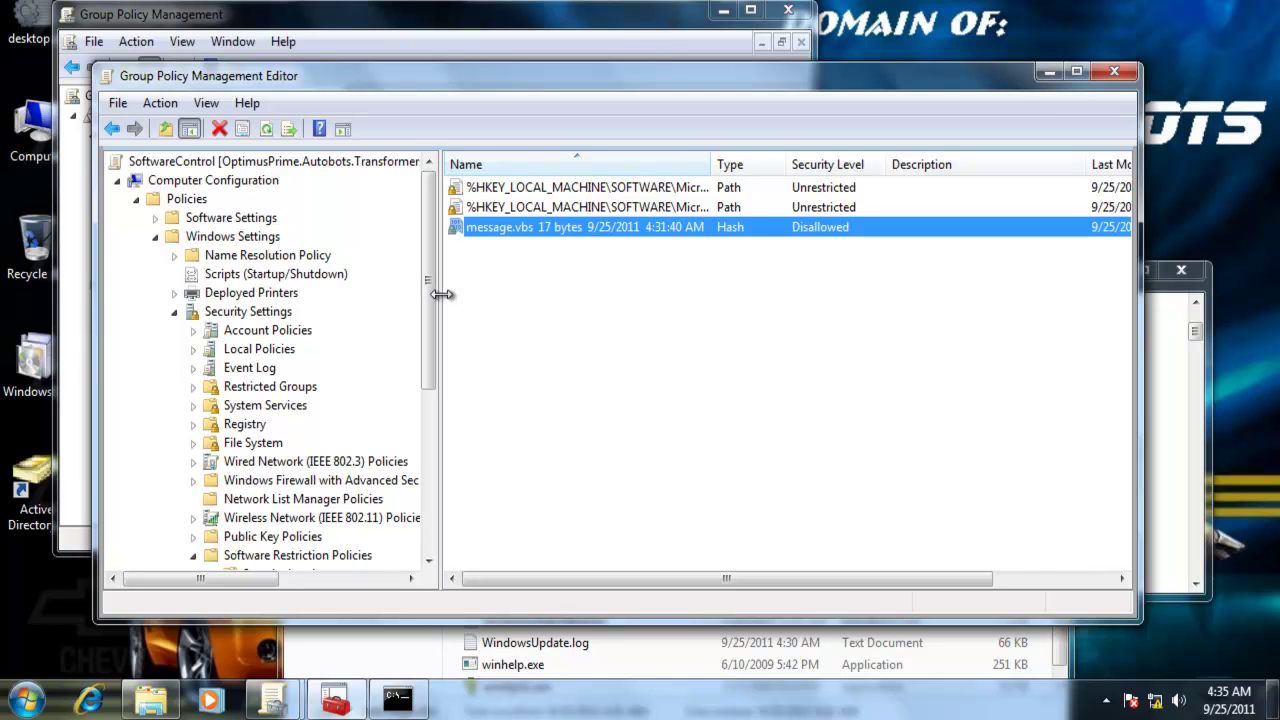
pyautogui.moveTo(430, 222); pyautogui.dragTo(439, 289)
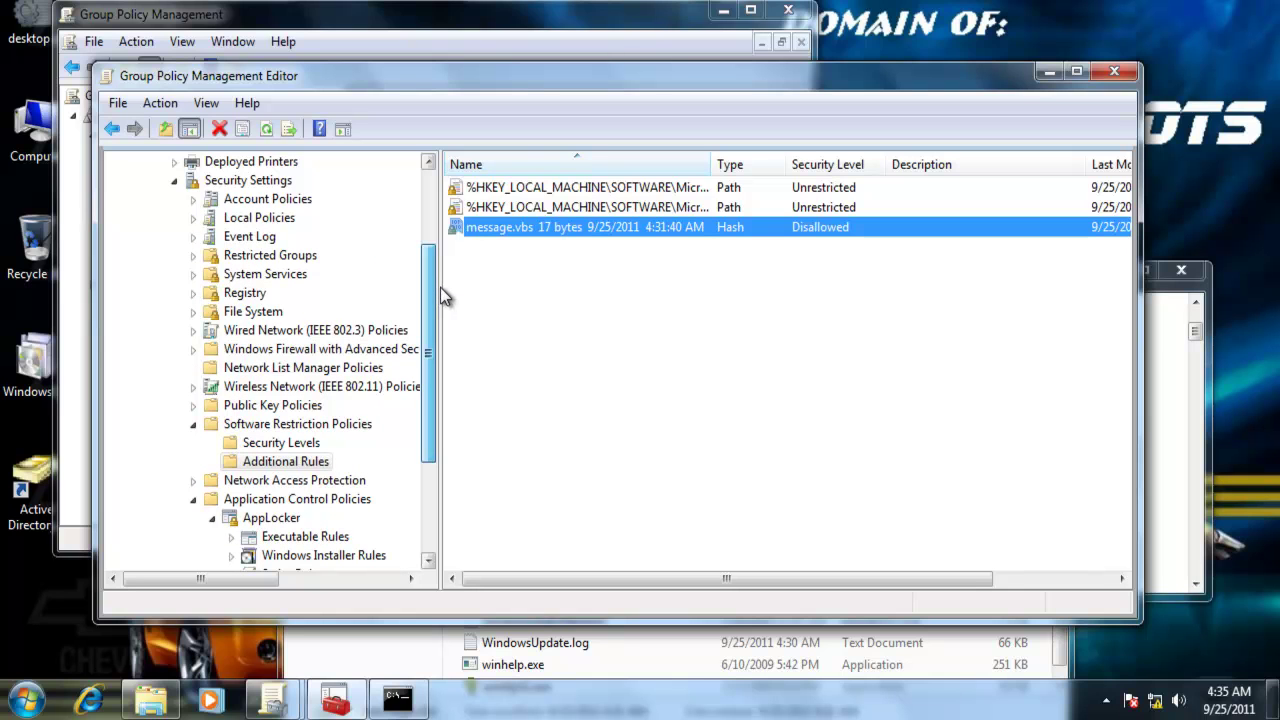
pyautogui.click(568, 321)
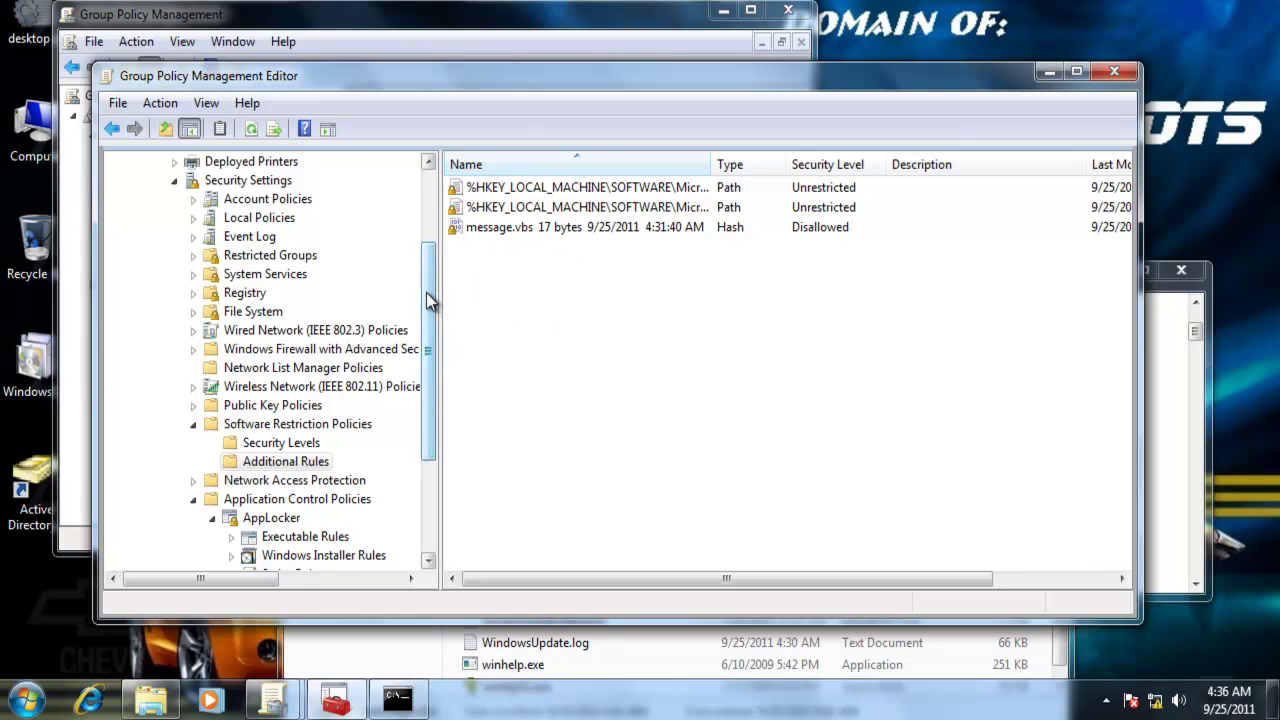
pyautogui.moveTo(424, 305); pyautogui.dragTo(428, 323)
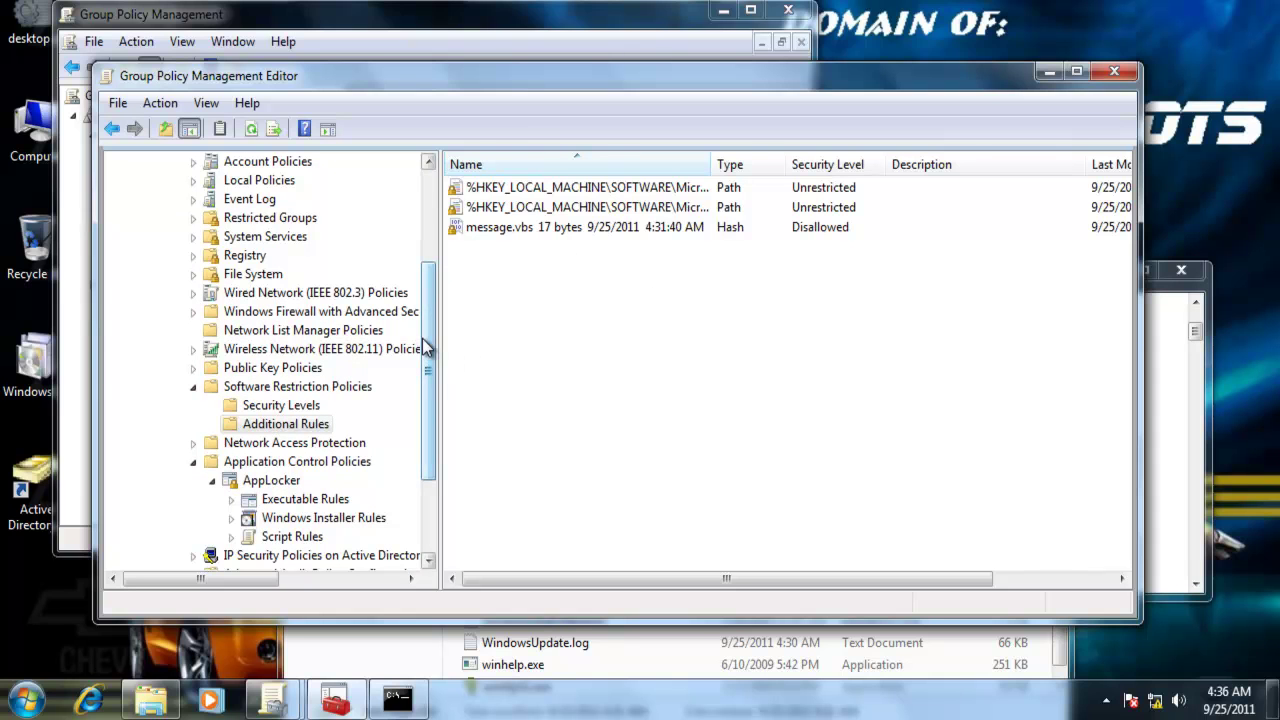
pyautogui.moveTo(428, 349); pyautogui.dragTo(430, 375)
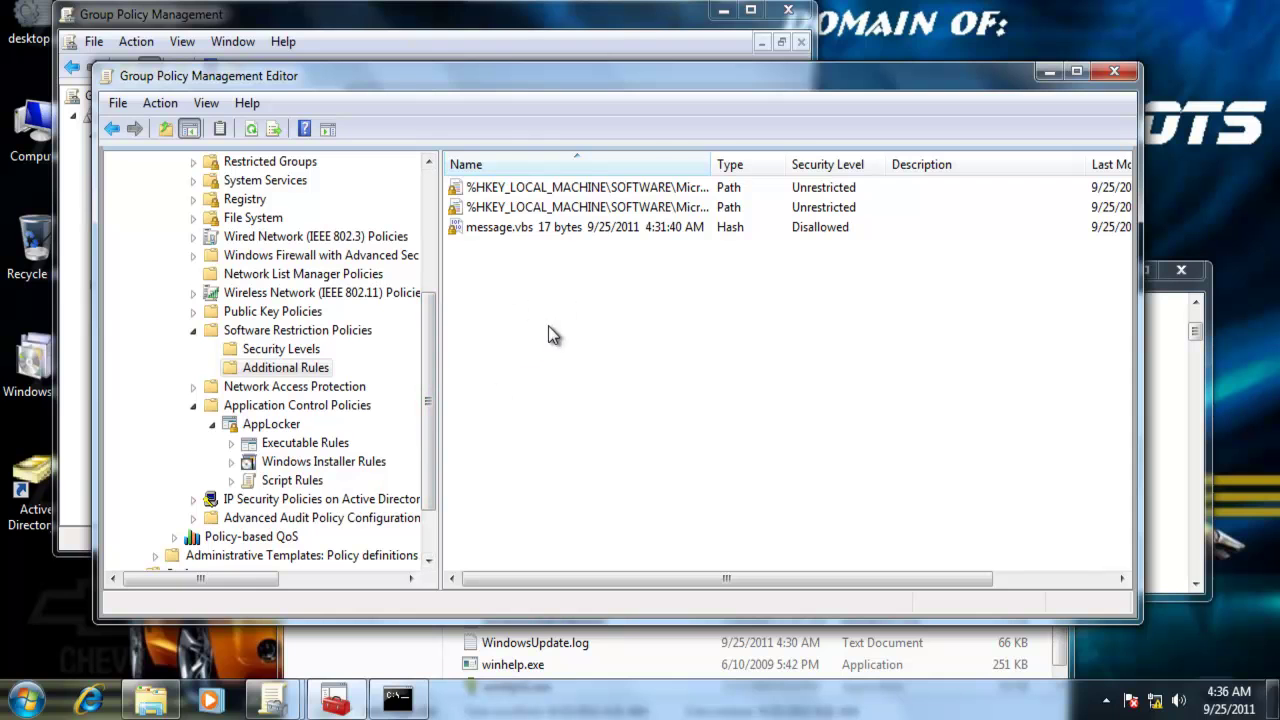
# Rerun gpupdate /force in the Command Prompt to apply the message.vbs hash rule.
pyautogui.click(1179, 425)
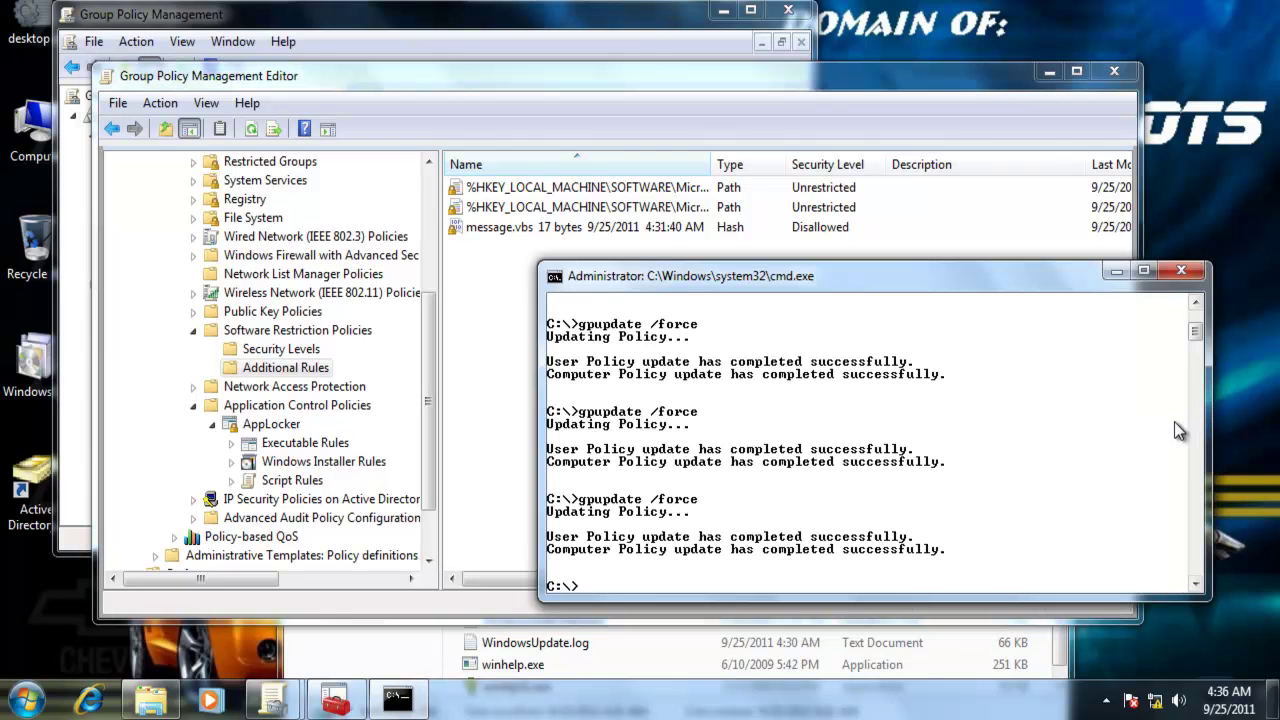
pyautogui.press('Up')
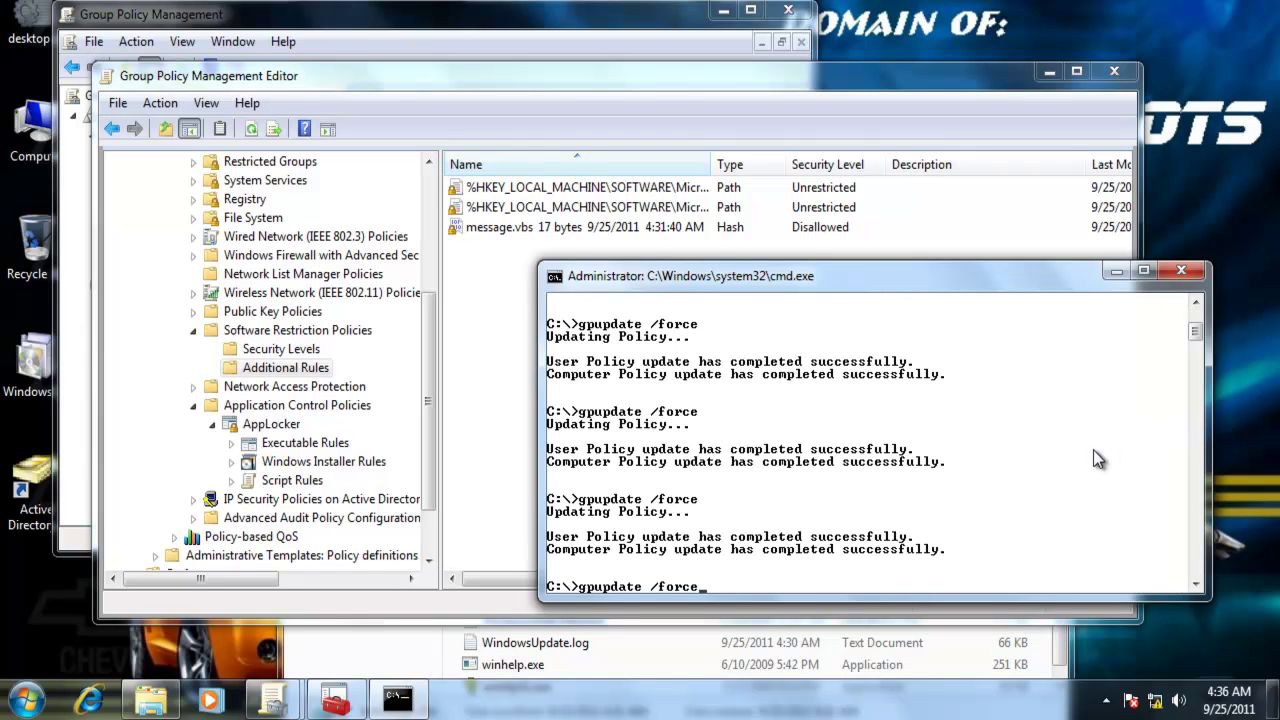
pyautogui.press('Return')
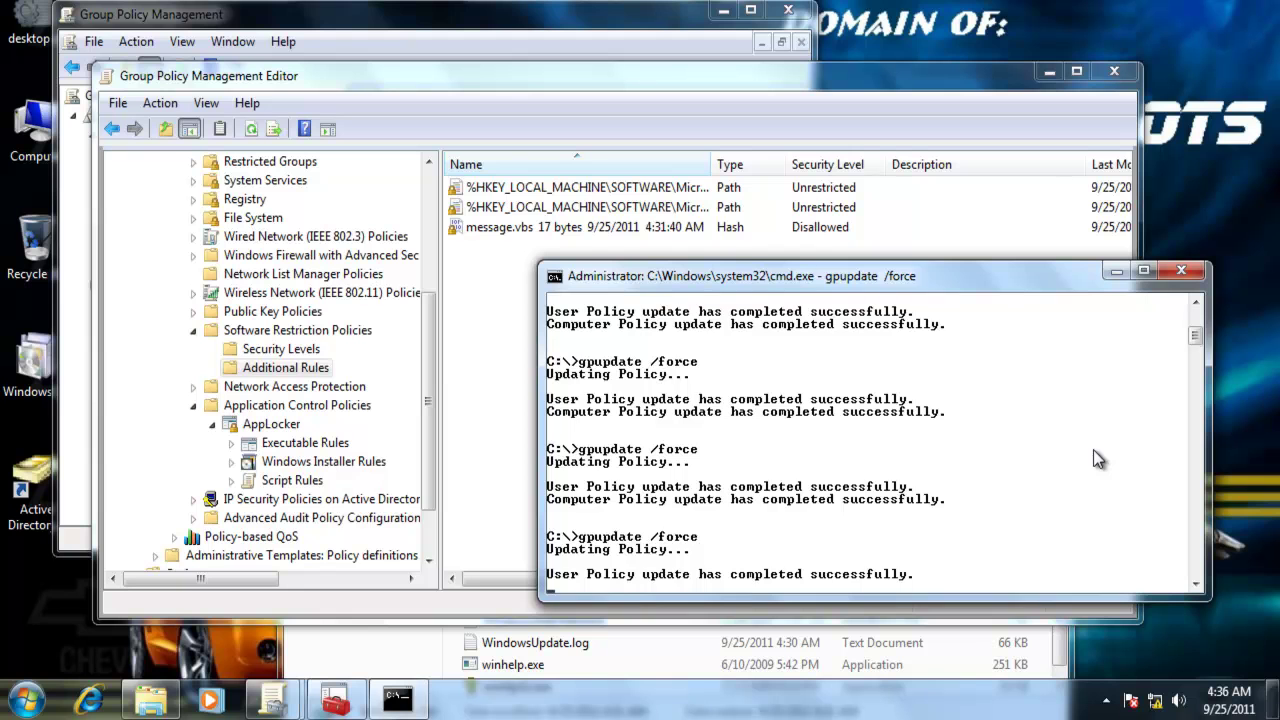
# Try to run message.vbs from C:\Windows to test the hash rule, and dismiss the resulting dialog.
pyautogui.click(380, 666)
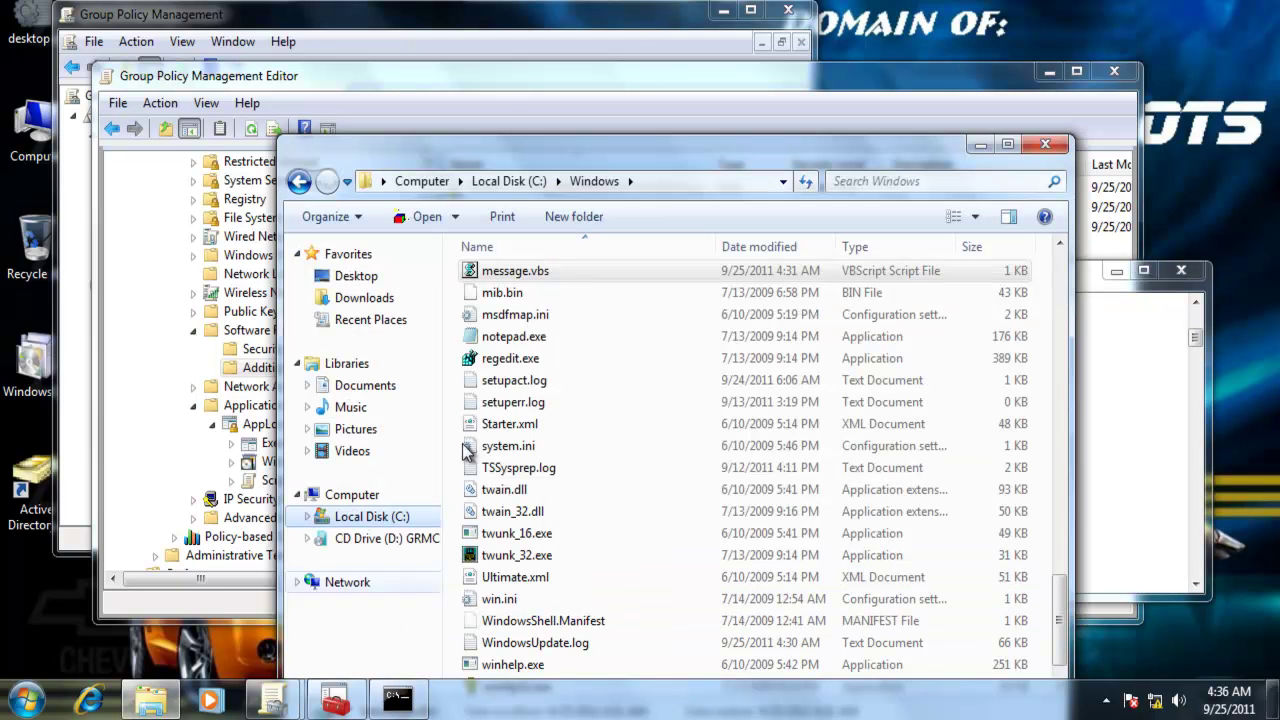
pyautogui.click(661, 180)
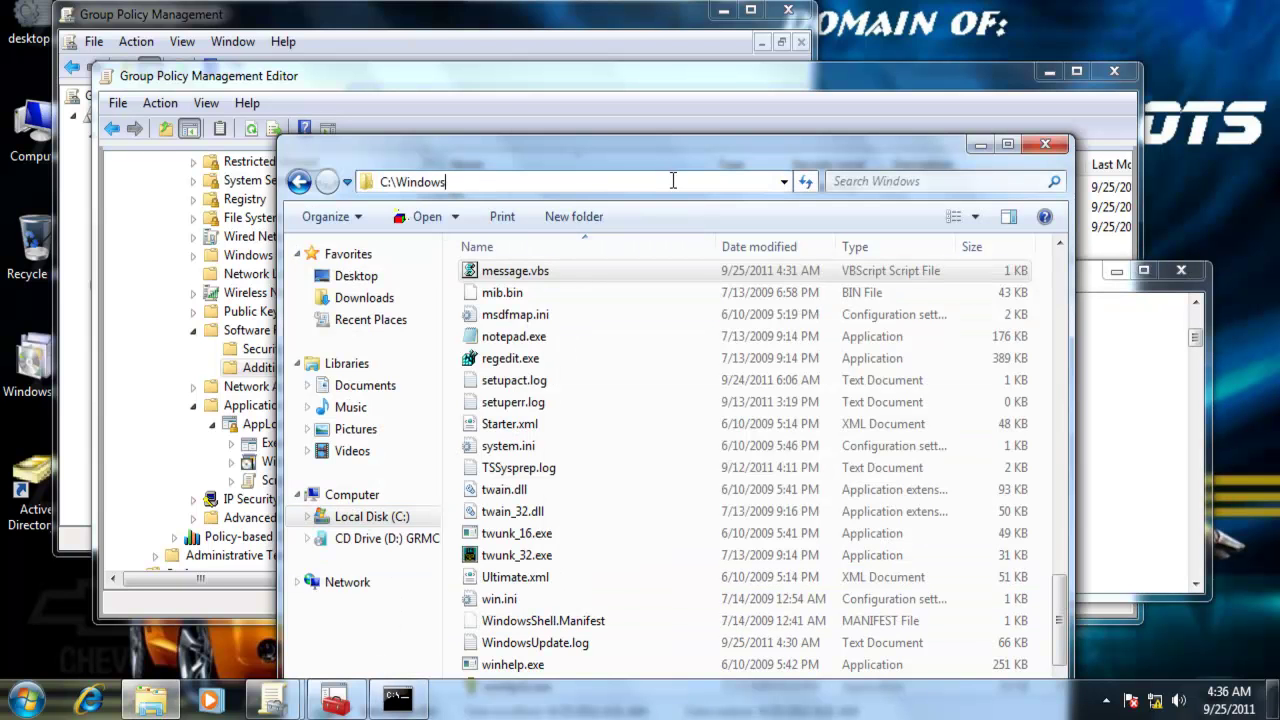
pyautogui.click(531, 273)
pyautogui.doubleClick(531, 273)
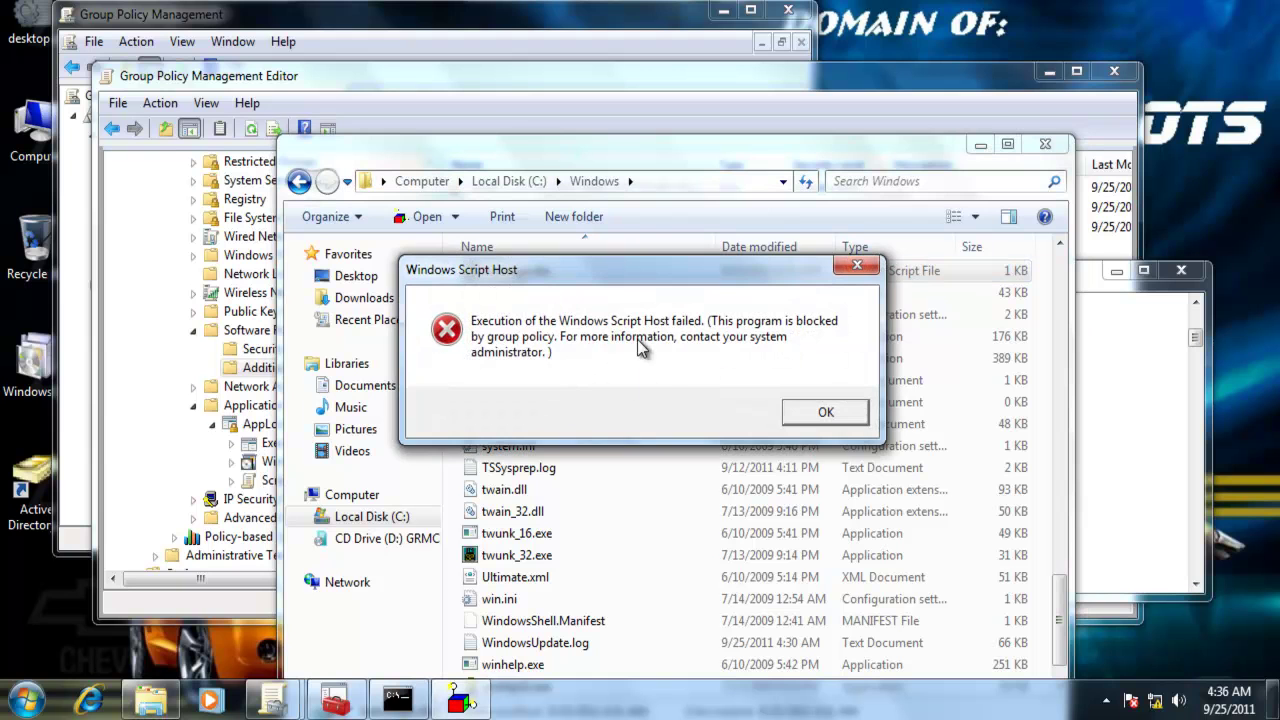
pyautogui.click(824, 414)
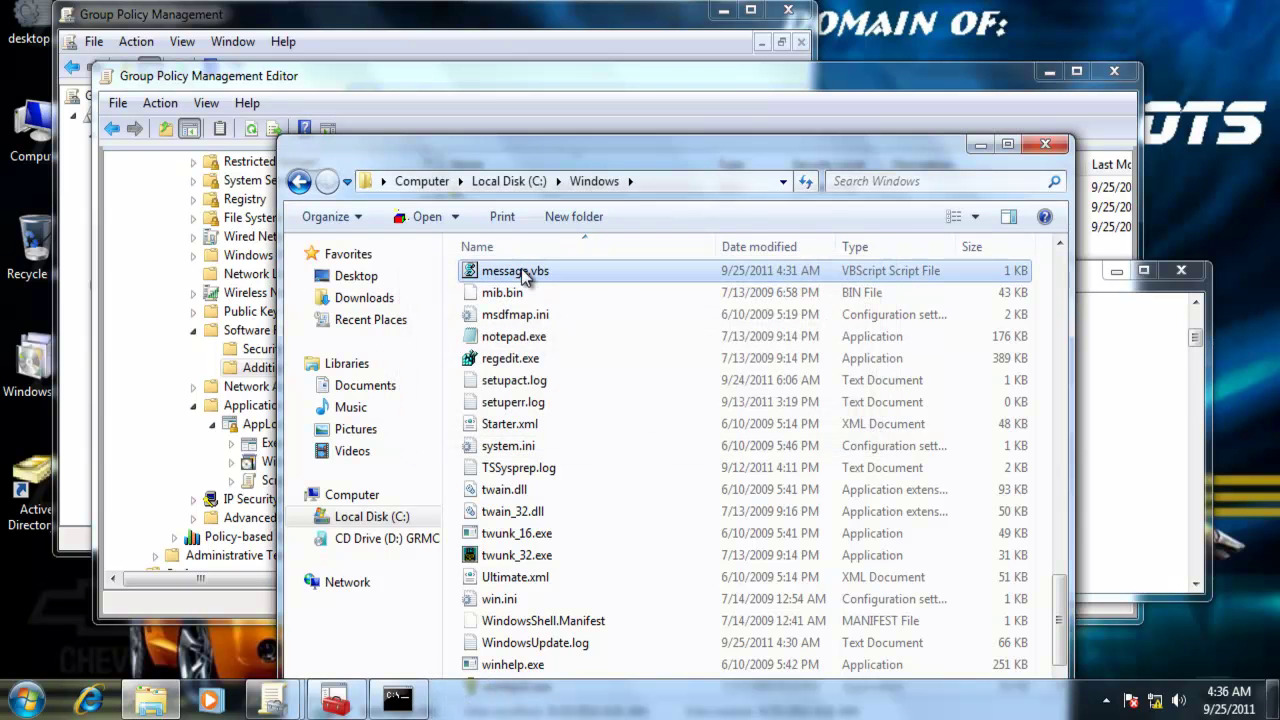
# Copy message.vbs from C:\Windows to the desktop and try to run the copy to test the hash rule.
pyautogui.click(524, 276)
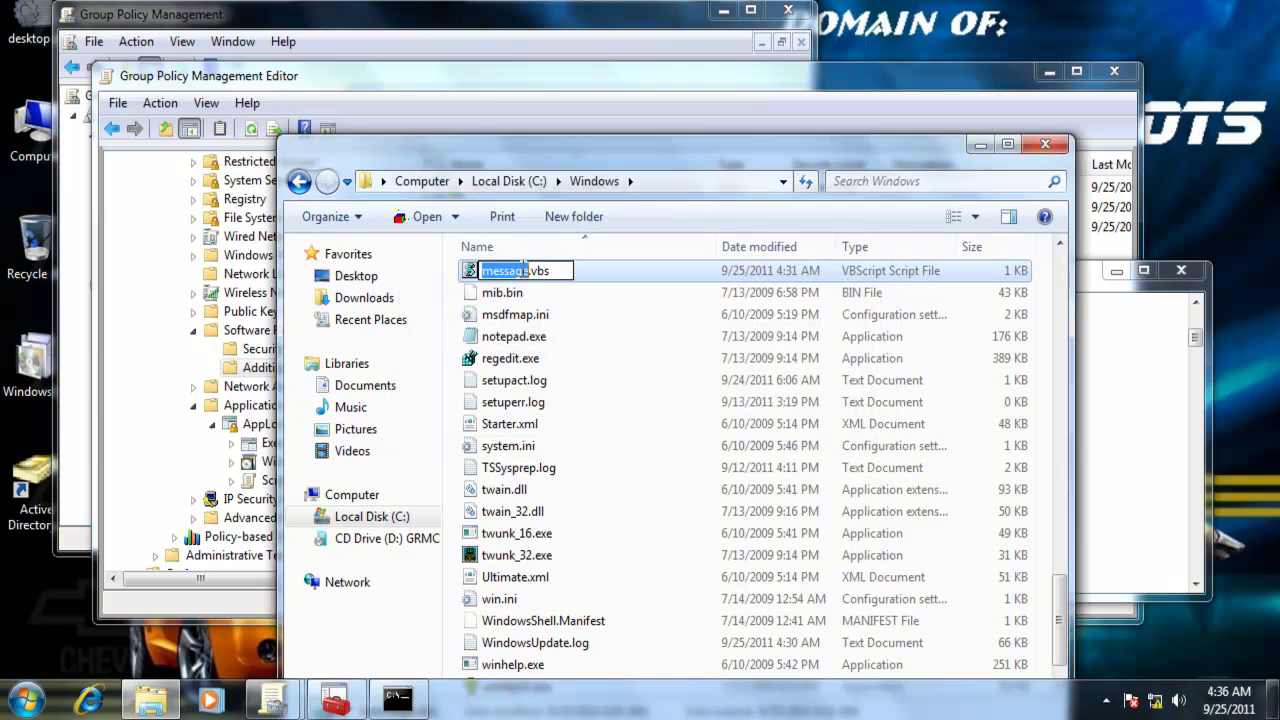
pyautogui.click(597, 308)
pyautogui.click(516, 271)
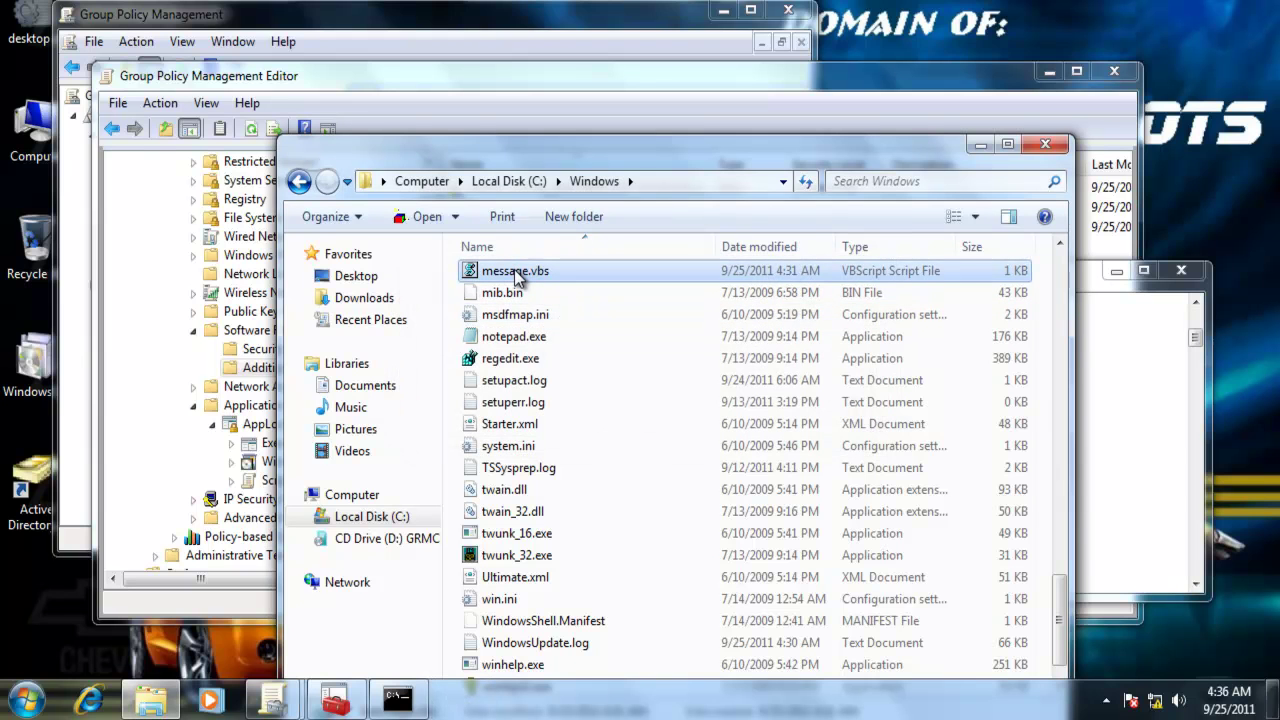
pyautogui.rightClick(516, 279)
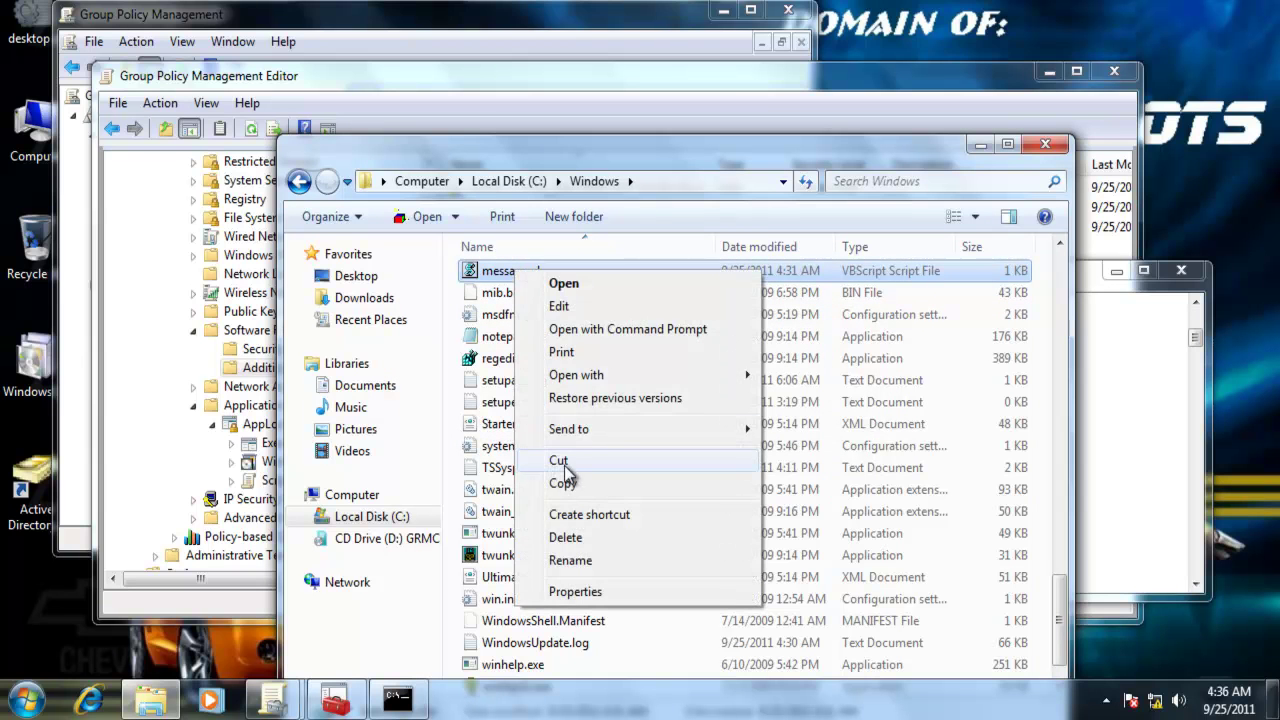
pyautogui.click(562, 480)
pyautogui.click(43, 630)
pyautogui.rightClick(43, 630)
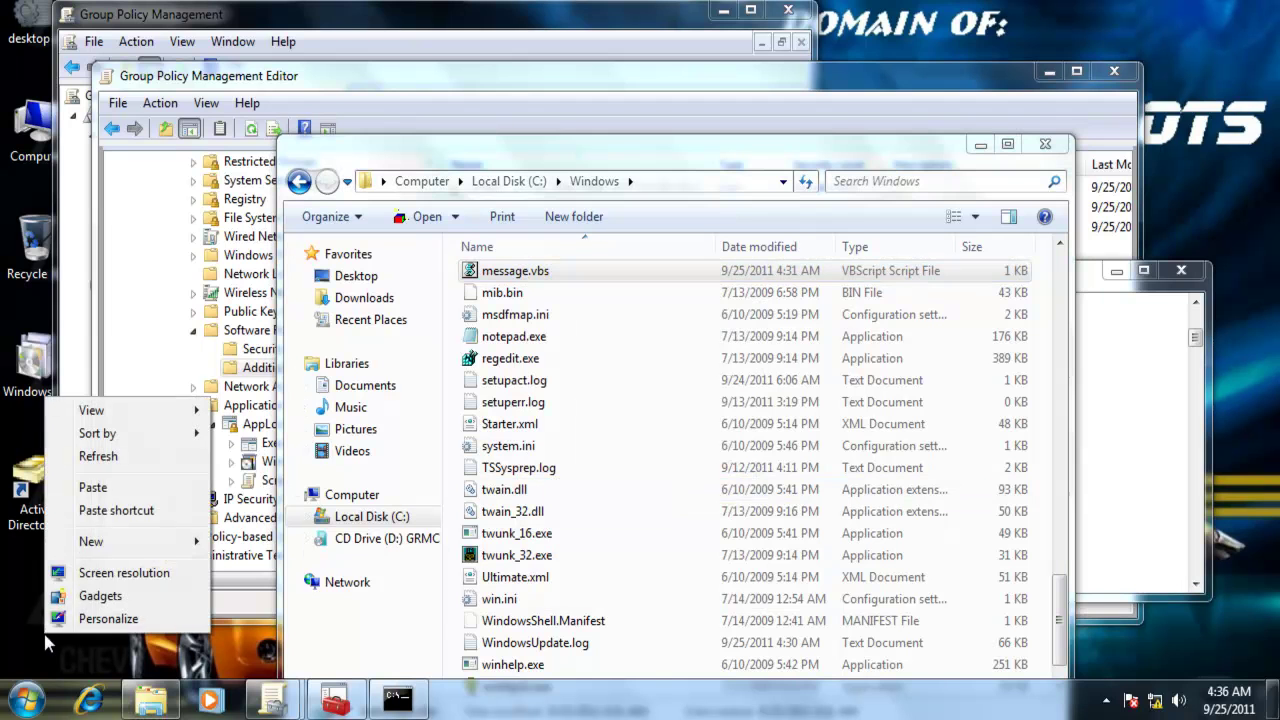
pyautogui.click(103, 484)
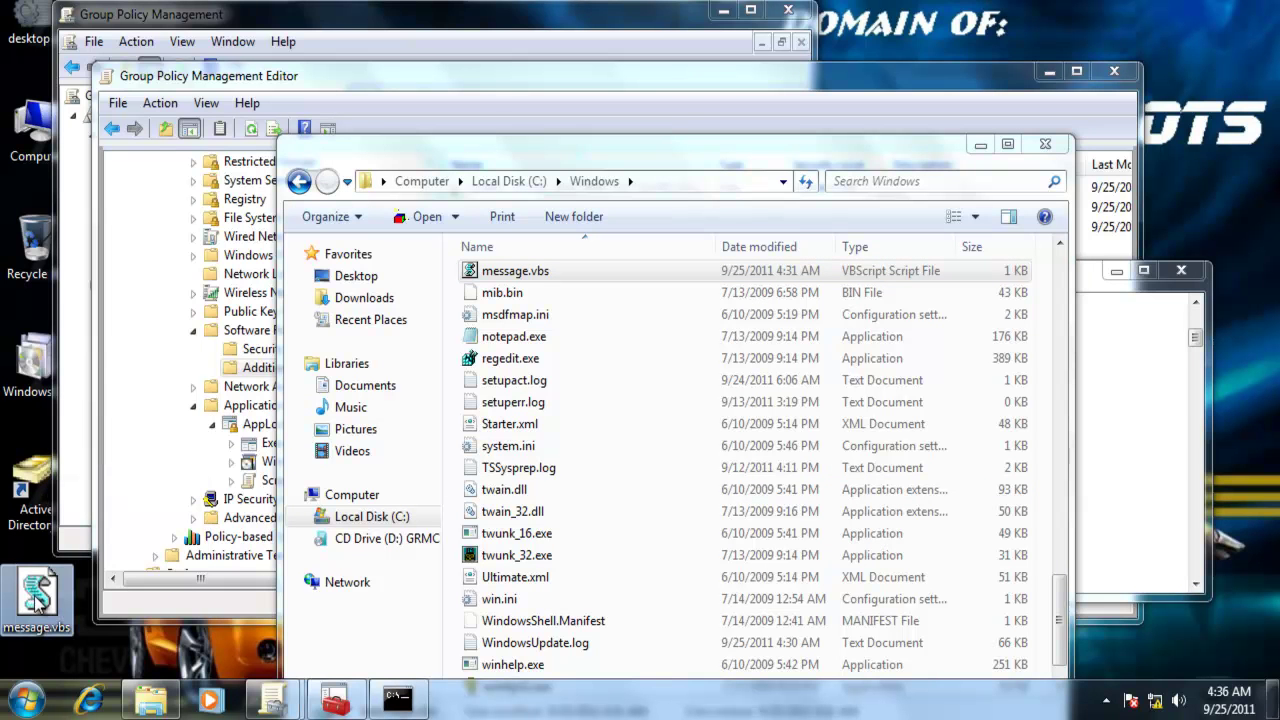
pyautogui.doubleClick(38, 598)
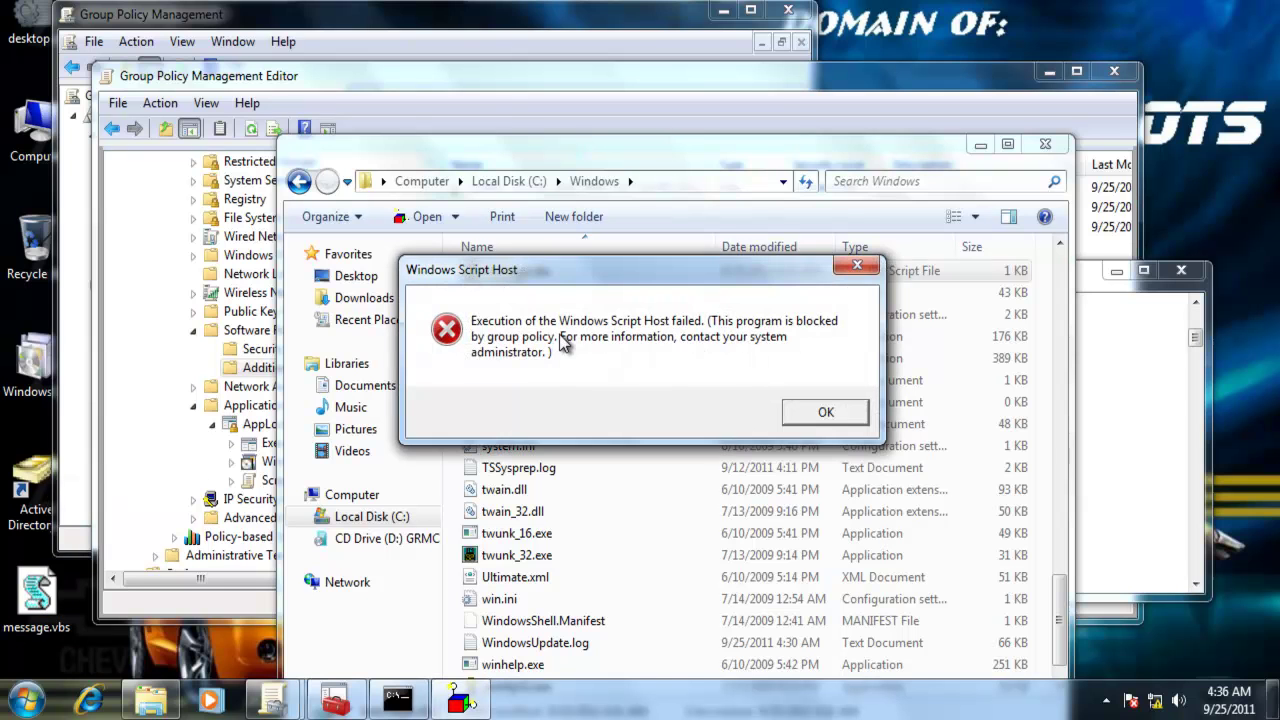
pyautogui.click(815, 413)
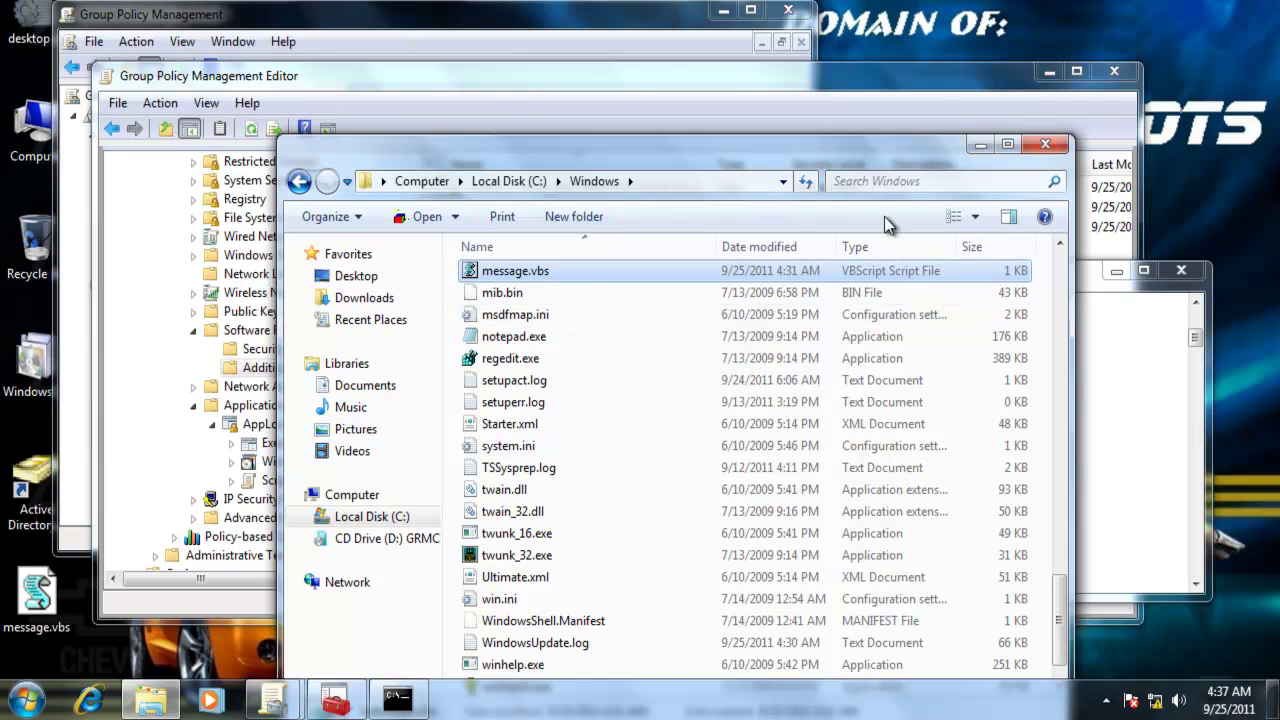
# Delete the message.vbs hash rule from Additional Rules in the Group Policy Management Editor and confirm the deletion.
pyautogui.click(1098, 442)
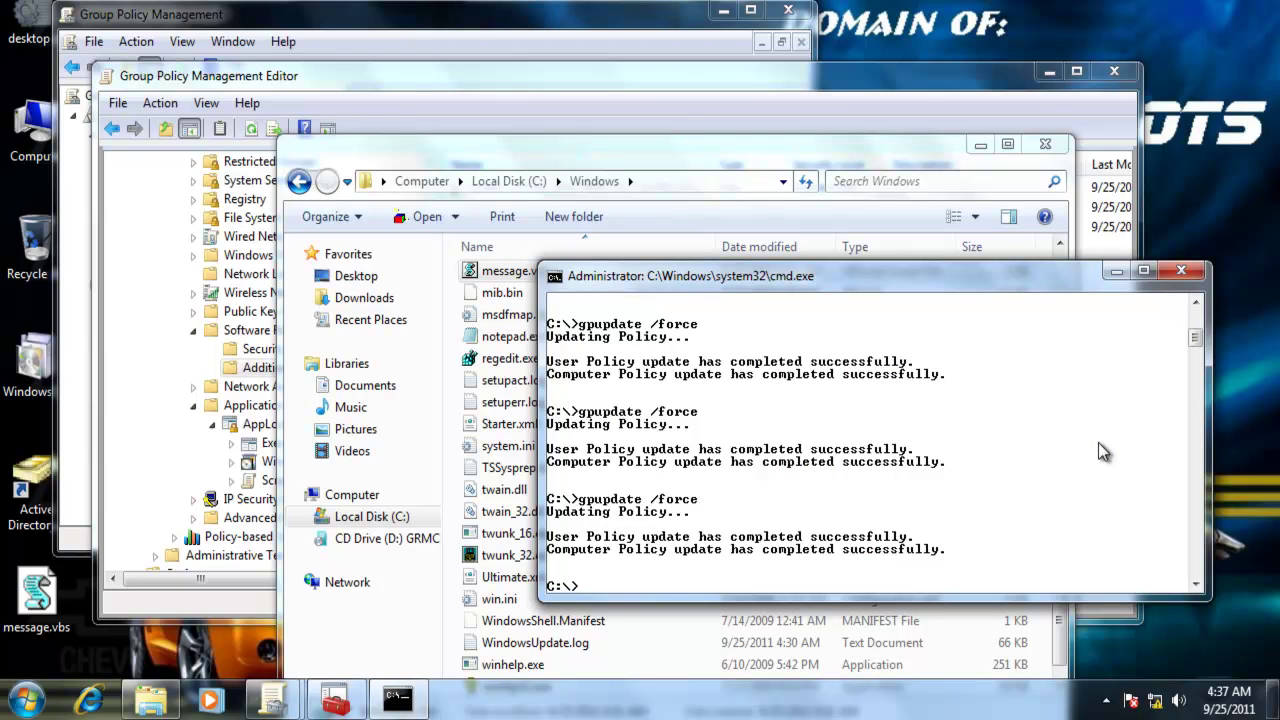
pyautogui.click(892, 106)
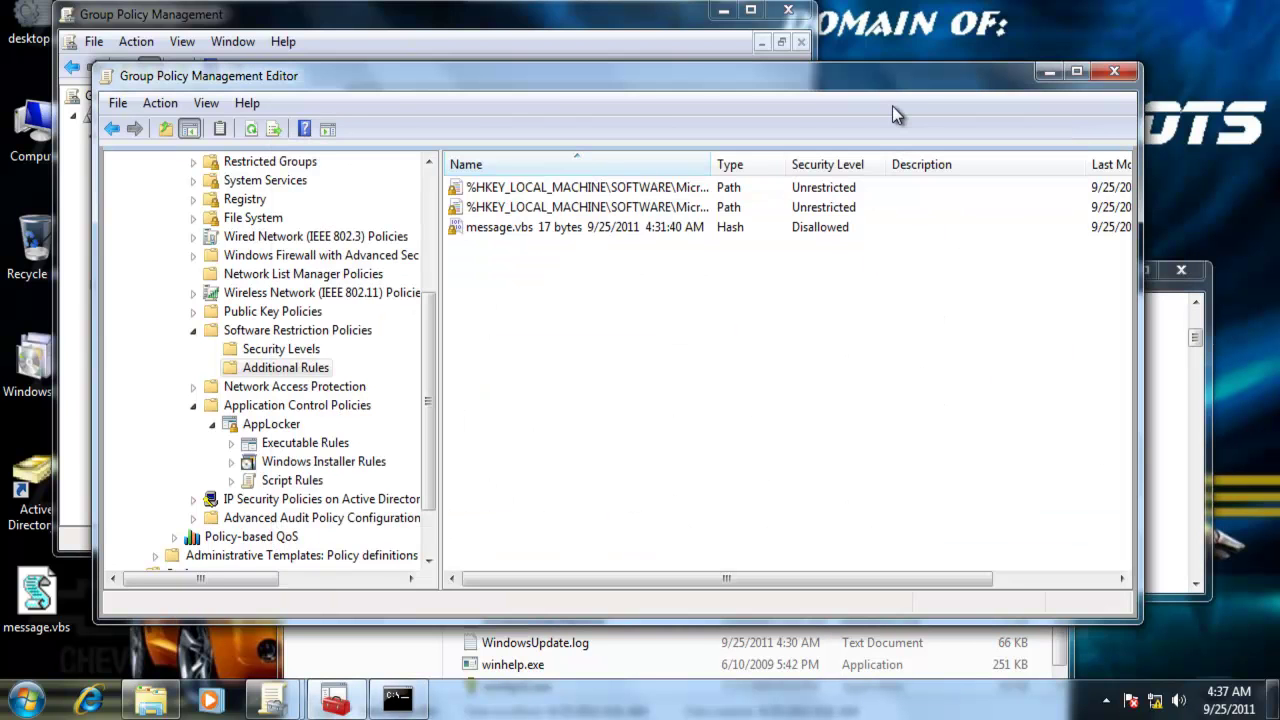
pyautogui.click(530, 227)
pyautogui.rightClick(515, 227)
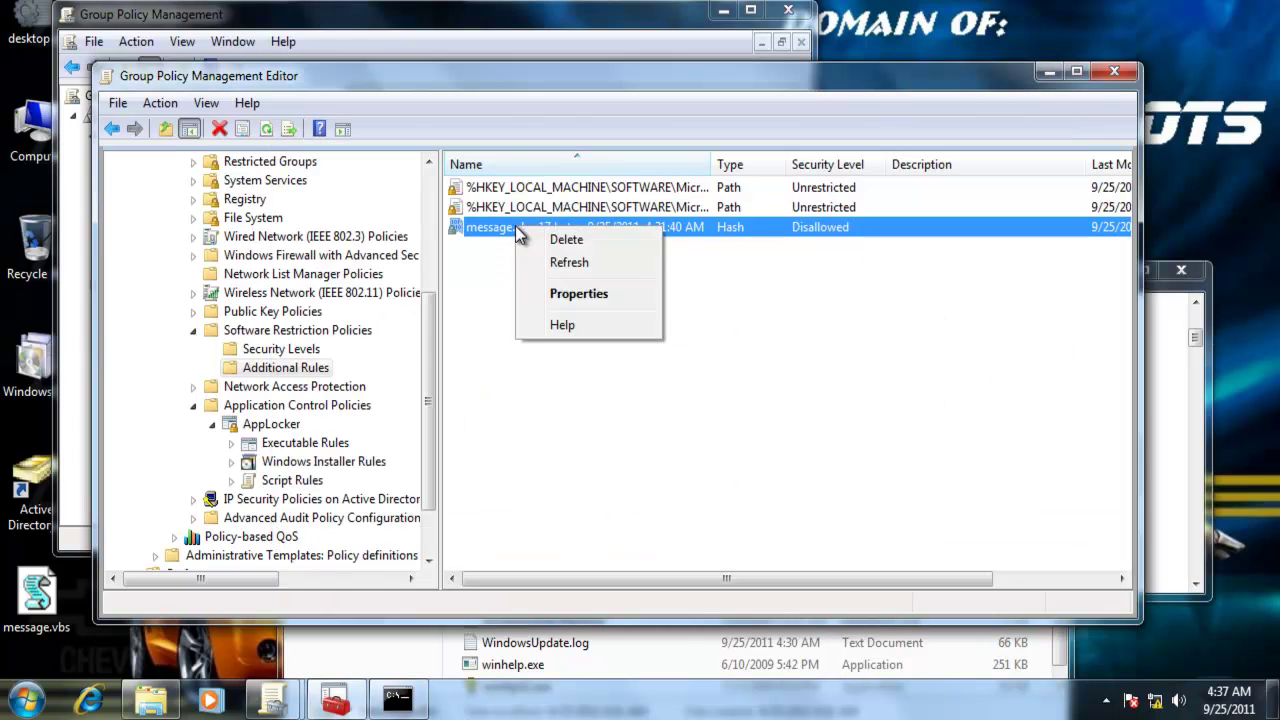
pyautogui.click(570, 243)
pyautogui.click(660, 409)
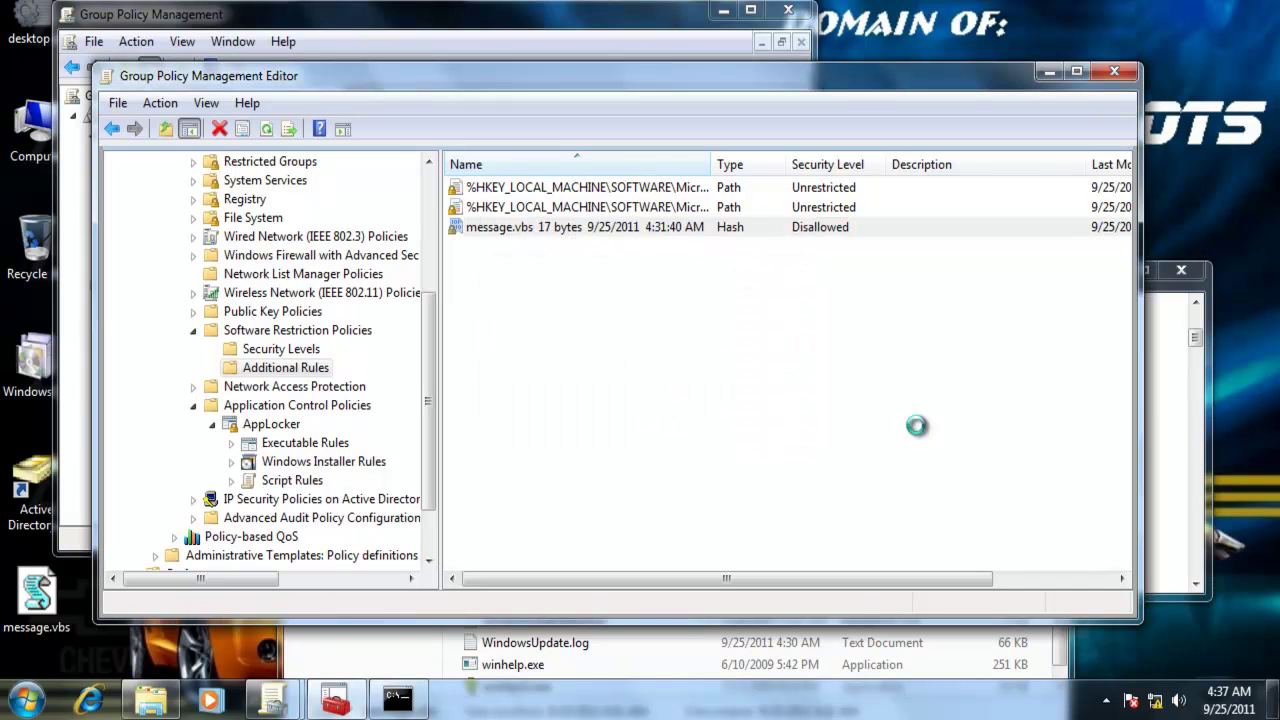
# Rerun gpupdate /force in the Command Prompt to apply the removal of the hash rule.
pyautogui.click(1168, 427)
pyautogui.press('Up')
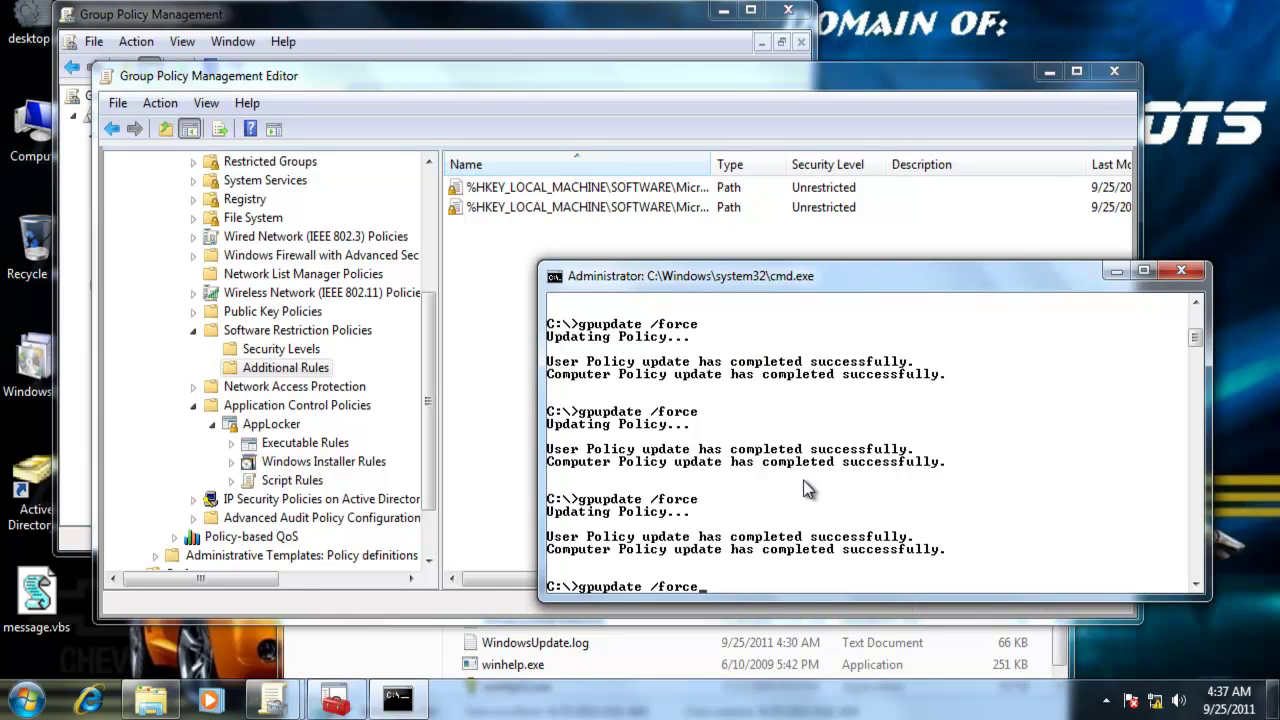
pyautogui.press('Return')
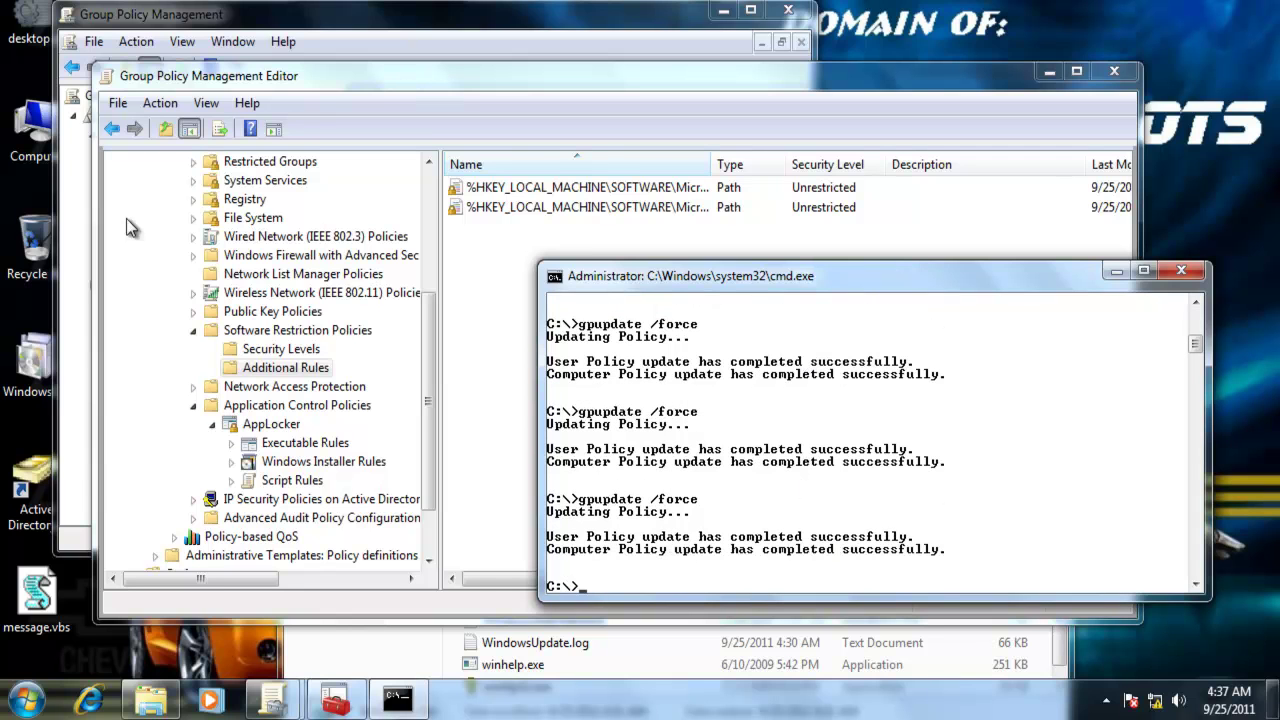
# Run message.vbs from C:\Windows and from the desktop to test both without the hash rule, dismissing each message.
pyautogui.click(369, 654)
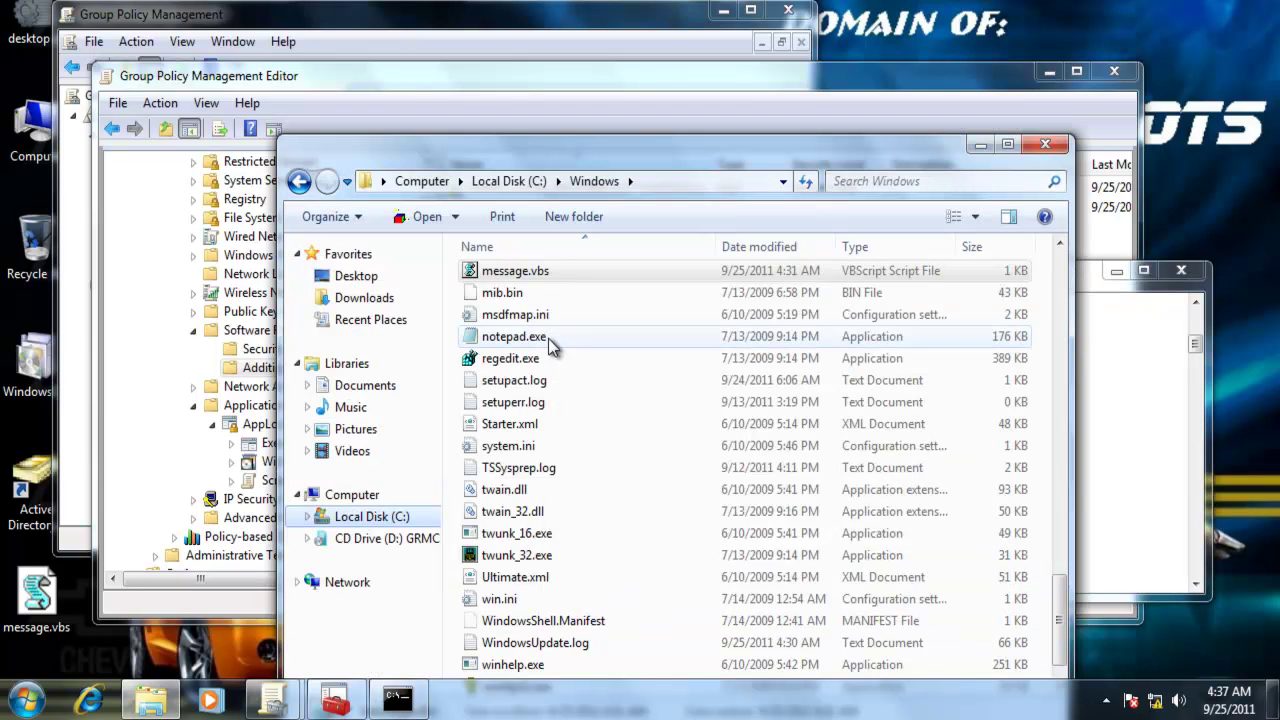
pyautogui.click(519, 267)
pyautogui.doubleClick(519, 270)
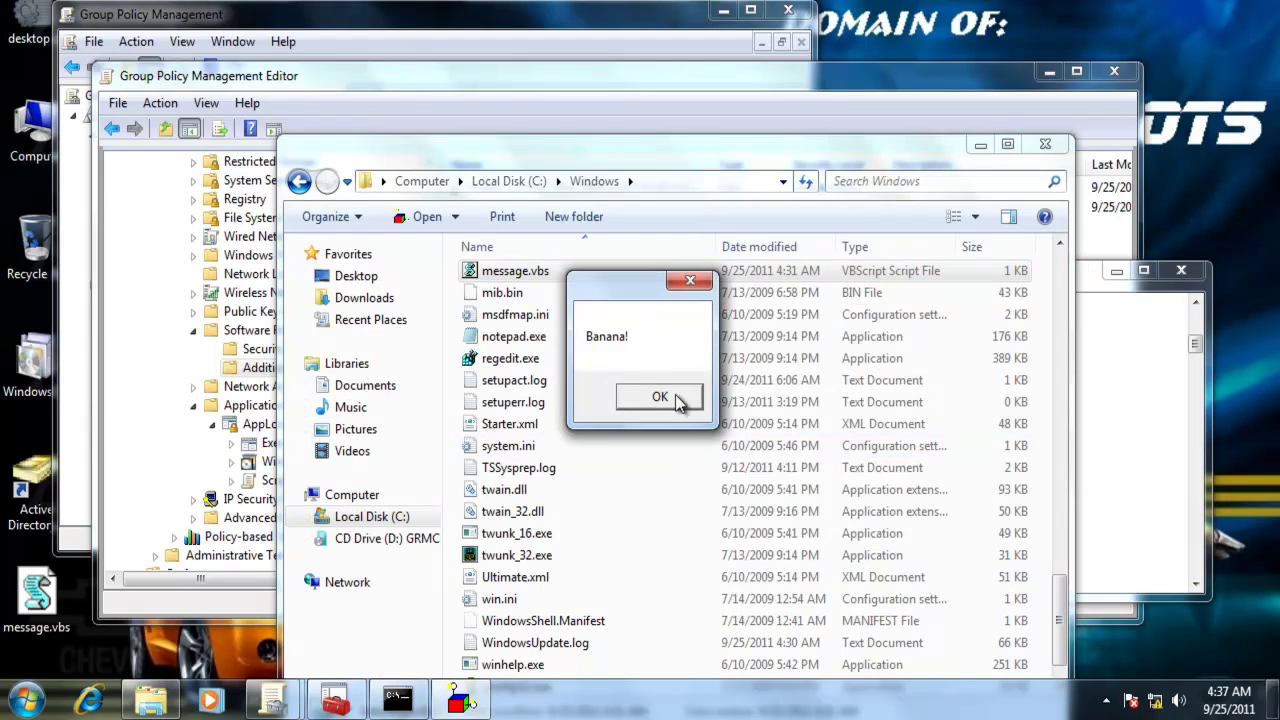
pyautogui.click(676, 397)
pyautogui.doubleClick(36, 612)
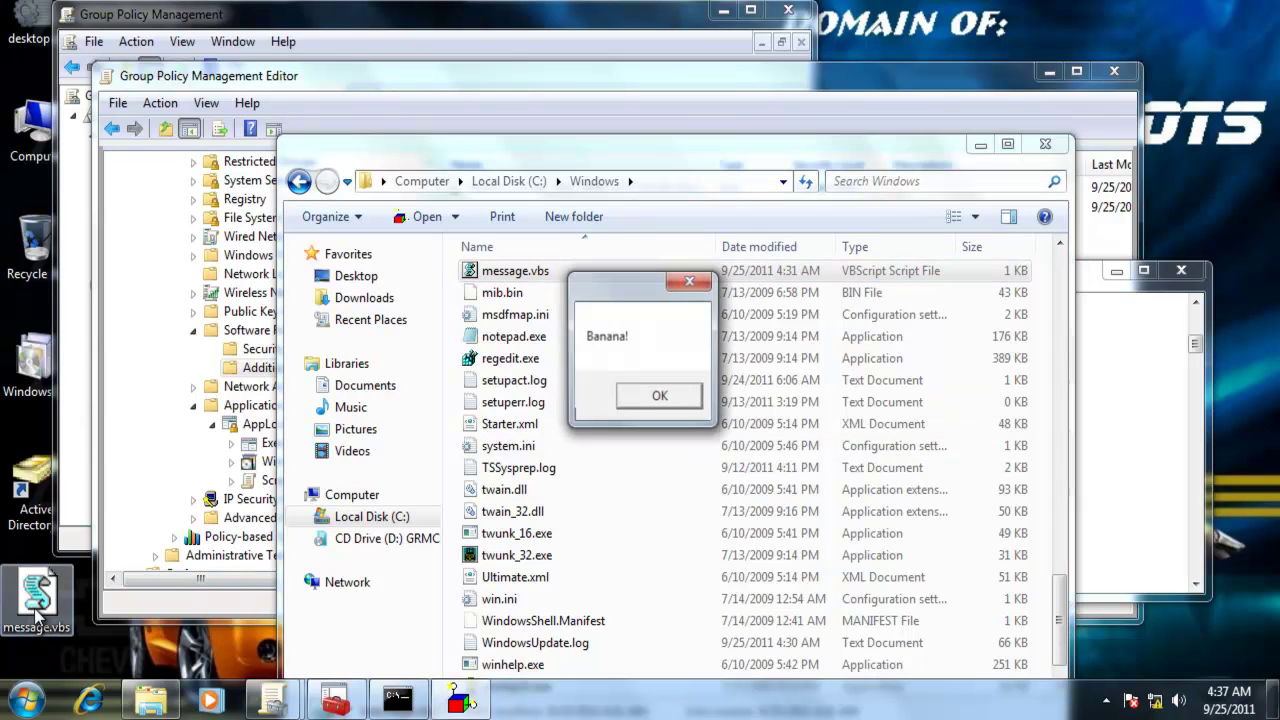
pyautogui.click(640, 400)
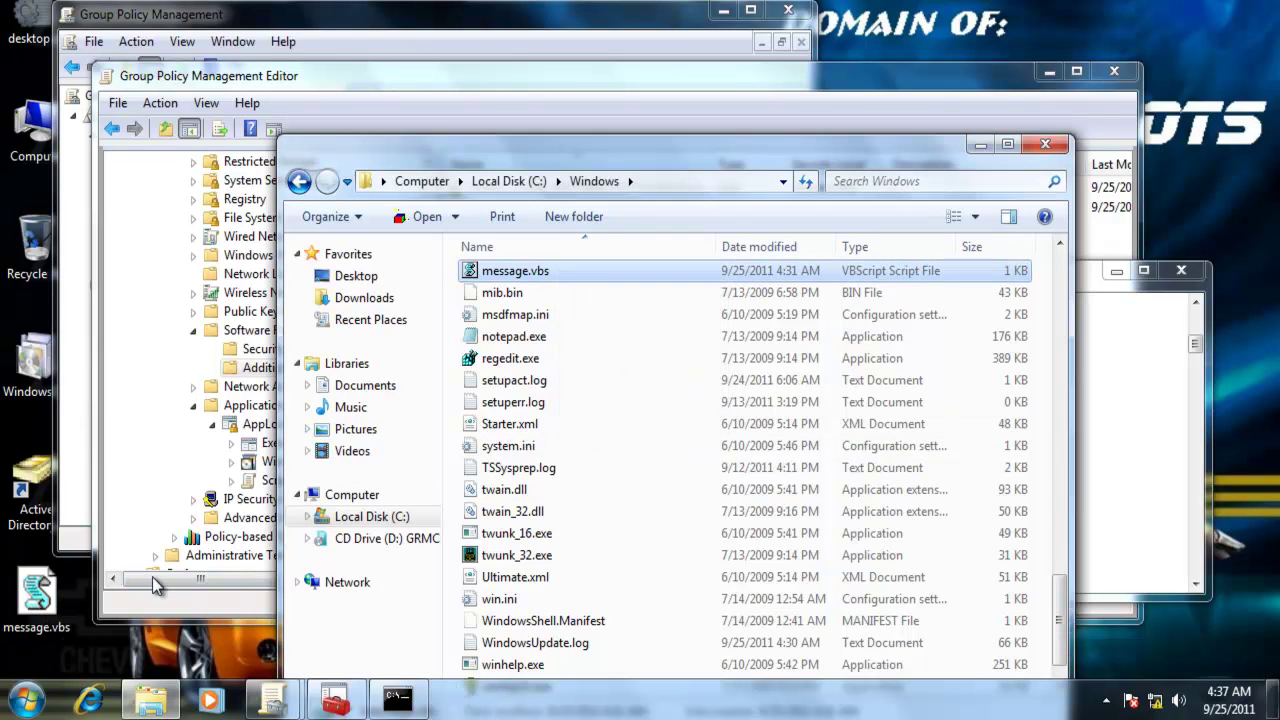
# Delete the message.vbs copy from the desktop and confirm the deletion.
pyautogui.rightClick(42, 605)
pyautogui.click(90, 535)
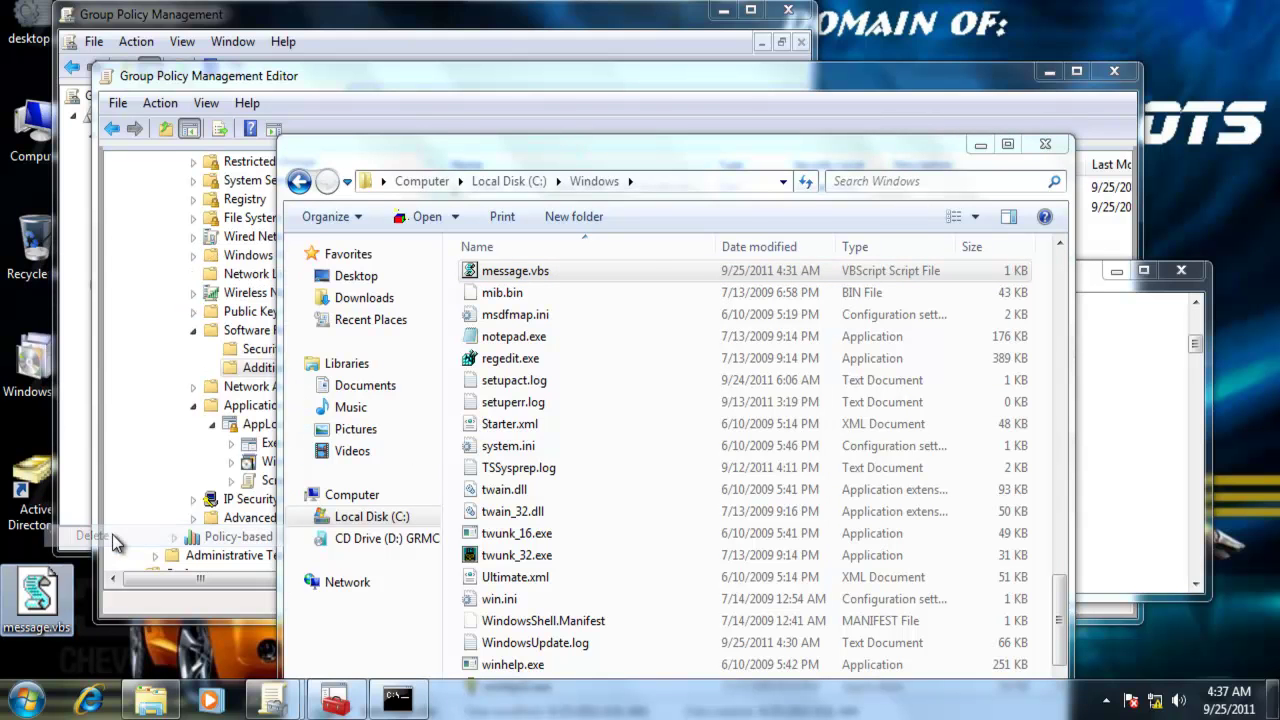
pyautogui.click(719, 419)
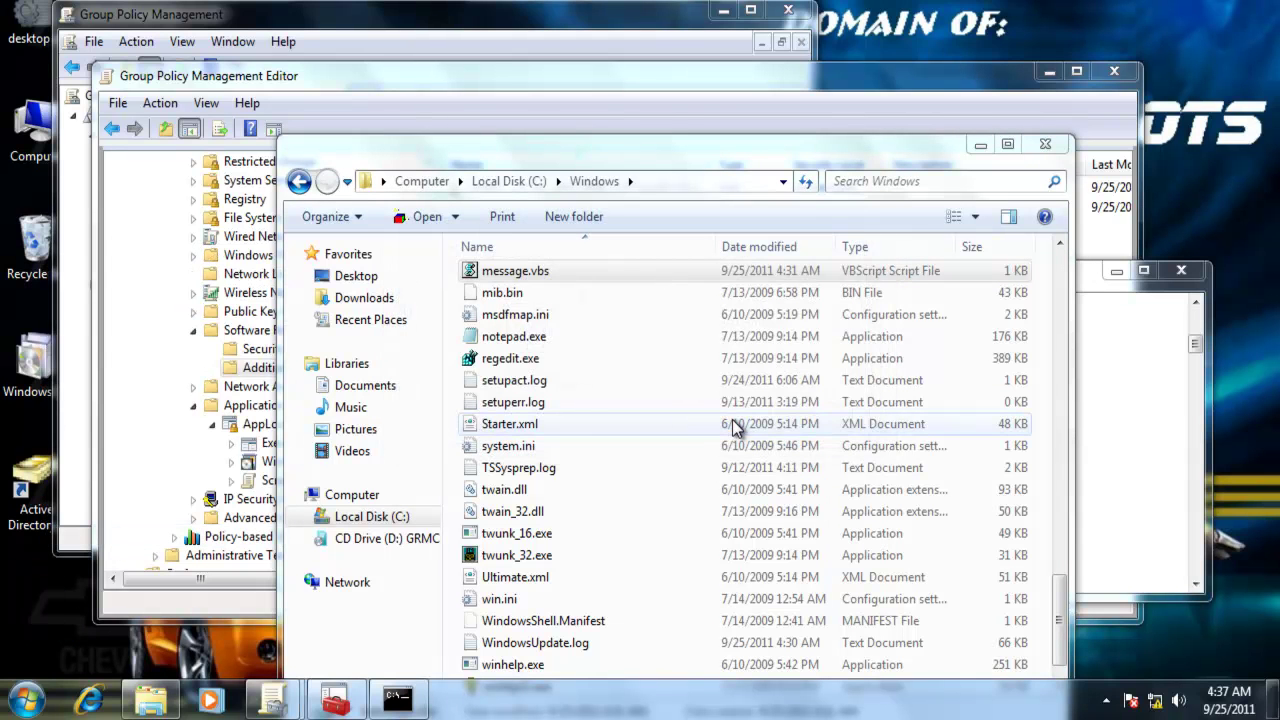
pyautogui.rightClick(40, 248)
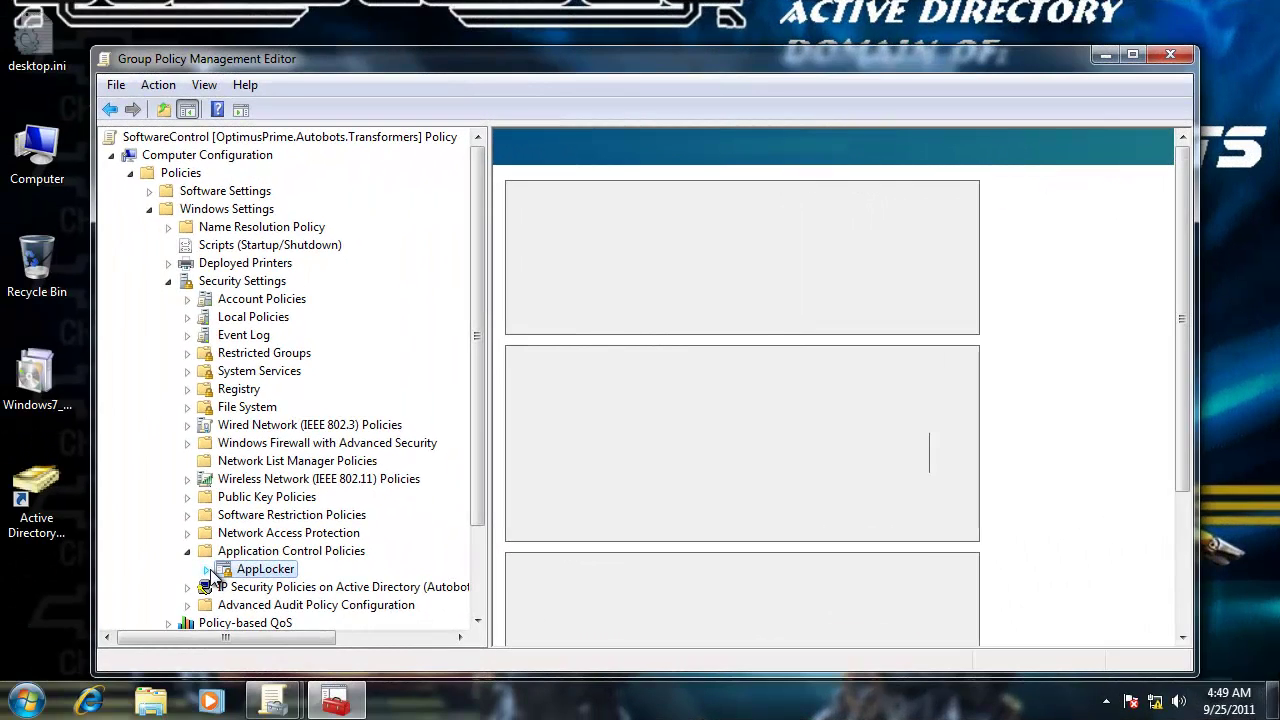
# Expand AppLocker under Application Control Policies and view its Windows Installer Rules and Script Rules.
pyautogui.click(207, 570)
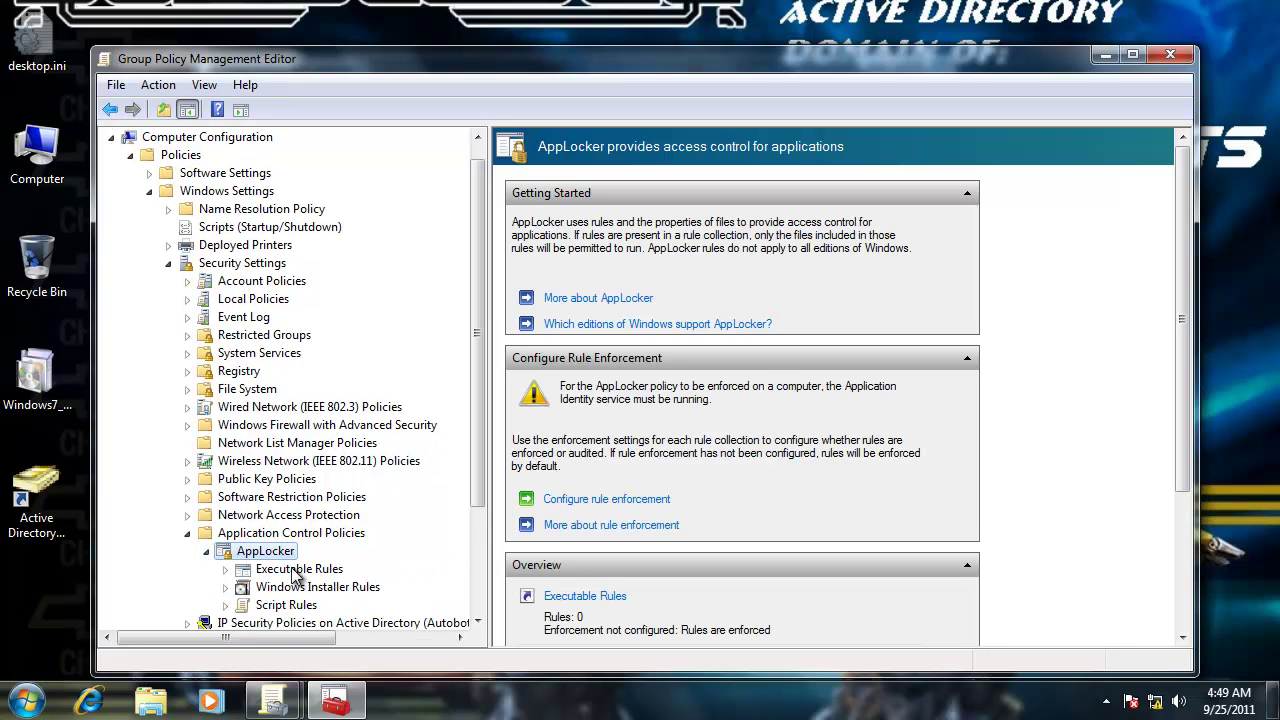
pyautogui.click(335, 592)
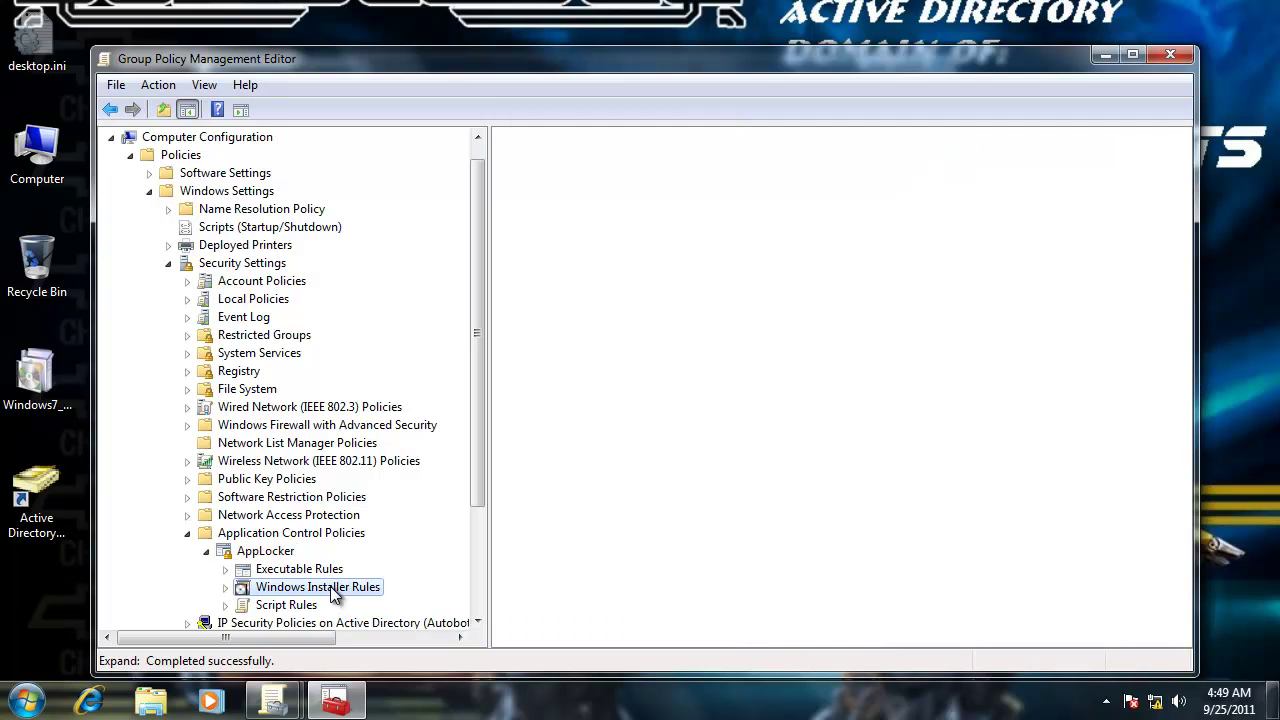
pyautogui.click(303, 609)
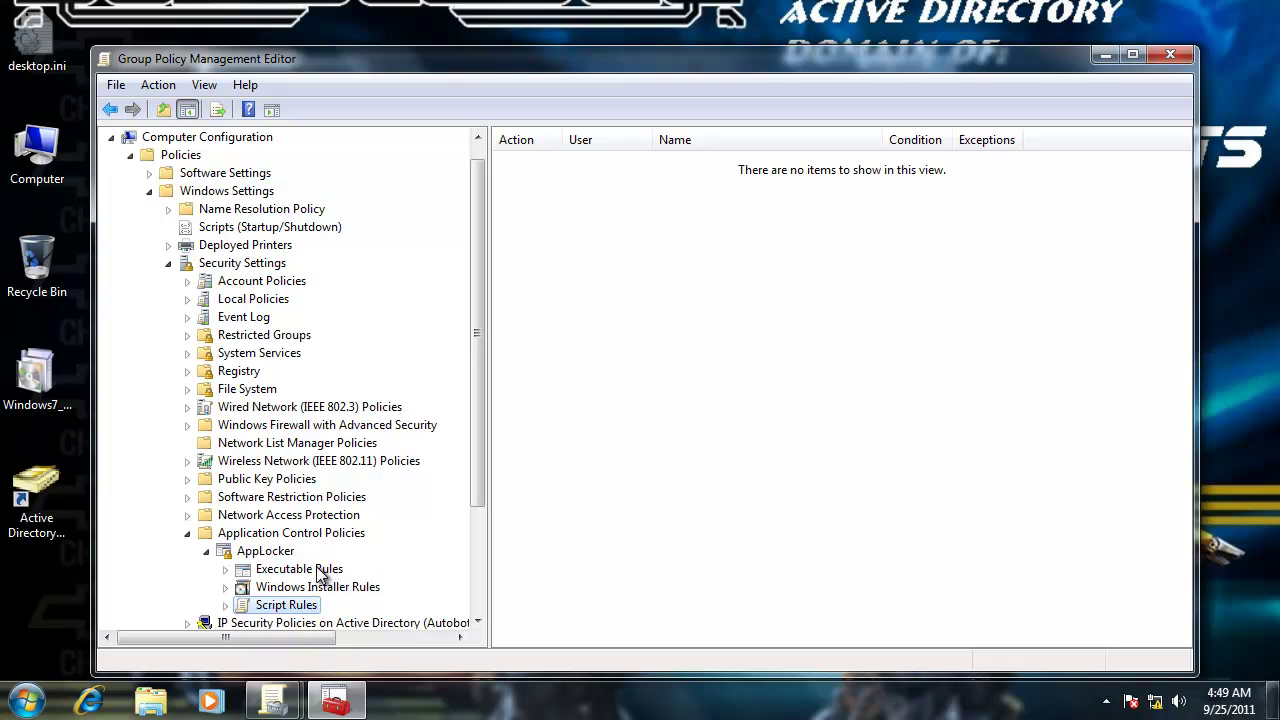
# Create the default rules for AppLocker's Executable Rules.
pyautogui.click(305, 570)
pyautogui.rightClick(305, 572)
pyautogui.click(391, 462)
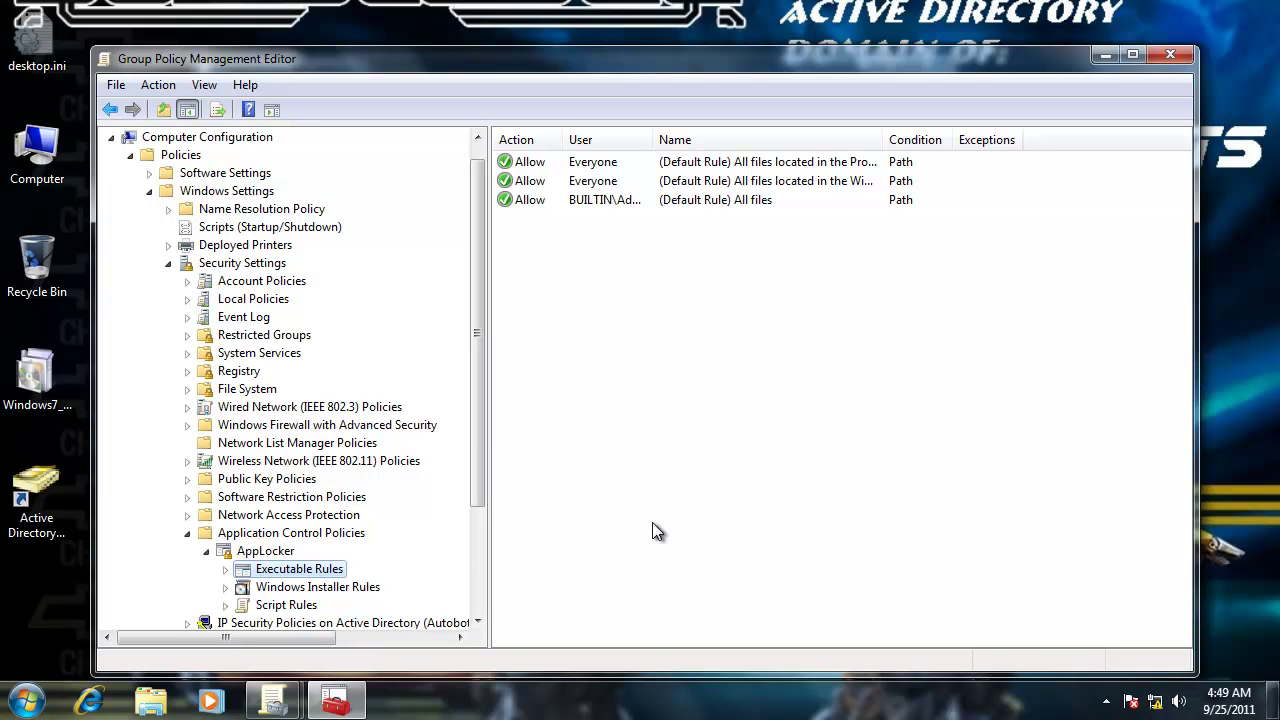
# Create the default rules for AppLocker's Windows Installer Rules.
pyautogui.click(311, 588)
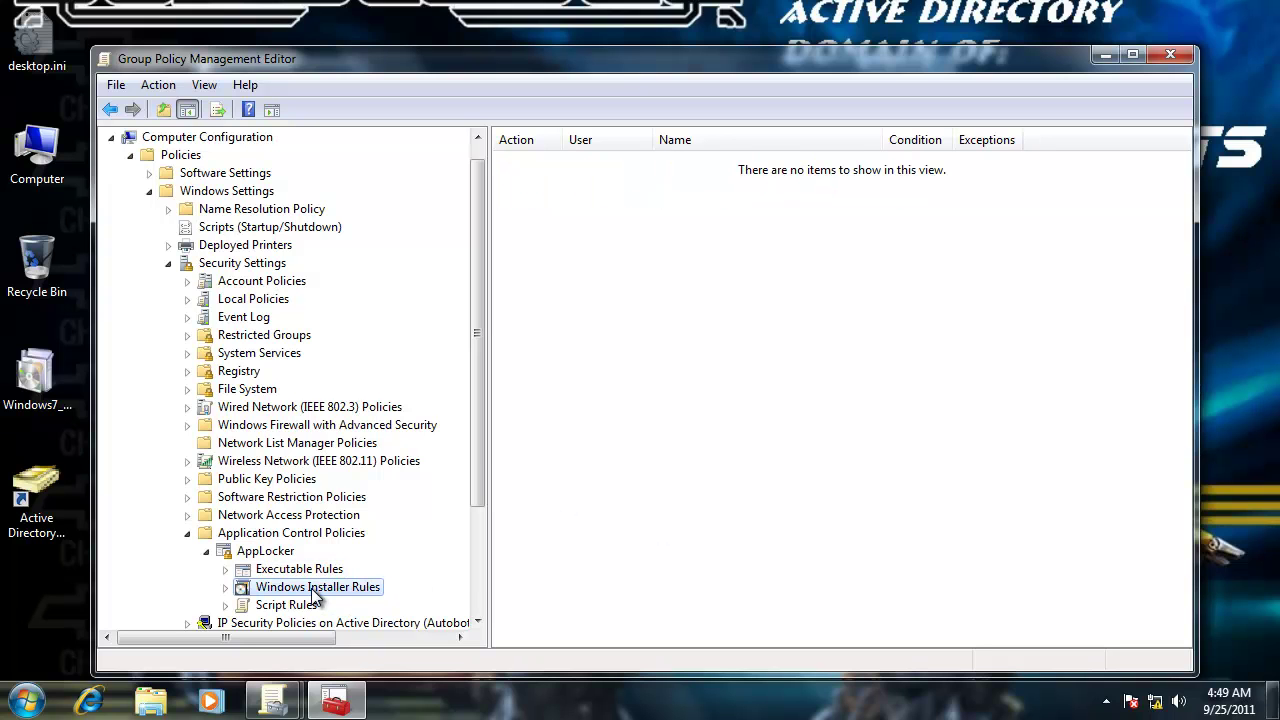
pyautogui.rightClick(311, 588)
pyautogui.click(362, 490)
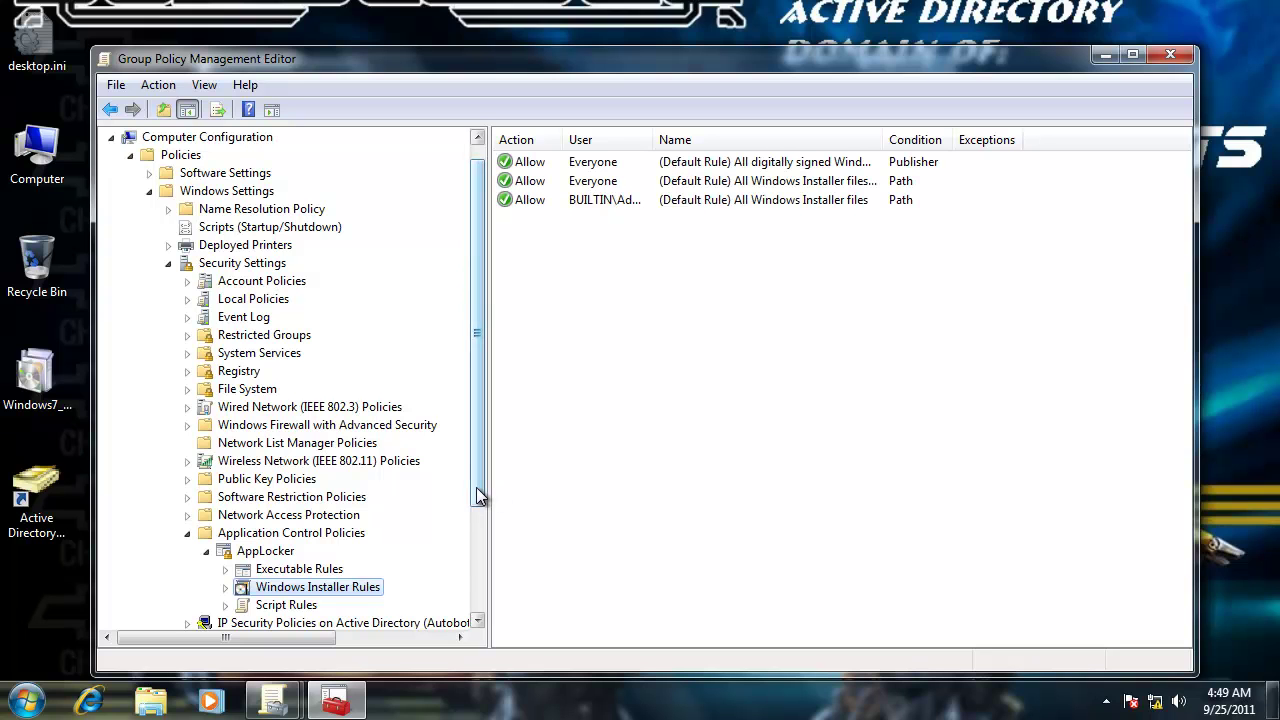
# Create the default rules for AppLocker's Script Rules.
pyautogui.click(300, 606)
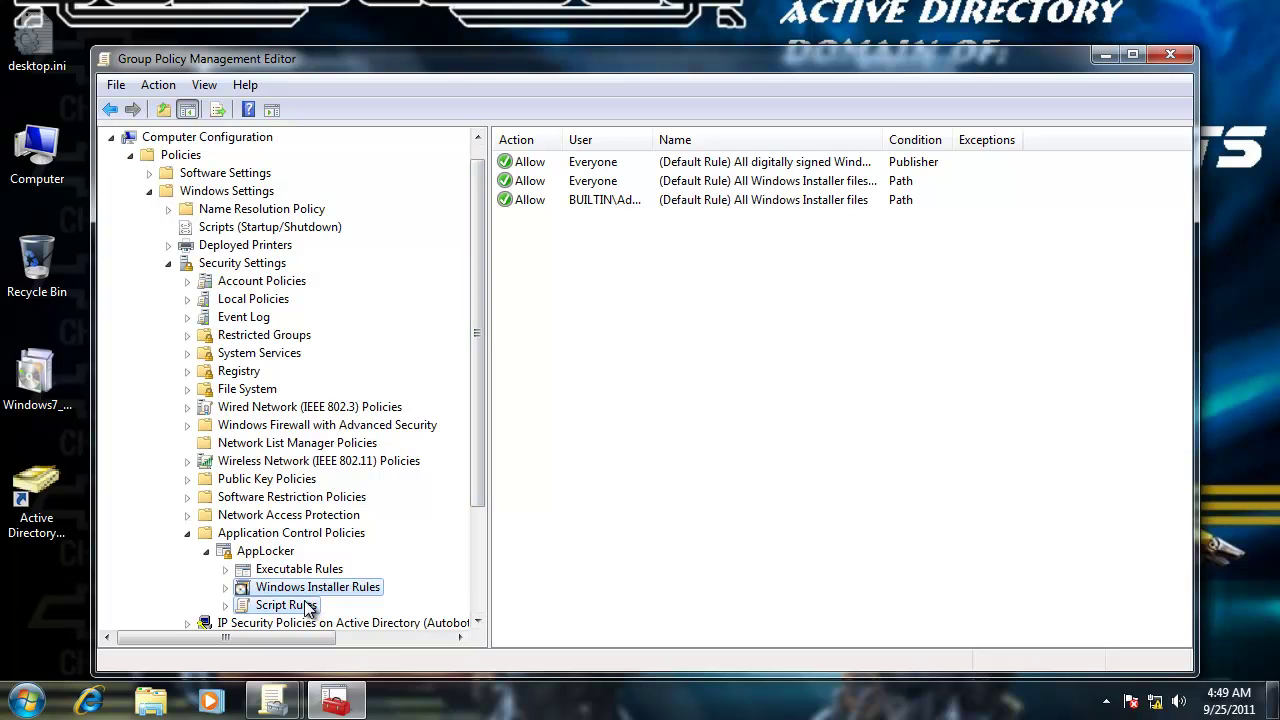
pyautogui.rightClick(308, 608)
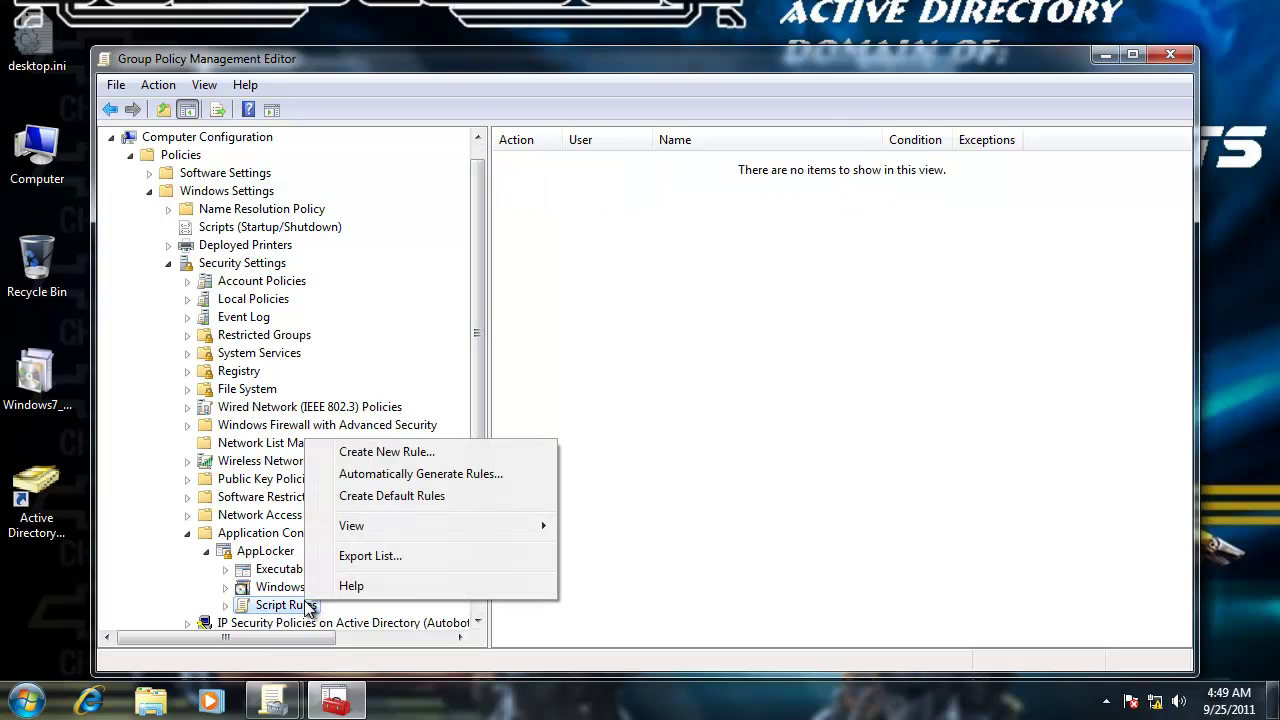
pyautogui.click(427, 495)
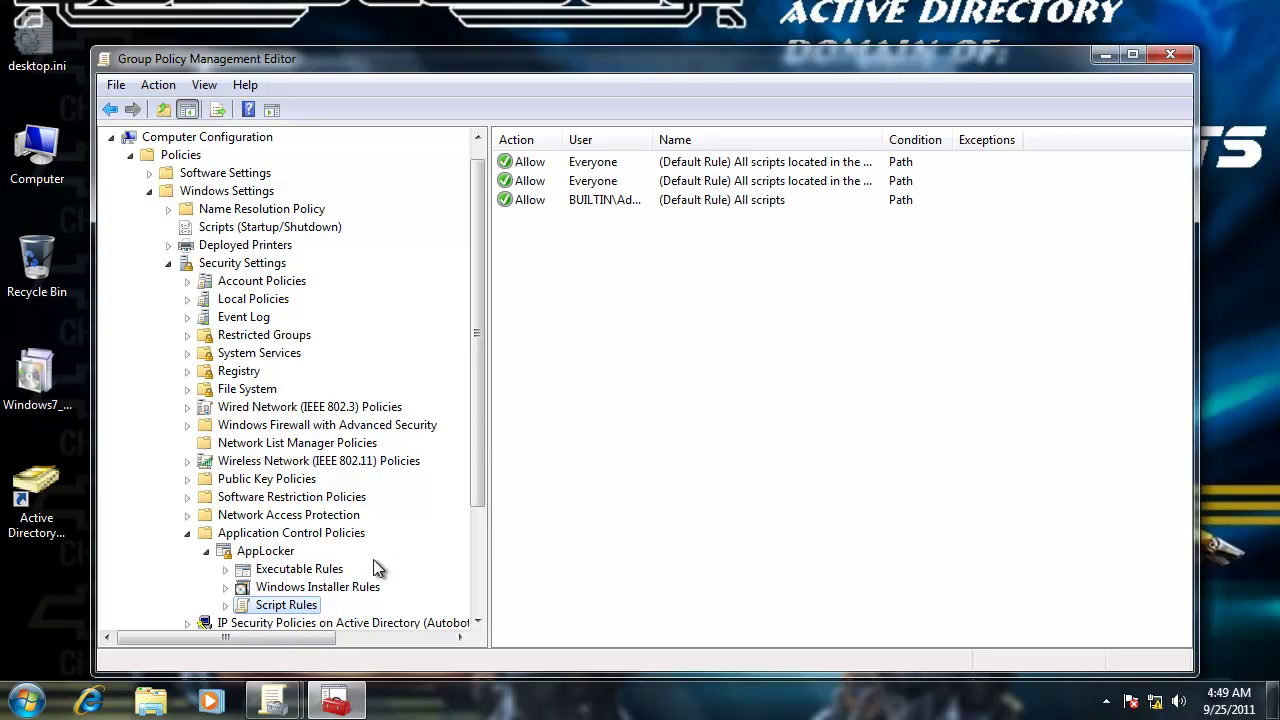
# Review the default rules in AppLocker's Executable, Windows Installer and Script rule collections.
pyautogui.click(333, 570)
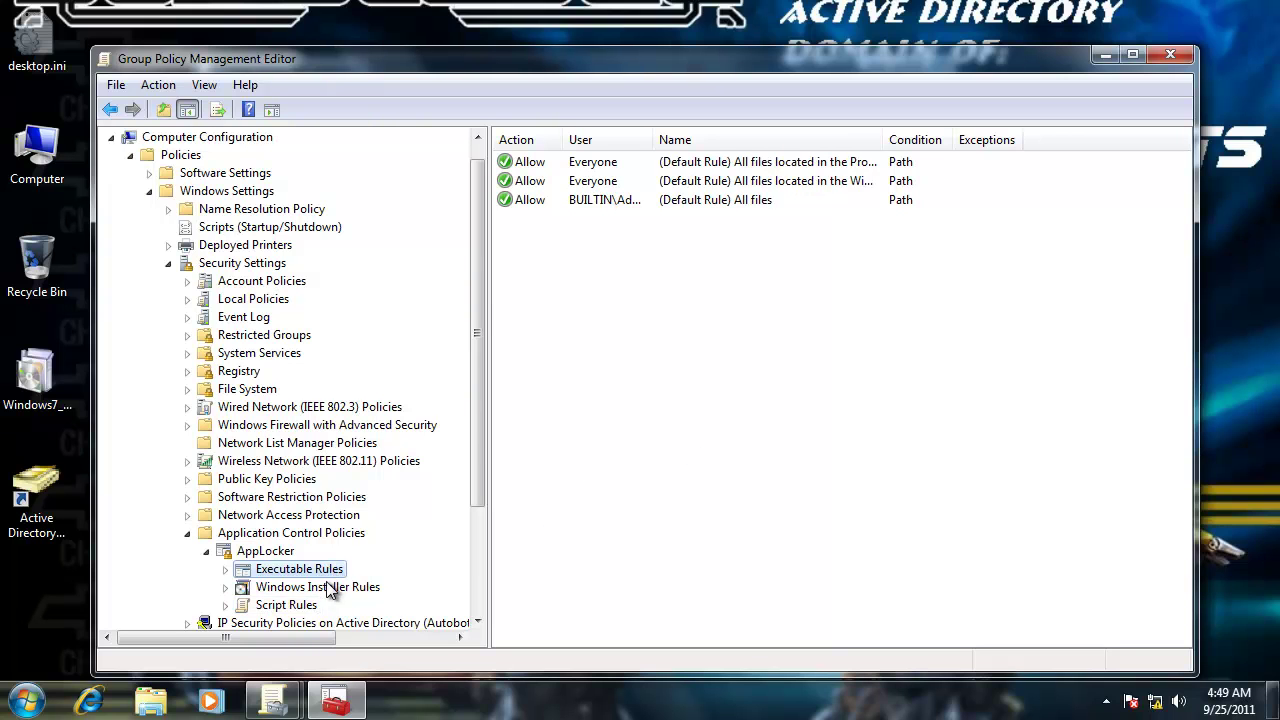
pyautogui.click(320, 592)
pyautogui.click(295, 605)
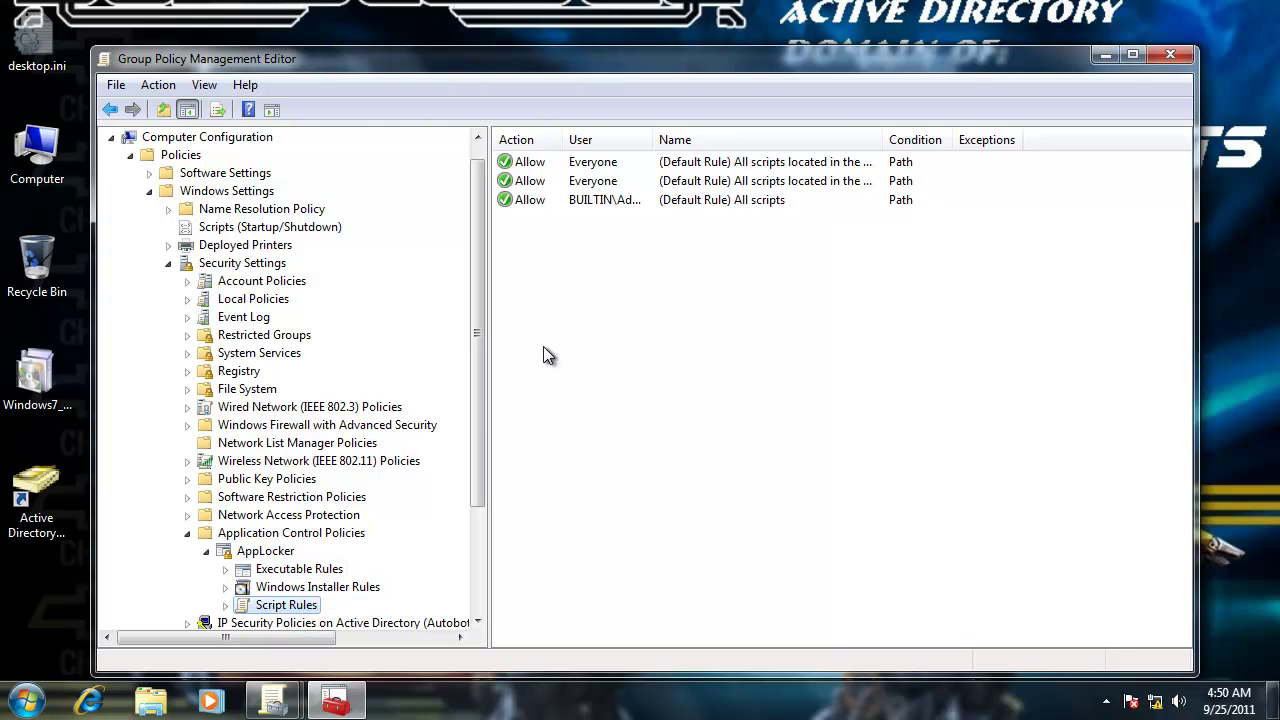
# Widen the Name column in Executable Rules to show the full rule names and examine each default rule.
pyautogui.click(326, 572)
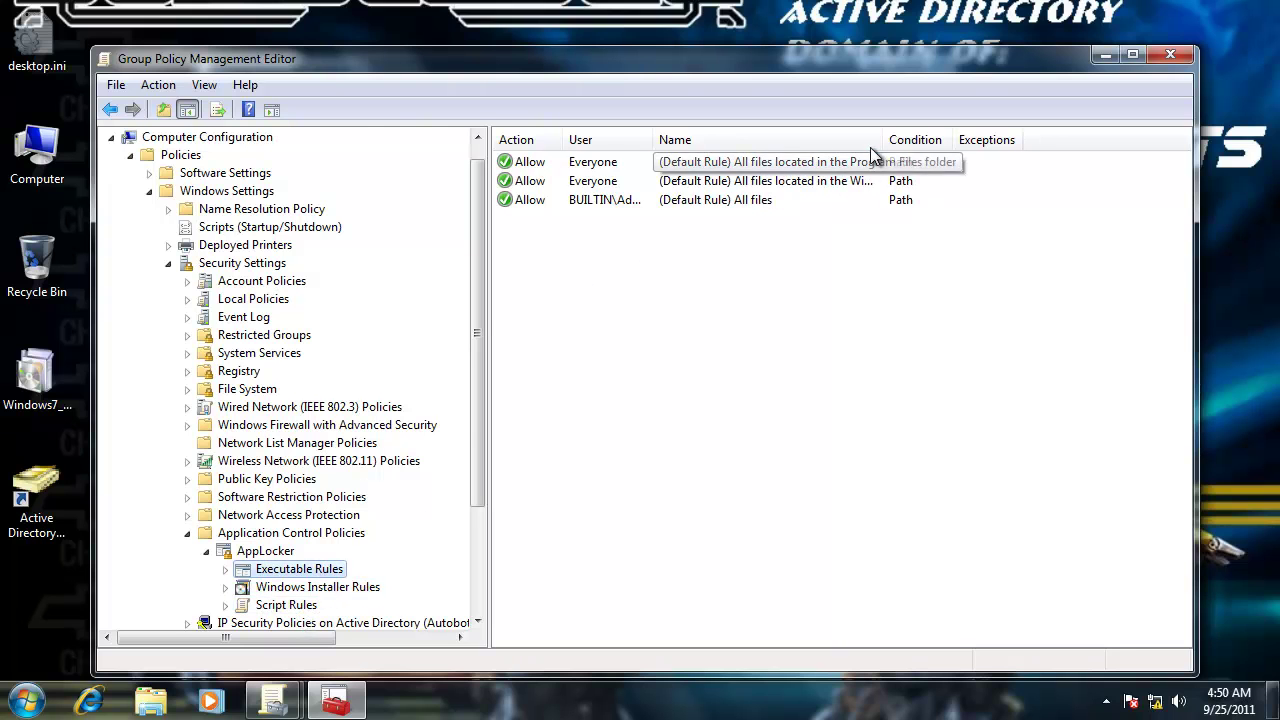
pyautogui.moveTo(878, 137); pyautogui.dragTo(1004, 137)
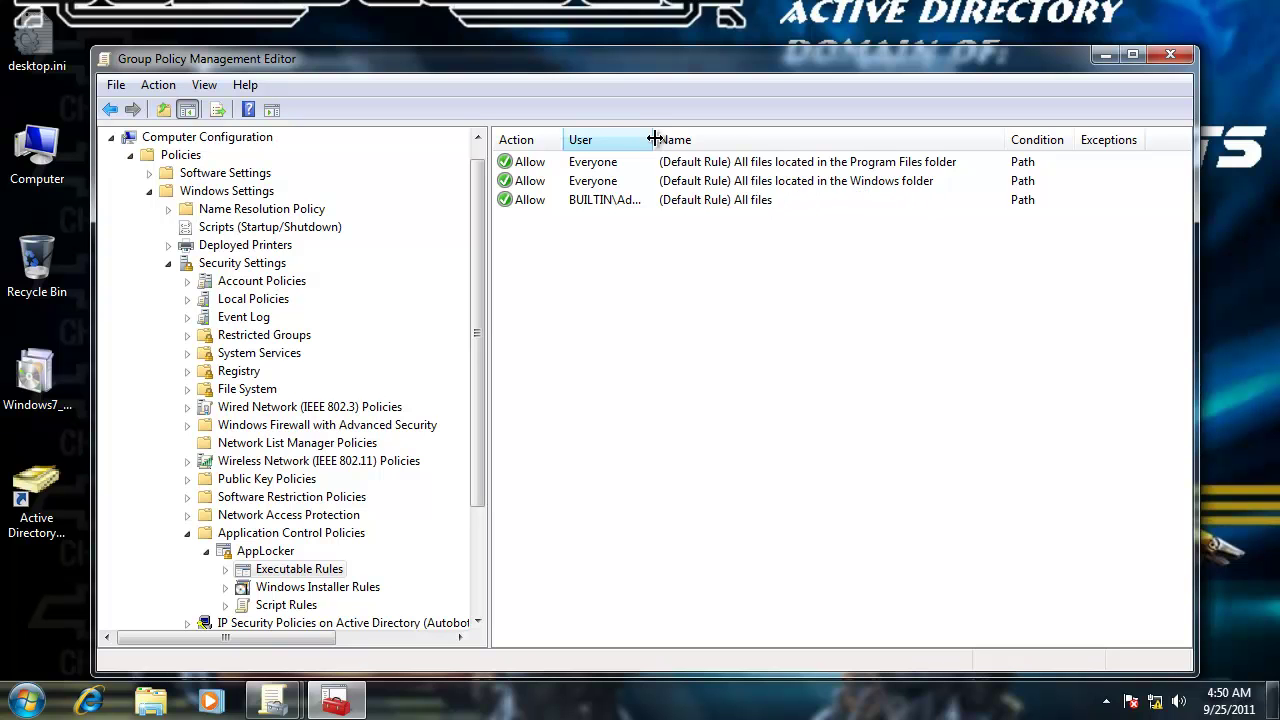
pyautogui.moveTo(654, 137)
pyautogui.mouseDown()
pyautogui.moveTo(691, 137)
pyautogui.moveTo(655, 137)
pyautogui.mouseUp()
pyautogui.click(675, 204)
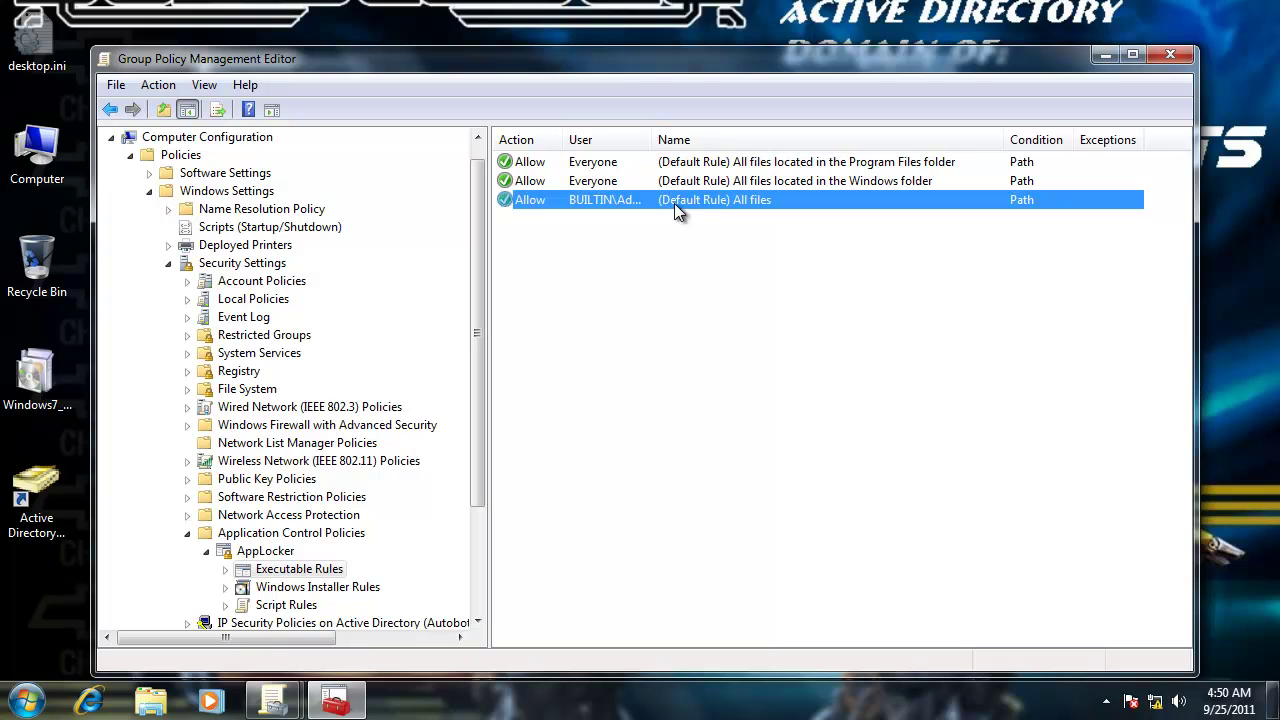
pyautogui.click(695, 180)
pyautogui.press('Up')
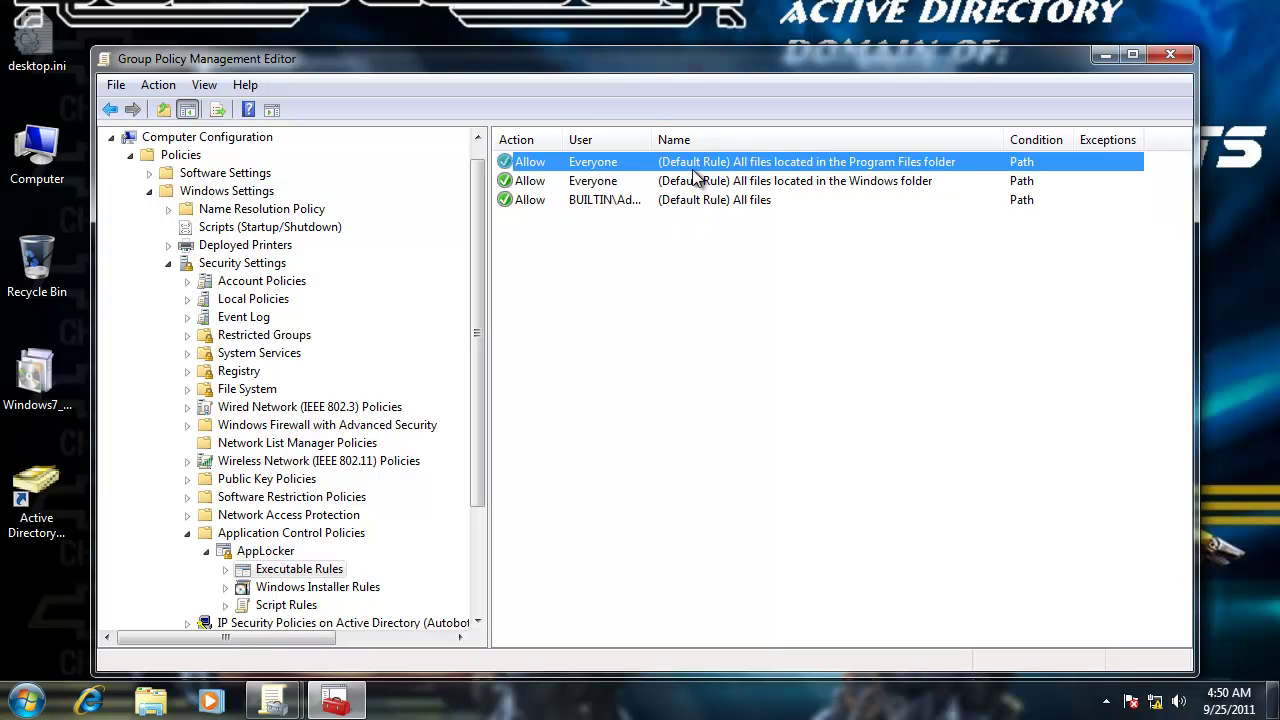
pyautogui.click(323, 575)
pyautogui.rightClick(323, 578)
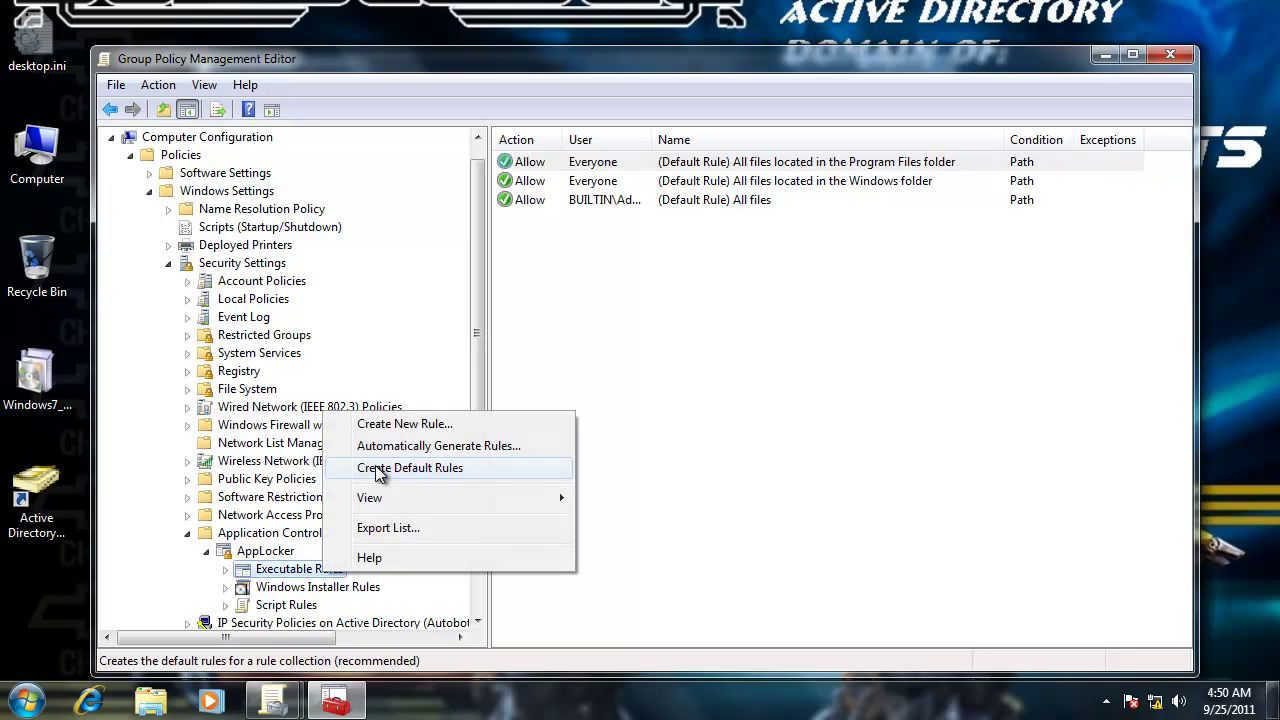
pyautogui.click(731, 437)
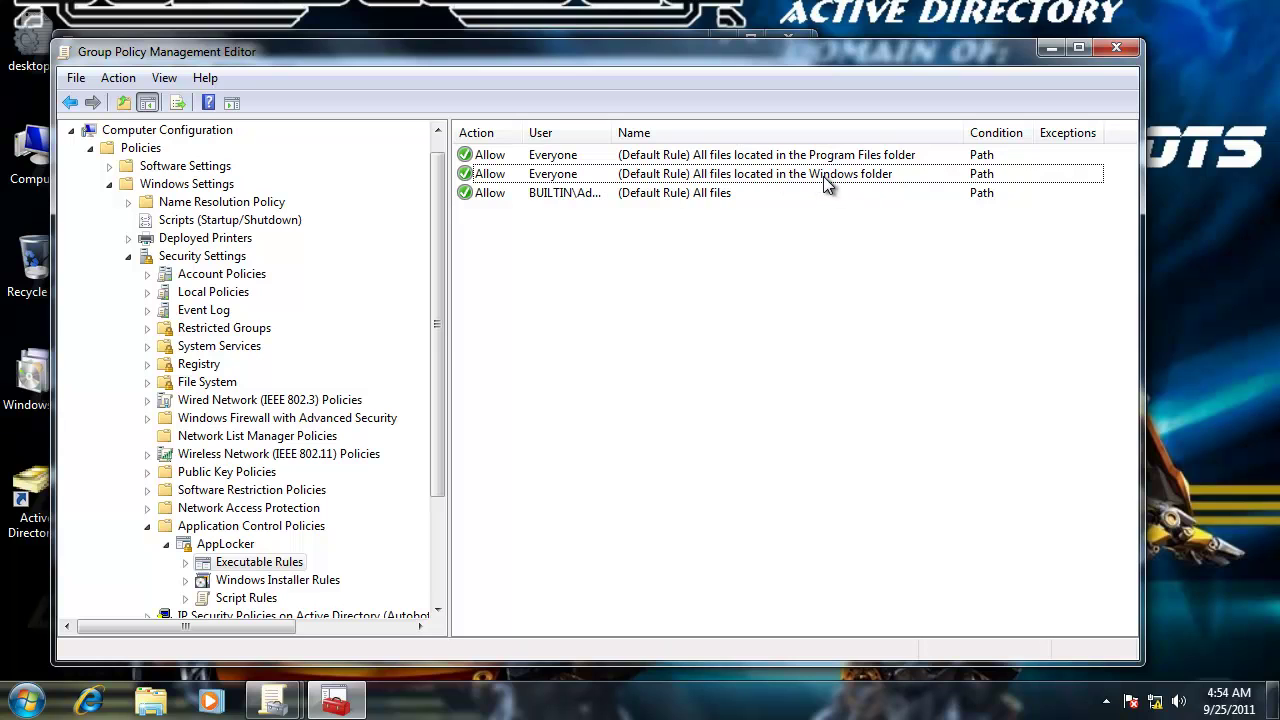
# Open the properties of the default executable rule "All files located in the Windows folder".
pyautogui.rightClick(736, 175)
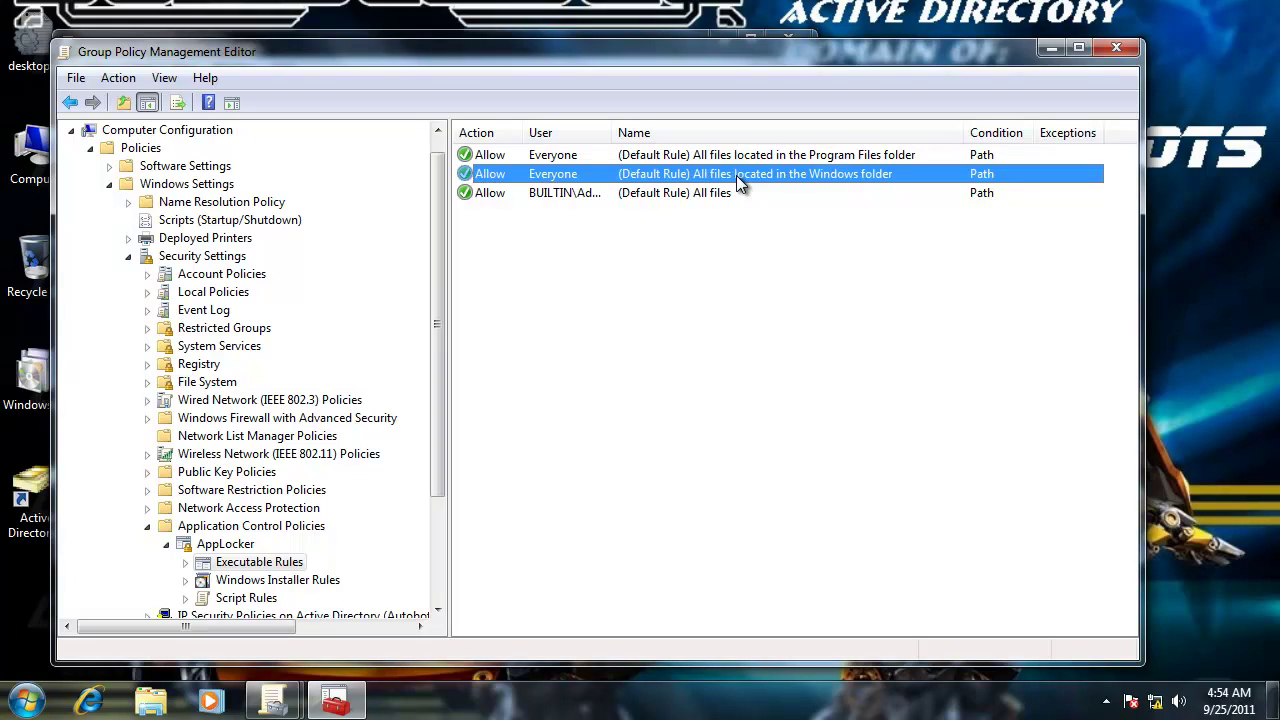
pyautogui.click(716, 173)
pyautogui.doubleClick(719, 174)
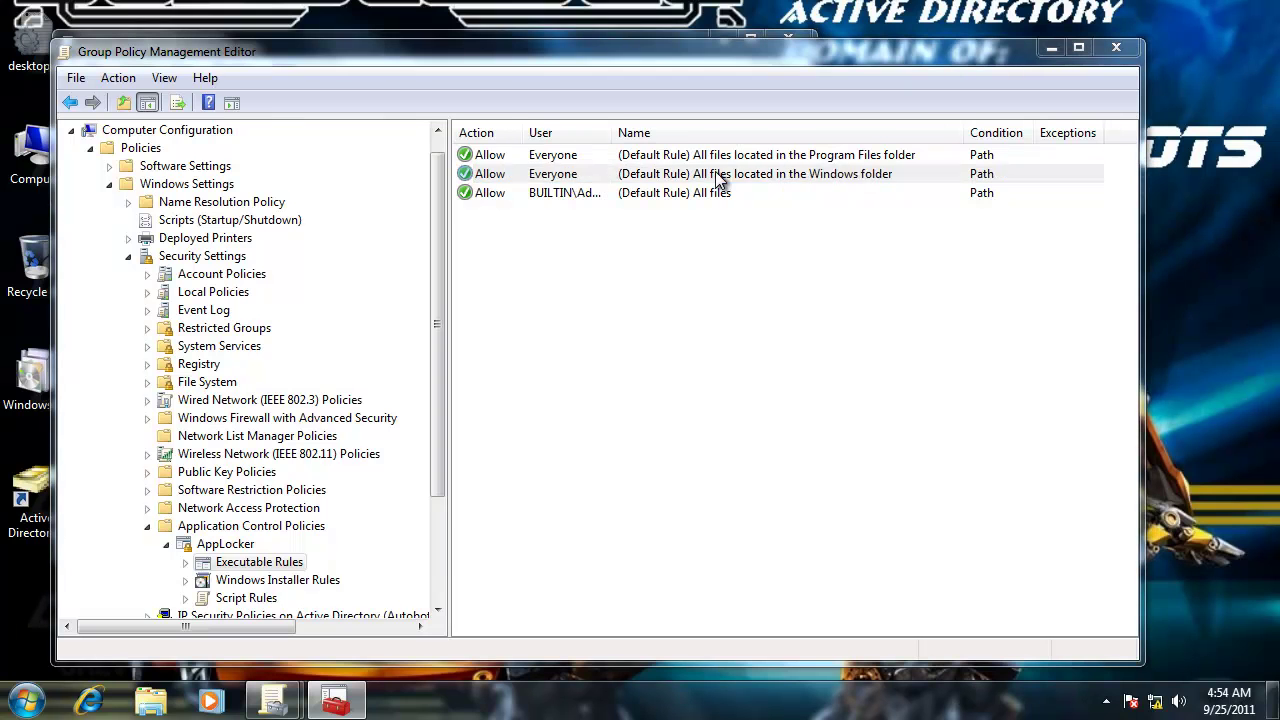
pyautogui.moveTo(663, 137); pyautogui.dragTo(697, 151)
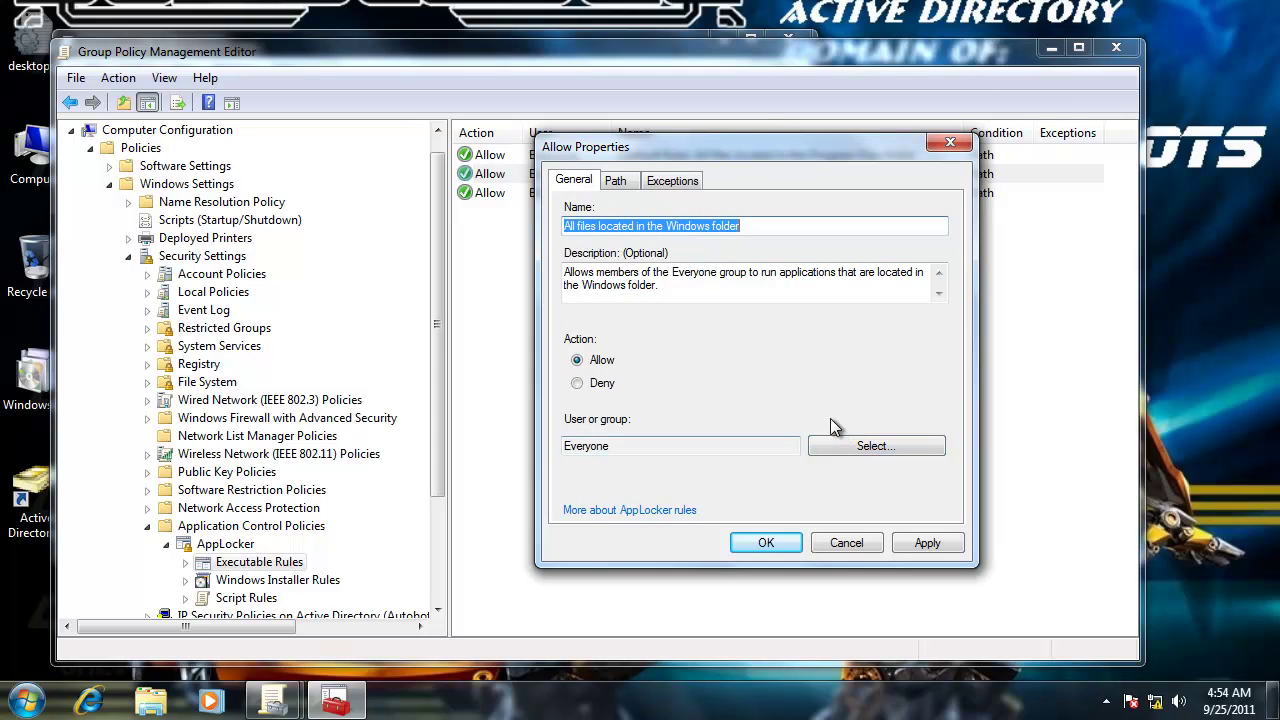
# Examine the rule's user or group selection and its path condition without changing either.
pyautogui.click(893, 451)
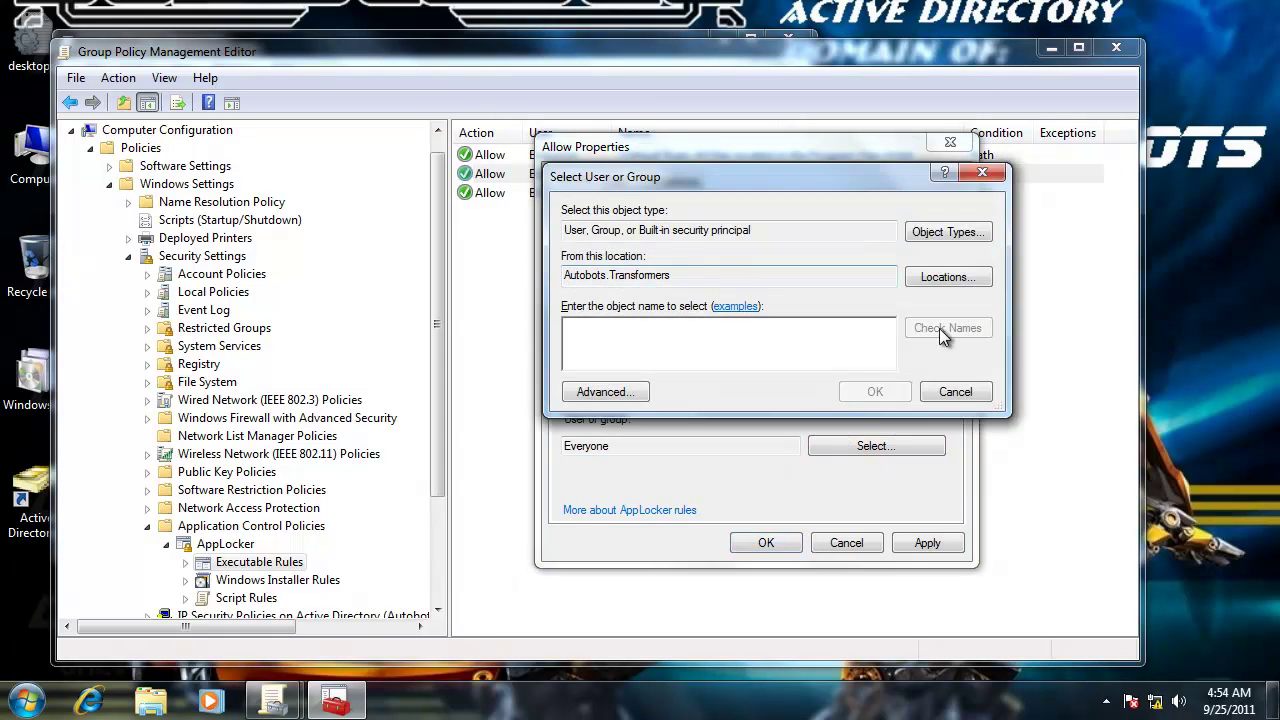
pyautogui.click(955, 391)
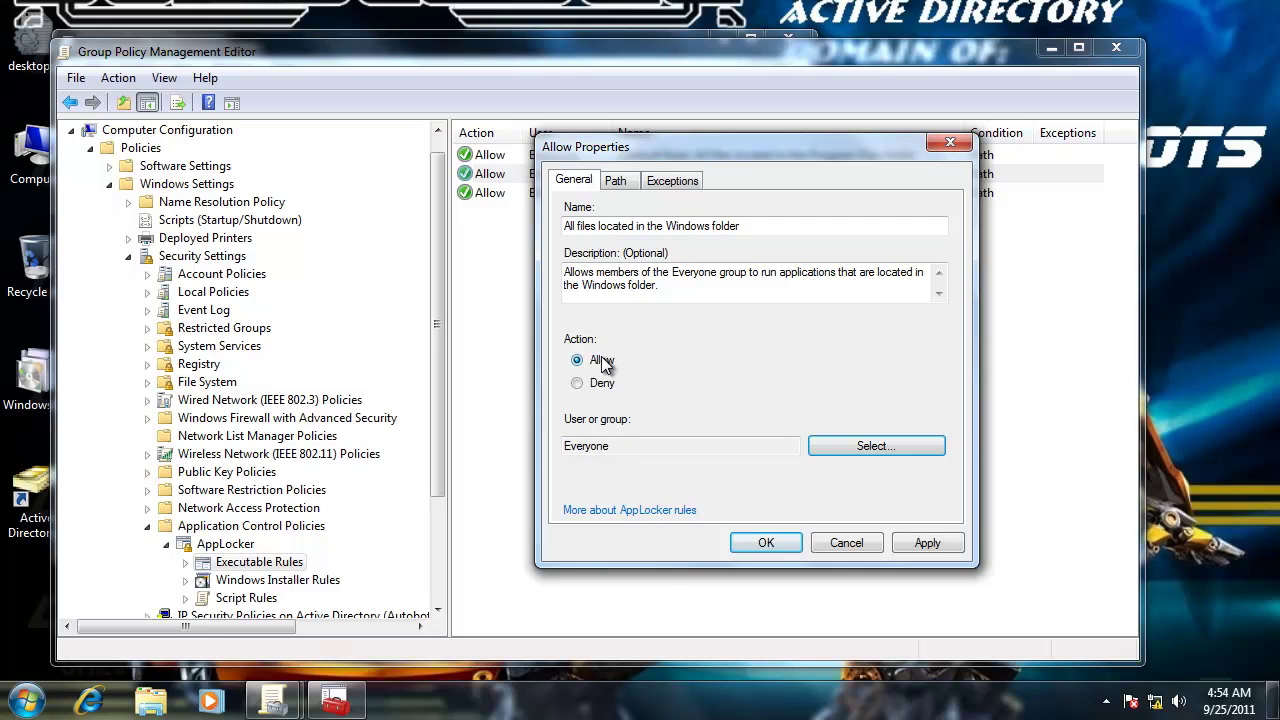
pyautogui.click(618, 184)
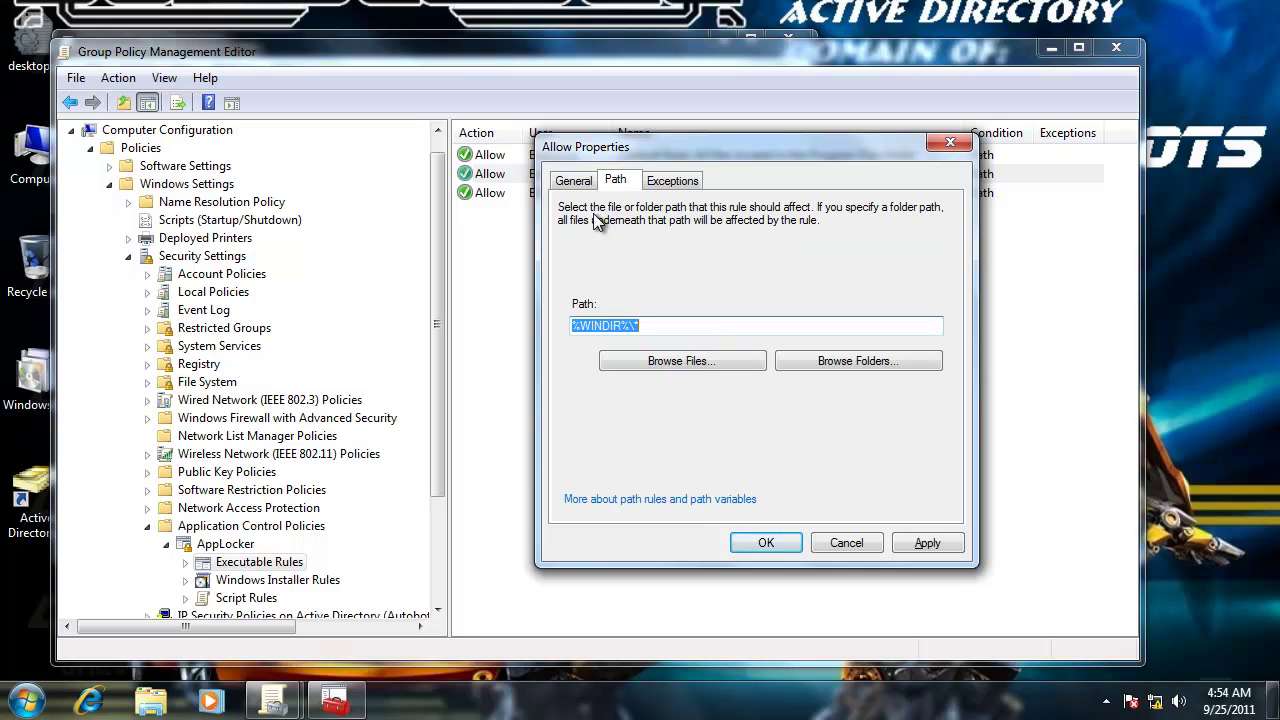
pyautogui.click(692, 328)
pyautogui.moveTo(641, 325); pyautogui.dragTo(540, 323)
pyautogui.click(649, 325)
pyautogui.moveTo(649, 325); pyautogui.dragTo(575, 326)
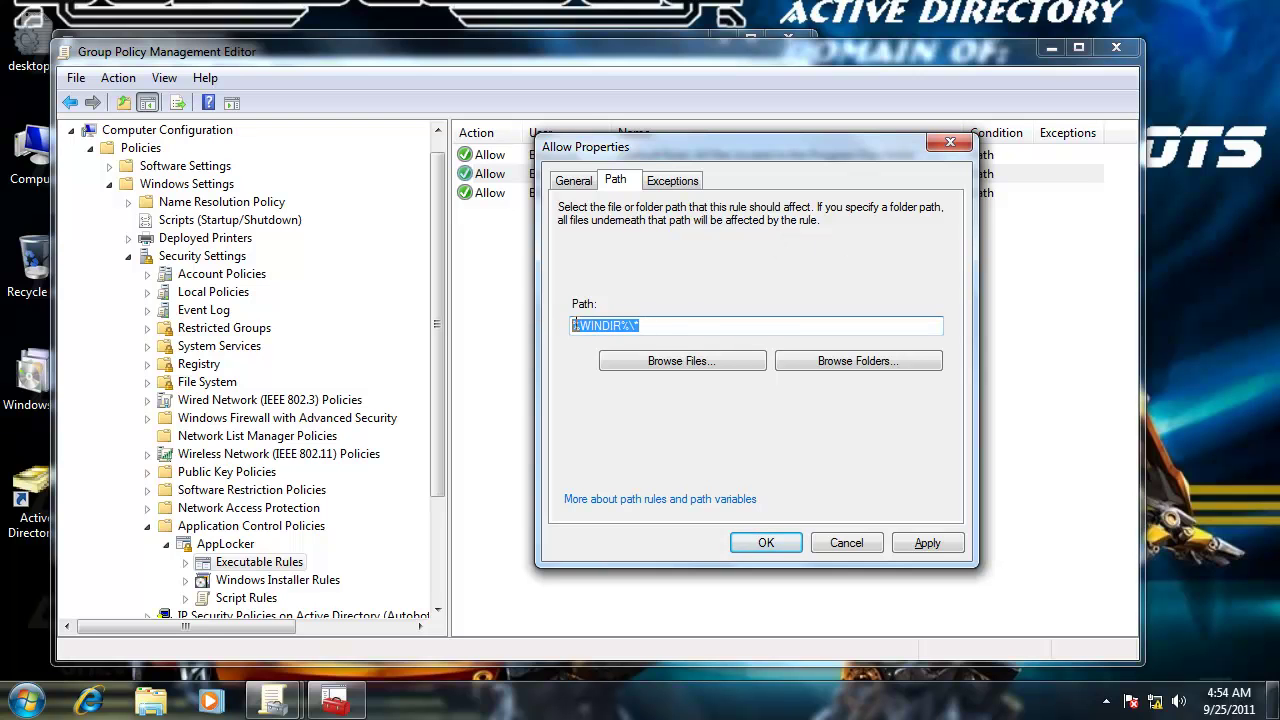
pyautogui.click(672, 328)
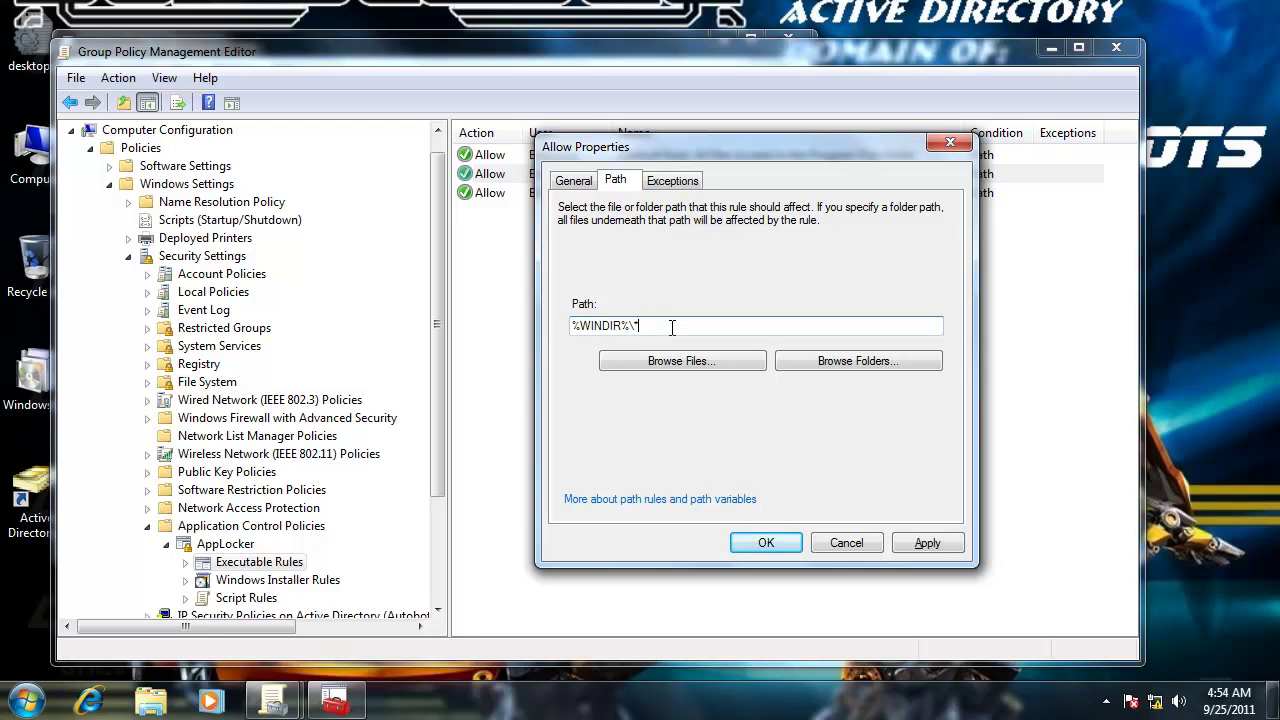
# Examine the Publisher, Path and File hash exception types available for the Windows folder rule.
pyautogui.click(682, 185)
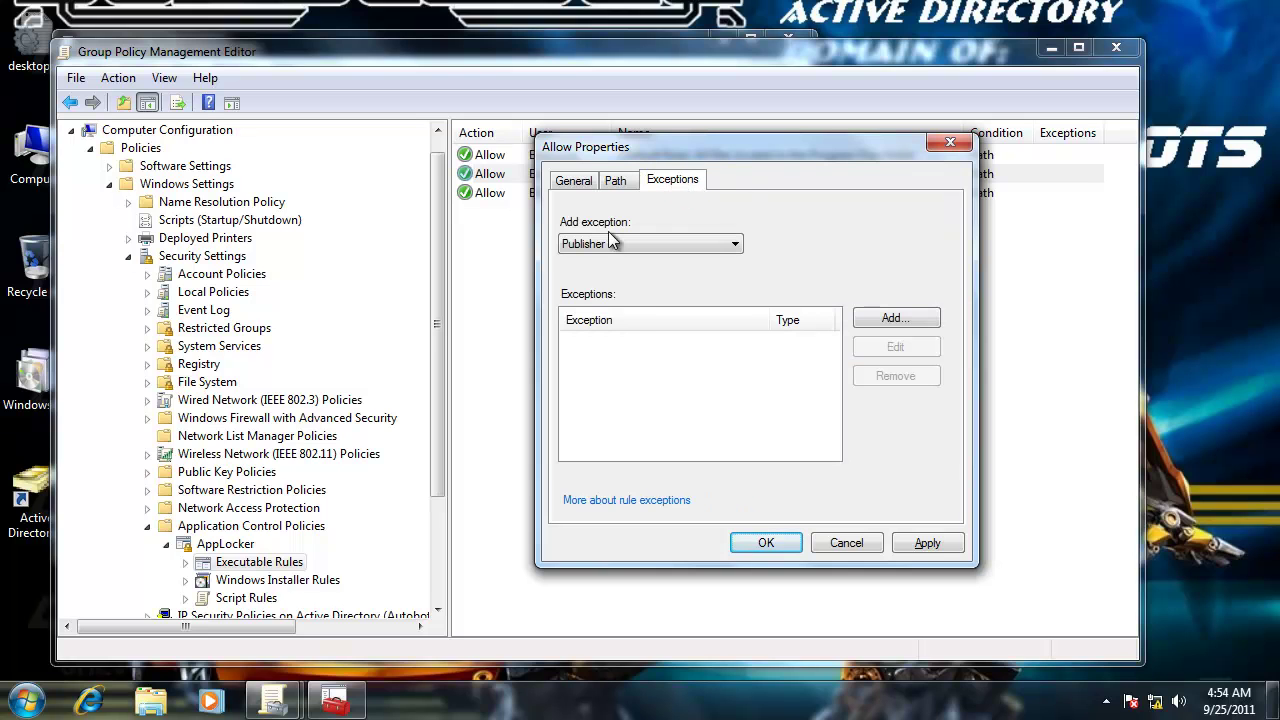
pyautogui.click(738, 245)
pyautogui.click(714, 274)
pyautogui.click(735, 246)
pyautogui.click(719, 287)
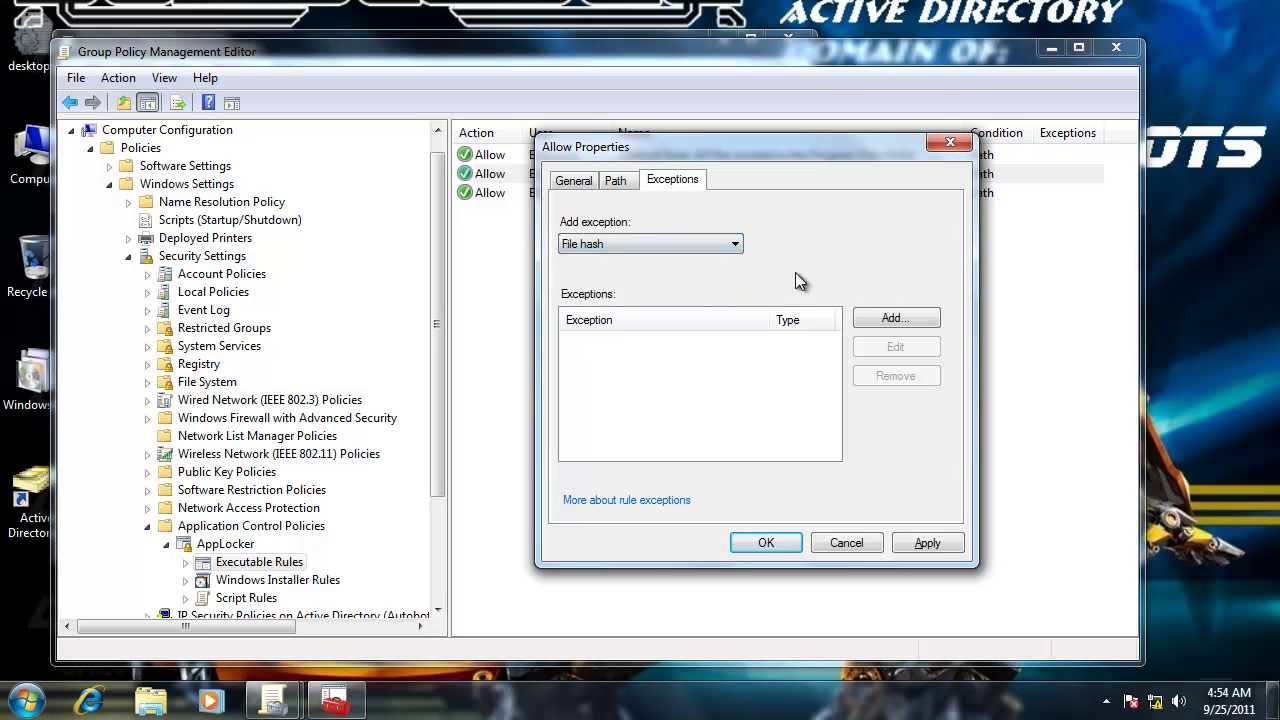
pyautogui.click(730, 247)
pyautogui.click(745, 256)
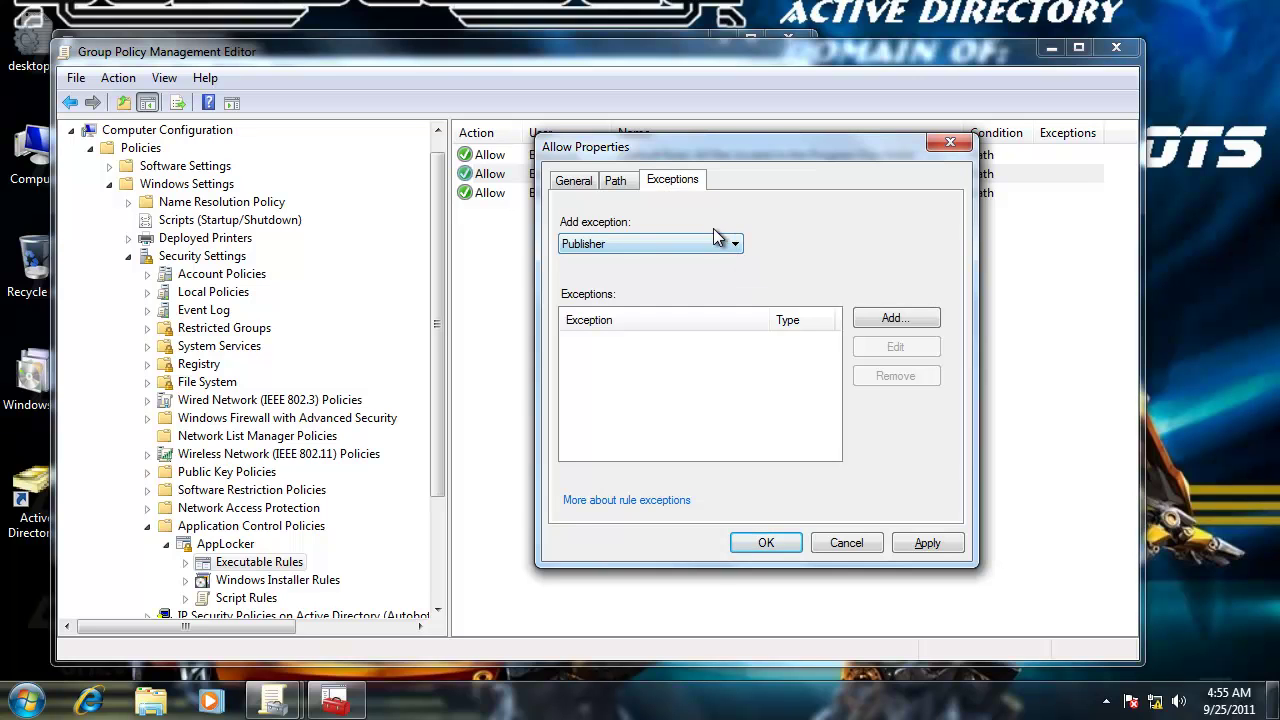
pyautogui.click(737, 245)
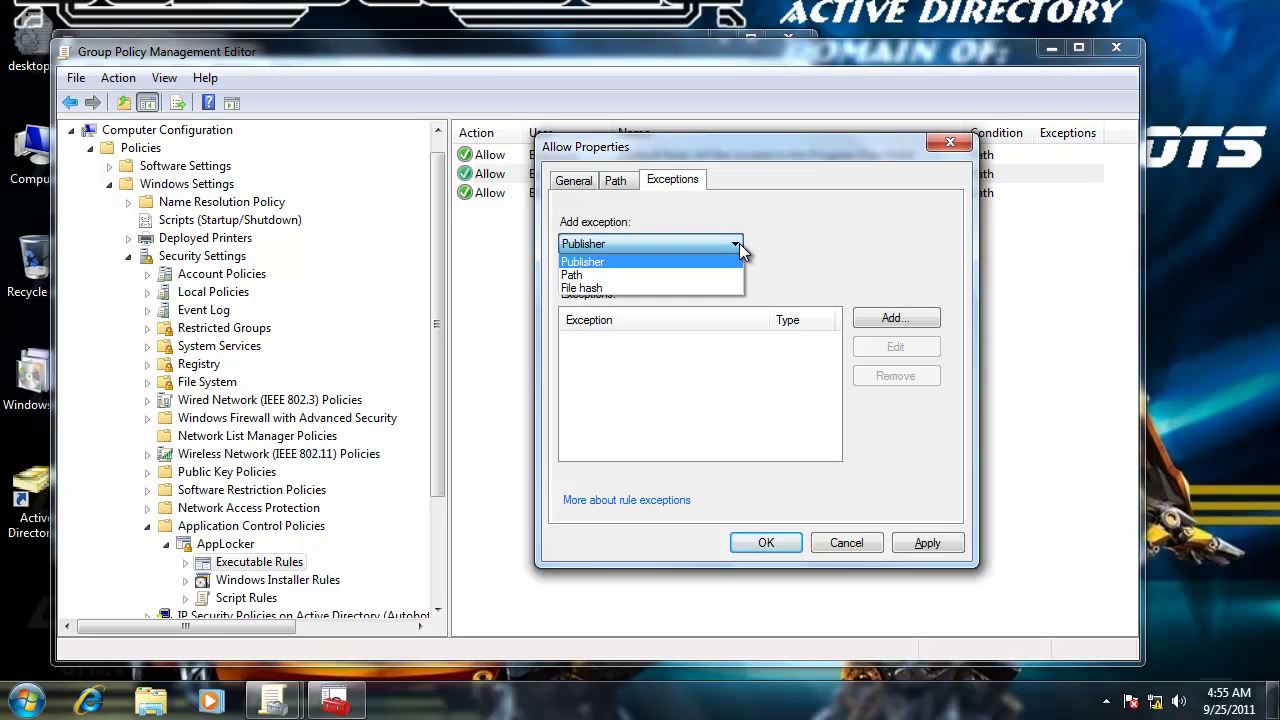
pyautogui.click(696, 249)
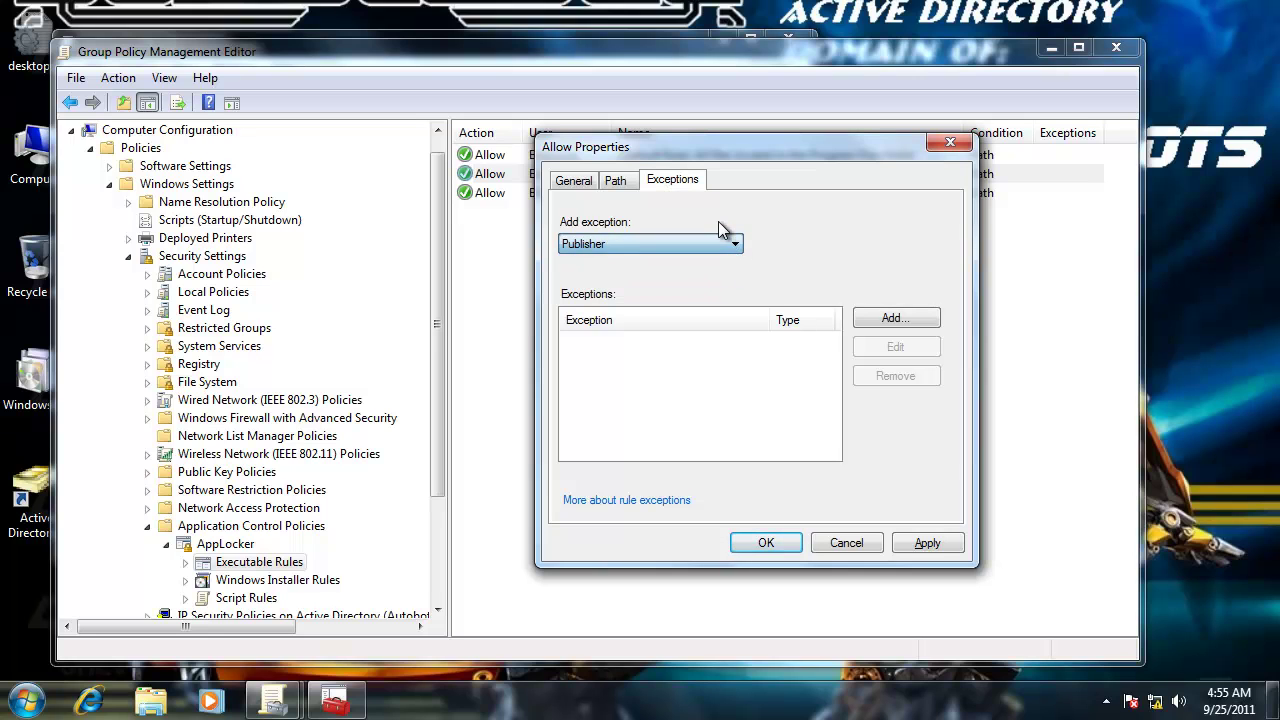
pyautogui.click(704, 247)
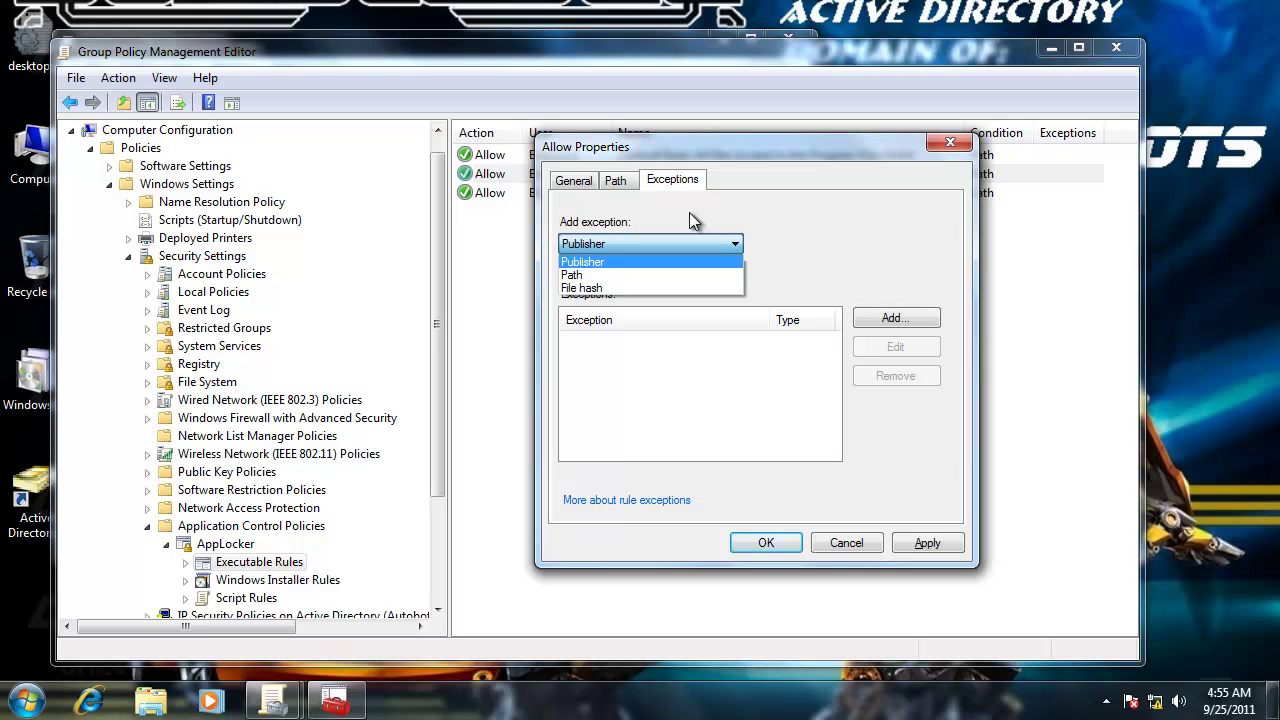
pyautogui.click(689, 220)
pyautogui.click(716, 247)
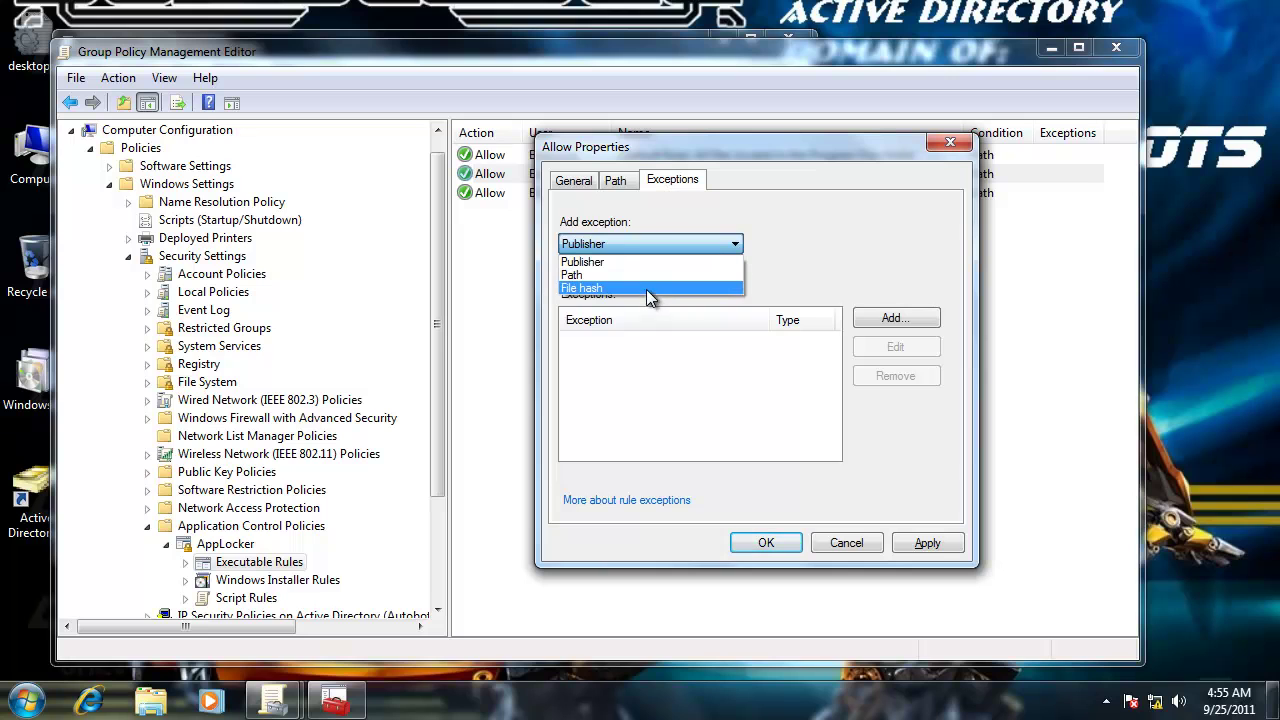
pyautogui.click(783, 261)
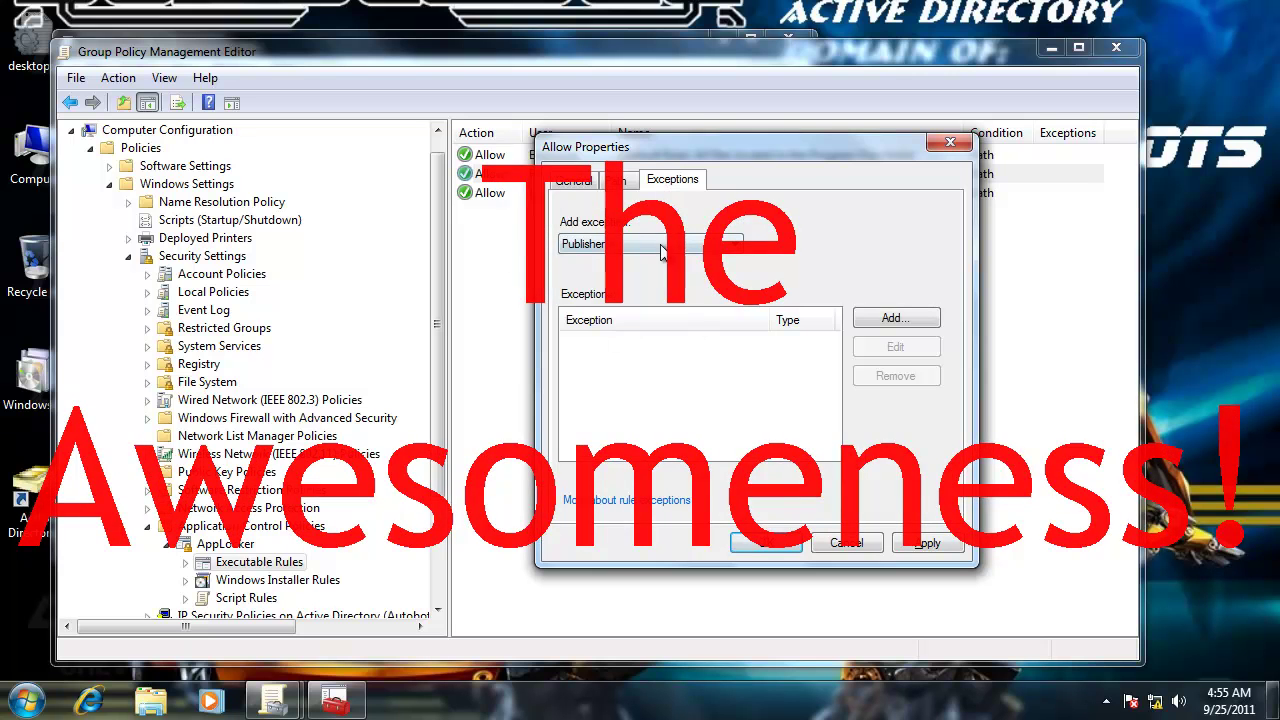
pyautogui.click(739, 247)
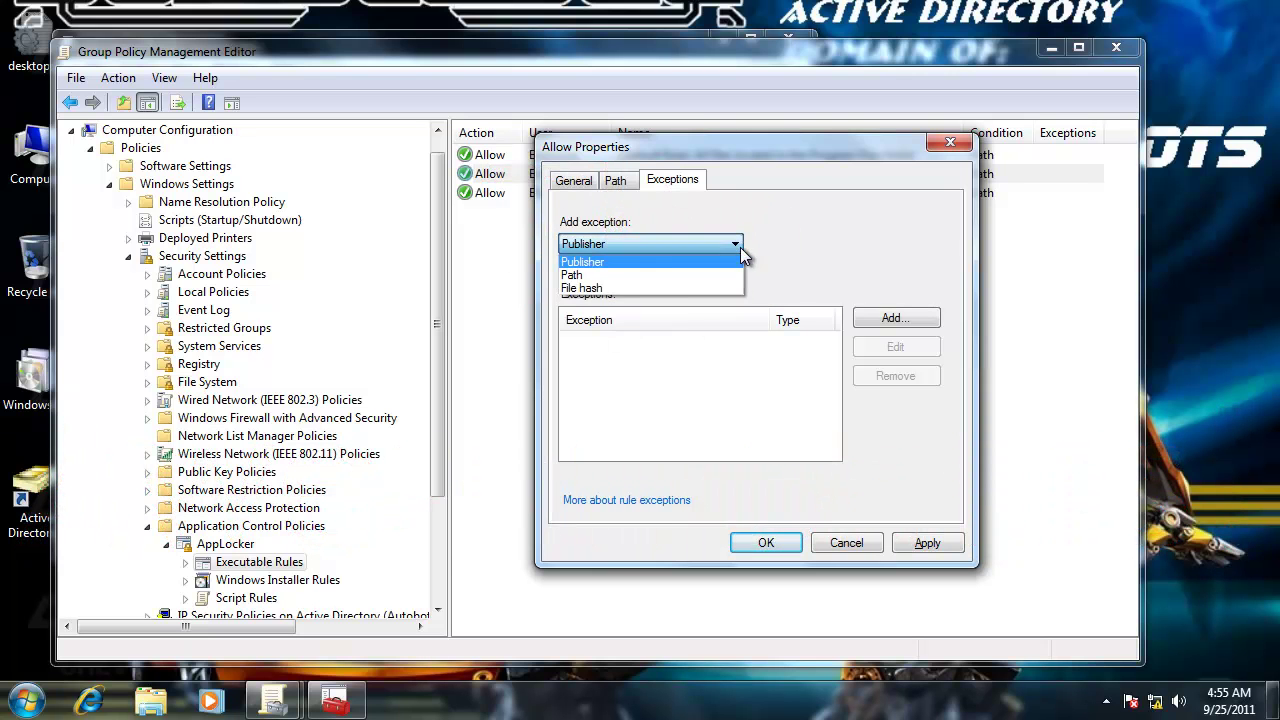
pyautogui.click(666, 261)
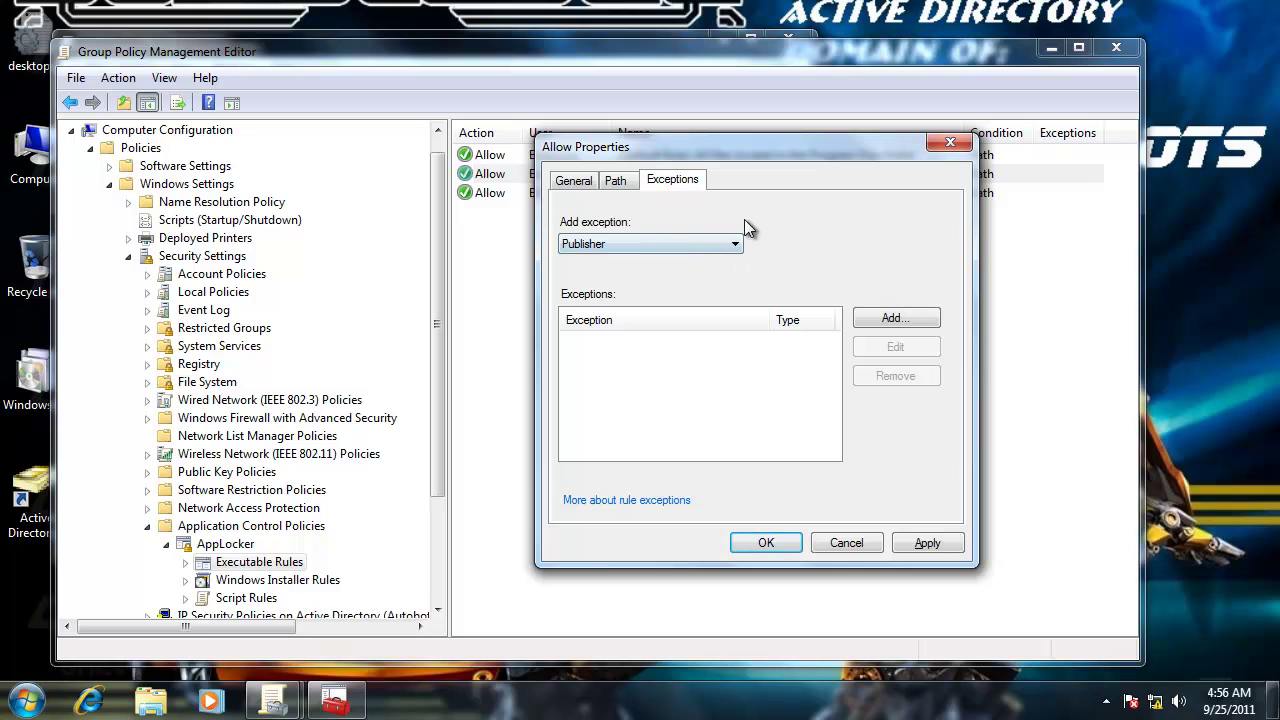
# Add a path exception for c:\Windows\notepad.exe to the Windows folder rule and save the rule.
pyautogui.click(708, 243)
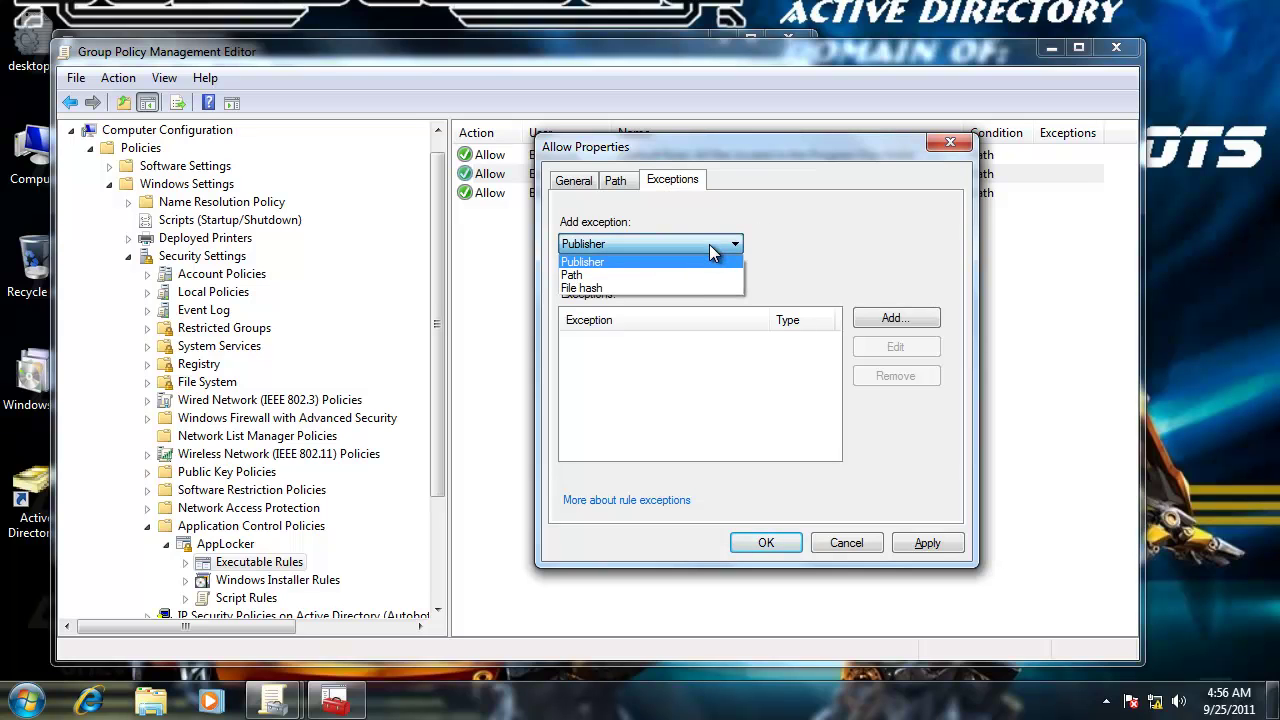
pyautogui.click(679, 285)
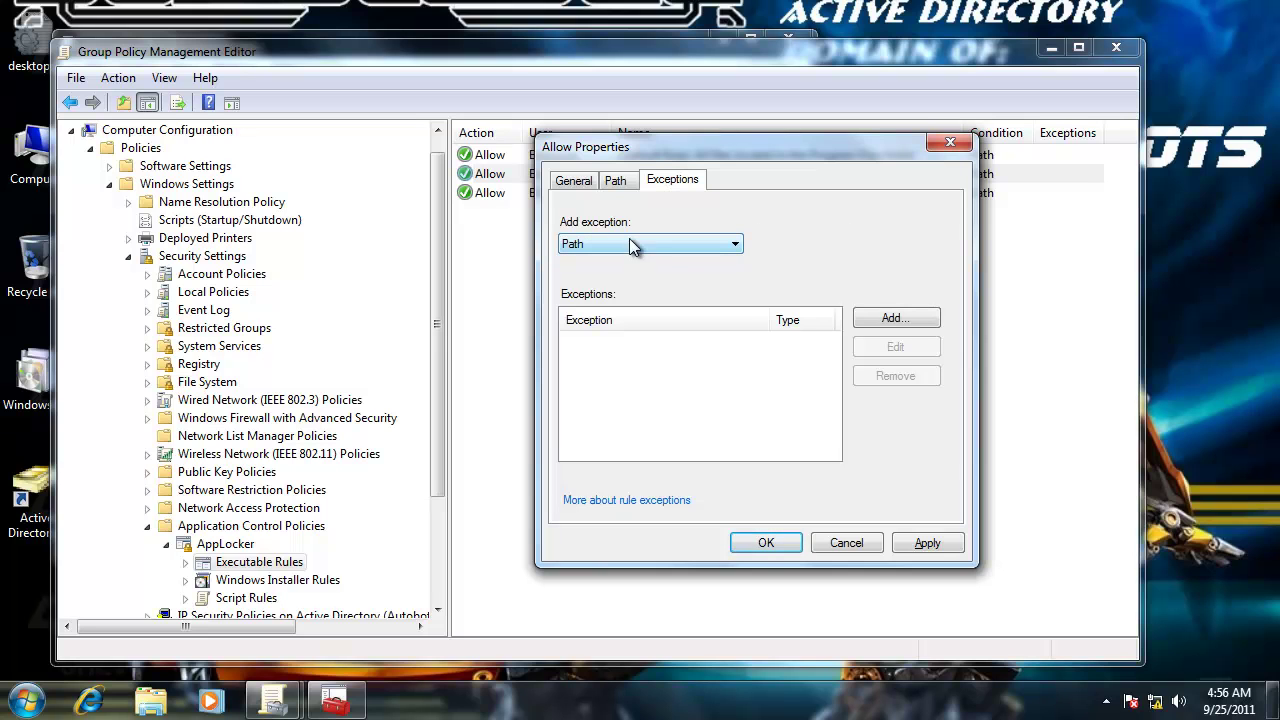
pyautogui.click(897, 324)
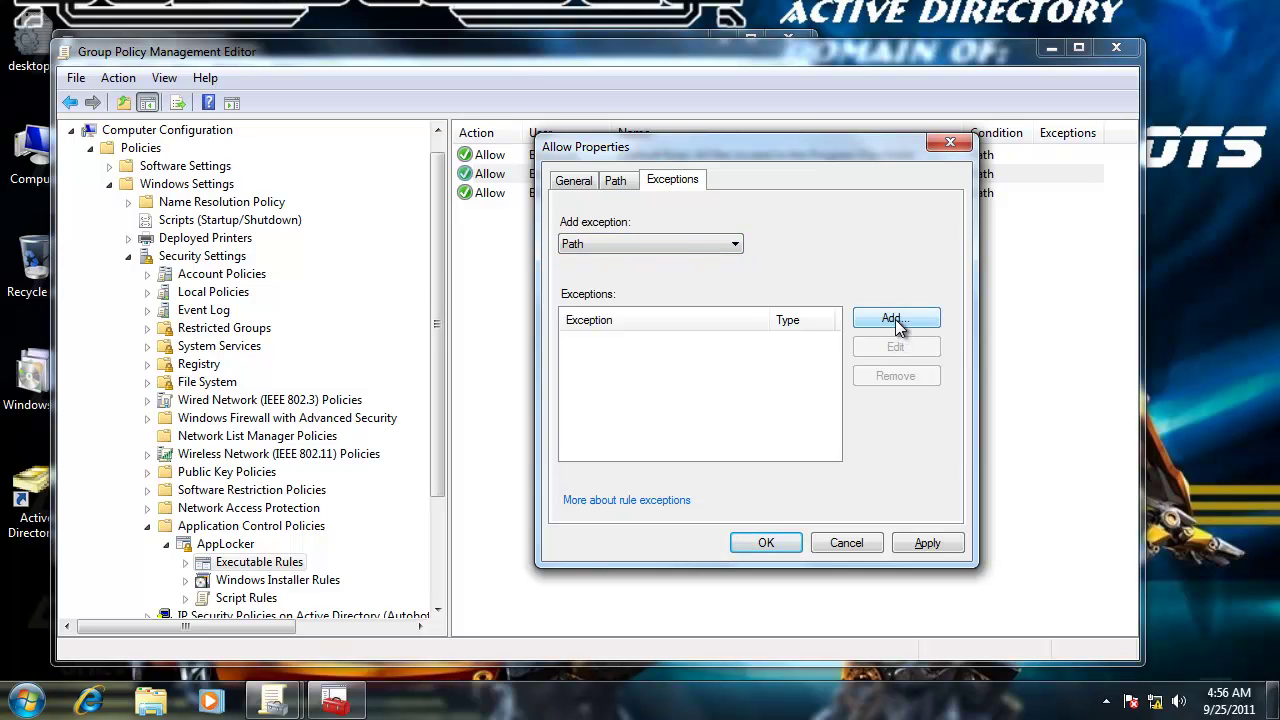
pyautogui.moveTo(370, 84); pyautogui.dragTo(766, 281)
pyautogui.write('c')
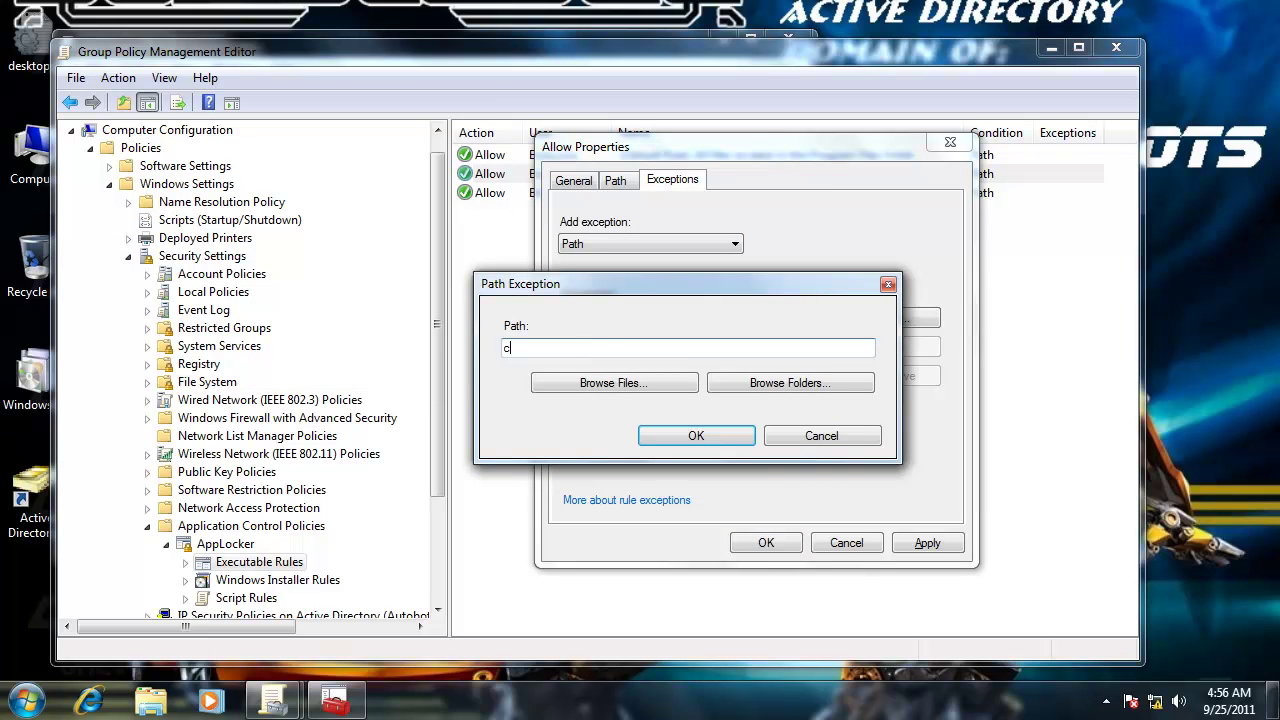
pyautogui.write(':\\Windows\\notepad.exe')
pyautogui.click(735, 435)
pyautogui.click(655, 345)
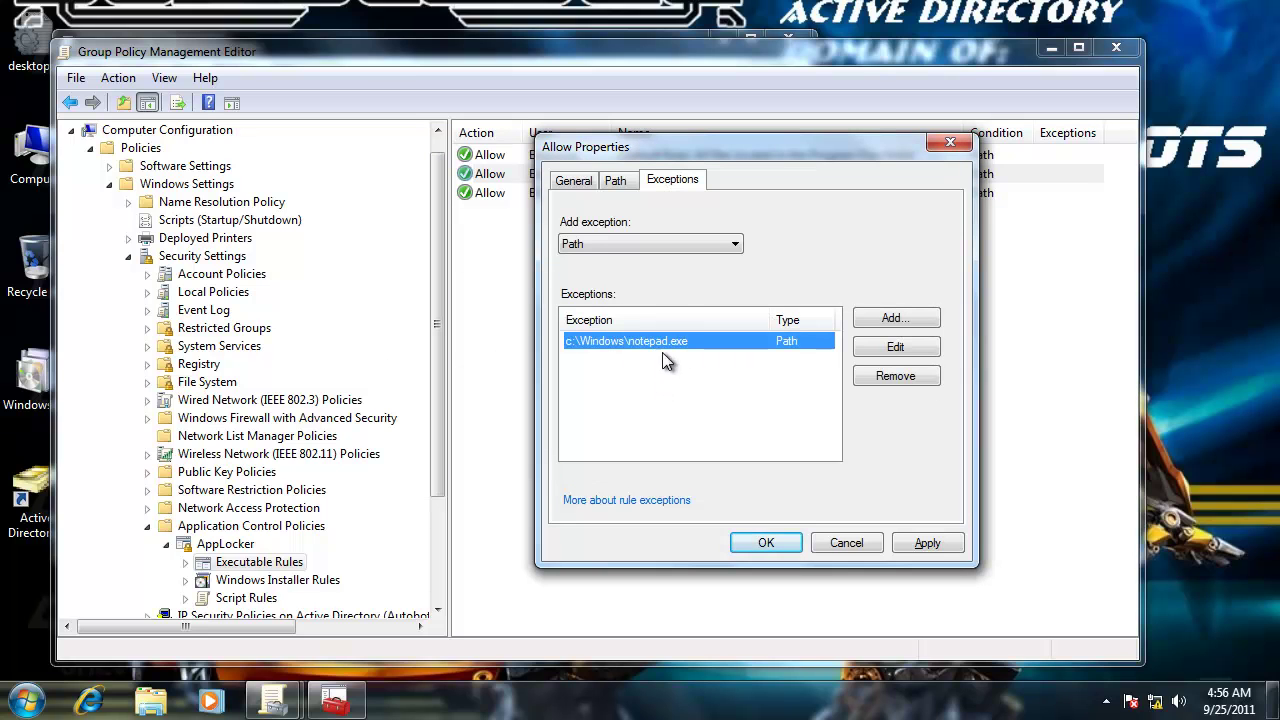
pyautogui.click(768, 544)
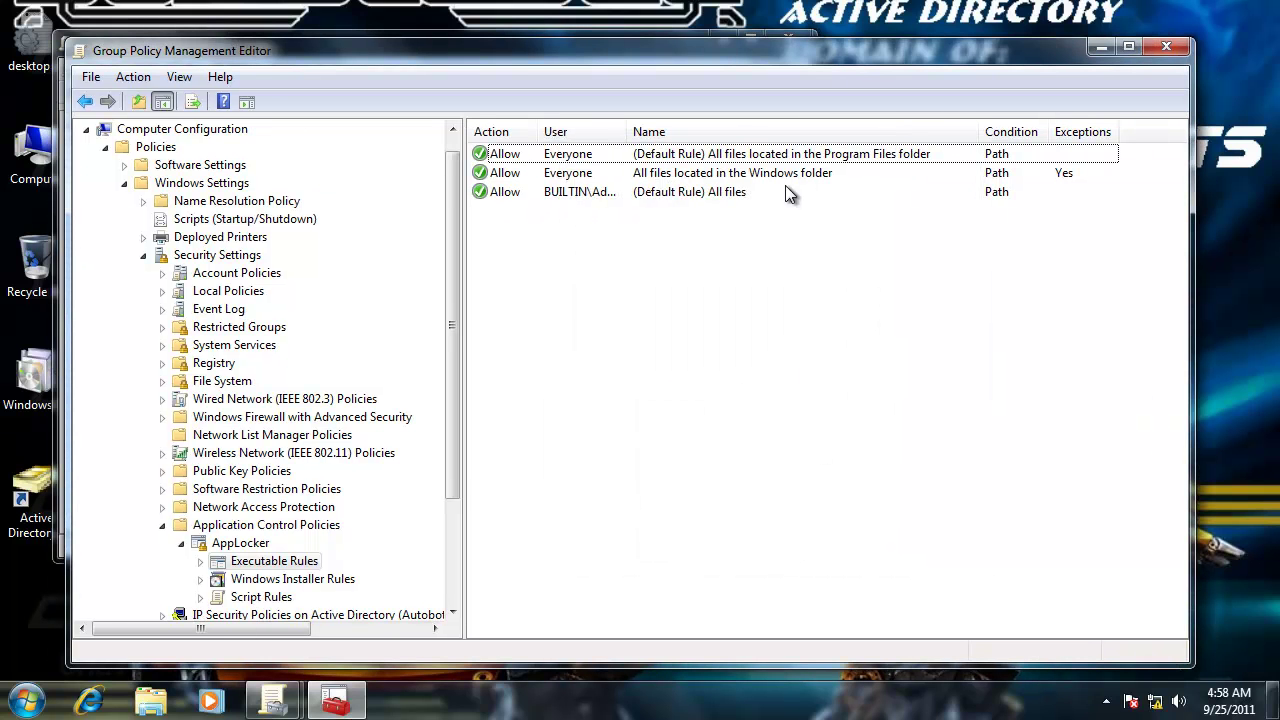
# Reopen the properties of the "All files located in the Windows folder" rule and select its notepad.exe exception.
pyautogui.click(708, 178)
pyautogui.rightClick(721, 173)
pyautogui.click(781, 218)
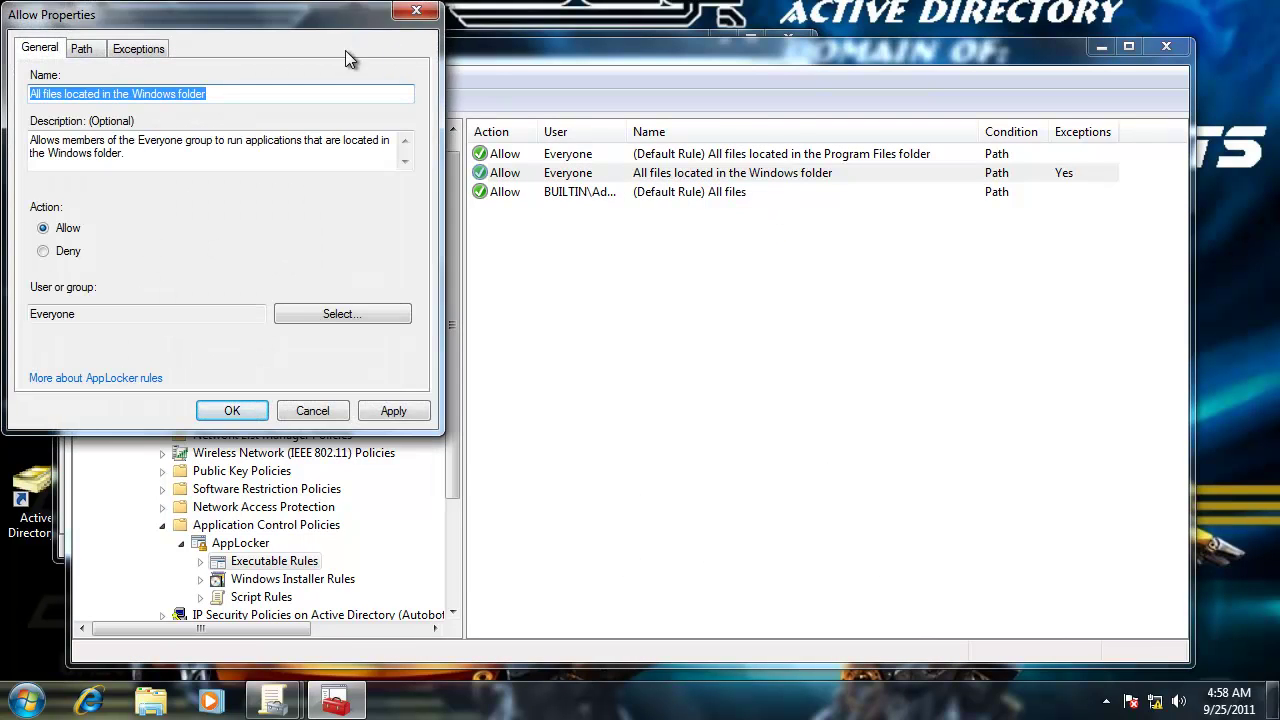
pyautogui.moveTo(321, 22); pyautogui.dragTo(659, 127)
pyautogui.click(466, 155)
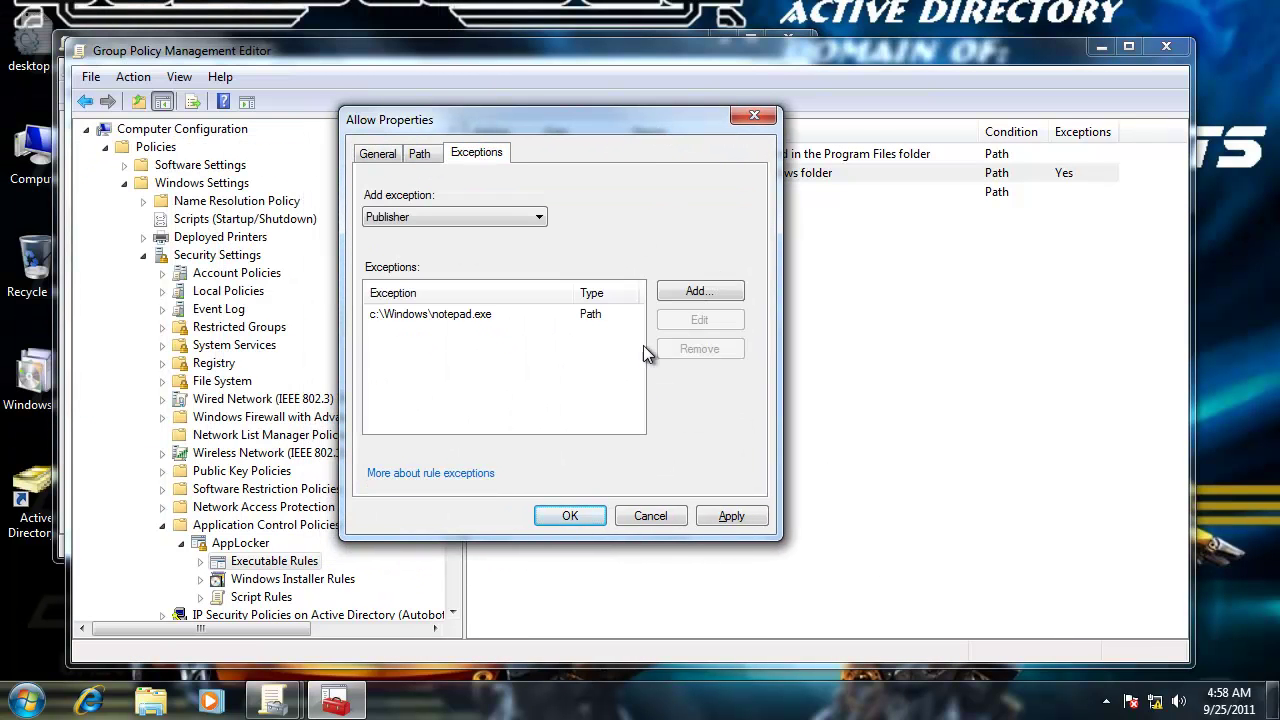
pyautogui.click(481, 318)
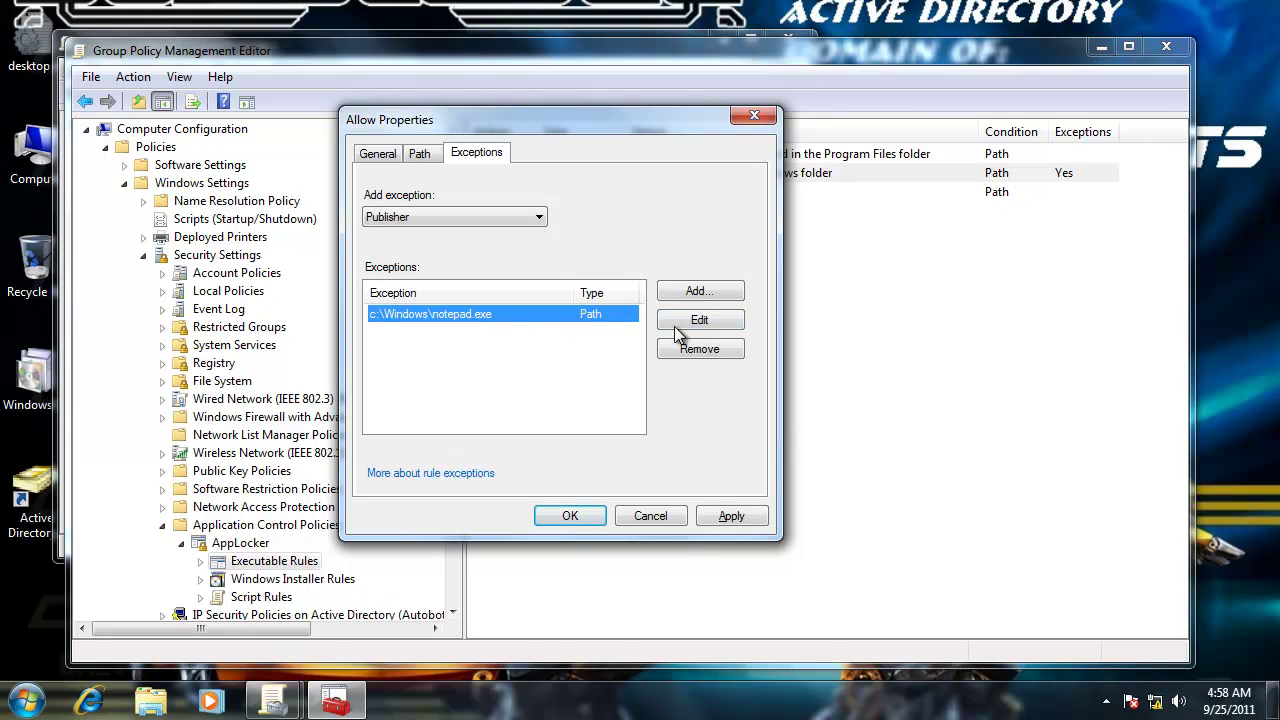
# Add a path exception for C:\Windows\regedit.exe to the Windows folder rule.
pyautogui.click(538, 217)
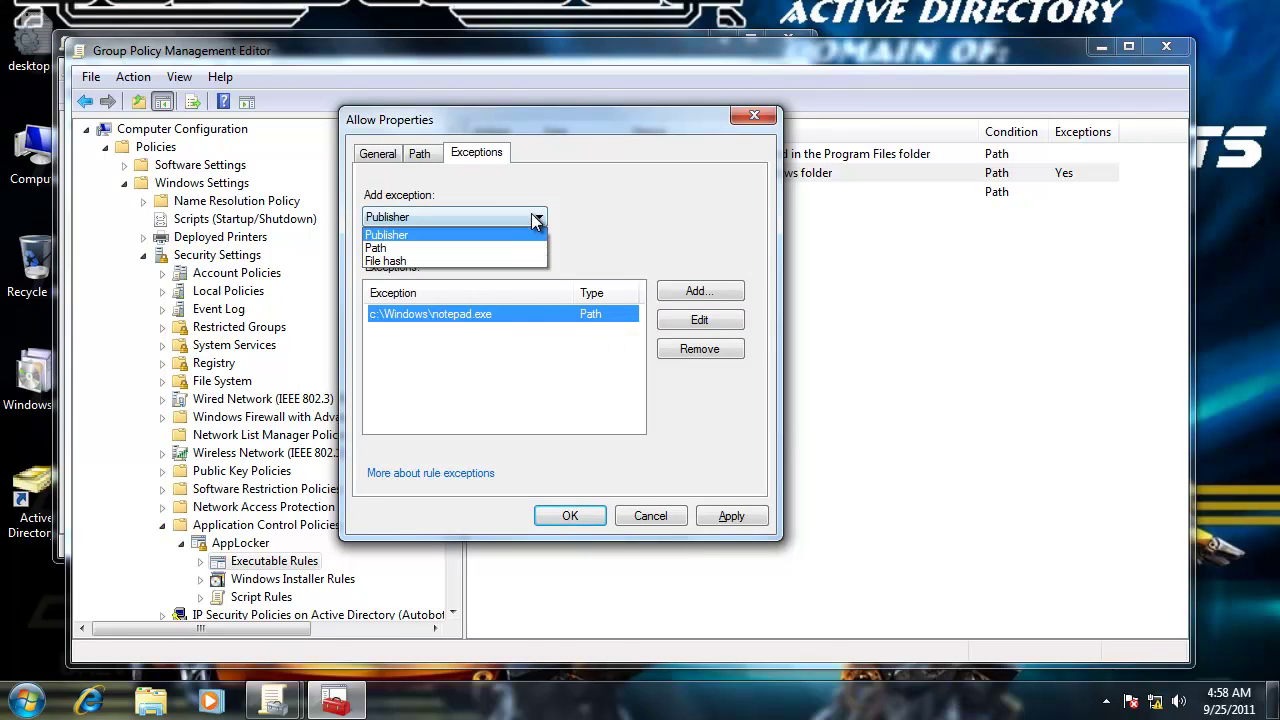
pyautogui.click(495, 246)
pyautogui.click(695, 292)
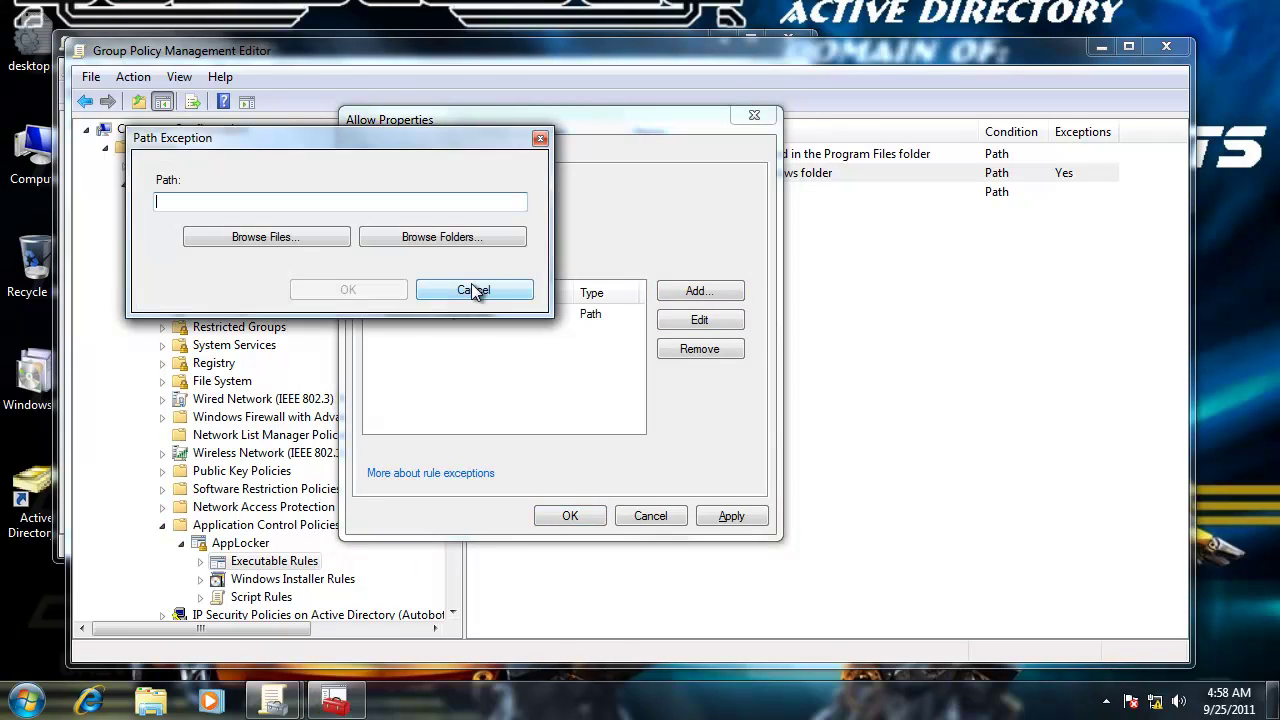
pyautogui.moveTo(370, 175); pyautogui.dragTo(665, 316)
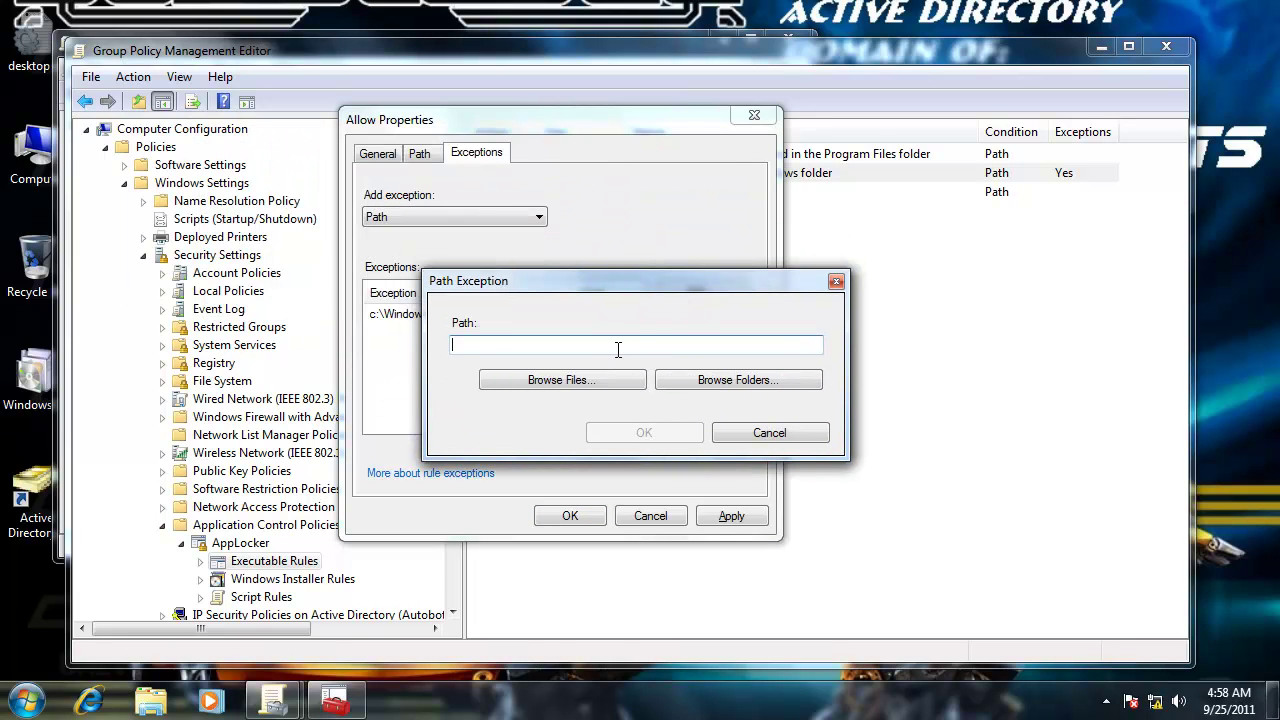
pyautogui.write('regedit')
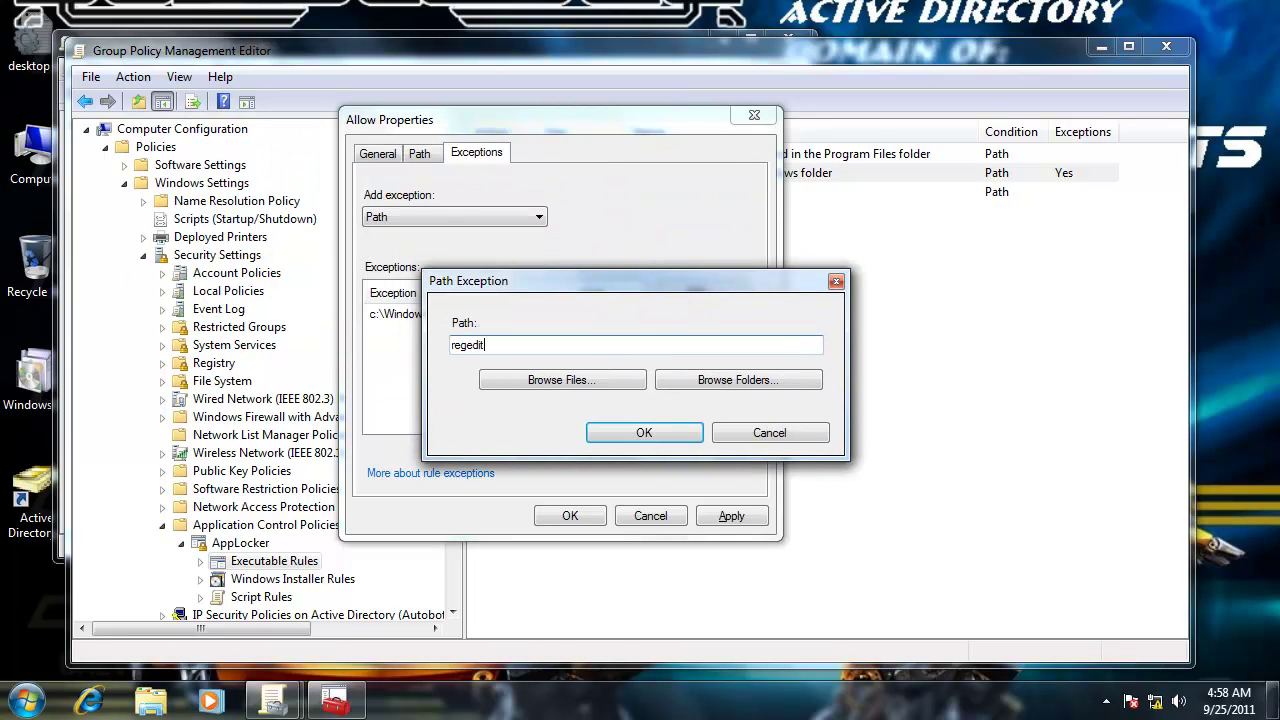
pyautogui.write('.exe')
pyautogui.press('Home')
pyautogui.write('C:\\Windows\\')
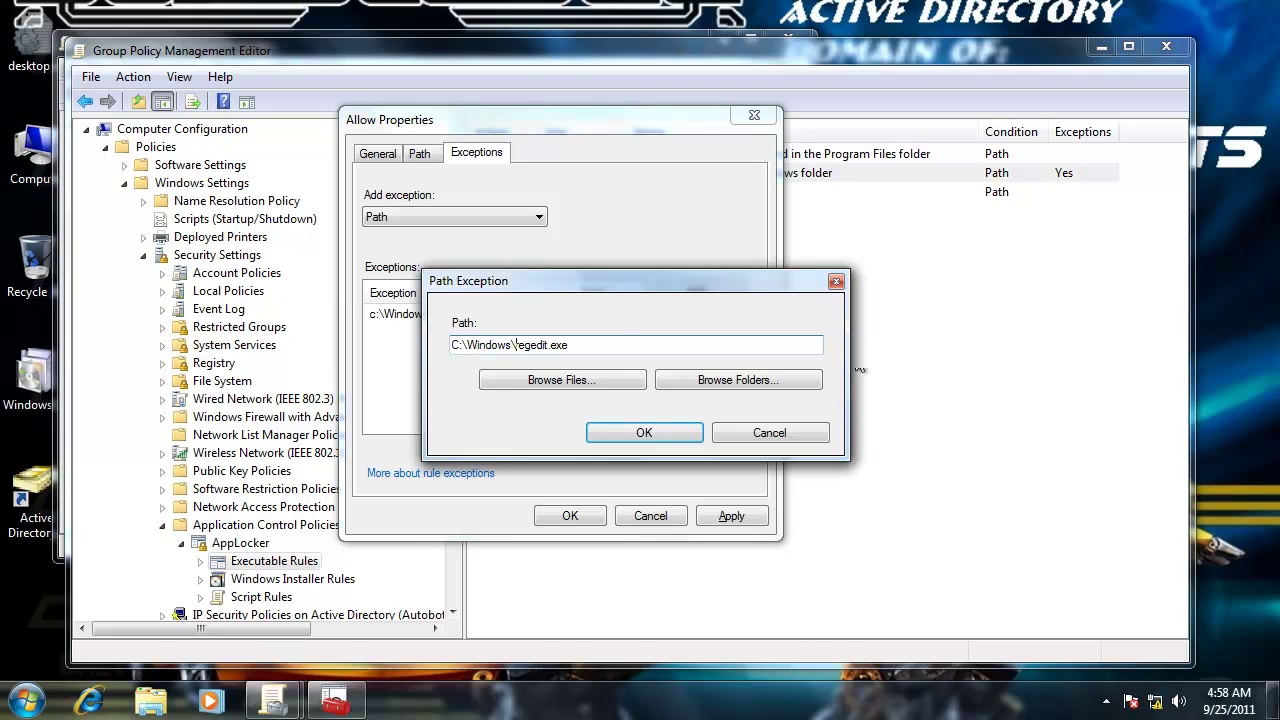
pyautogui.click(648, 433)
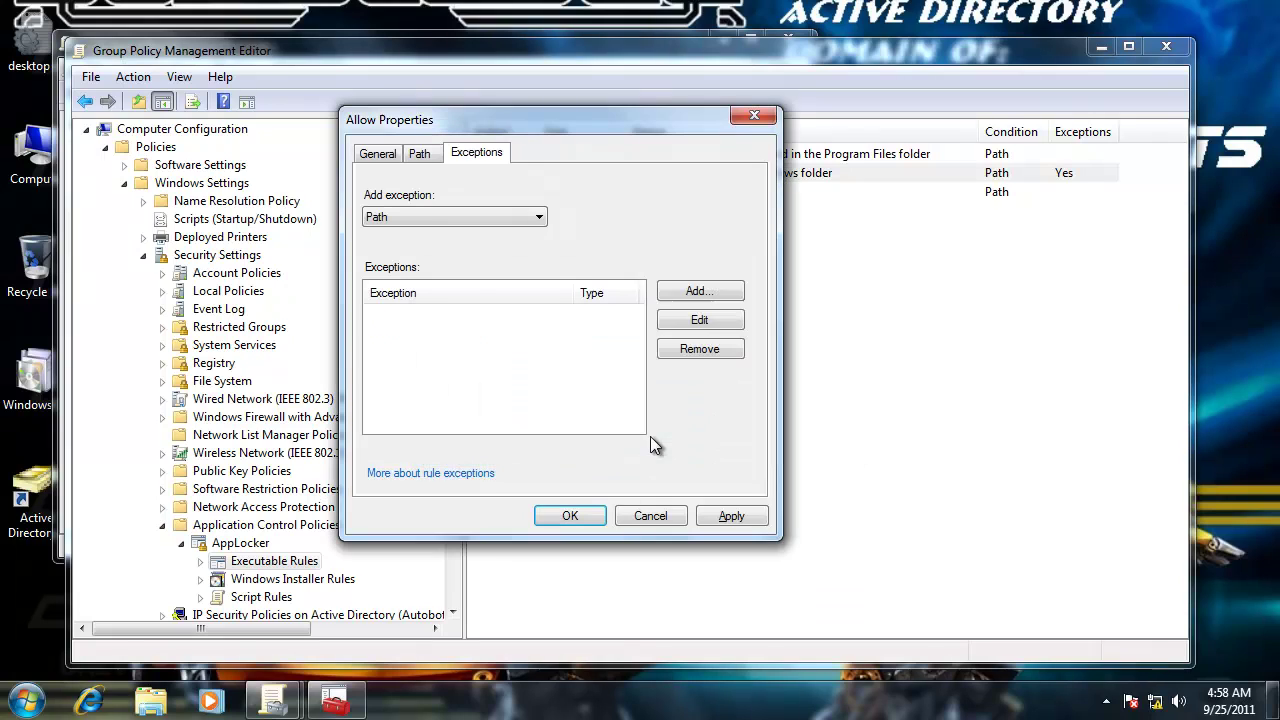
# Select the C:\Windows\regedit.exe exception and save the Windows folder rule with its path exceptions.
pyautogui.click(475, 336)
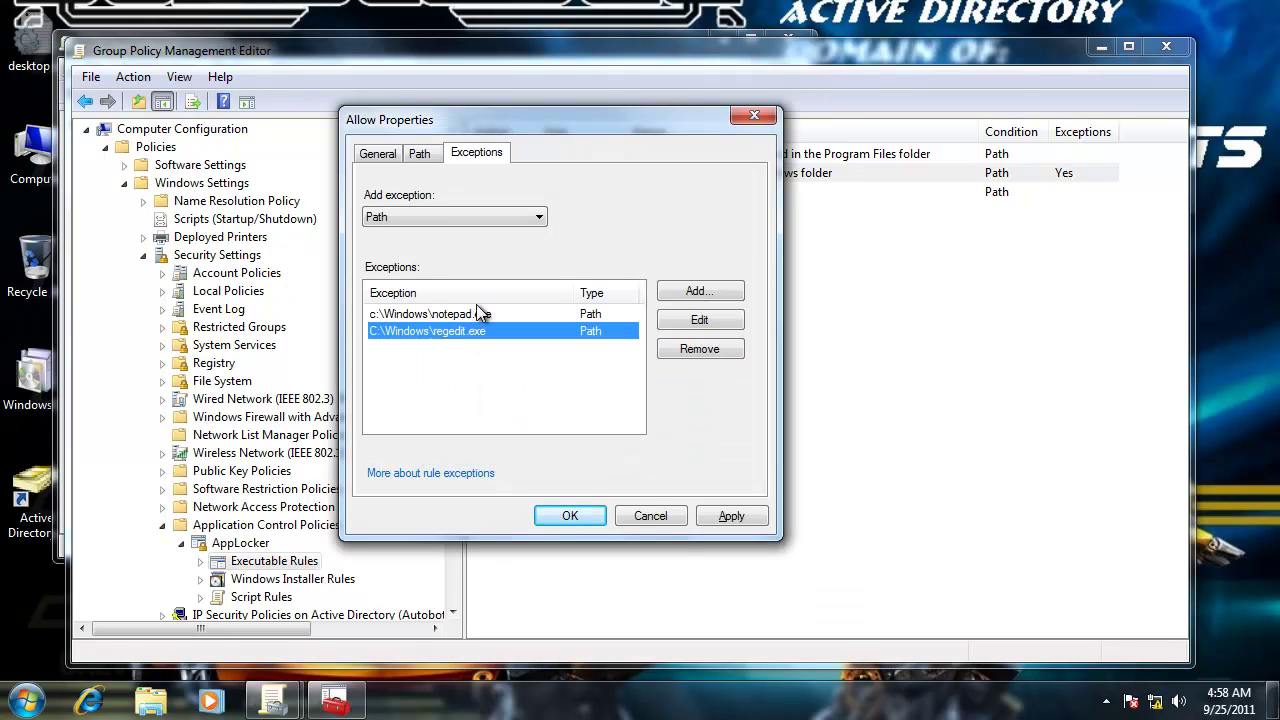
pyautogui.click(590, 516)
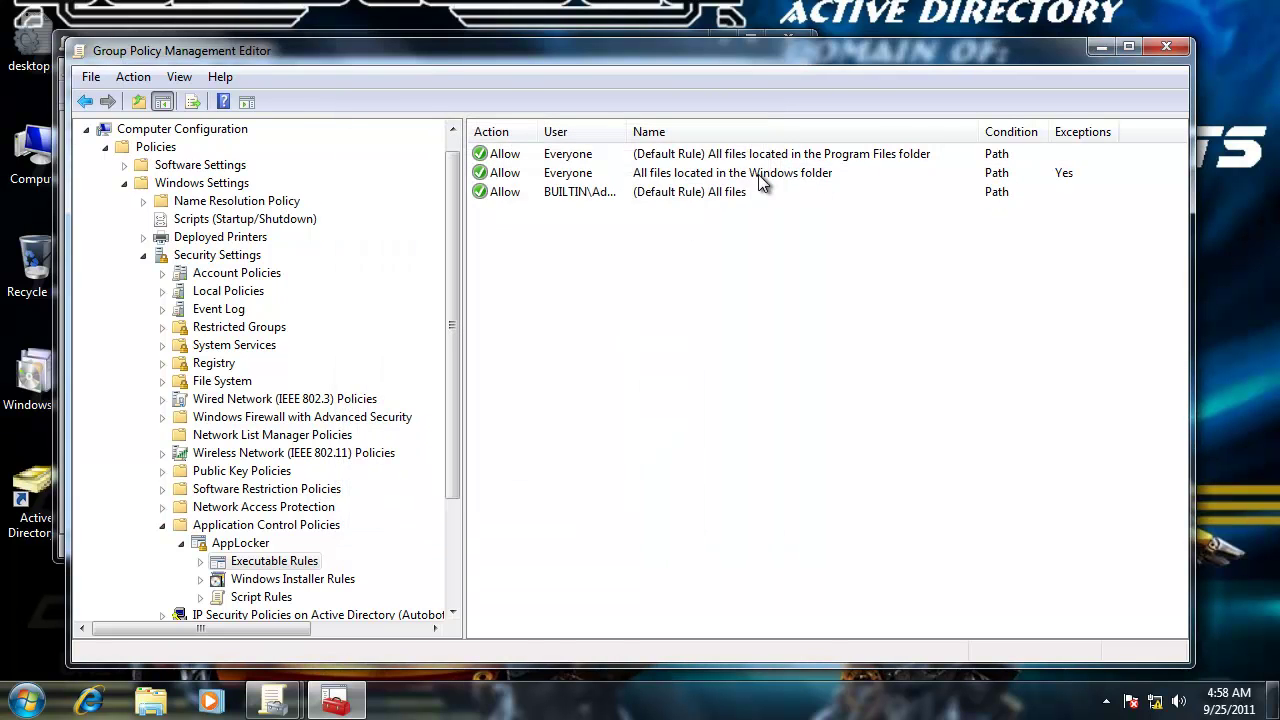
# Review the saved exceptions of the "All files located in the Windows folder" rule, then select the "(Default Rule) All files" rule.
pyautogui.click(758, 174)
pyautogui.doubleClick(789, 176)
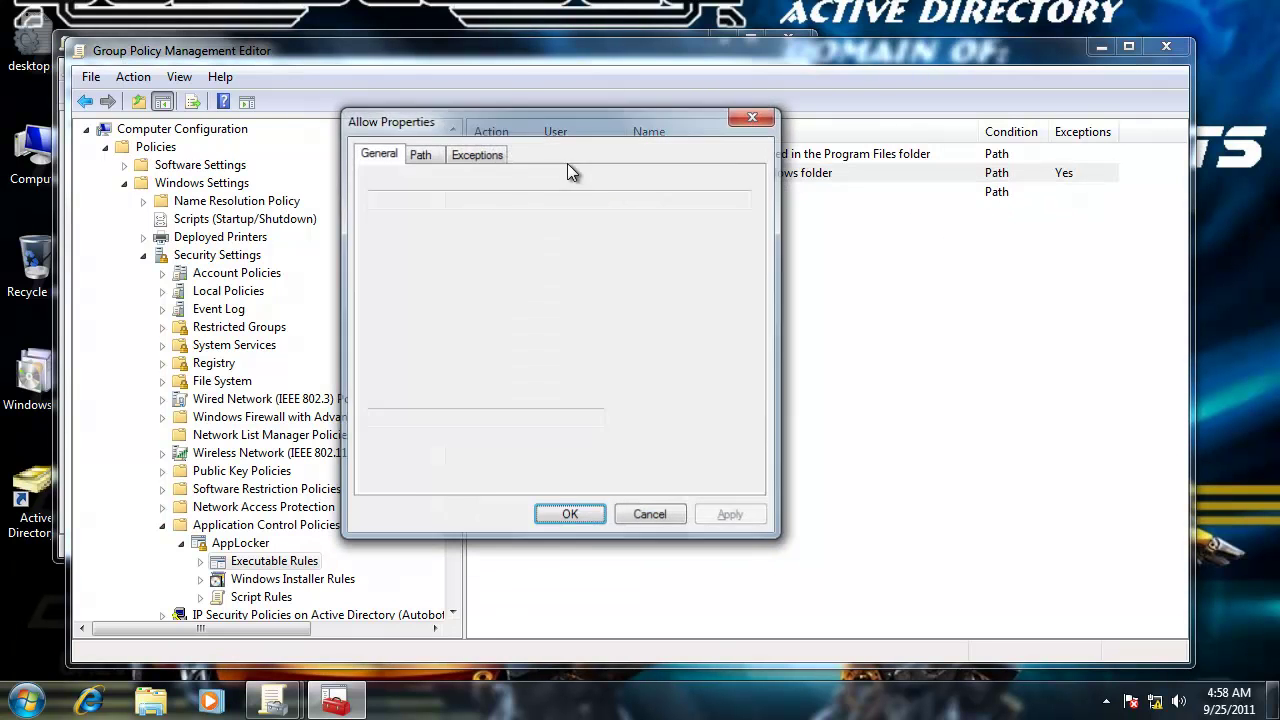
pyautogui.click(472, 153)
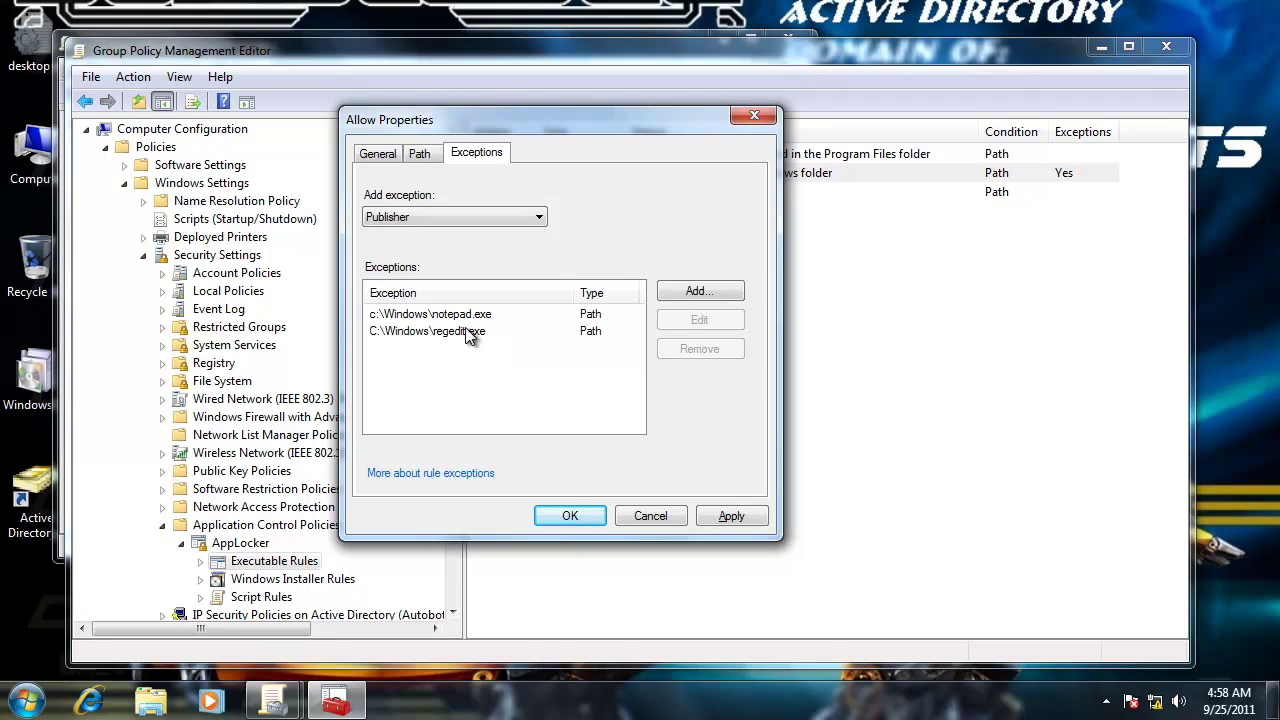
pyautogui.click(651, 517)
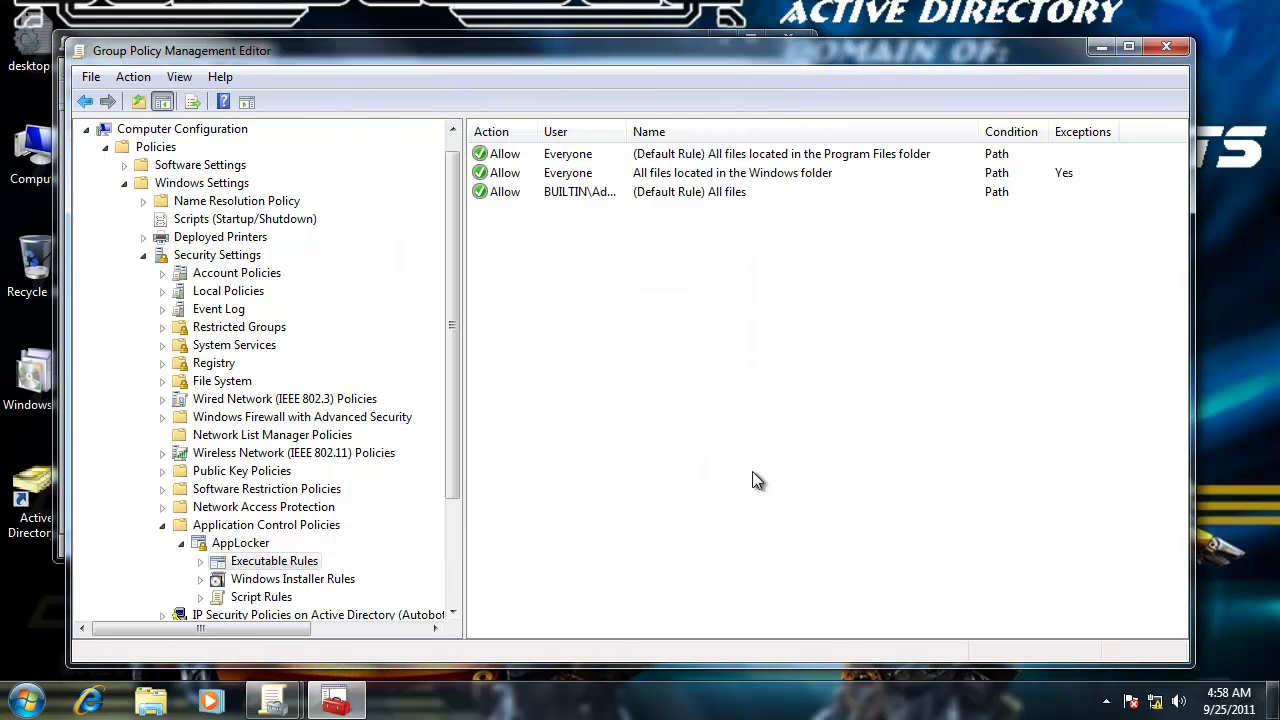
pyautogui.click(589, 196)
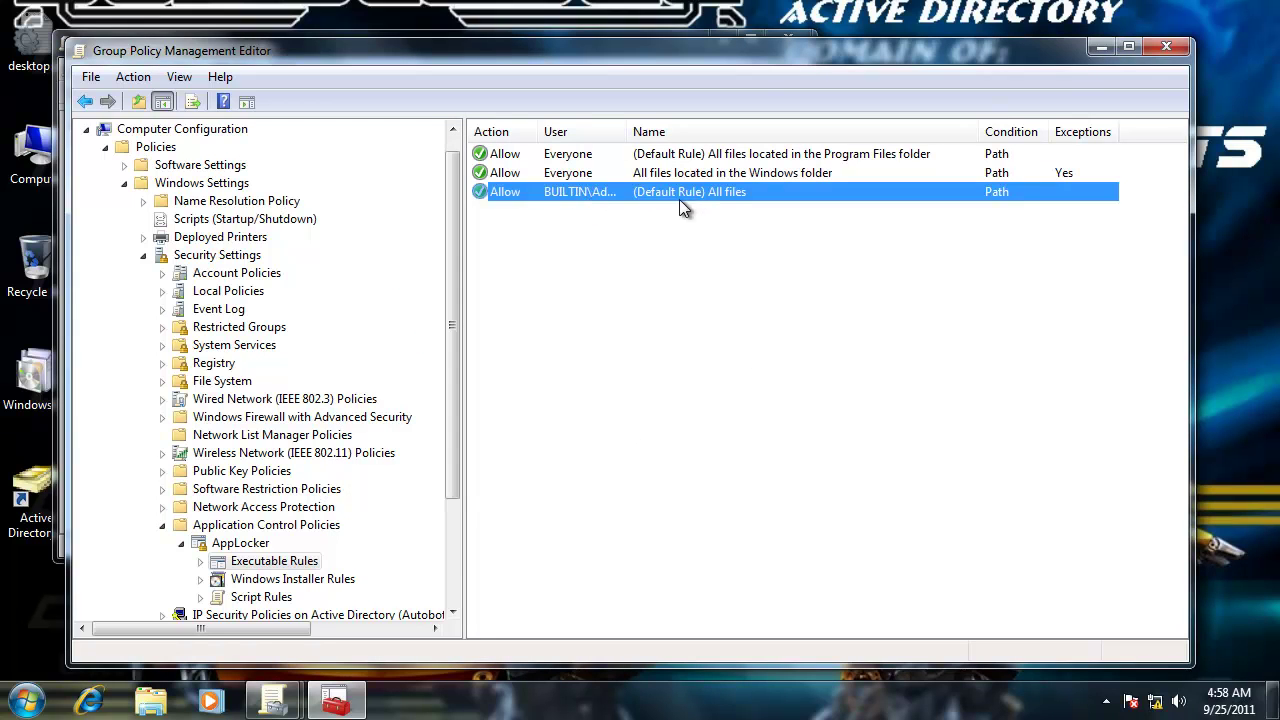